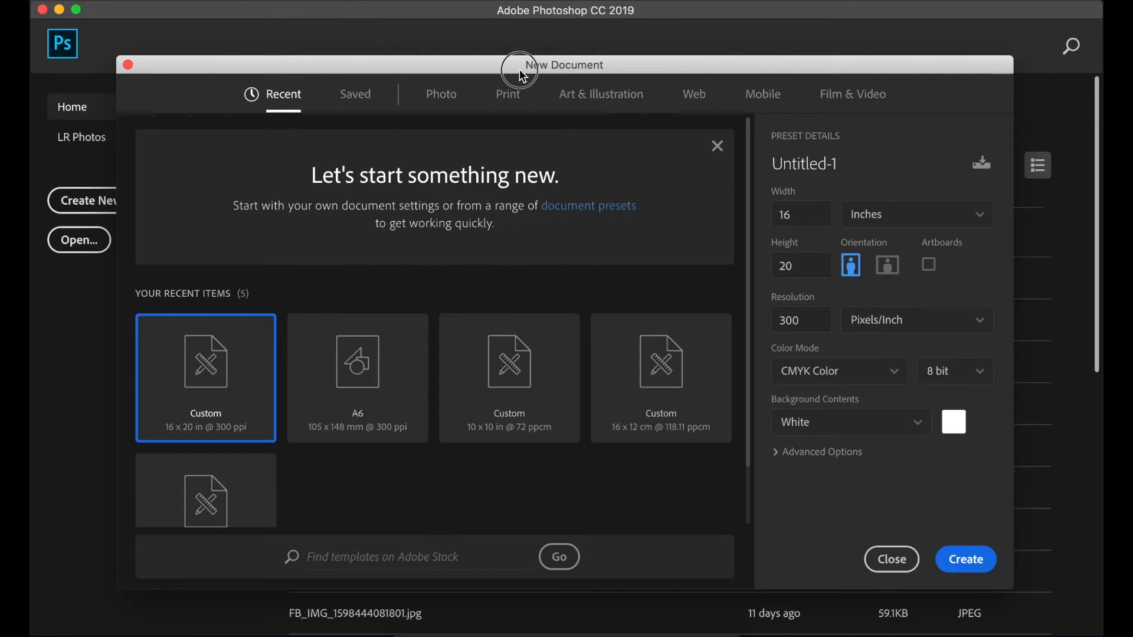
Look through the recent items offered for starting a new document
{"action": "left_click_drag", "start_coordinate": [519, 69], "coordinate": [520, 69]}
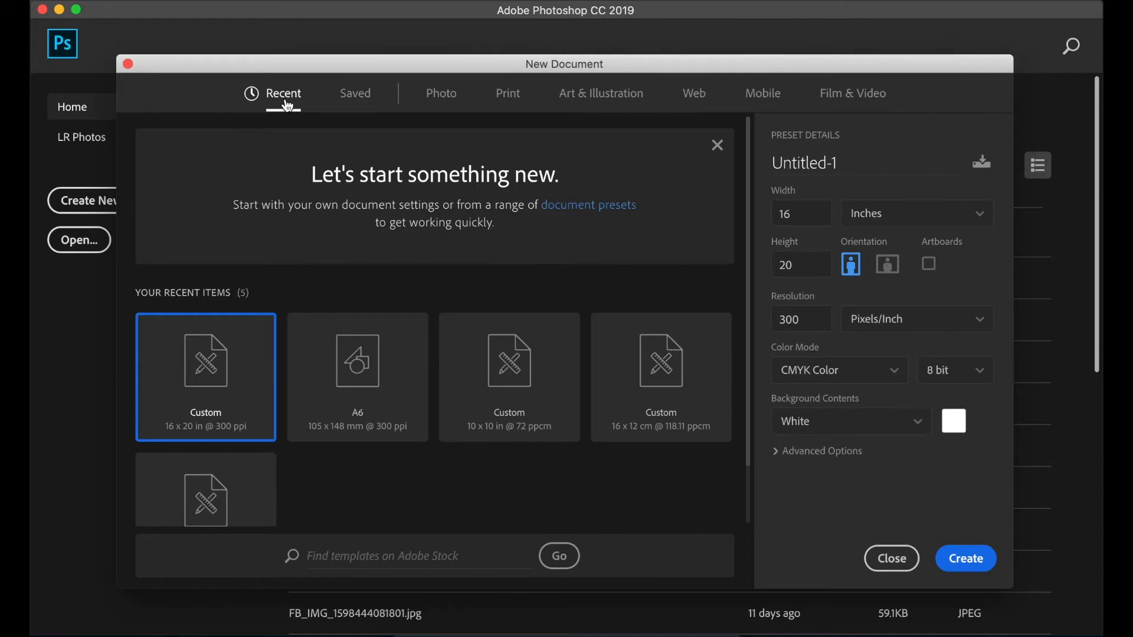
{"action": "scroll", "coordinate": [358, 357], "scroll_direction": "down", "scroll_amount": 2}
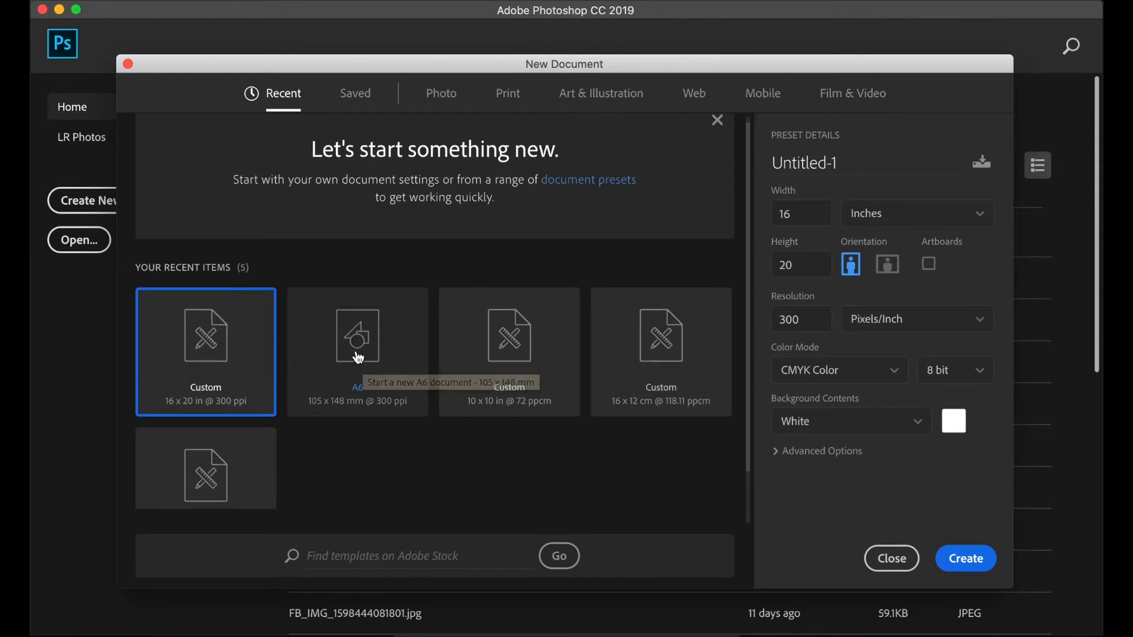
{"action": "scroll", "coordinate": [358, 357], "scroll_direction": "down", "scroll_amount": 1}
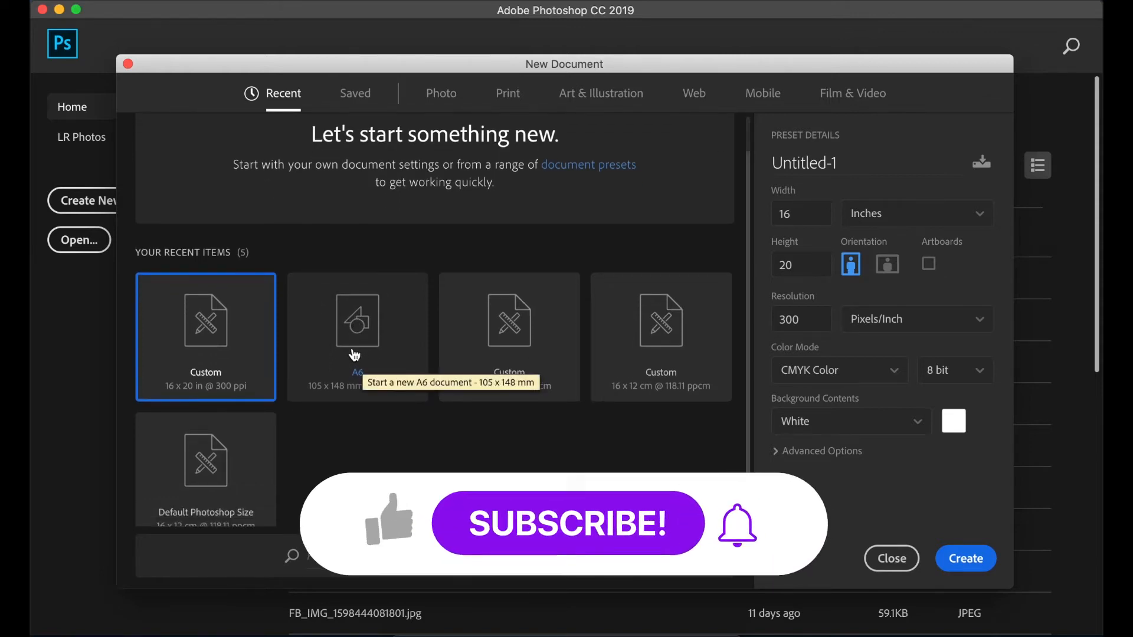
{"action": "scroll", "coordinate": [357, 355], "scroll_direction": "down", "scroll_amount": 1}
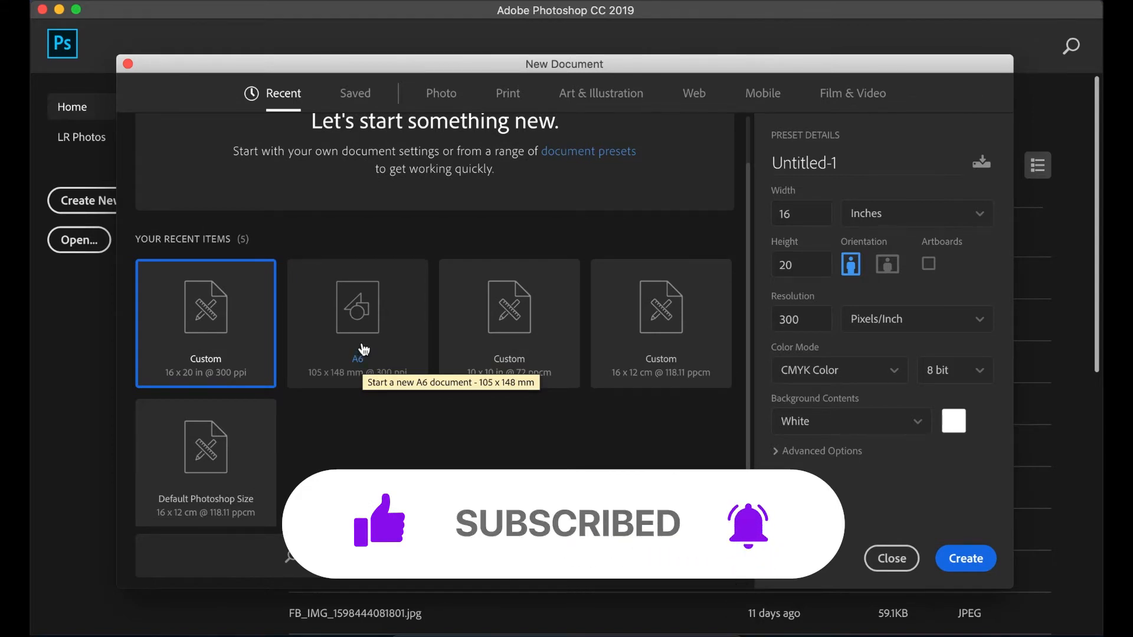
{"action": "scroll", "coordinate": [363, 350], "scroll_direction": "up", "scroll_amount": 2}
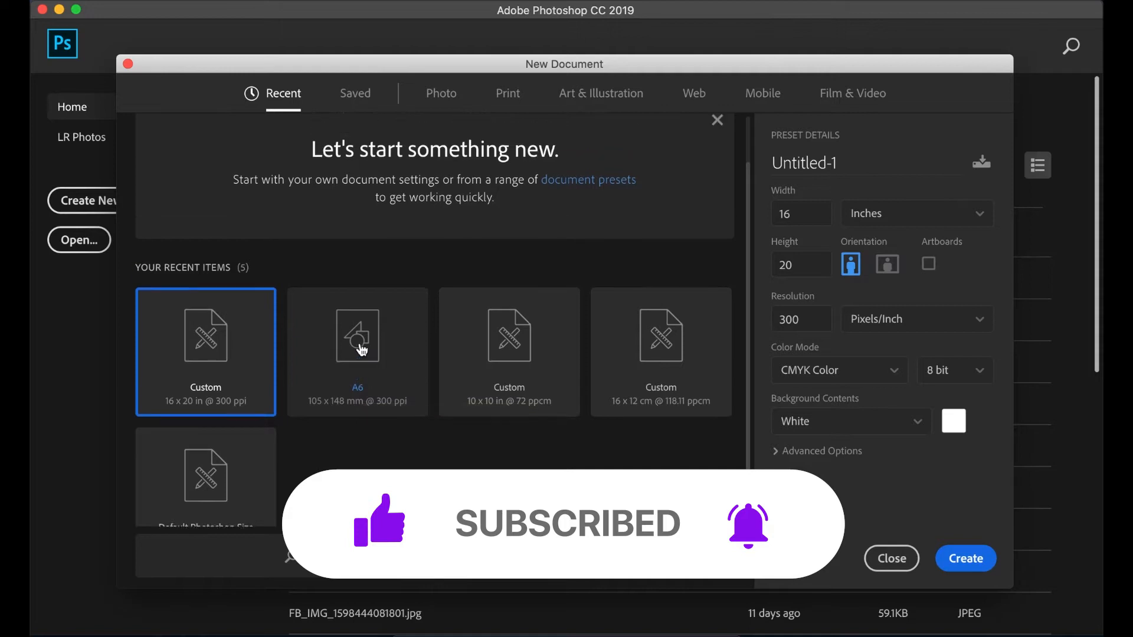
Browse the document presets for Saved, Photo, Print, Art & Illustration and Web
{"action": "left_click", "coordinate": [357, 95]}
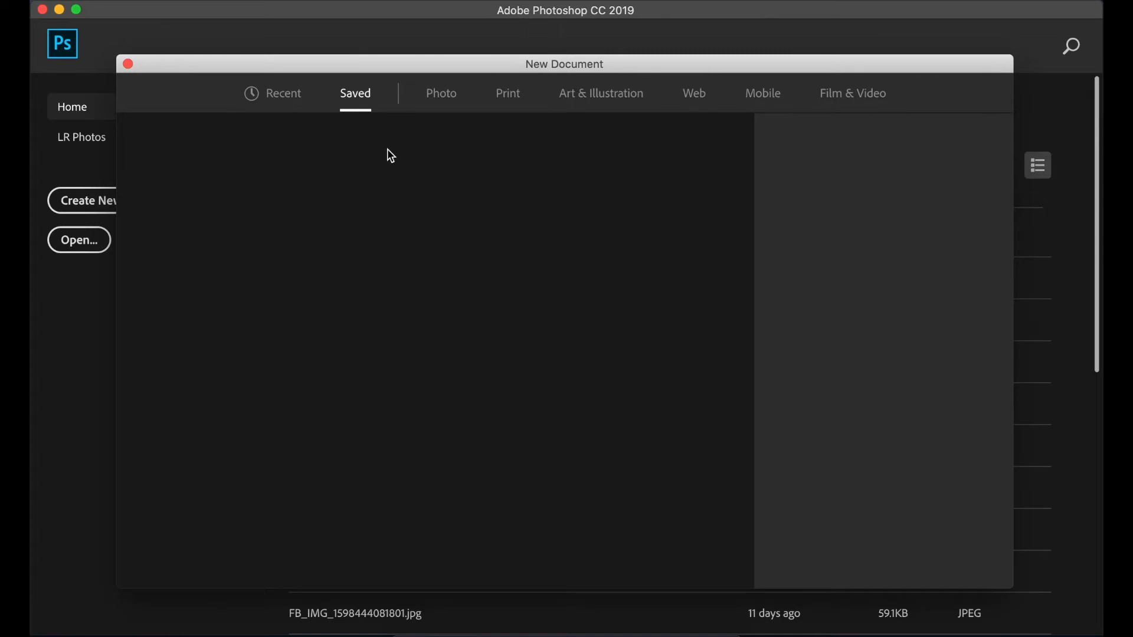
{"action": "left_click", "coordinate": [438, 105]}
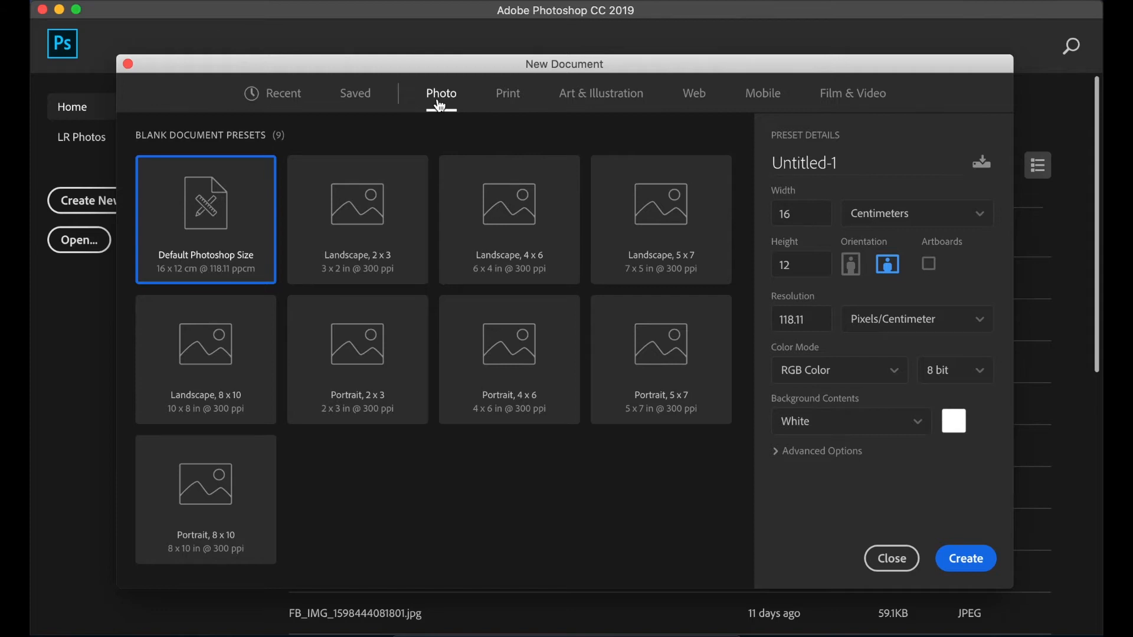
{"action": "left_click", "coordinate": [508, 98]}
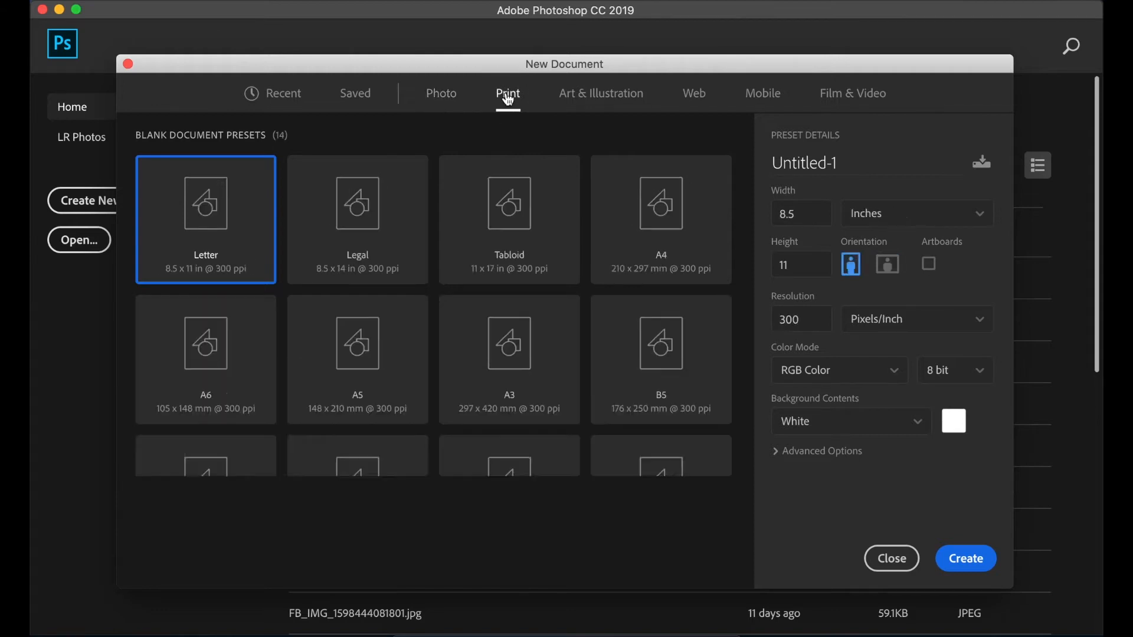
{"action": "left_click", "coordinate": [607, 97]}
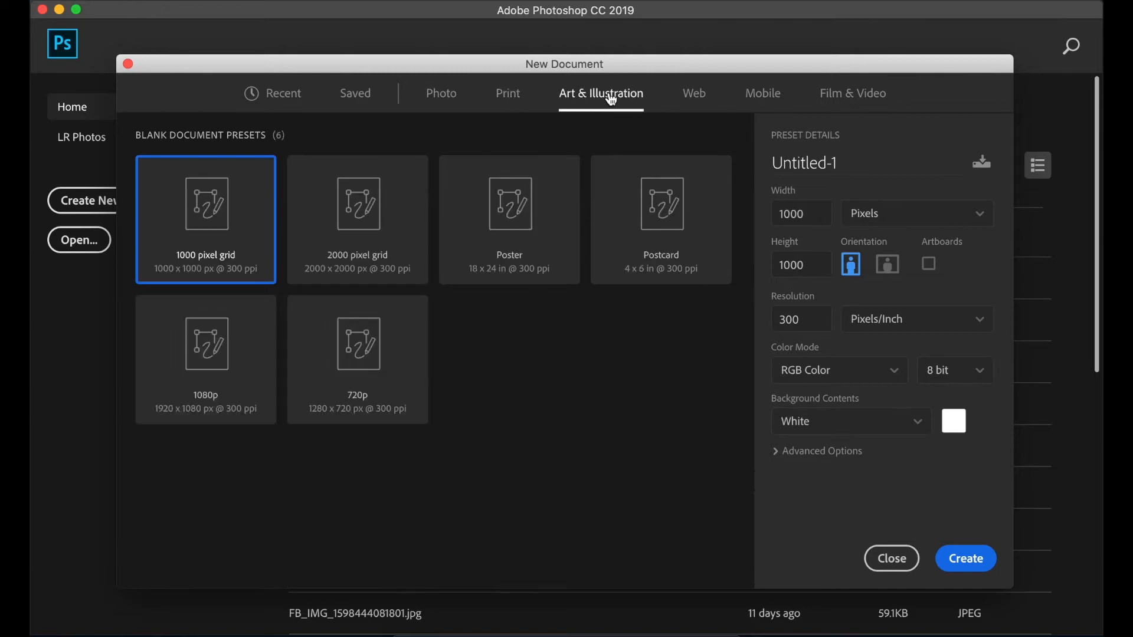
{"action": "left_click", "coordinate": [702, 99]}
Examine the blank document presets available for Mobile devices
{"action": "left_click", "coordinate": [766, 97]}
{"action": "scroll", "coordinate": [481, 255], "scroll_direction": "down", "scroll_amount": 1}
{"action": "scroll", "coordinate": [481, 254], "scroll_direction": "down", "scroll_amount": 1}
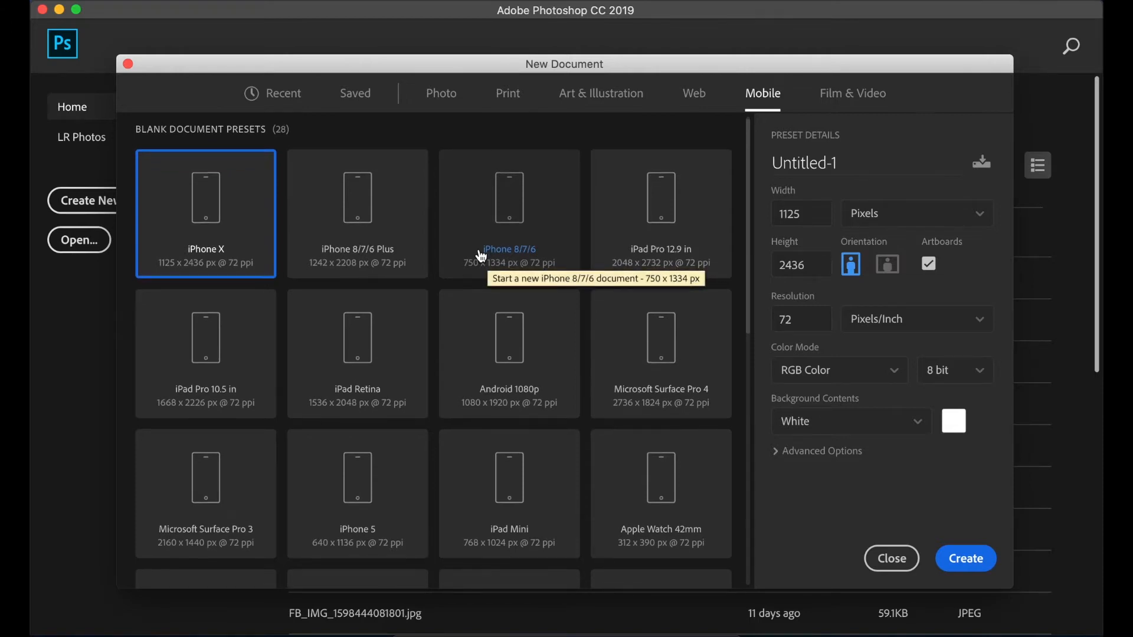
{"action": "scroll", "coordinate": [481, 255], "scroll_direction": "down", "scroll_amount": 2}
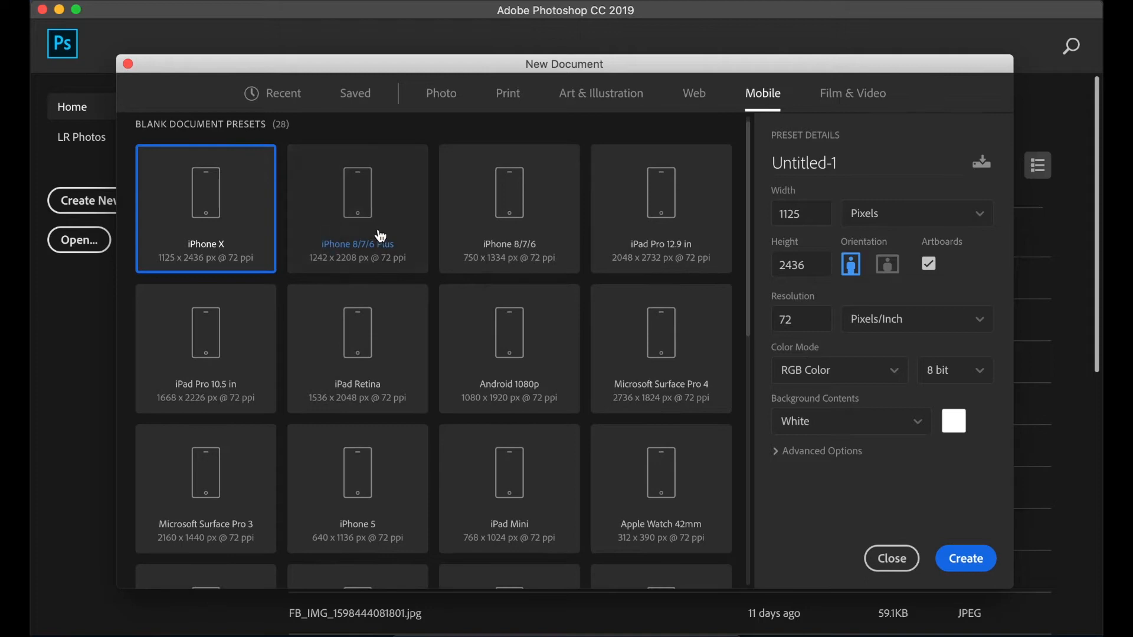
{"action": "scroll", "coordinate": [677, 378], "scroll_direction": "down", "scroll_amount": 2}
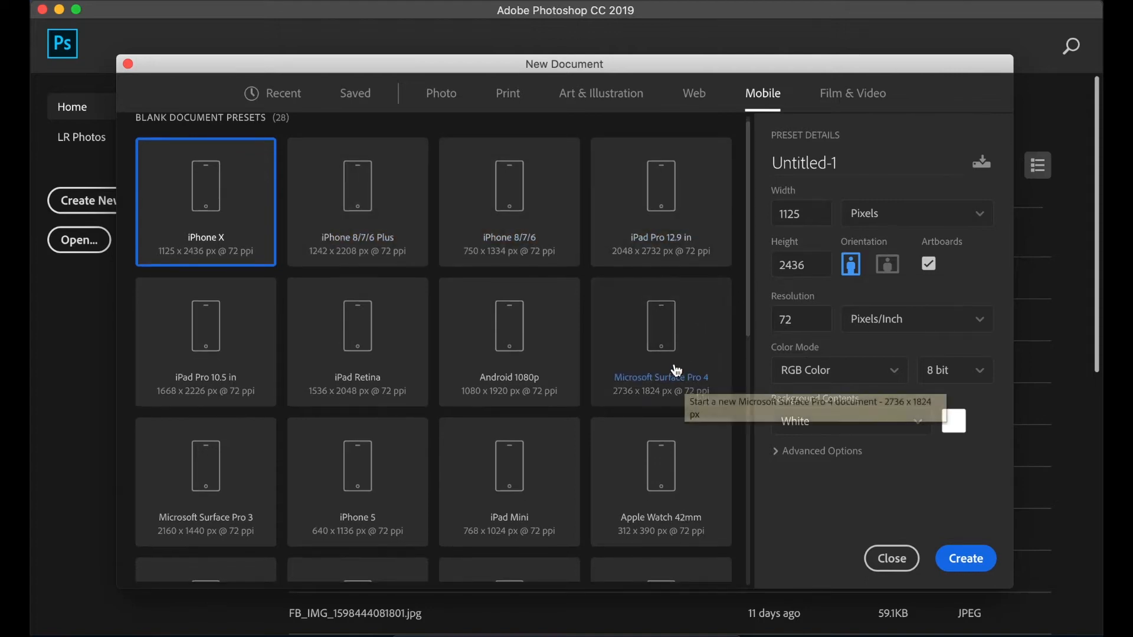
{"action": "scroll", "coordinate": [677, 373], "scroll_direction": "down", "scroll_amount": 5}
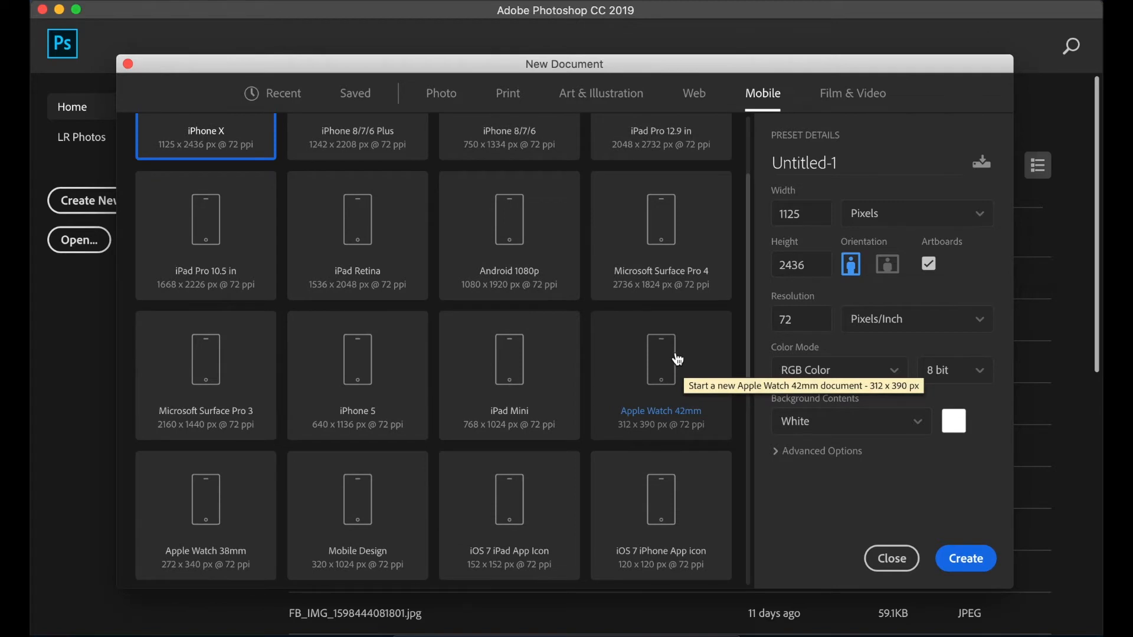
{"action": "scroll", "coordinate": [678, 360], "scroll_direction": "down", "scroll_amount": 1}
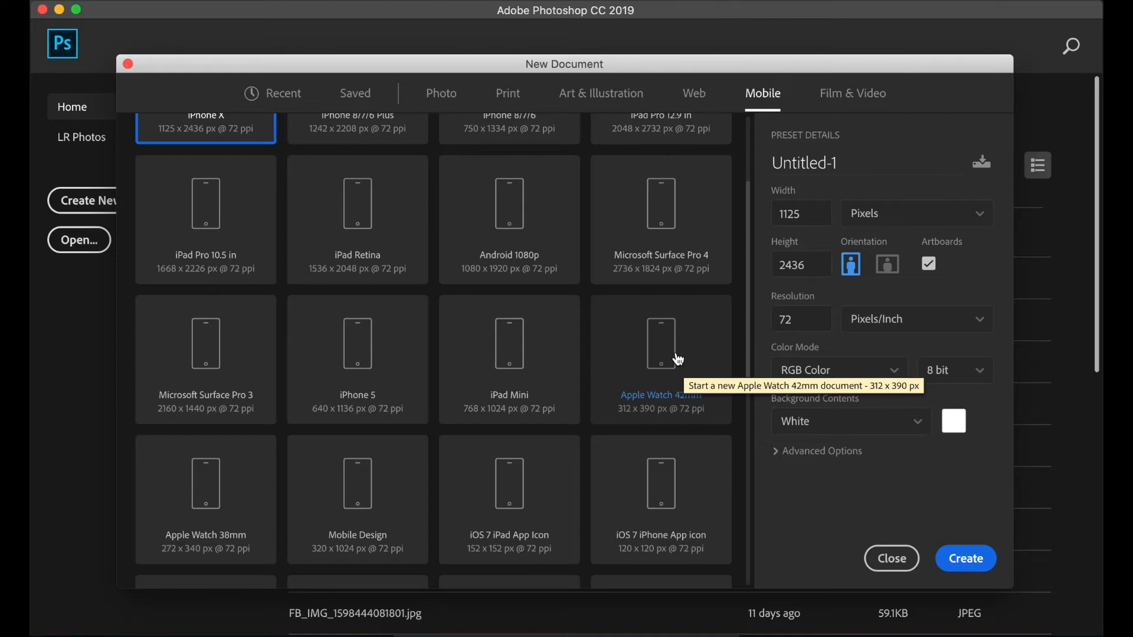
{"action": "scroll", "coordinate": [678, 359], "scroll_direction": "down", "scroll_amount": 1}
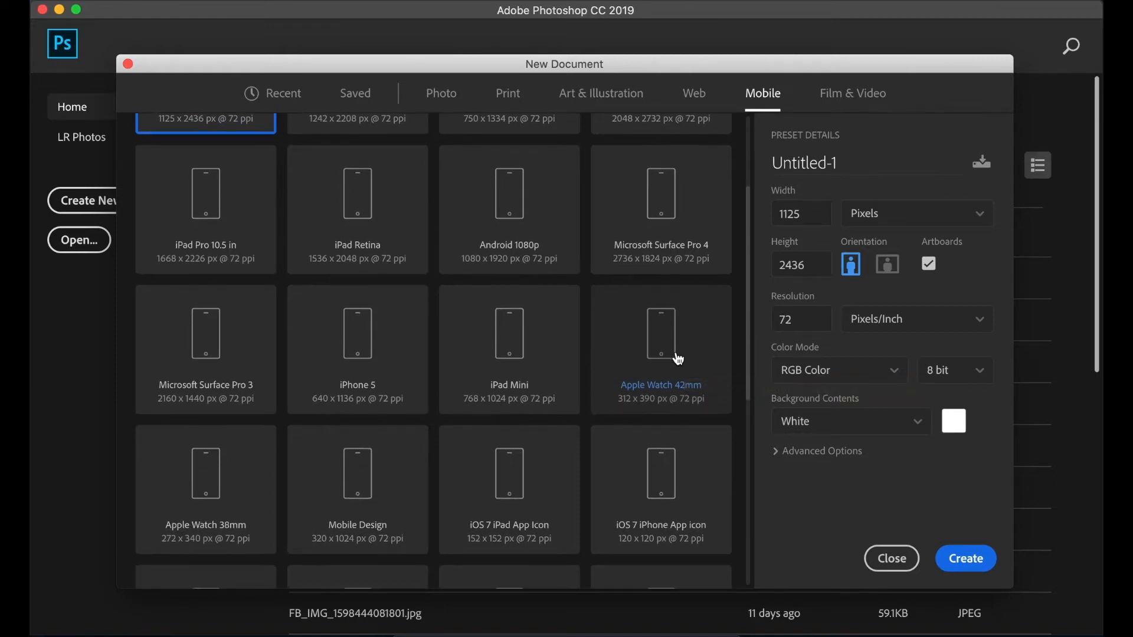
{"action": "scroll", "coordinate": [678, 360], "scroll_direction": "down", "scroll_amount": 3}
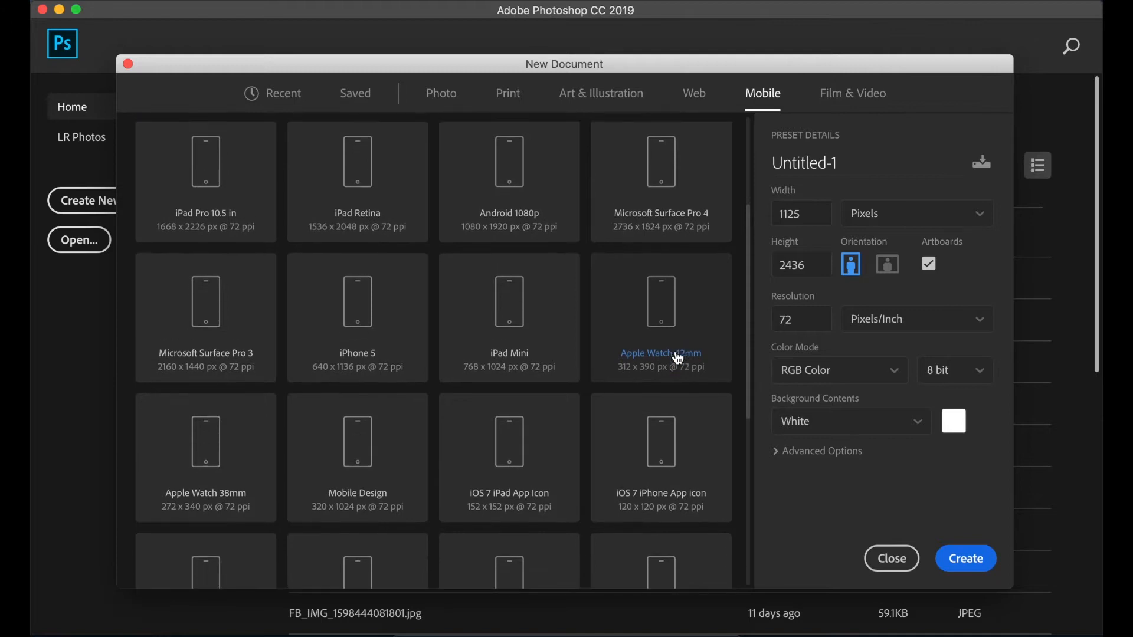
{"action": "scroll", "coordinate": [678, 358], "scroll_direction": "up", "scroll_amount": 5}
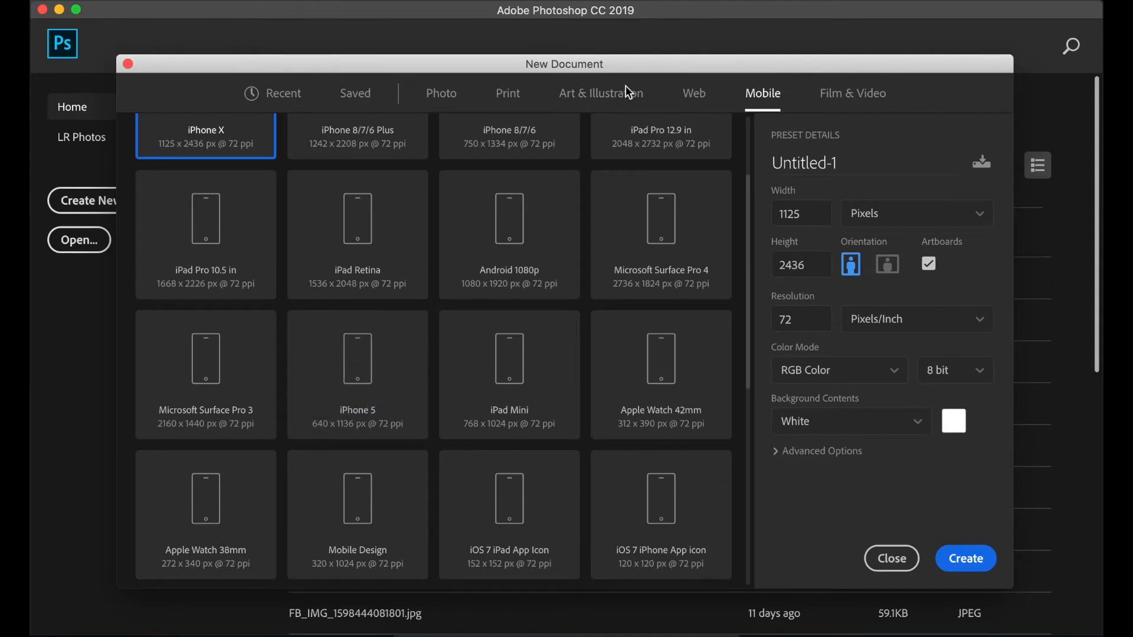
{"action": "scroll", "coordinate": [640, 125], "scroll_direction": "down", "scroll_amount": 2}
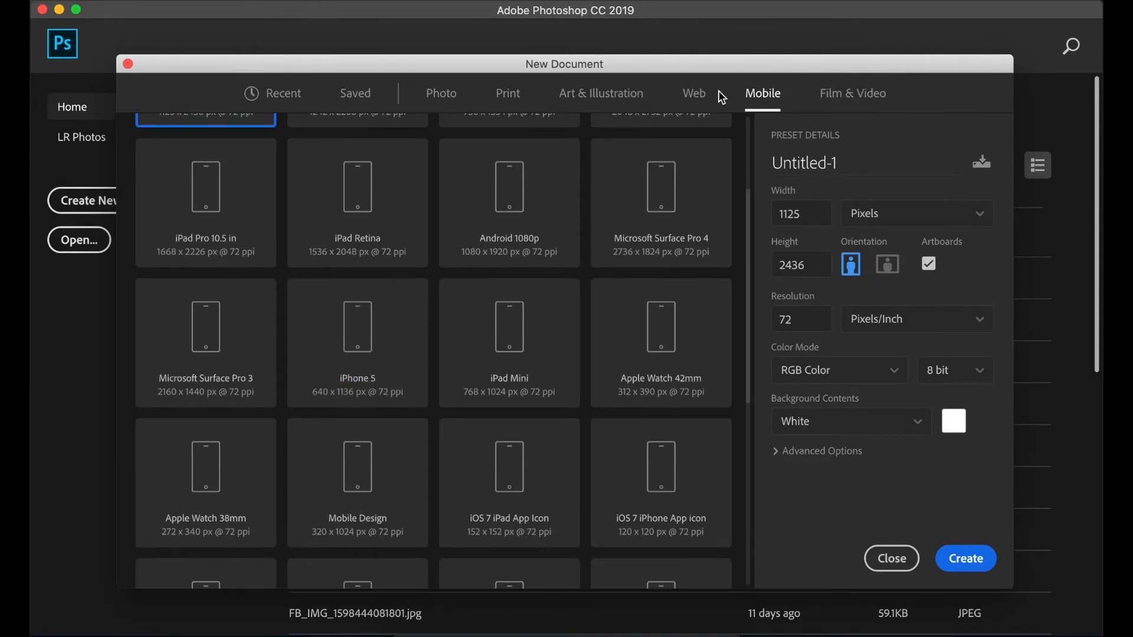
Switch to the Film & Video presets and name the new document "Youtube vedio 1"
{"action": "left_click", "coordinate": [861, 103]}
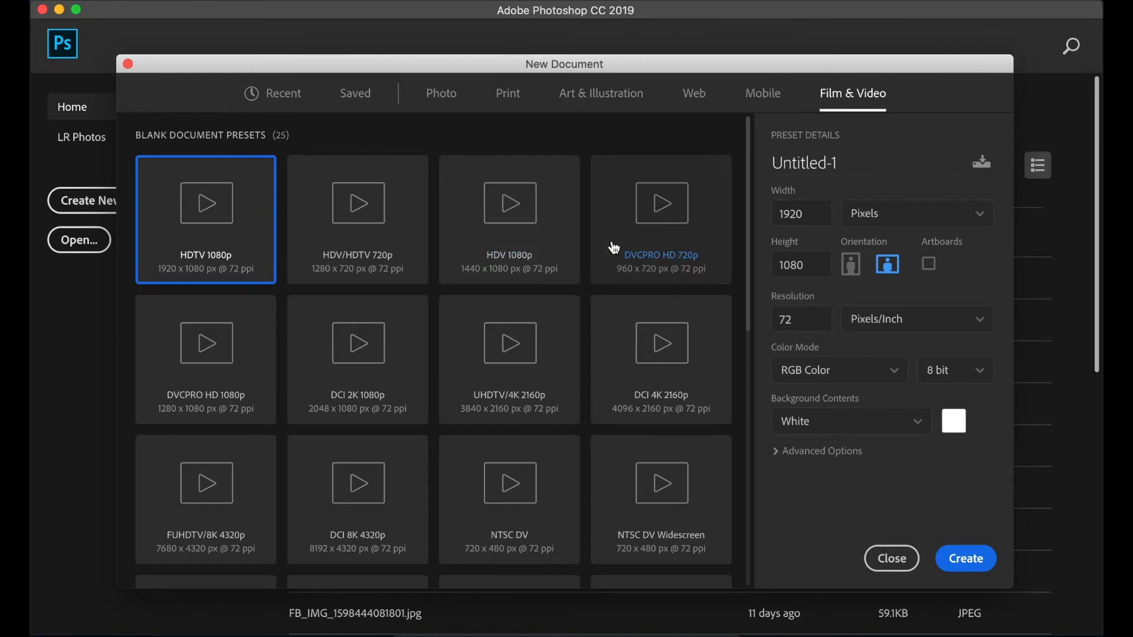
{"action": "left_click", "coordinate": [858, 160]}
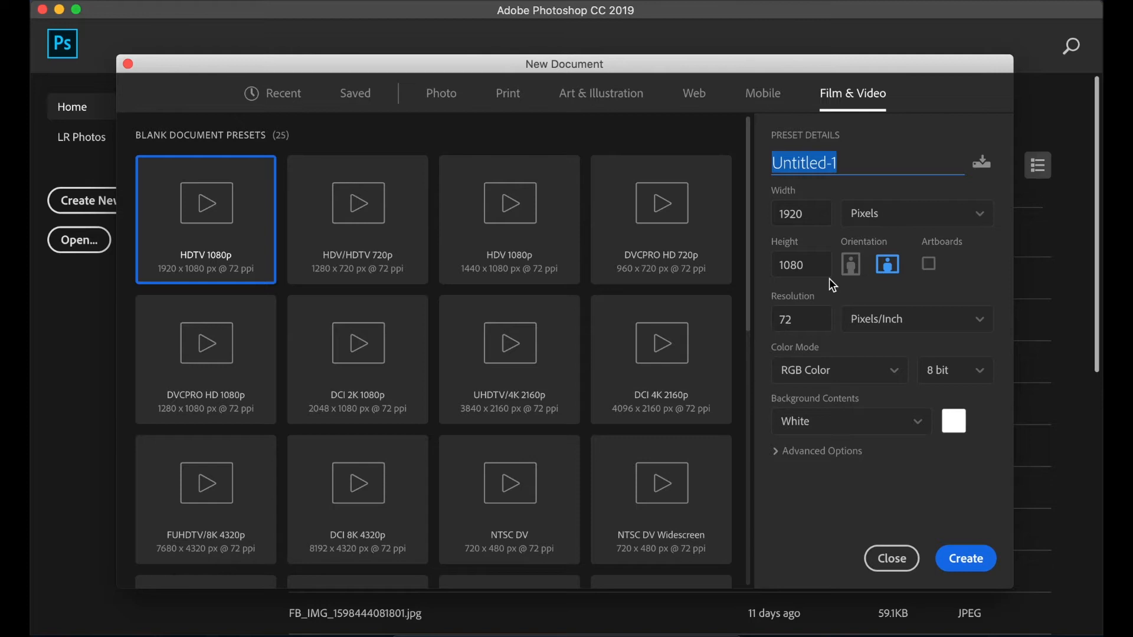
{"action": "left_click", "coordinate": [837, 162]}
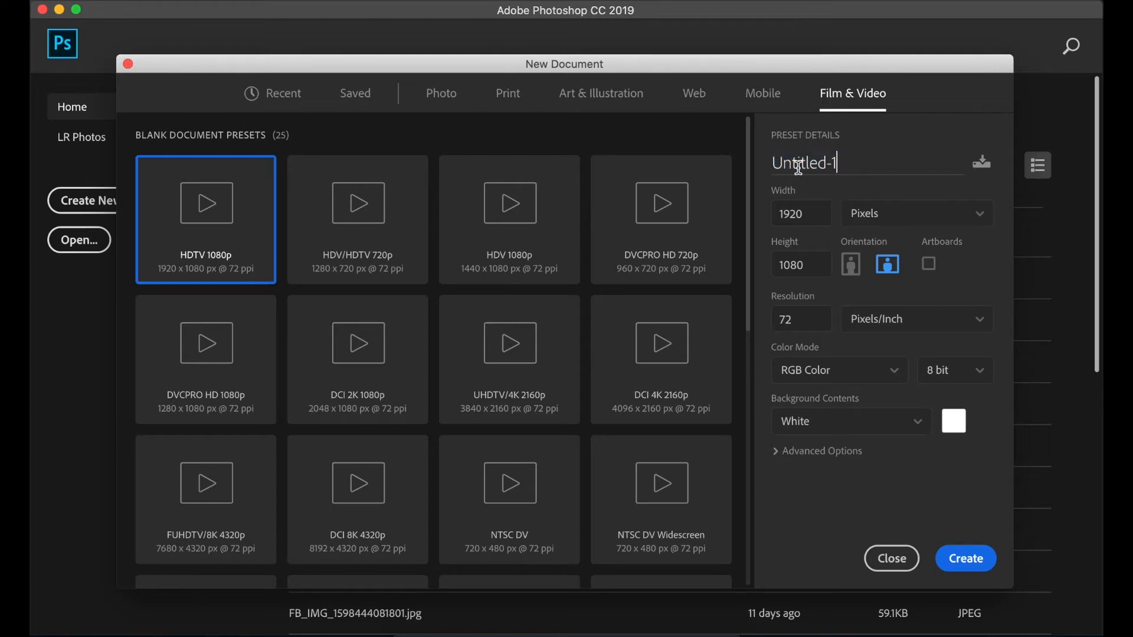
{"action": "left_click_drag", "start_coordinate": [772, 163], "coordinate": [842, 162]}
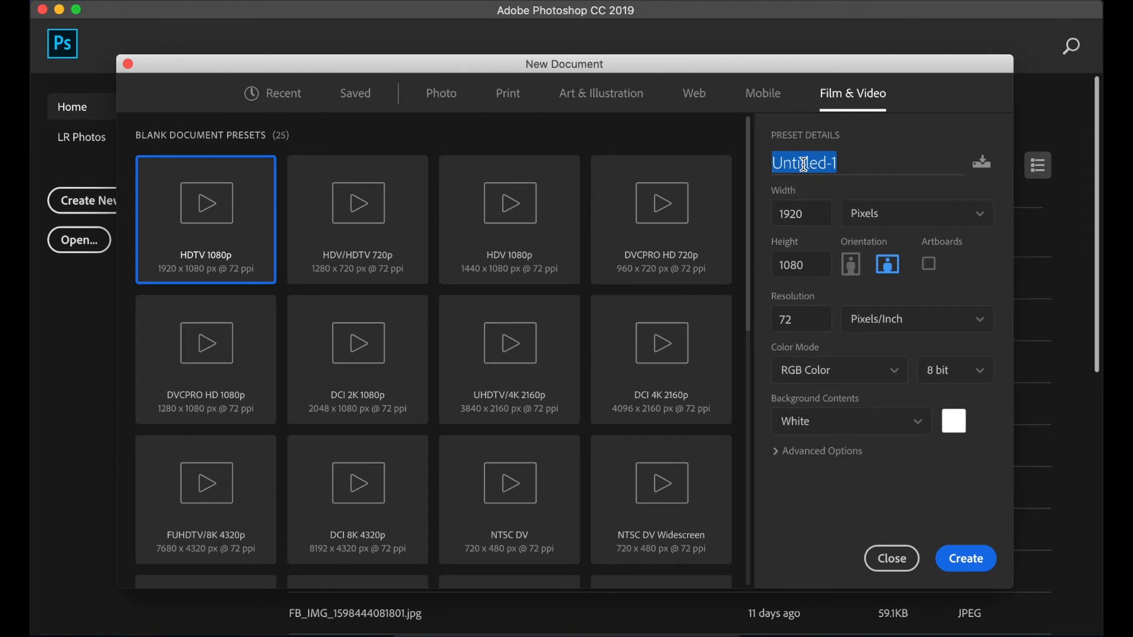
{"action": "type", "text": "You"}
{"action": "type", "text": "tube "}
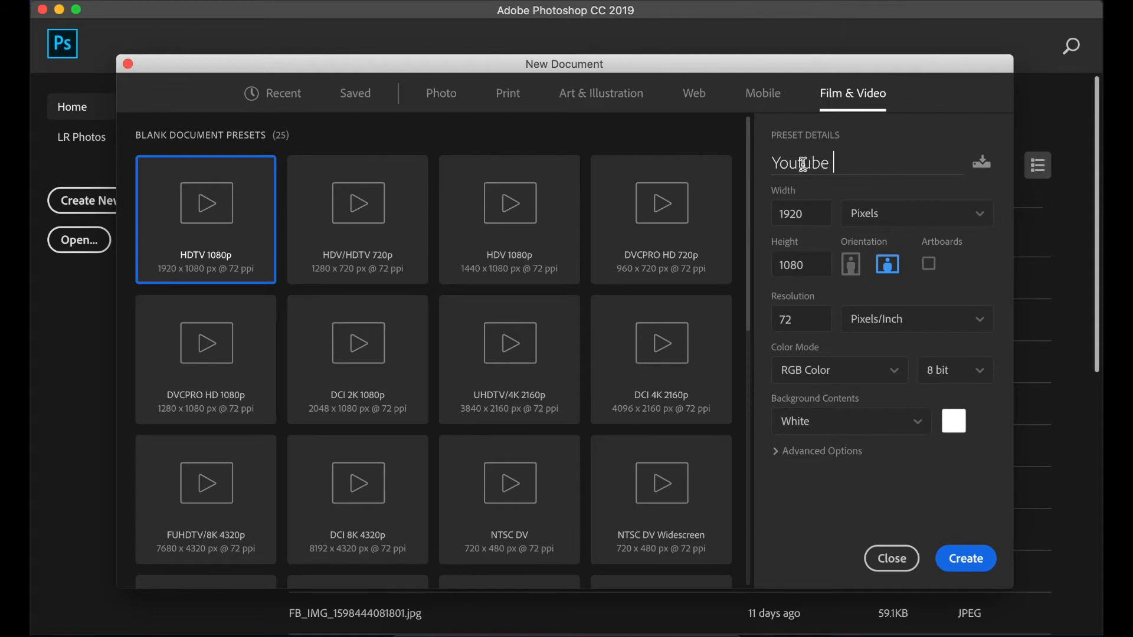
{"action": "type", "text": "vedio 1"}
Set the new document's width to 16 and height to 20 pixels
{"action": "left_click", "coordinate": [781, 213]}
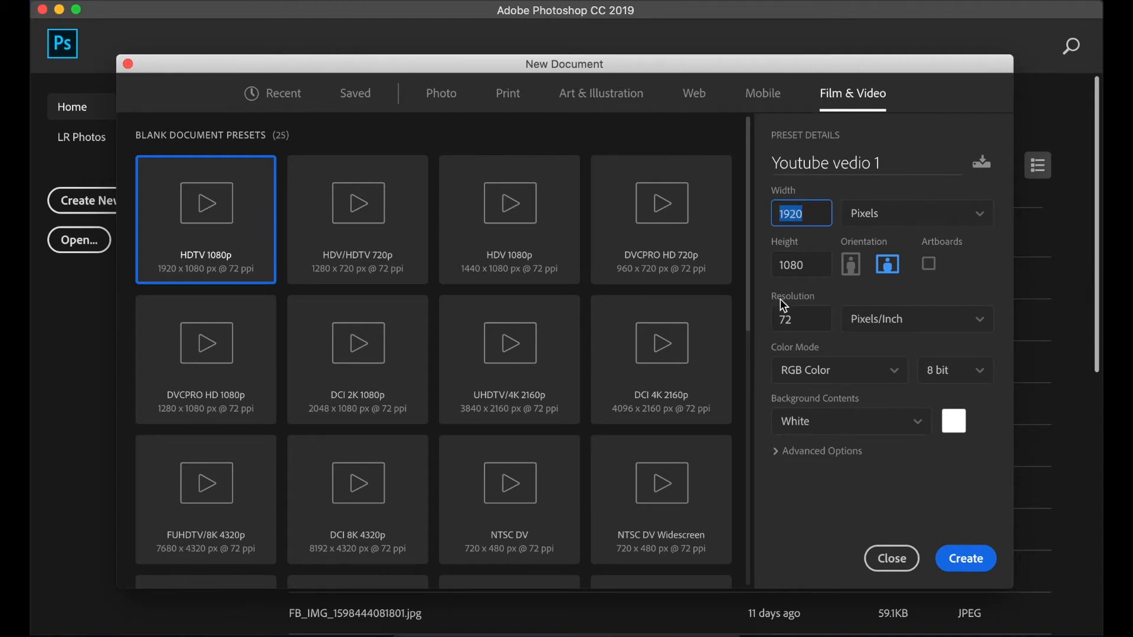
{"action": "left_click", "coordinate": [782, 270]}
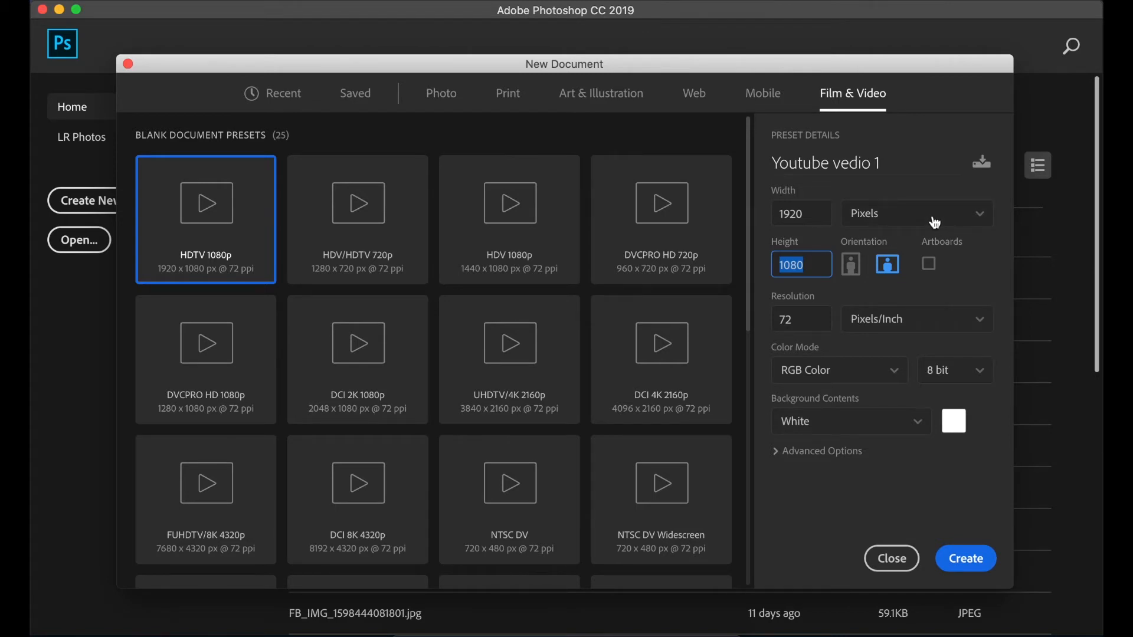
{"action": "left_click_drag", "start_coordinate": [810, 213], "coordinate": [765, 214]}
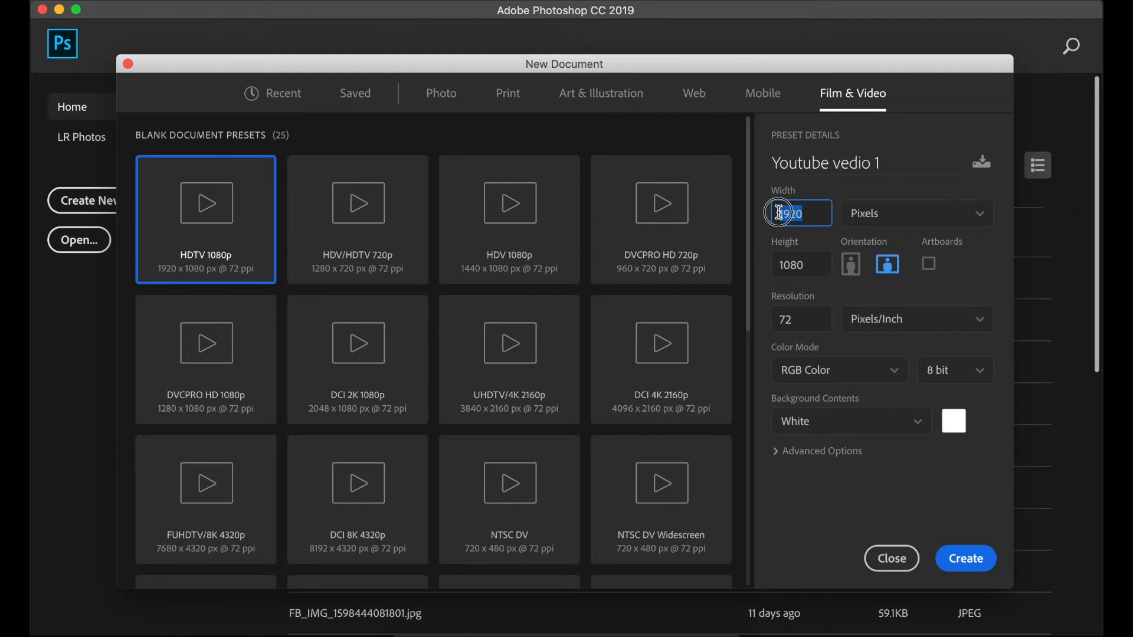
{"action": "left_click", "coordinate": [766, 271]}
{"action": "double_click", "coordinate": [765, 273]}
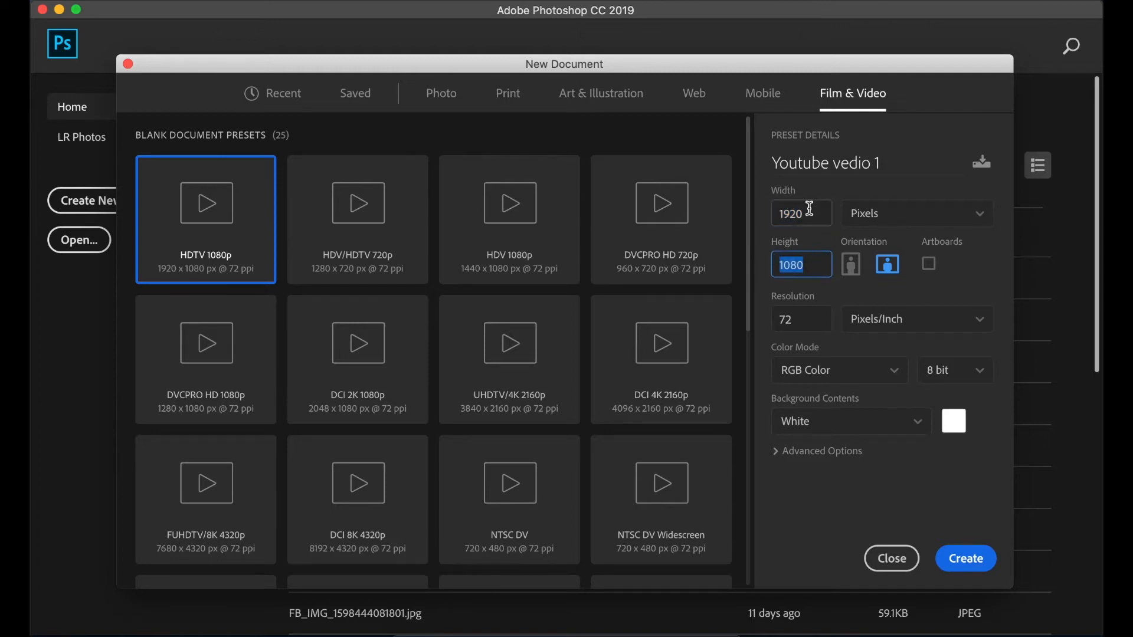
{"action": "type", "text": "16"}
{"action": "left_click", "coordinate": [806, 213]}
{"action": "key", "text": "super+a"}
{"action": "type", "text": "16"}
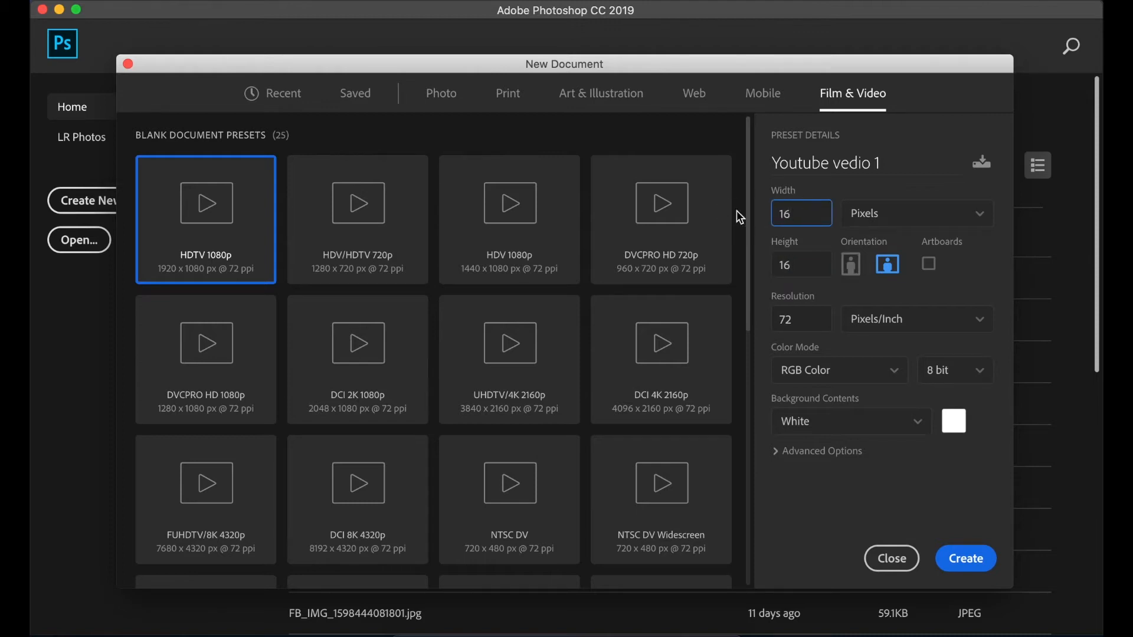
{"action": "key", "text": "Tab"}
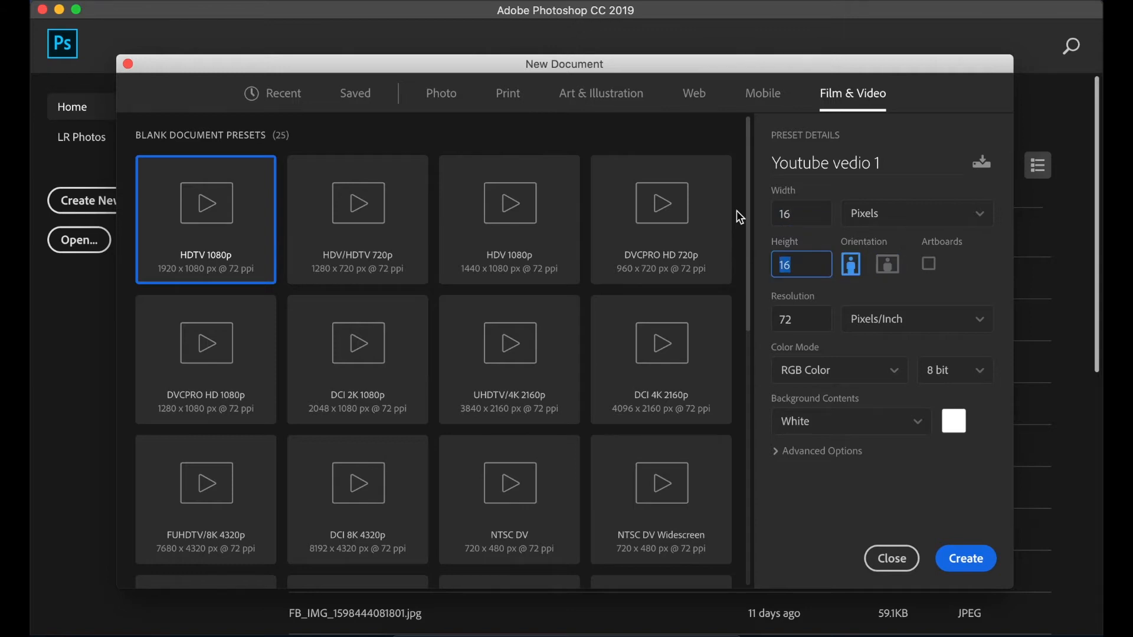
{"action": "type", "text": "20"}
Change the document's size units to inches and set its width to 16 and height to 20
{"action": "left_click", "coordinate": [939, 223]}
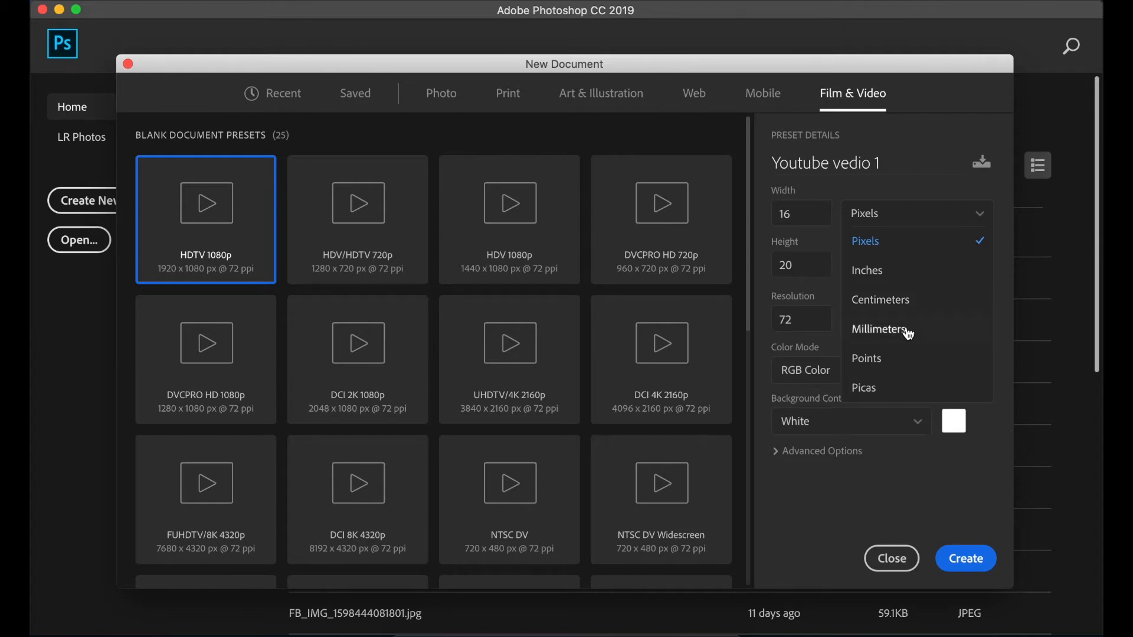
{"action": "left_click", "coordinate": [908, 270]}
{"action": "double_click", "coordinate": [812, 210]}
{"action": "type", "text": "16"}
{"action": "key", "text": "Tab"}
{"action": "type", "text": "20"}
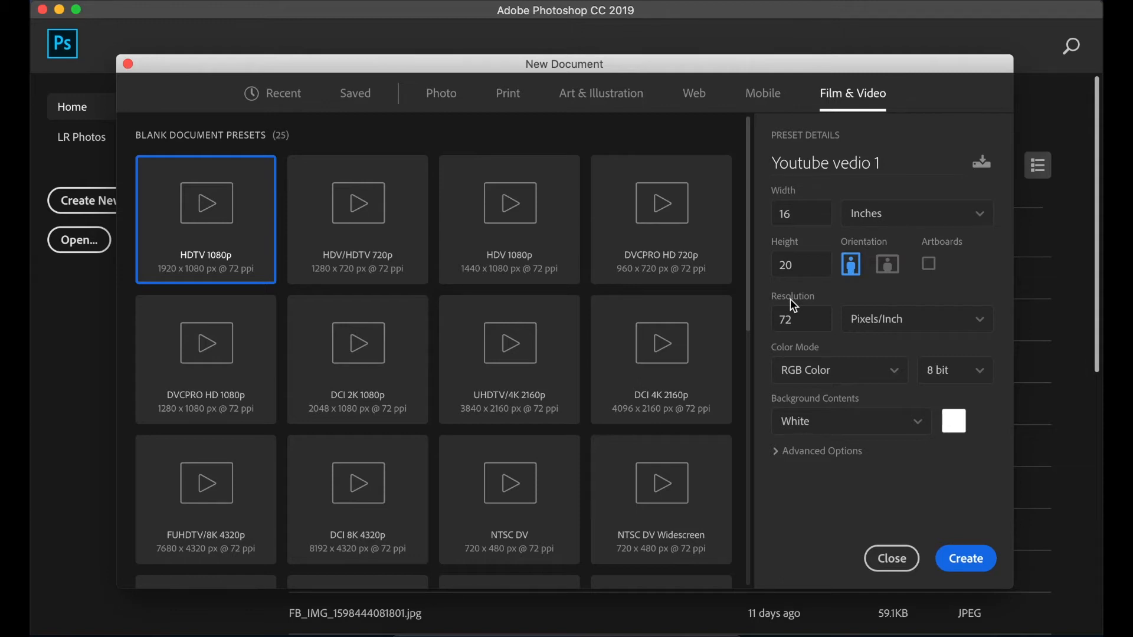
Set the new document's resolution to 300 pixels/inch
{"action": "double_click", "coordinate": [789, 319]}
{"action": "type", "text": "300"}
{"action": "left_click", "coordinate": [860, 347]}
Review the color modes and bit depths offered for the new document, keeping the current choices
{"action": "left_click", "coordinate": [857, 376]}
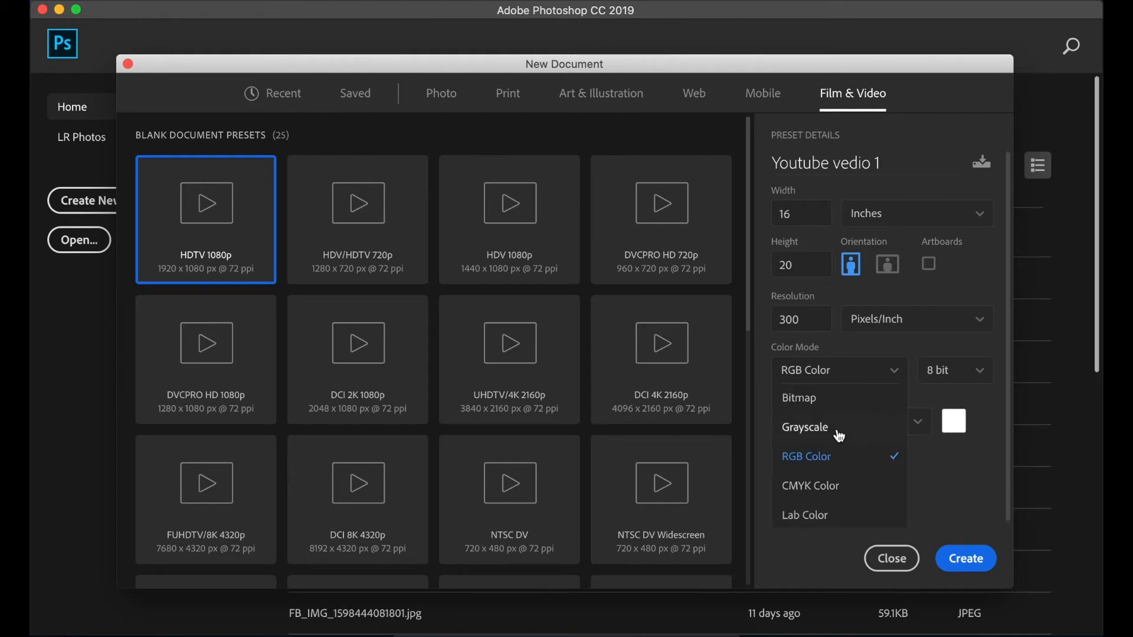
{"action": "left_click", "coordinate": [872, 378]}
{"action": "left_click", "coordinate": [872, 380]}
{"action": "left_click", "coordinate": [919, 346]}
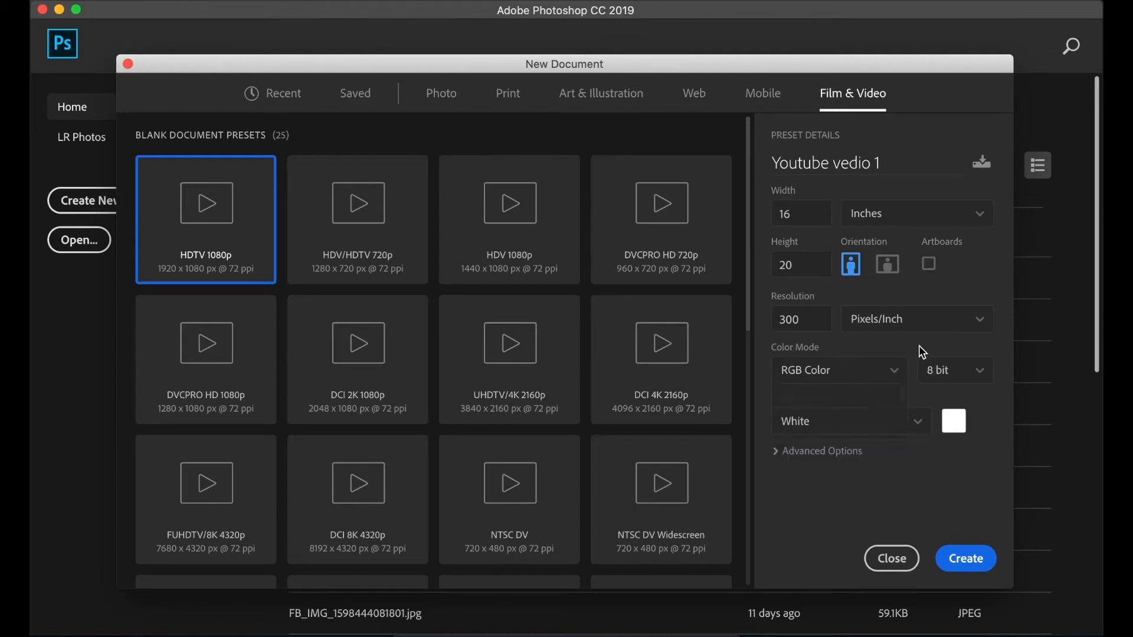
{"action": "left_click", "coordinate": [958, 378]}
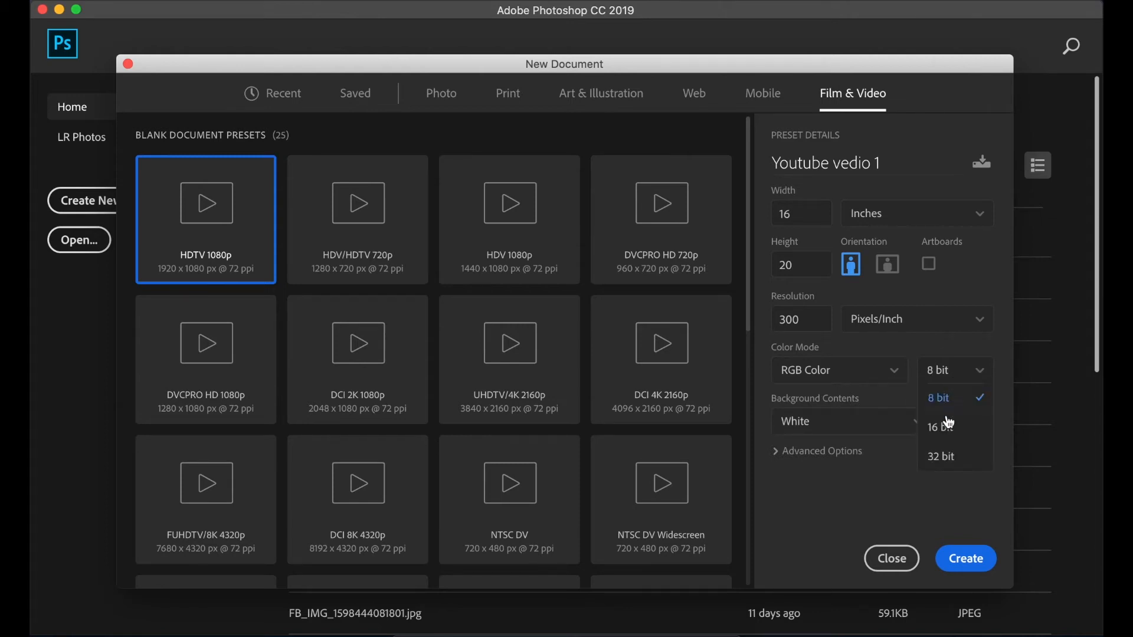
{"action": "left_click", "coordinate": [944, 337]}
Try Background Color as the new document's background contents and set it back to White
{"action": "left_click", "coordinate": [901, 425]}
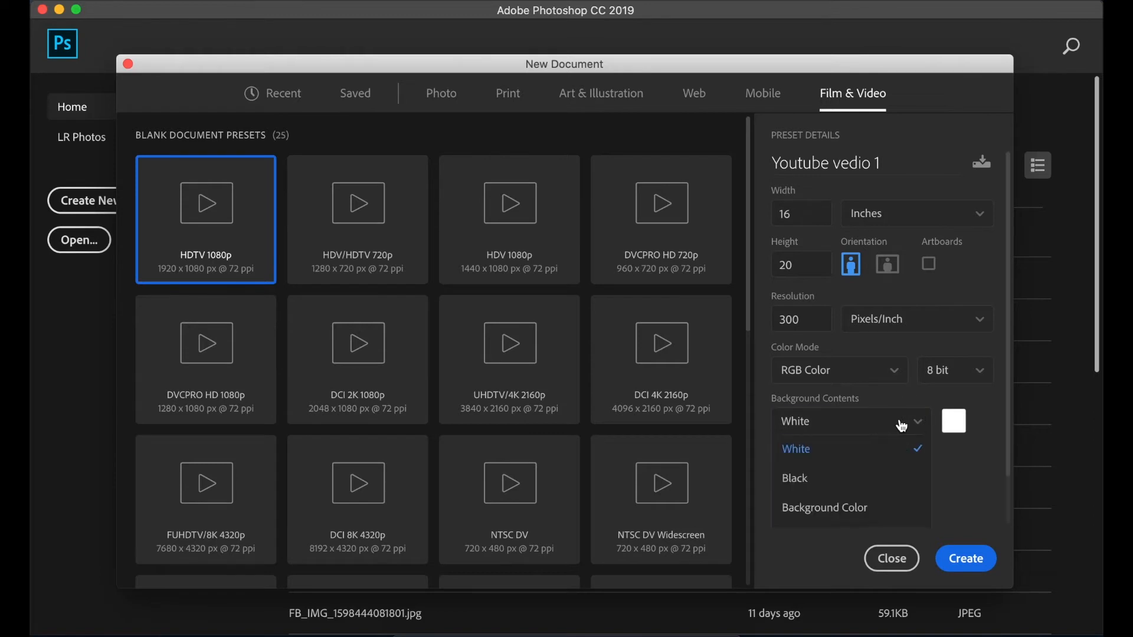
{"action": "left_click", "coordinate": [901, 427]}
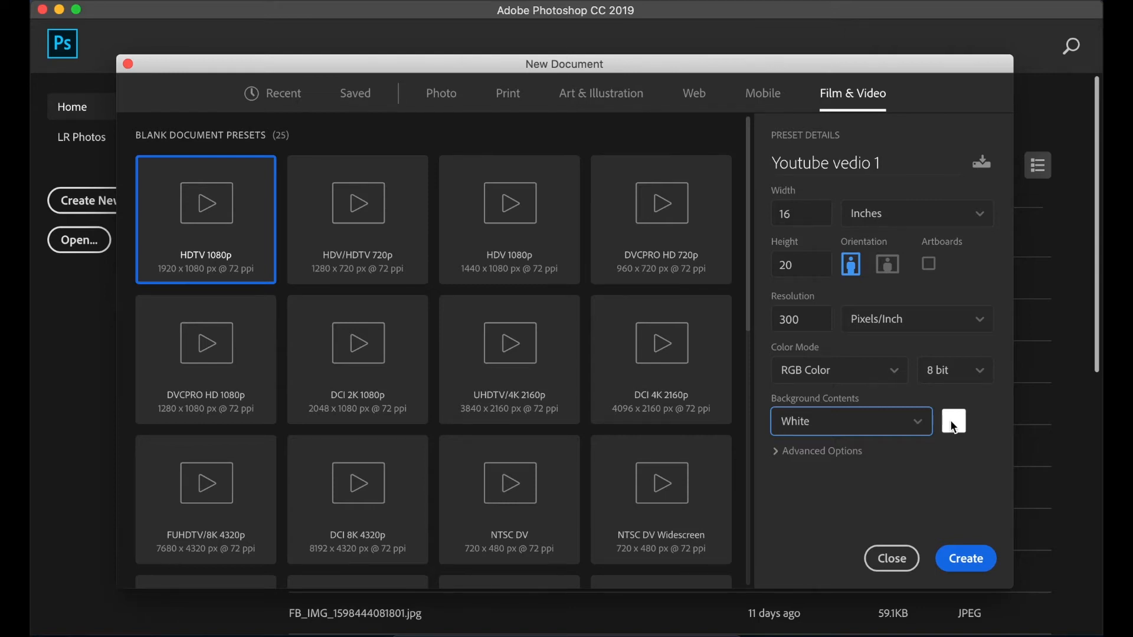
{"action": "left_click", "coordinate": [917, 429]}
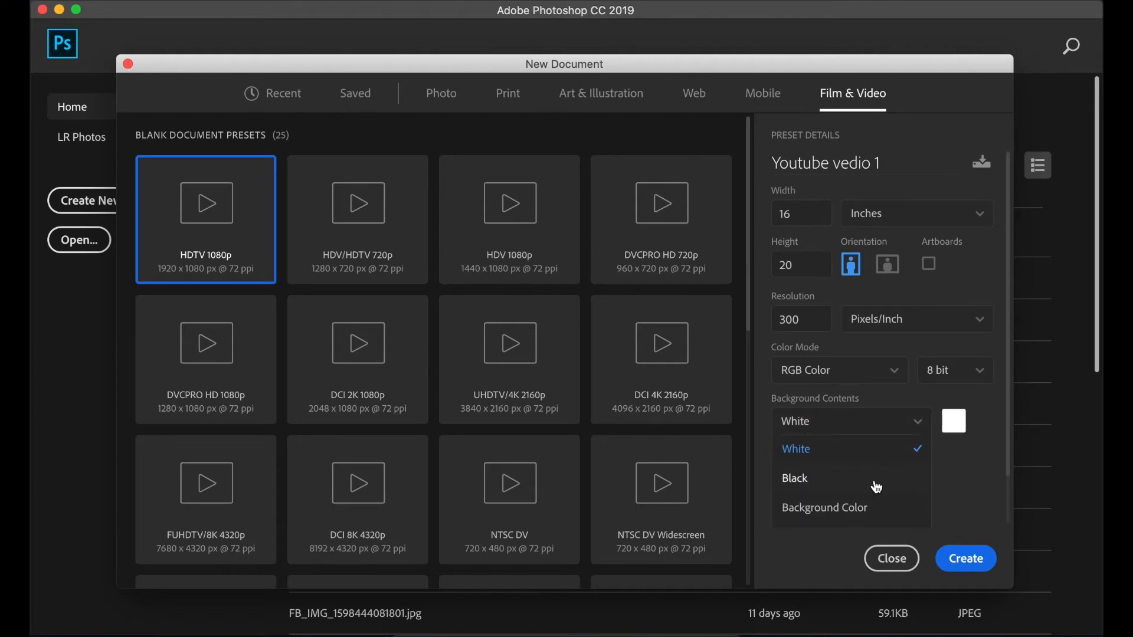
{"action": "left_click", "coordinate": [840, 508]}
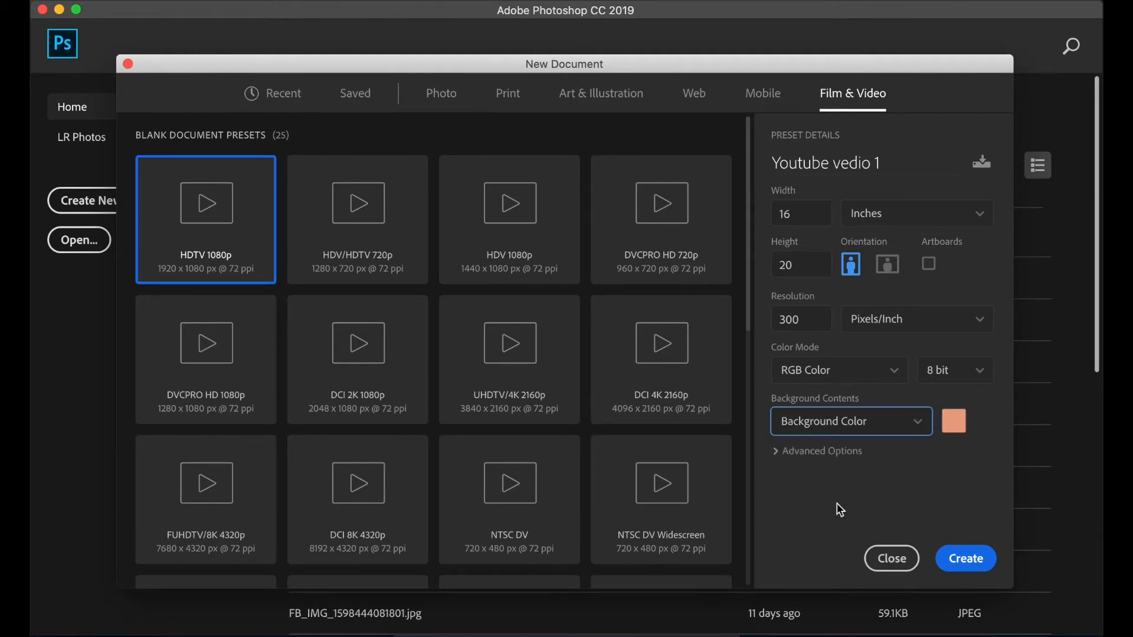
{"action": "left_click", "coordinate": [919, 432]}
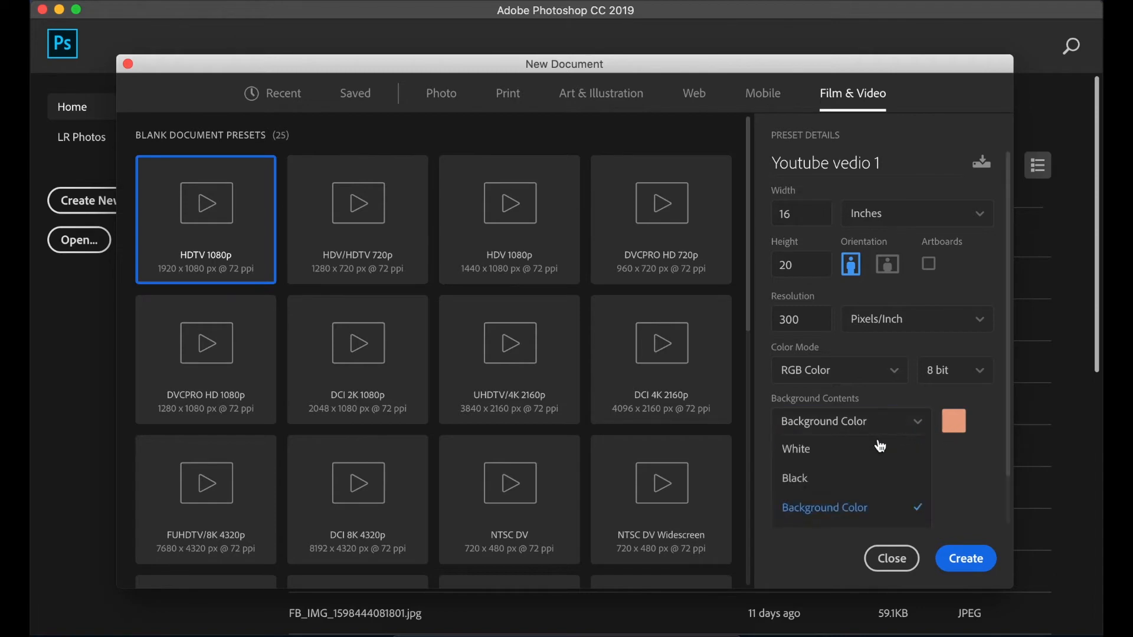
{"action": "left_click", "coordinate": [835, 447]}
Reveal the new document's advanced options for color profile and pixel aspect ratio, and create the document
{"action": "left_click", "coordinate": [833, 453]}
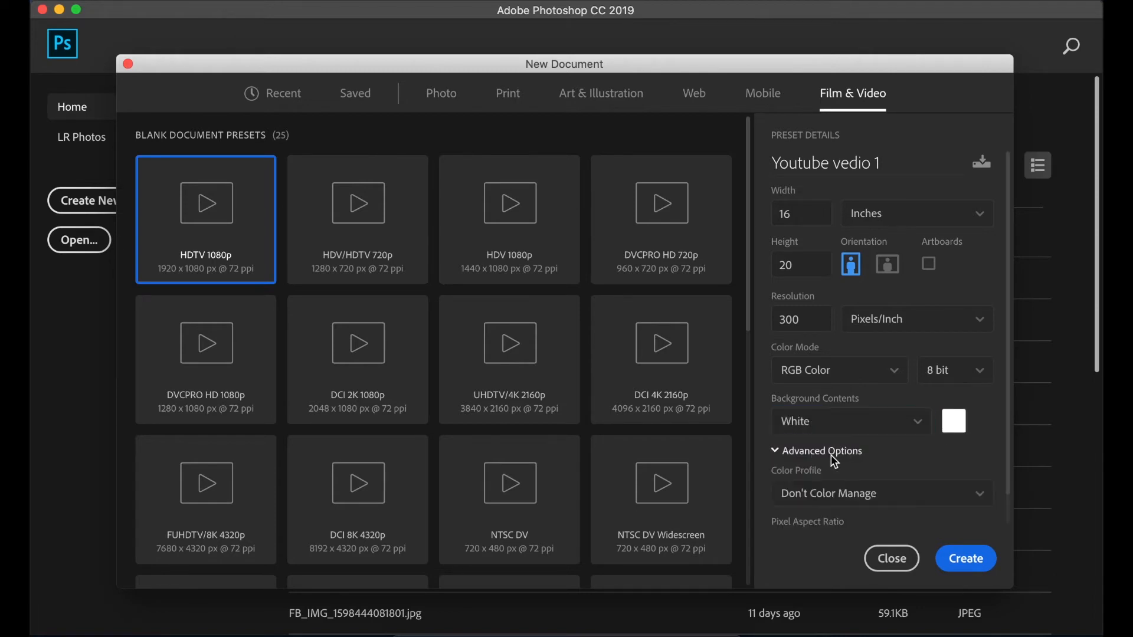
{"action": "scroll", "coordinate": [833, 461], "scroll_direction": "down", "scroll_amount": 1}
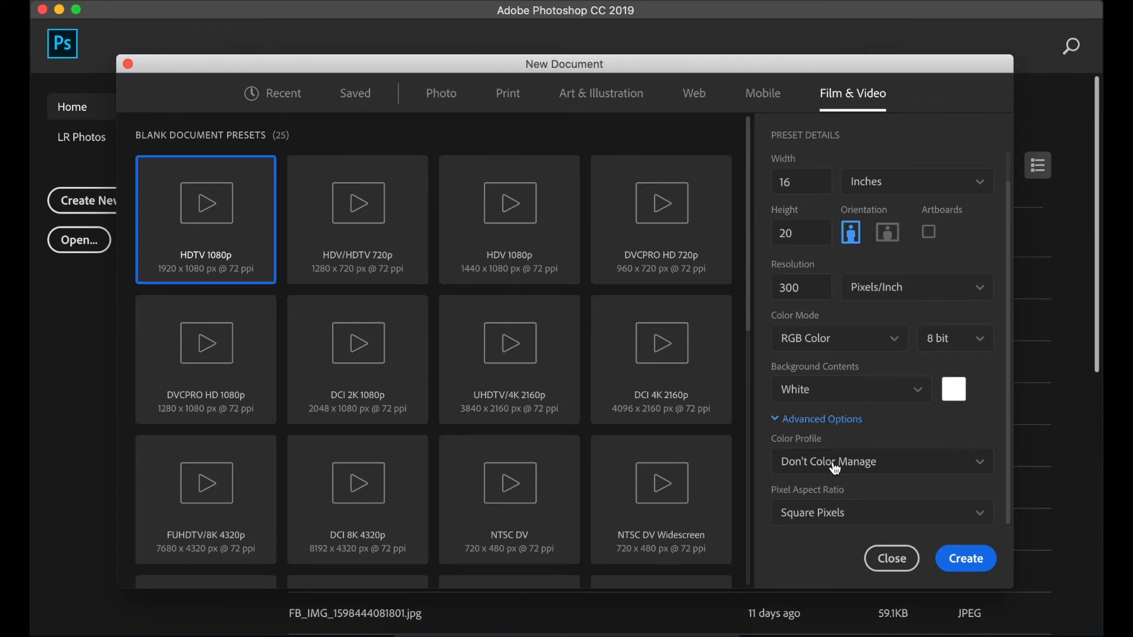
{"action": "left_click", "coordinate": [968, 562]}
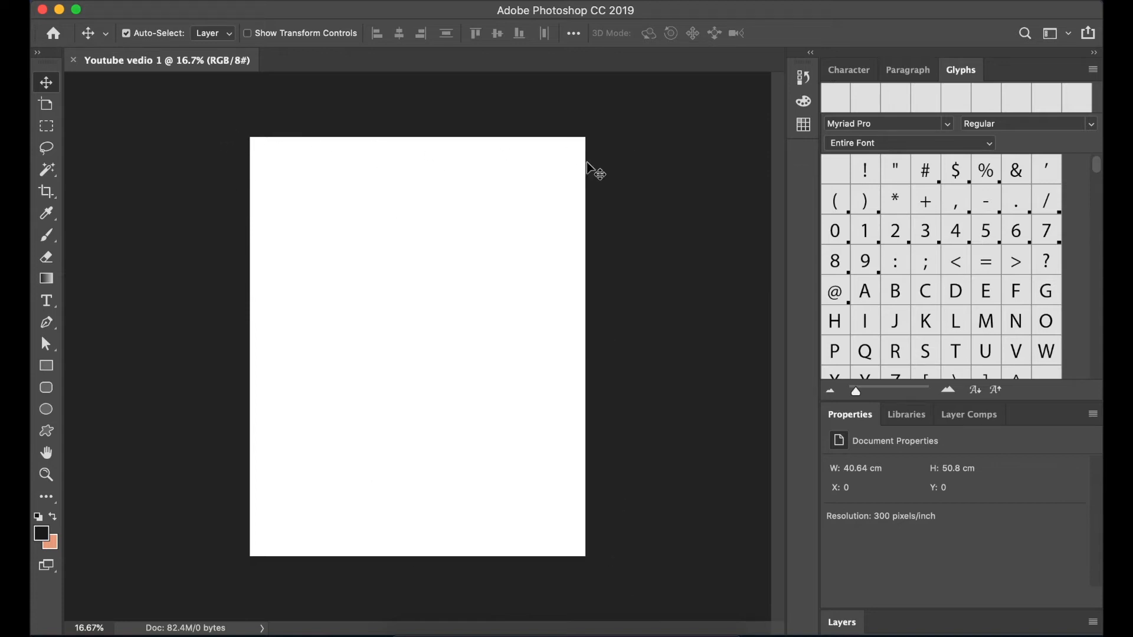
{"action": "scroll", "coordinate": [458, 374], "scroll_direction": "up", "scroll_amount": 3}
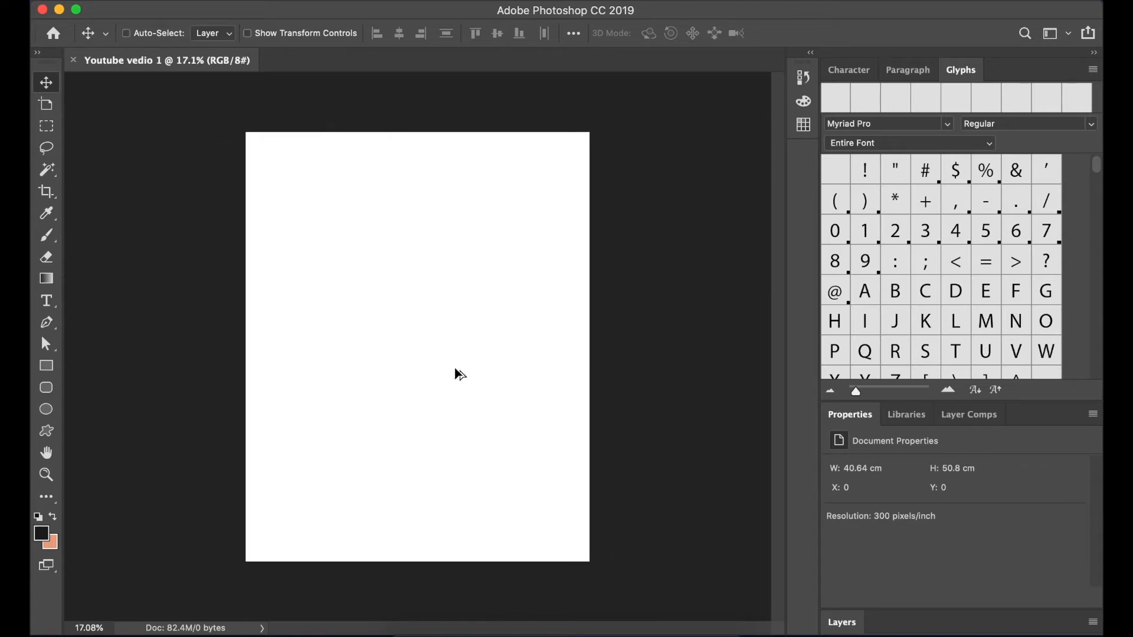
{"action": "scroll", "coordinate": [459, 374], "scroll_direction": "up", "scroll_amount": 1}
{"action": "scroll", "coordinate": [459, 374], "scroll_direction": "down", "scroll_amount": 2}
{"action": "scroll", "coordinate": [459, 374], "scroll_direction": "up", "scroll_amount": 2}
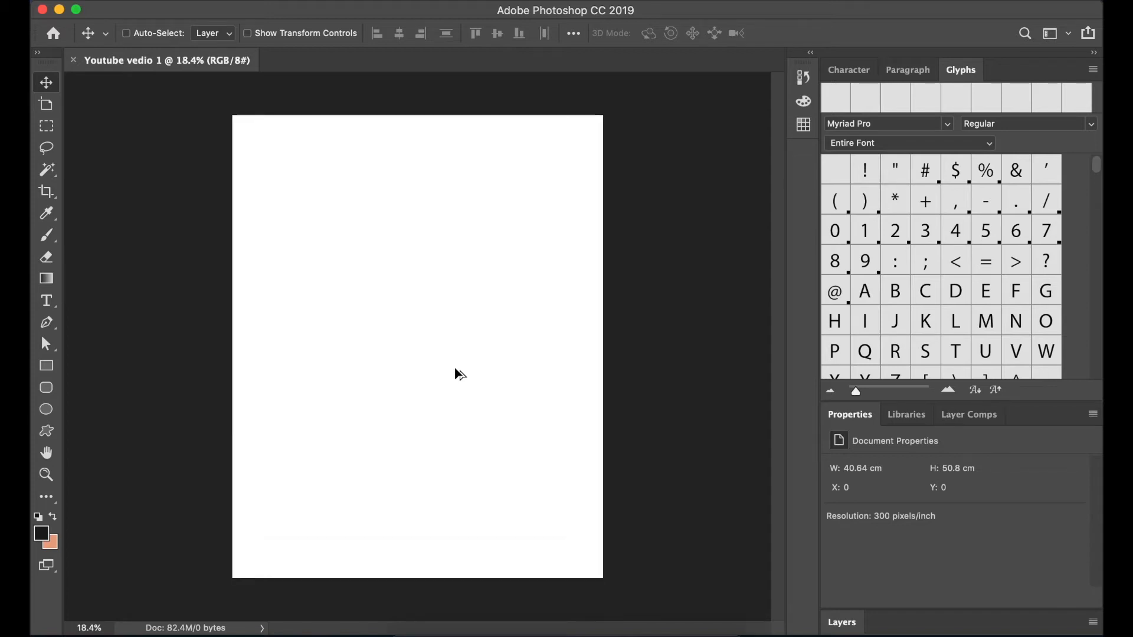
{"action": "scroll", "coordinate": [460, 374], "scroll_direction": "down", "scroll_amount": 1}
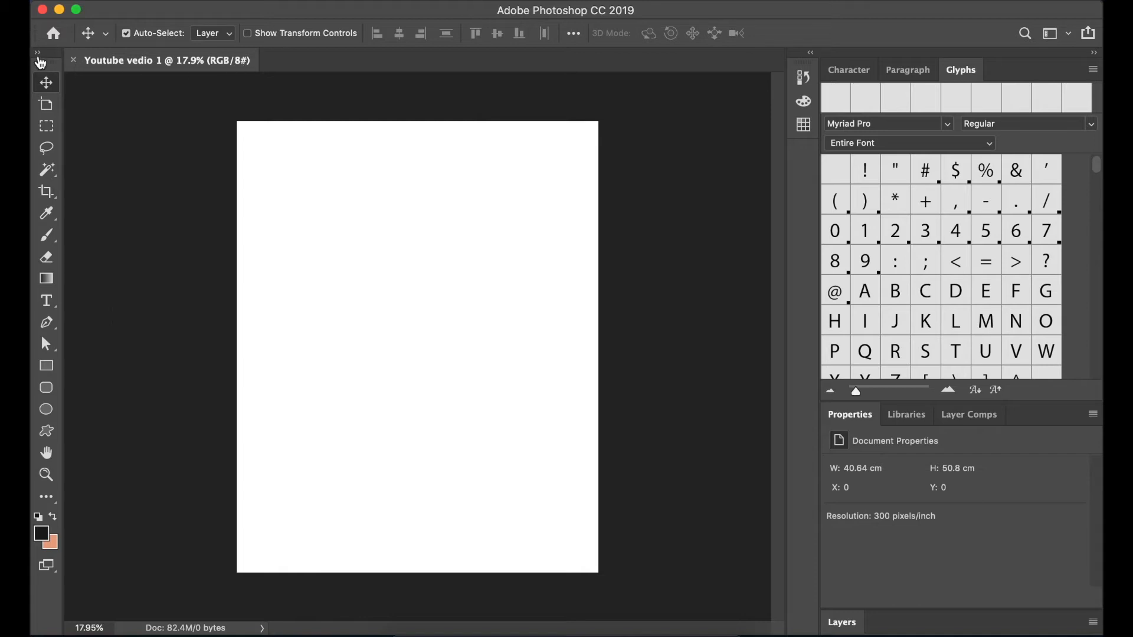
Switch the workspace to Essentials (Default)
{"action": "mouse_move", "coordinate": [529, 2]}
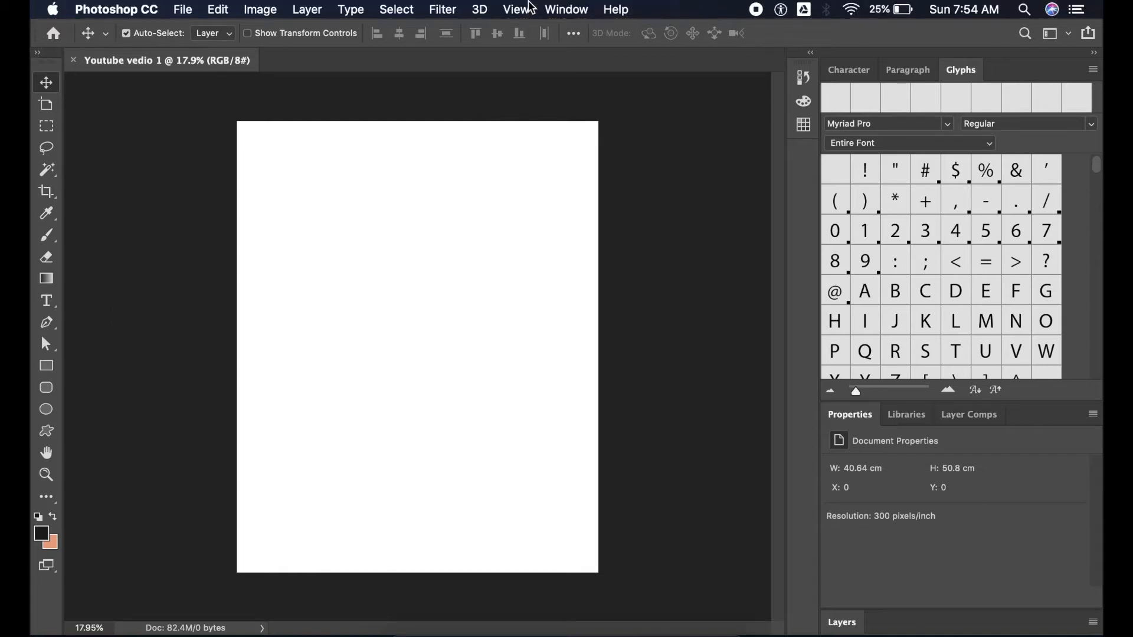
{"action": "left_click", "coordinate": [570, 14]}
{"action": "mouse_move", "coordinate": [617, 48]}
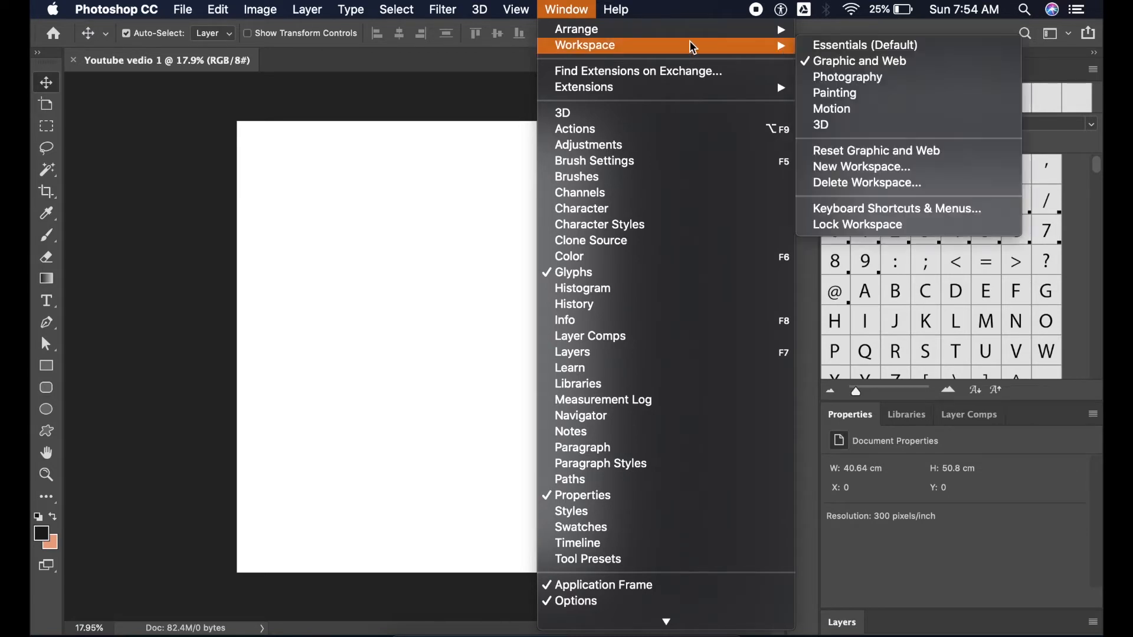
{"action": "left_click", "coordinate": [827, 48]}
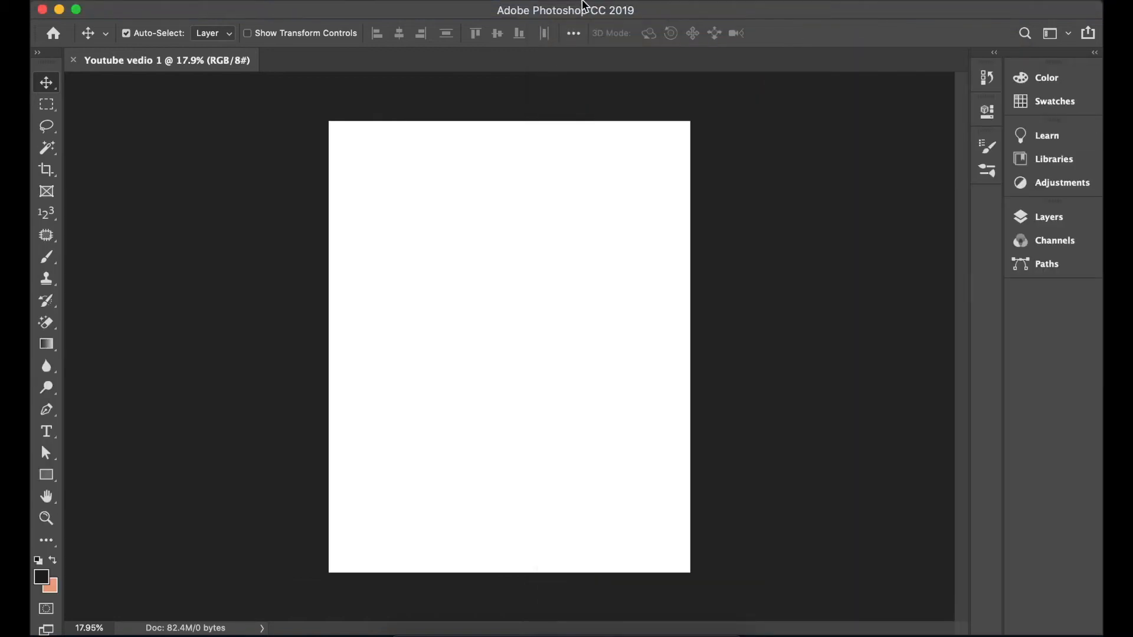
Move the Color panel into its own group below Paths and show the tools in two columns
{"action": "left_click", "coordinate": [565, 9]}
{"action": "mouse_move", "coordinate": [598, 47]}
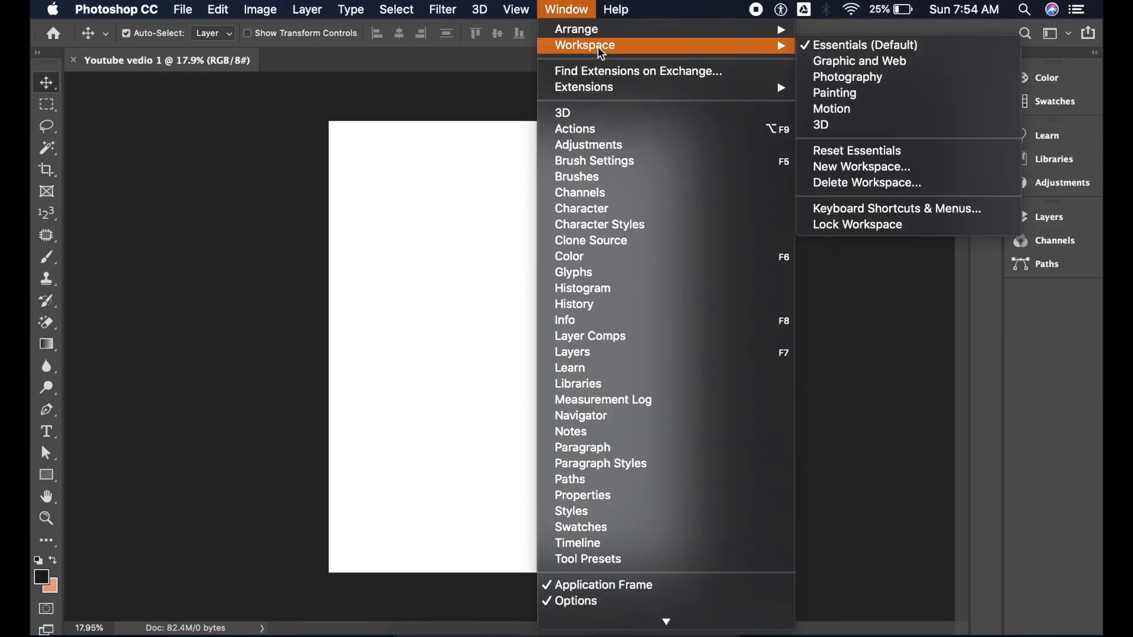
{"action": "left_click", "coordinate": [862, 321]}
{"action": "left_click_drag", "start_coordinate": [1042, 78], "coordinate": [1033, 310]}
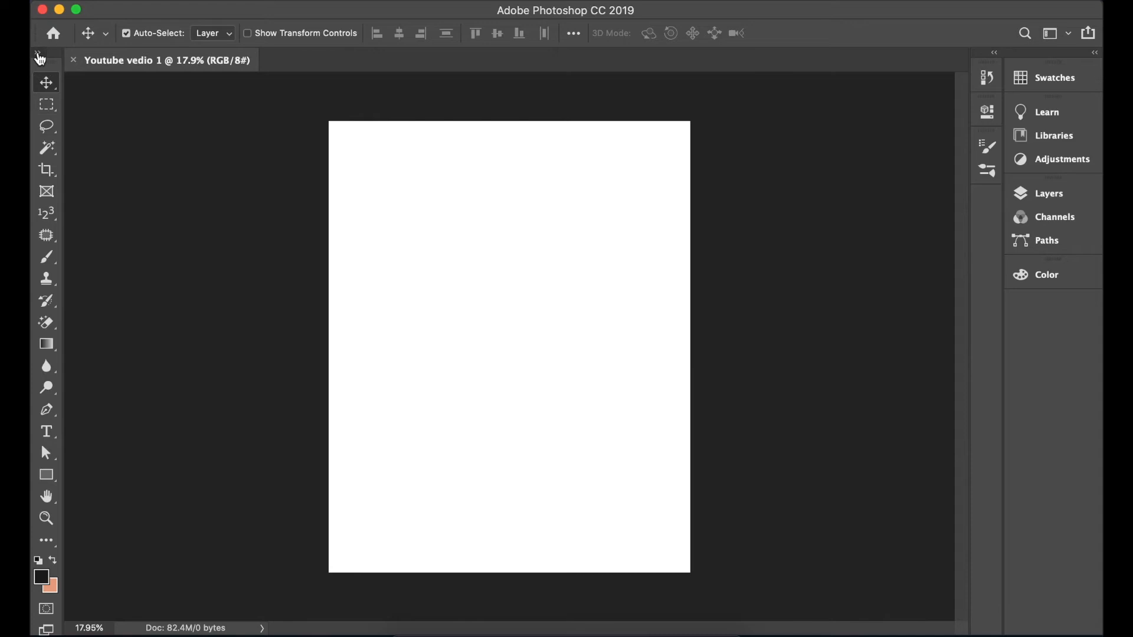
{"action": "left_click", "coordinate": [34, 51]}
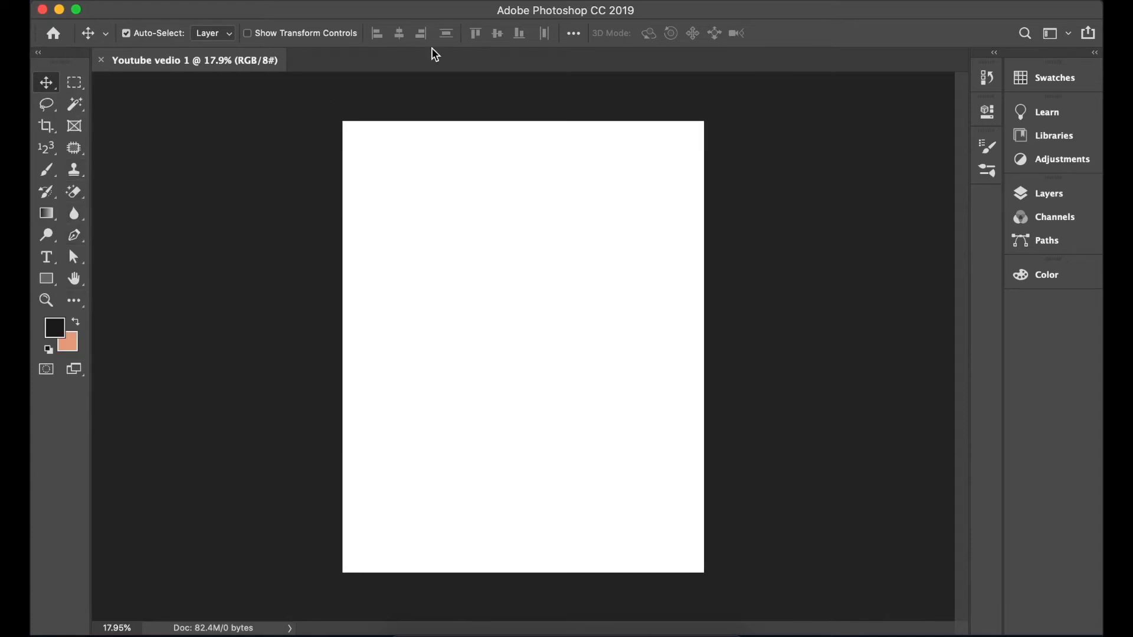
Look at the New Workspace naming and capture options without saving, and review the list of available workspaces
{"action": "mouse_move", "coordinate": [469, 3]}
{"action": "left_click", "coordinate": [582, 8]}
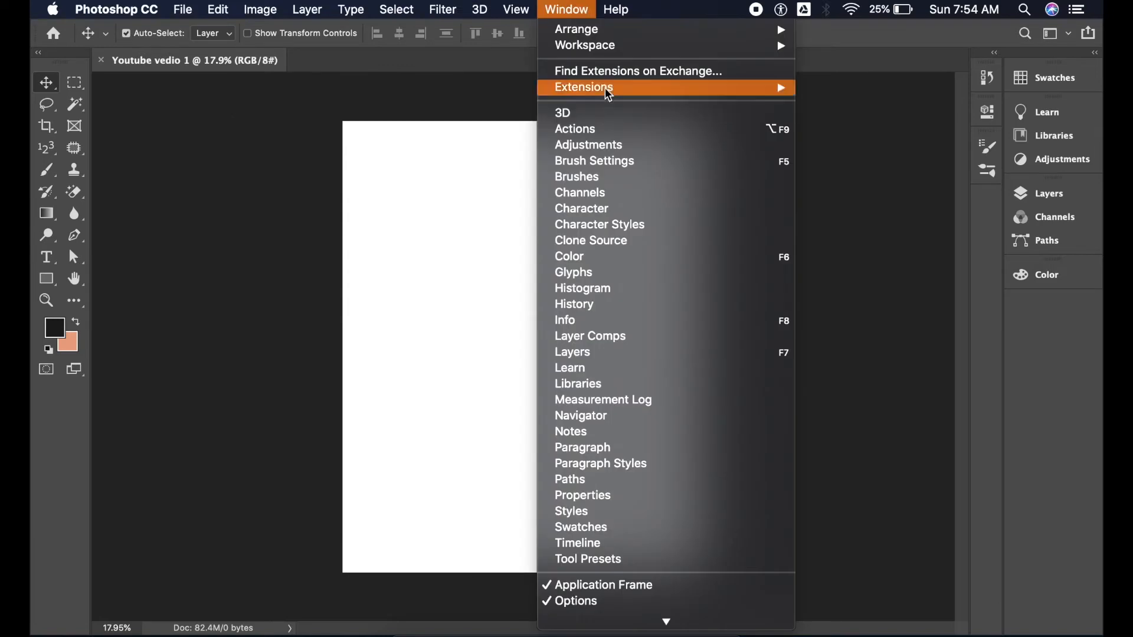
{"action": "mouse_move", "coordinate": [655, 46]}
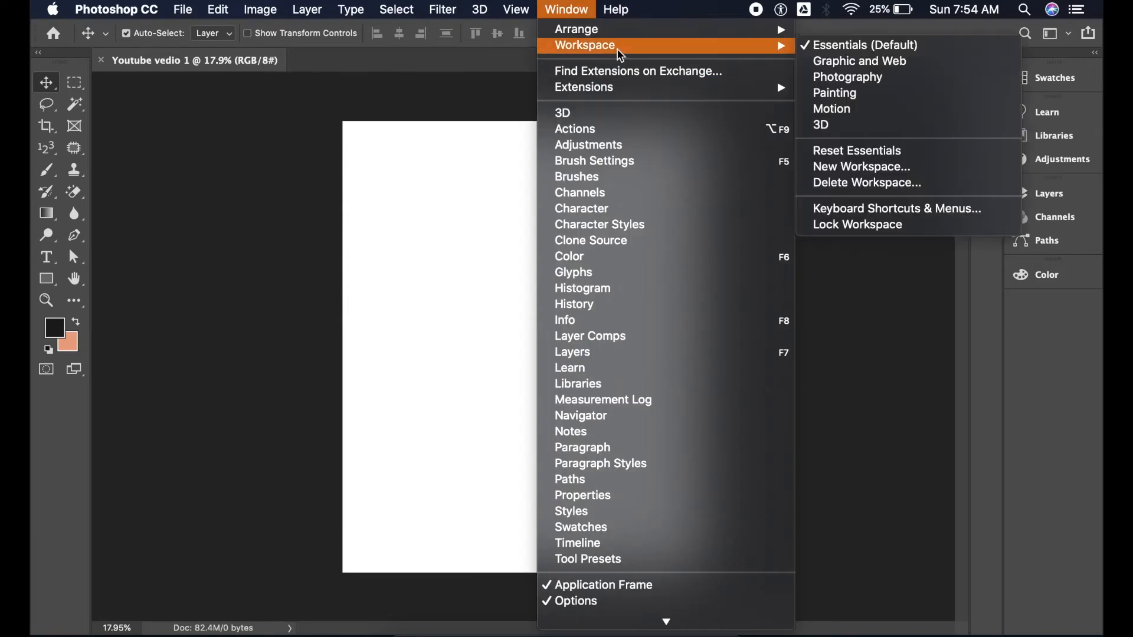
{"action": "left_click", "coordinate": [893, 169]}
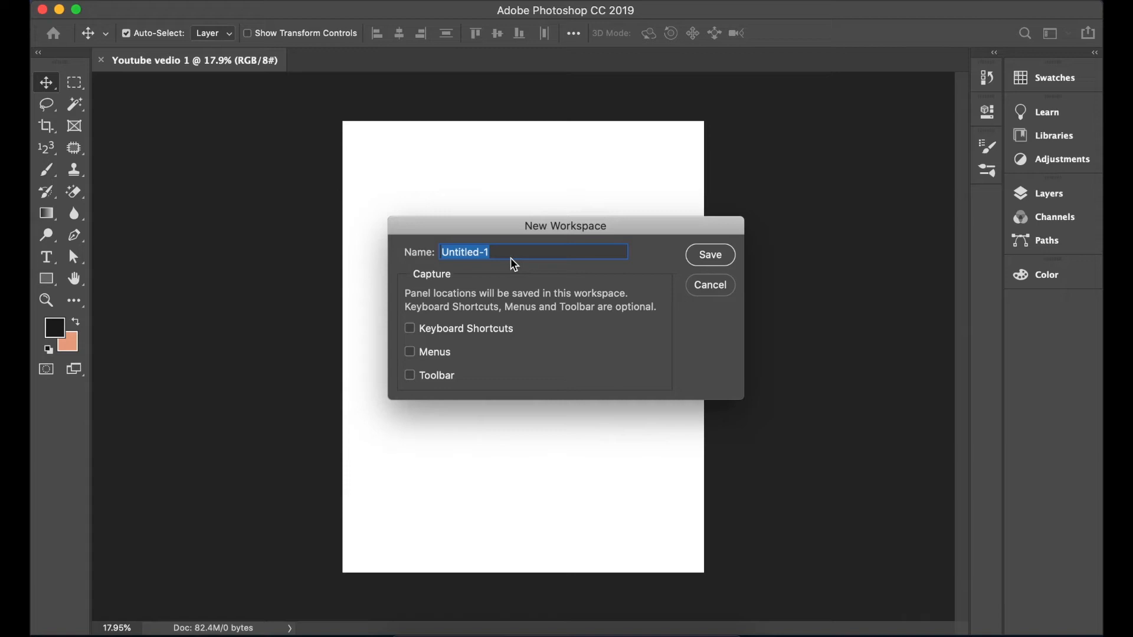
{"action": "left_click", "coordinate": [709, 298]}
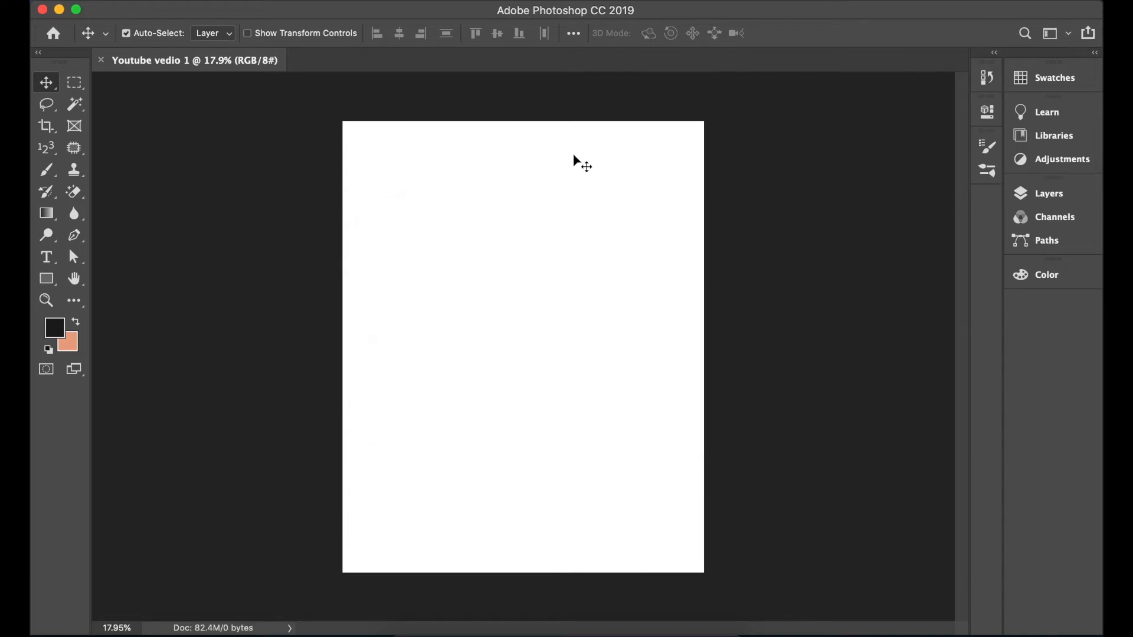
{"action": "left_click", "coordinate": [561, 8]}
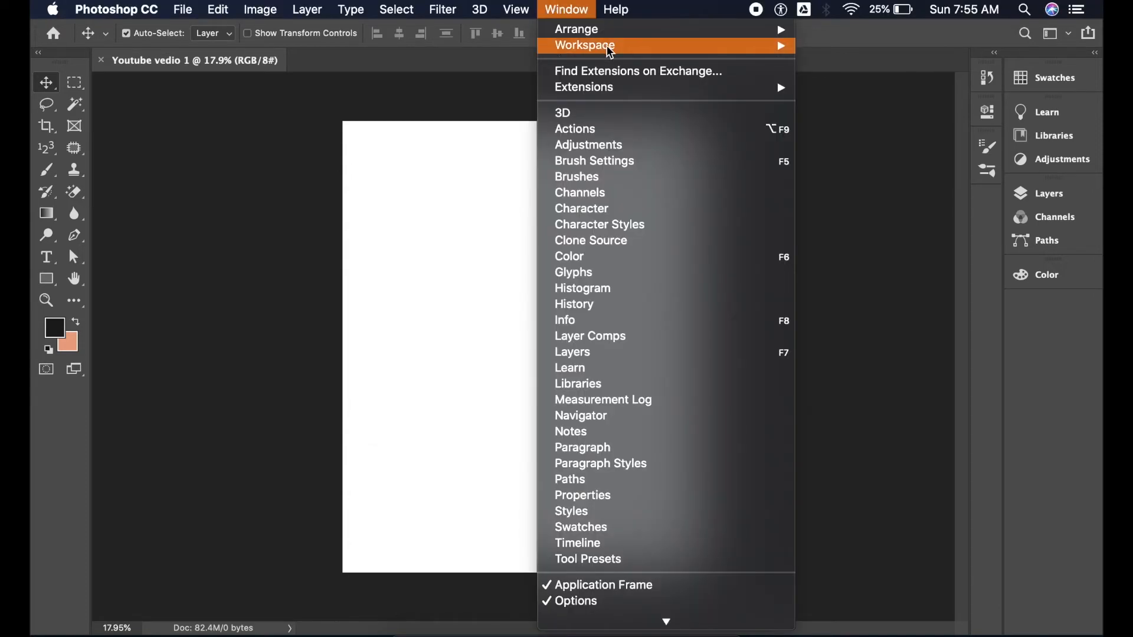
{"action": "mouse_move", "coordinate": [784, 45]}
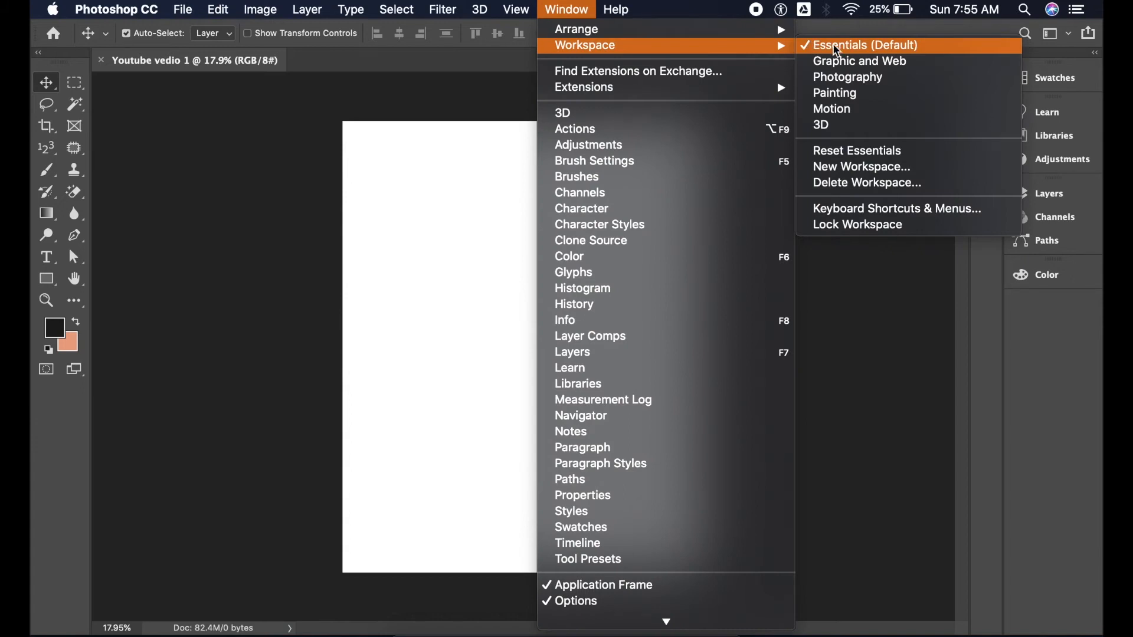
{"action": "left_click", "coordinate": [366, 140]}
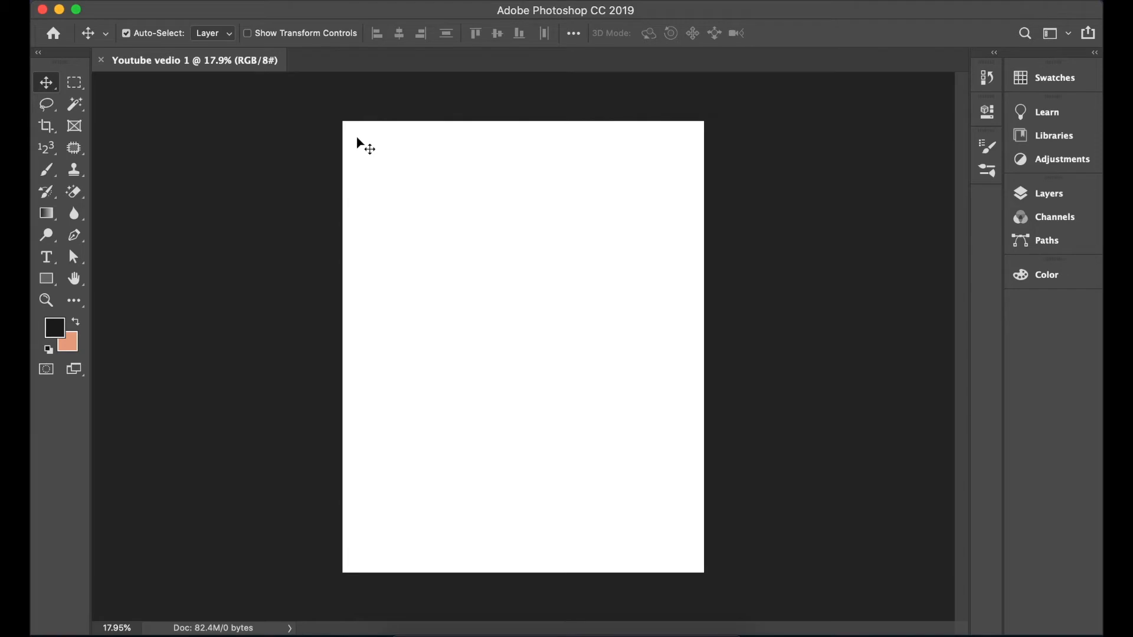
View the document's History panel, detach it from the collapsed dock and remove it from the workspace
{"action": "left_click", "coordinate": [986, 83]}
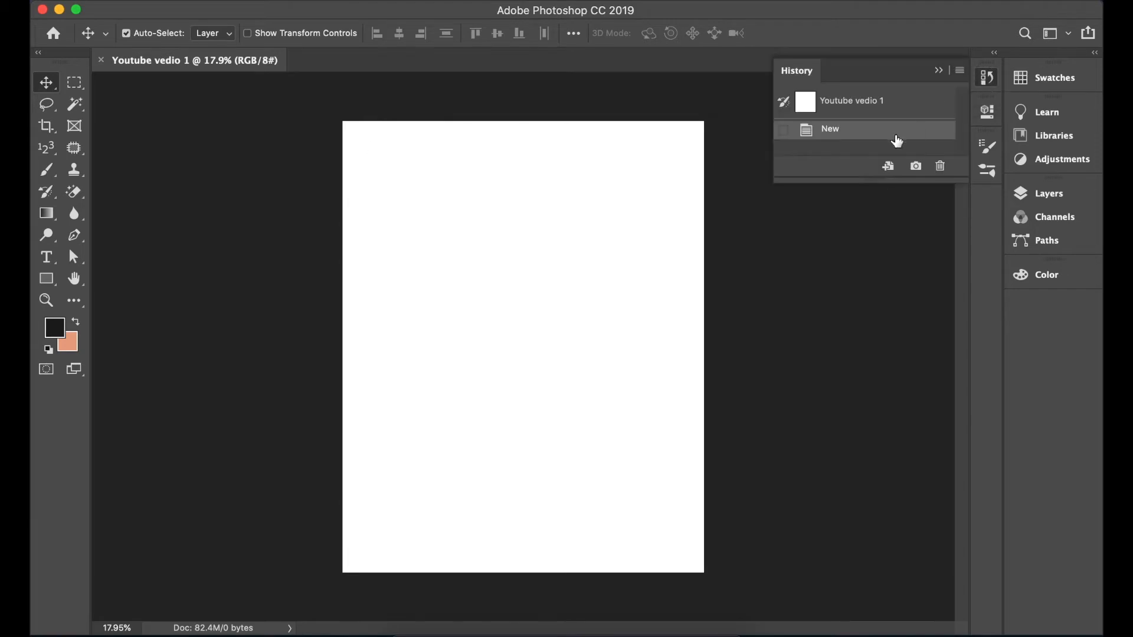
{"action": "left_click", "coordinate": [986, 81]}
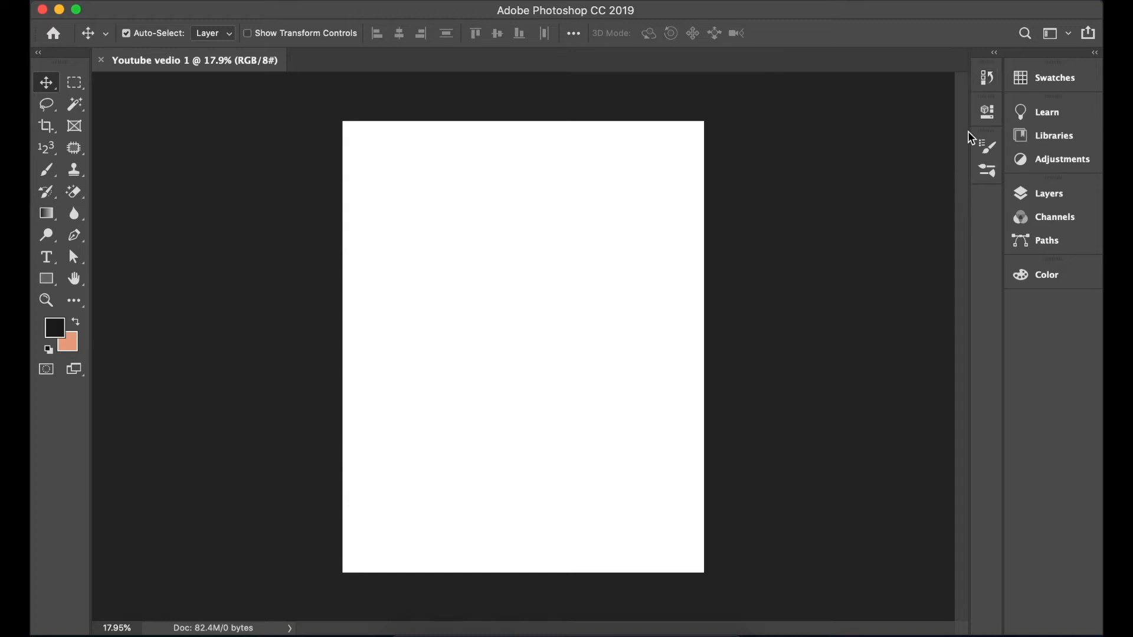
{"action": "left_click_drag", "start_coordinate": [987, 83], "coordinate": [823, 227]}
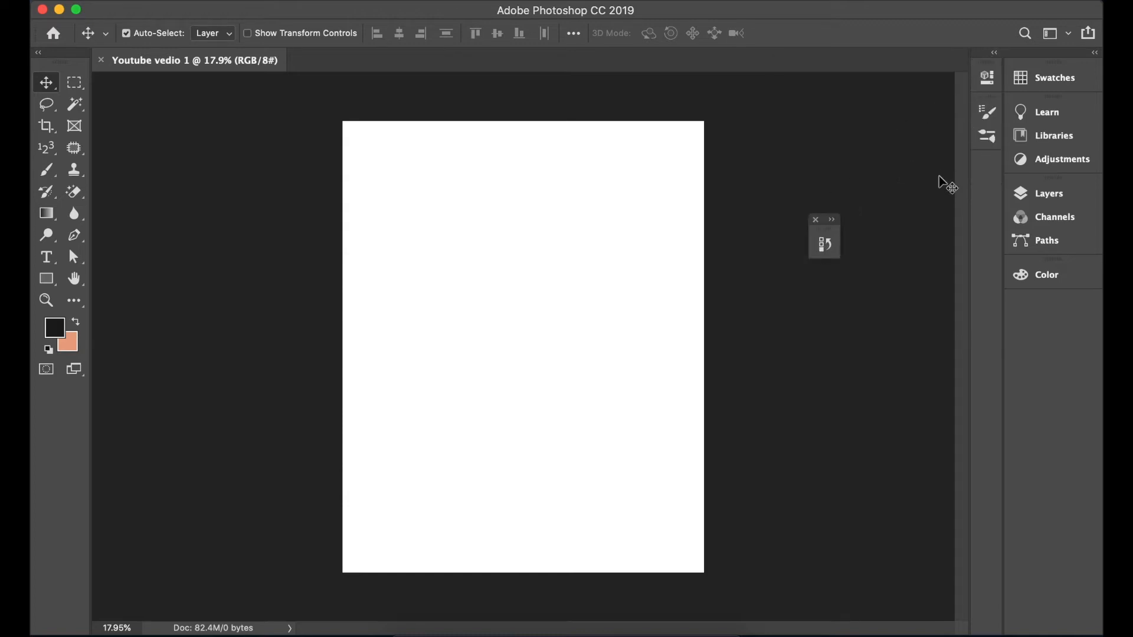
{"action": "left_click", "coordinate": [816, 219]}
Detach and close the Brush Settings, Brushes, Properties and Learn panels
{"action": "mouse_move", "coordinate": [987, 111]}
{"action": "left_mouse_down"}
{"action": "mouse_move", "coordinate": [930, 195]}
{"action": "mouse_move", "coordinate": [926, 177]}
{"action": "left_mouse_up"}
{"action": "left_click", "coordinate": [925, 175]}
{"action": "left_click_drag", "start_coordinate": [987, 113], "coordinate": [923, 192]}
{"action": "left_click", "coordinate": [914, 169]}
{"action": "left_click_drag", "start_coordinate": [984, 77], "coordinate": [916, 131]}
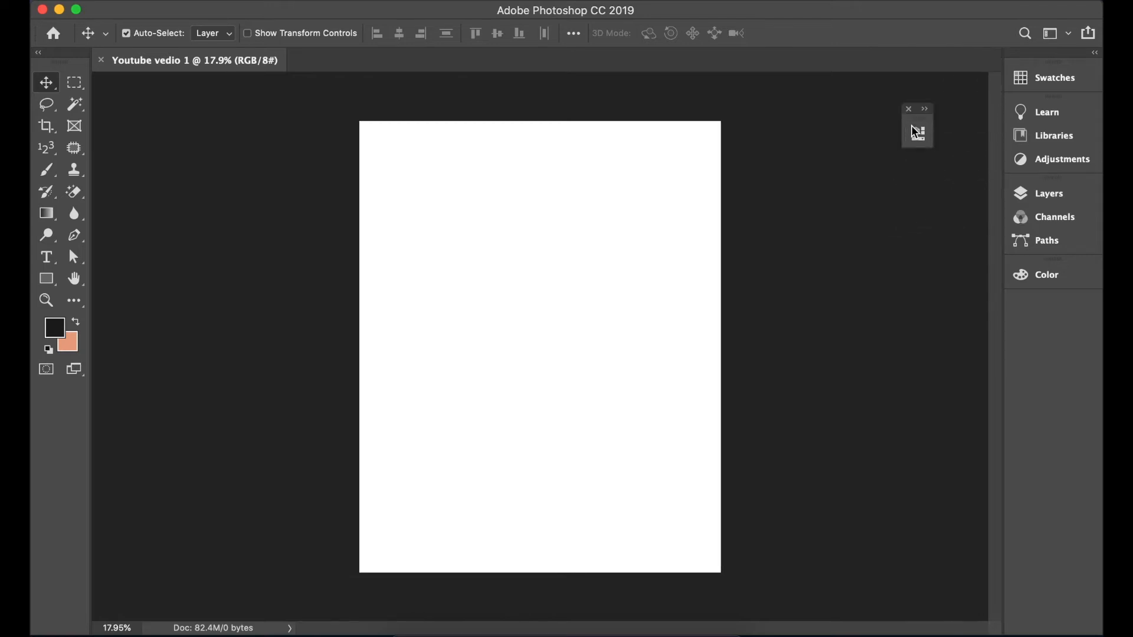
{"action": "left_click", "coordinate": [909, 109]}
{"action": "left_click_drag", "start_coordinate": [1040, 111], "coordinate": [869, 158]}
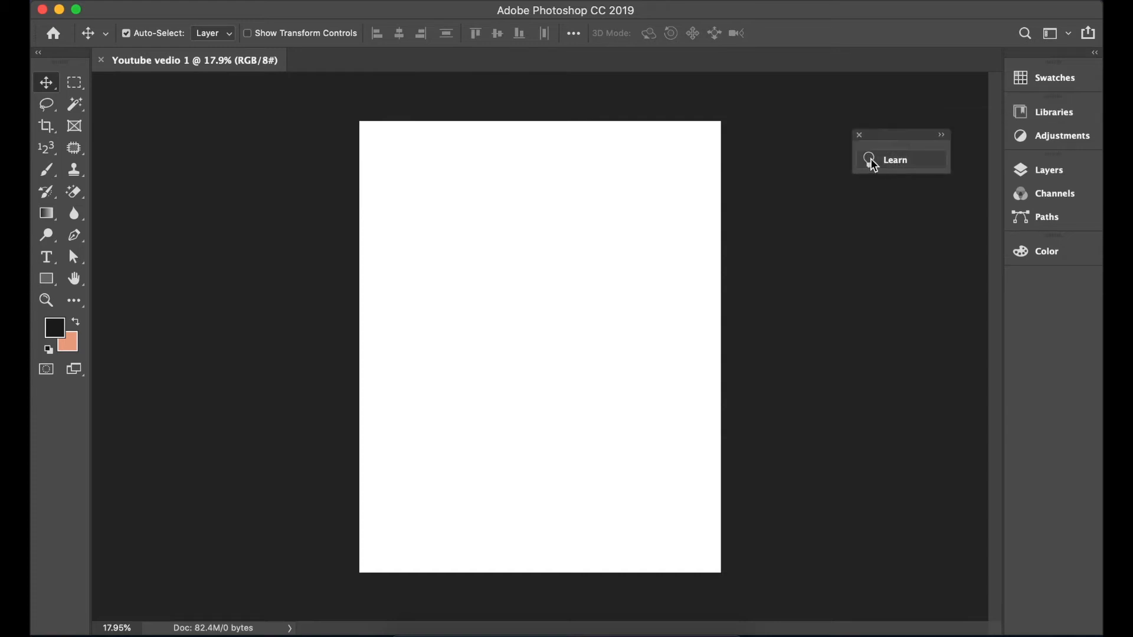
{"action": "left_click", "coordinate": [860, 135]}
Preview the docked panels expanded, collapse them to labelled icons and open the Swatches panel
{"action": "left_click", "coordinate": [1094, 53]}
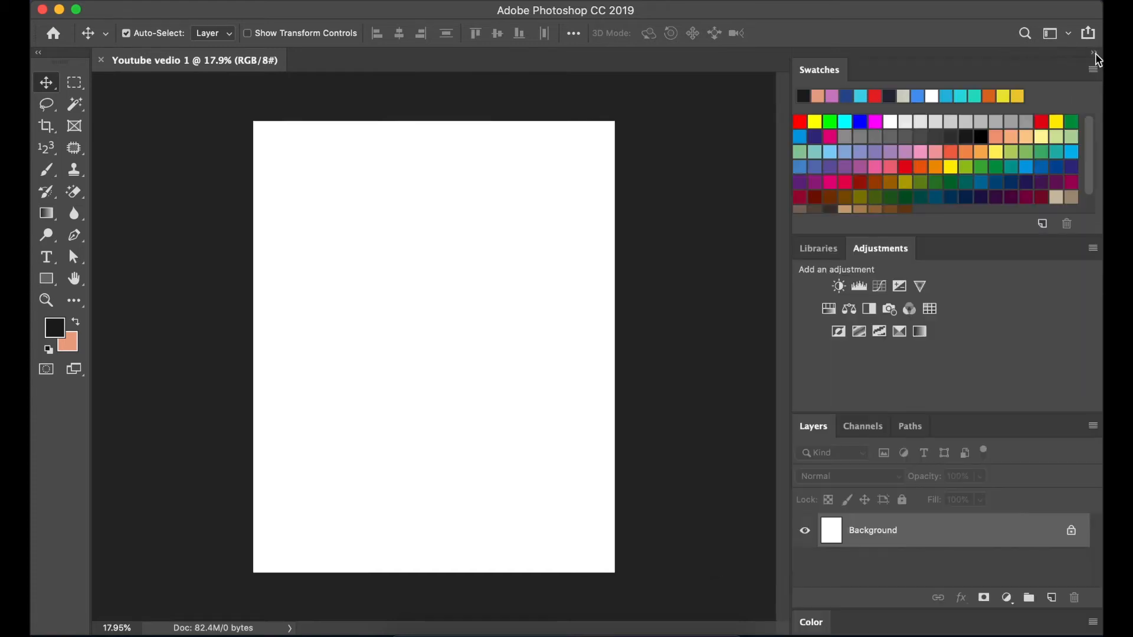
{"action": "left_click", "coordinate": [1094, 54]}
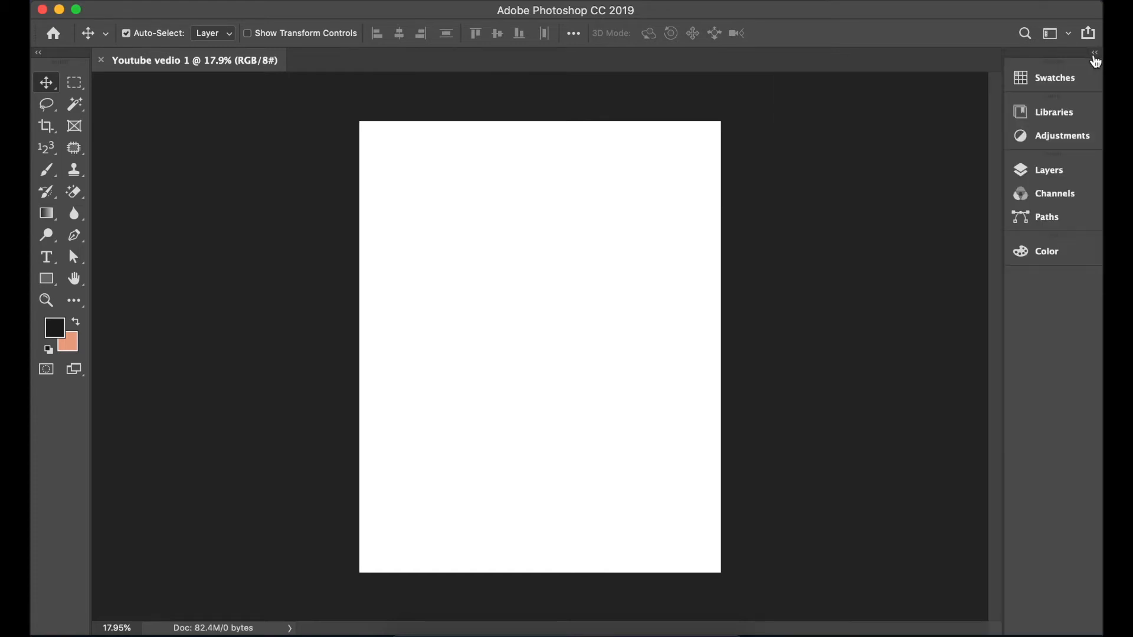
{"action": "left_click", "coordinate": [1022, 79]}
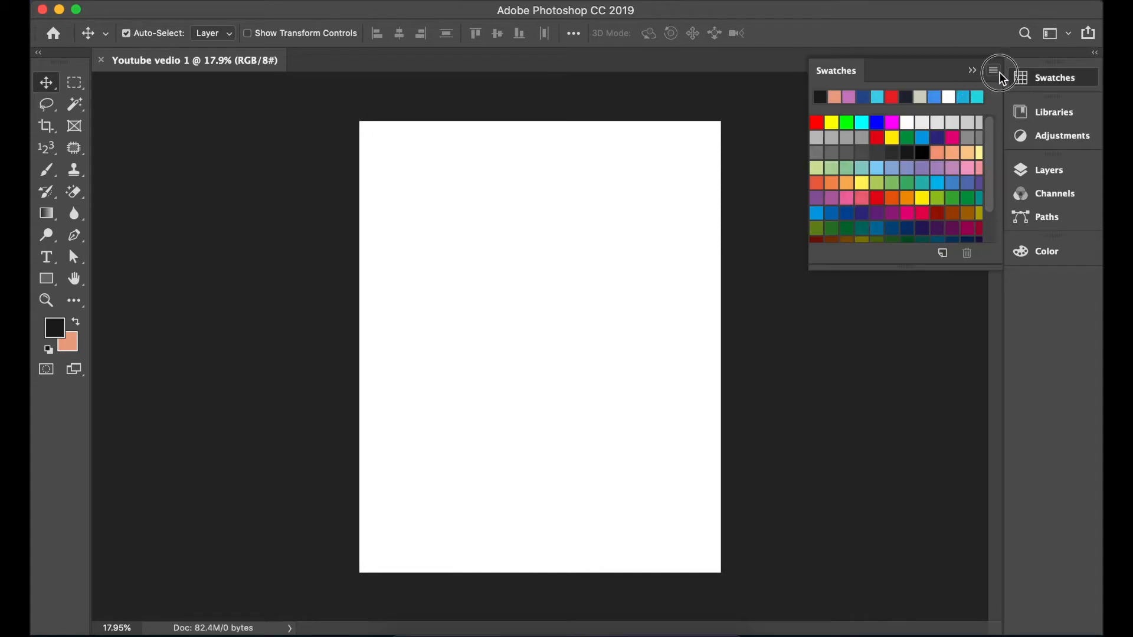
Switch the toolbar to a single column, detach it from the window edge and close it
{"action": "left_click", "coordinate": [995, 72]}
{"action": "left_click", "coordinate": [351, 313]}
{"action": "left_click", "coordinate": [40, 54]}
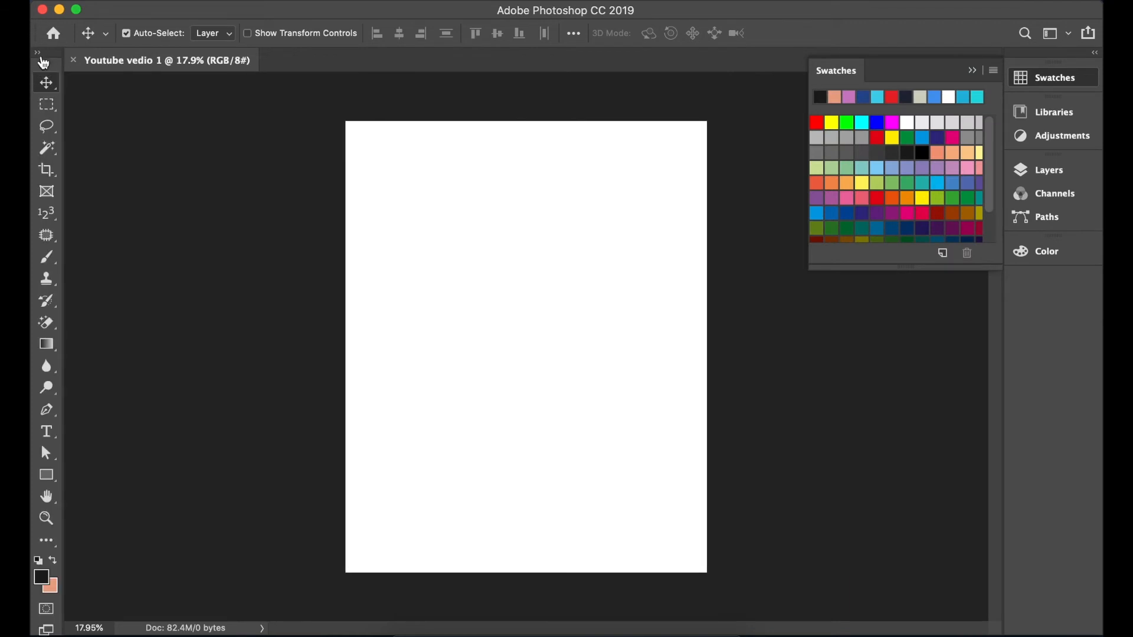
{"action": "left_click_drag", "start_coordinate": [40, 59], "coordinate": [114, 167]}
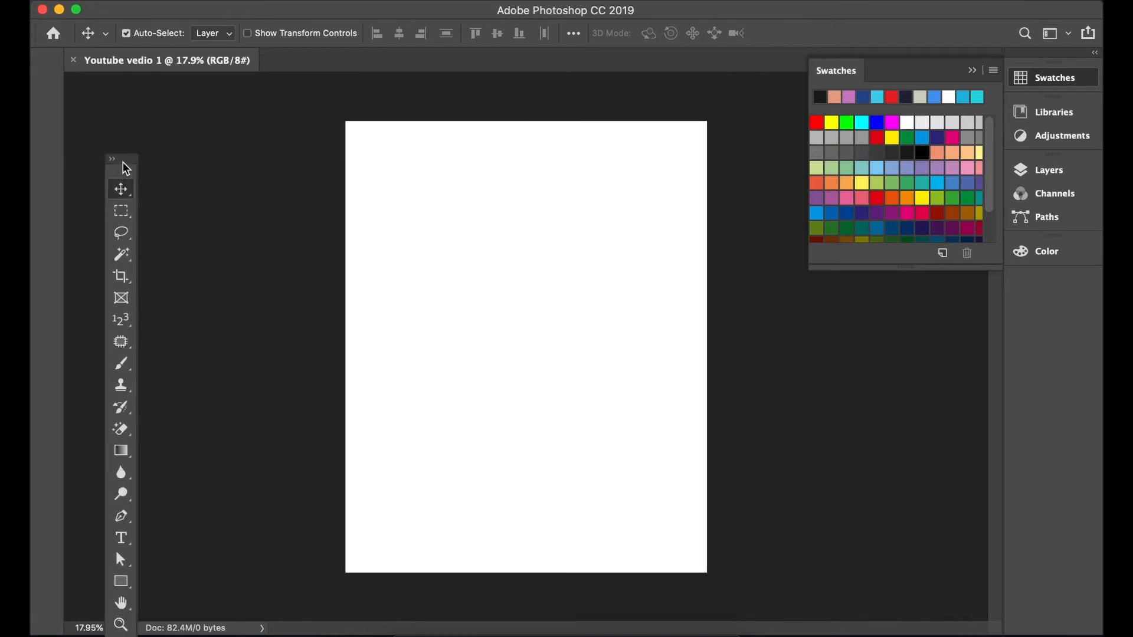
{"action": "left_click", "coordinate": [112, 160]}
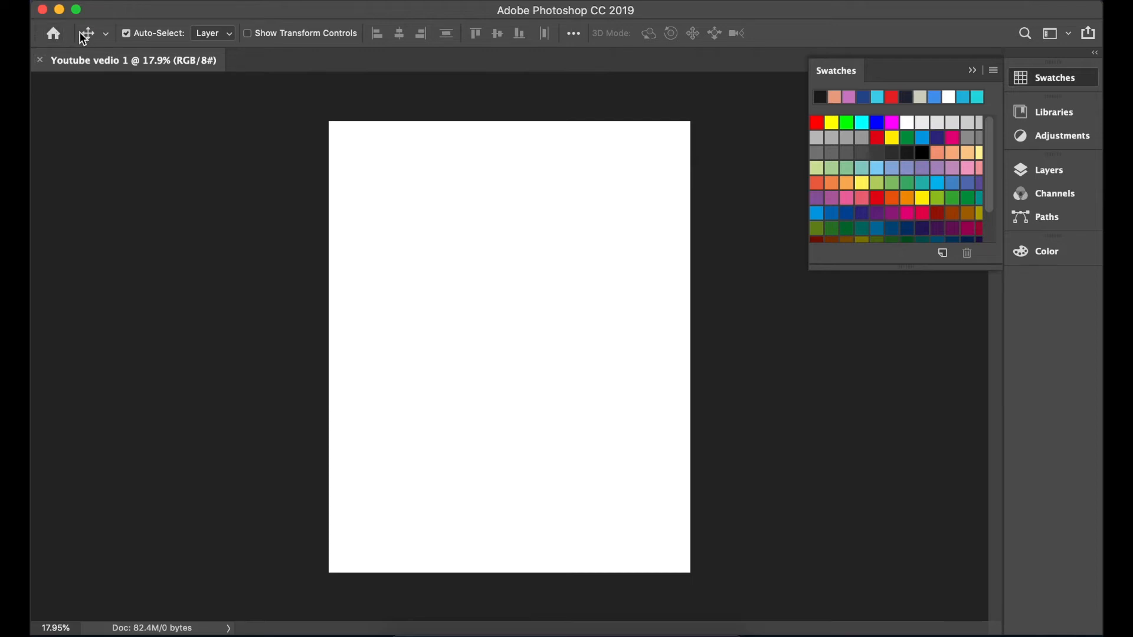
Detach the Layers and Color panels from the collapsed dock and close them
{"action": "left_click", "coordinate": [105, 34]}
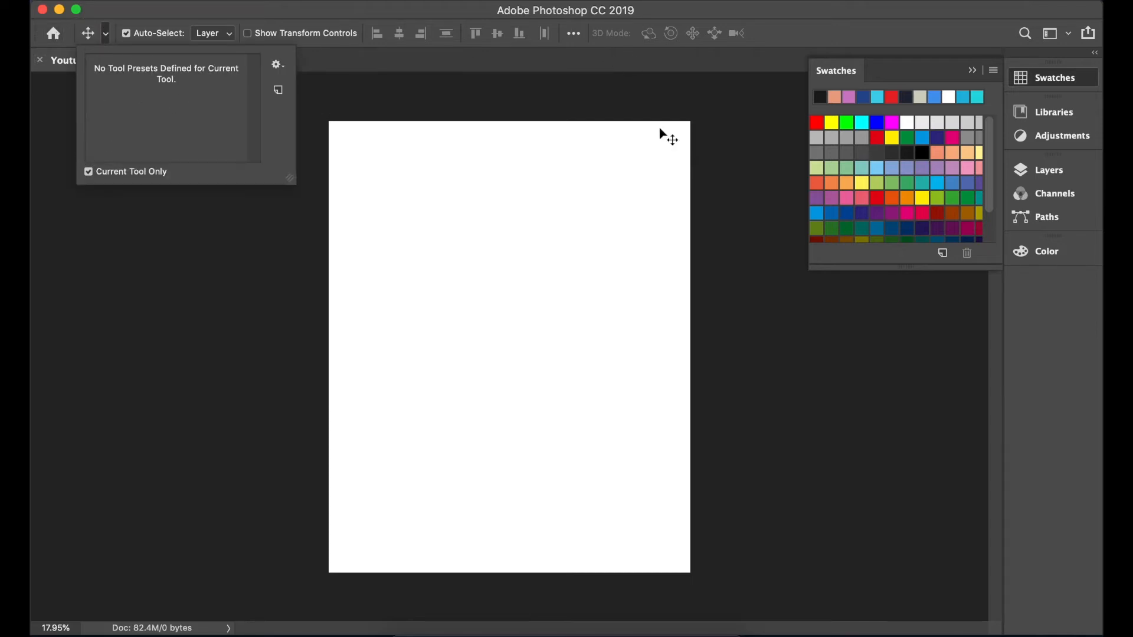
{"action": "left_click", "coordinate": [906, 85]}
{"action": "left_click_drag", "start_coordinate": [1062, 179], "coordinate": [879, 254]}
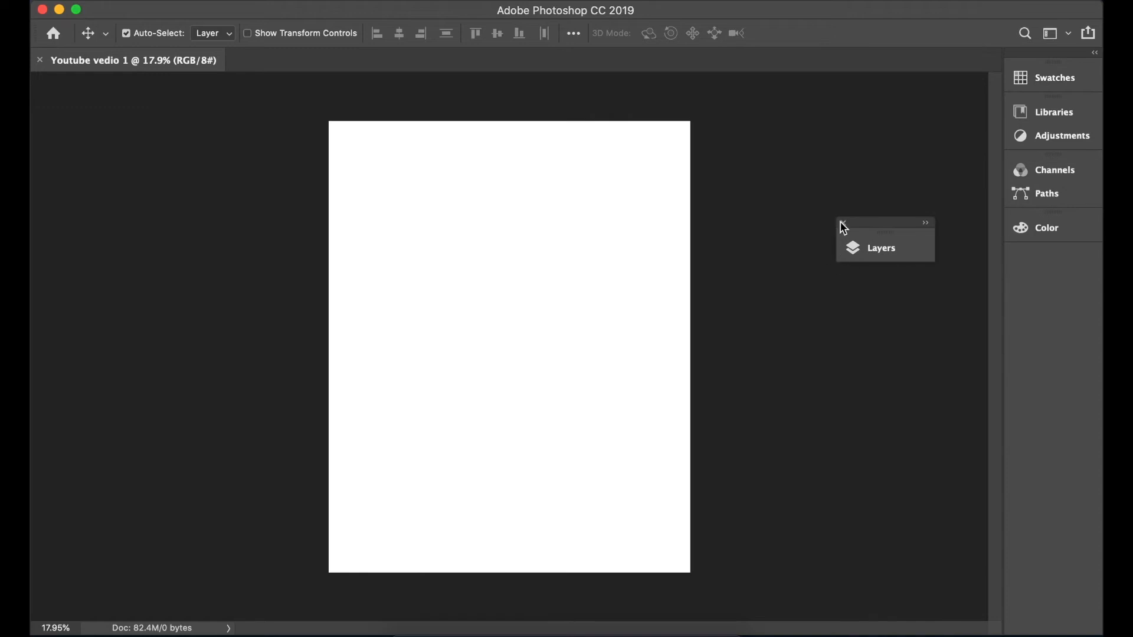
{"action": "left_click", "coordinate": [1055, 227]}
{"action": "left_click_drag", "start_coordinate": [1056, 227], "coordinate": [880, 256]}
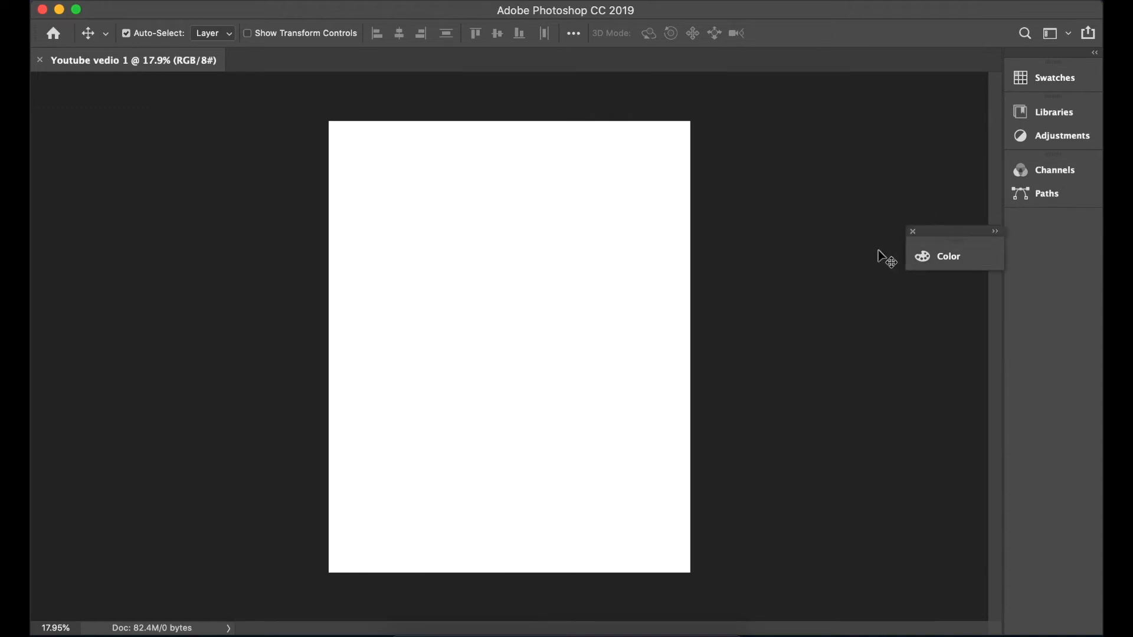
{"action": "left_click", "coordinate": [910, 229]}
Detach and close the remaining Paths, Channels, Adjustments, Libraries and Swatches panels
{"action": "left_click_drag", "start_coordinate": [1036, 193], "coordinate": [885, 217]}
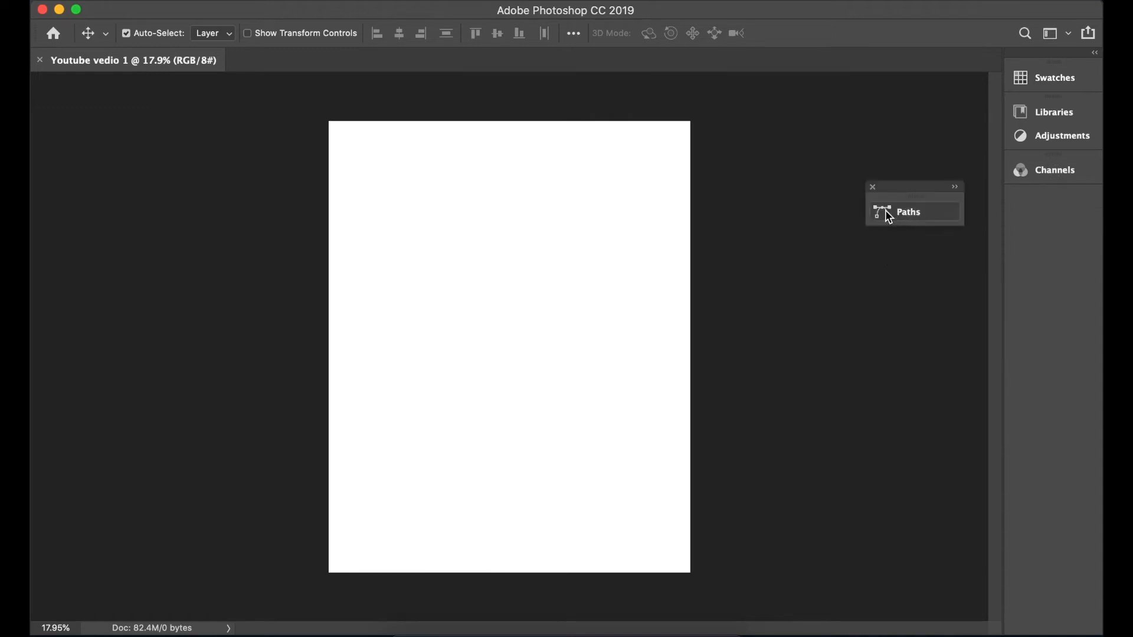
{"action": "left_click", "coordinate": [875, 189]}
{"action": "left_click_drag", "start_coordinate": [1075, 172], "coordinate": [930, 204]}
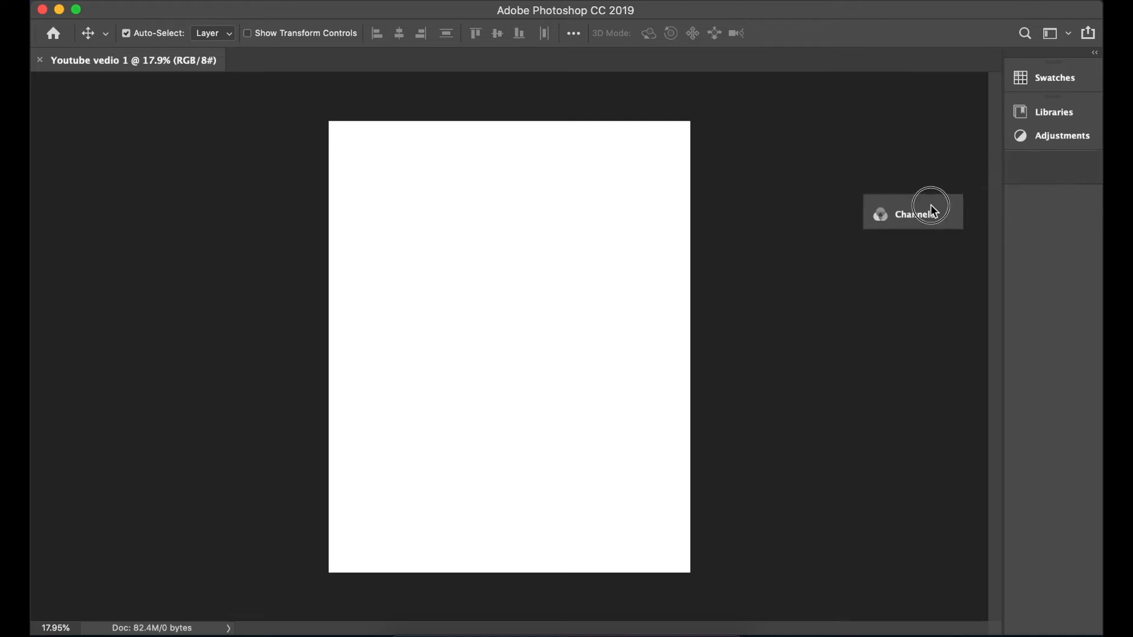
{"action": "left_click", "coordinate": [869, 192]}
{"action": "left_click_drag", "start_coordinate": [1065, 139], "coordinate": [938, 177]}
{"action": "left_click", "coordinate": [877, 149]}
{"action": "left_click_drag", "start_coordinate": [1060, 112], "coordinate": [850, 160]}
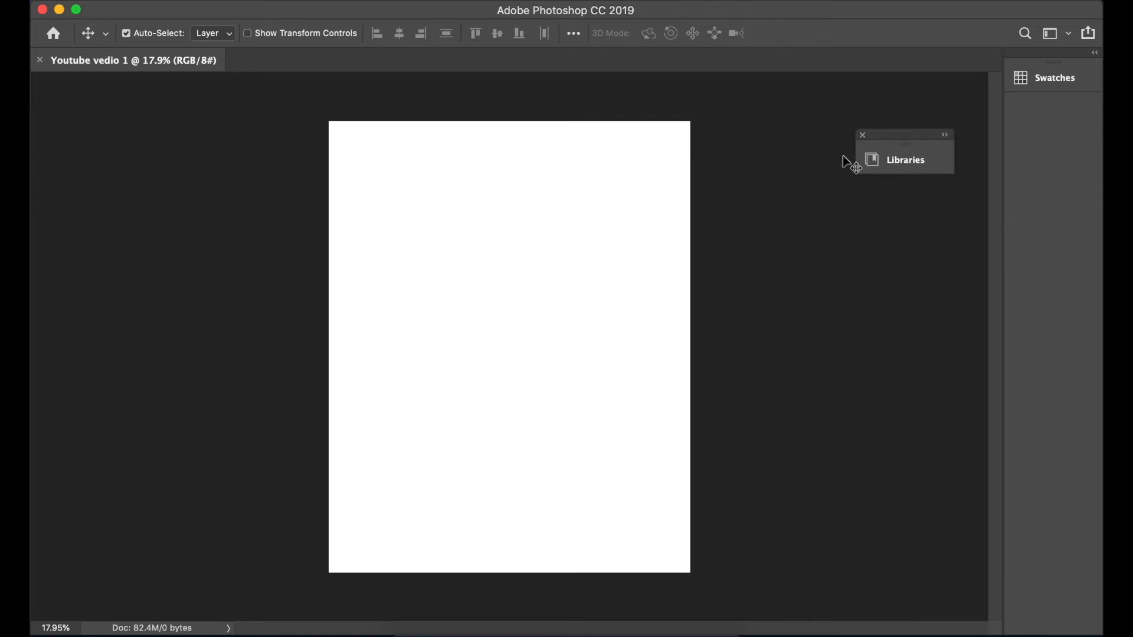
{"action": "left_click", "coordinate": [861, 136]}
{"action": "left_click_drag", "start_coordinate": [1057, 89], "coordinate": [887, 134]}
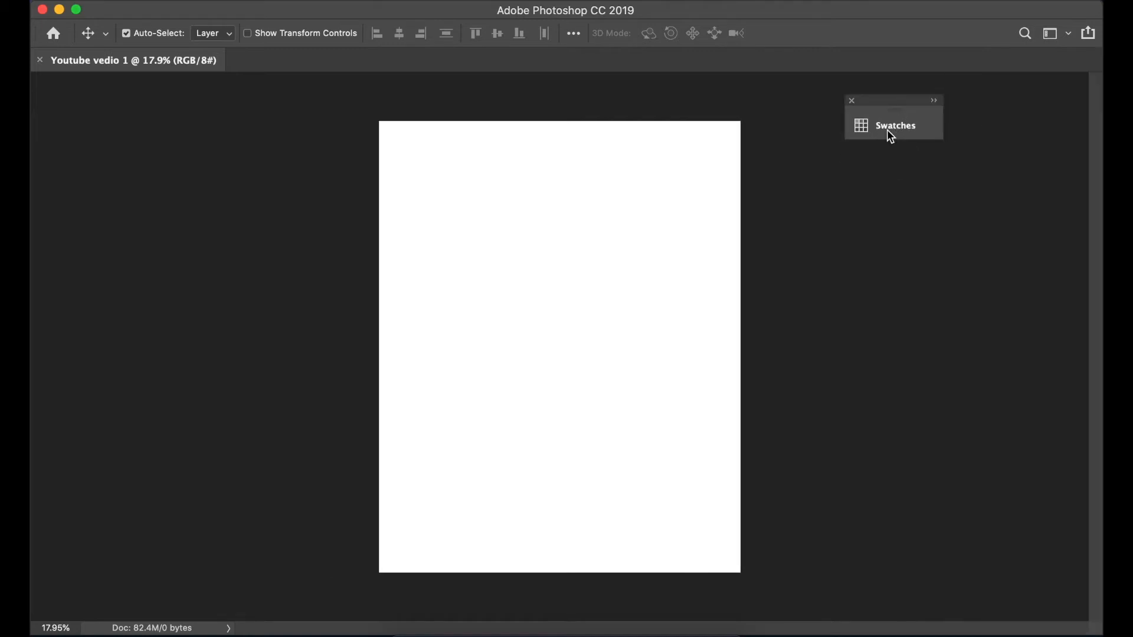
{"action": "left_click", "coordinate": [851, 101]}
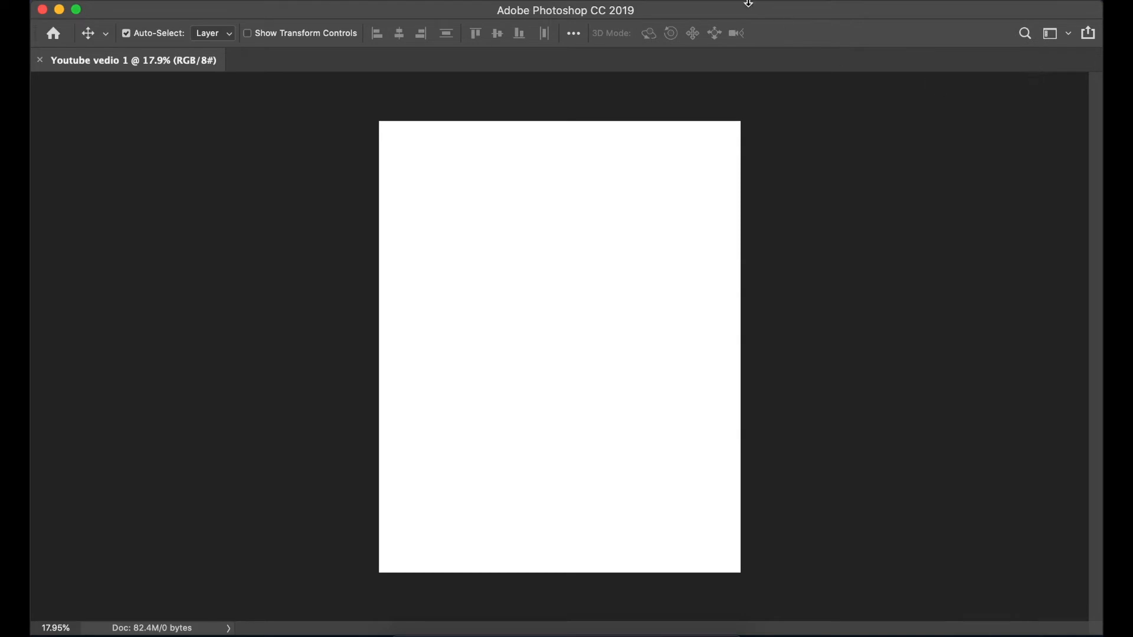
Reset the Essentials workspace to its default panel layout
{"action": "mouse_move", "coordinate": [520, 7]}
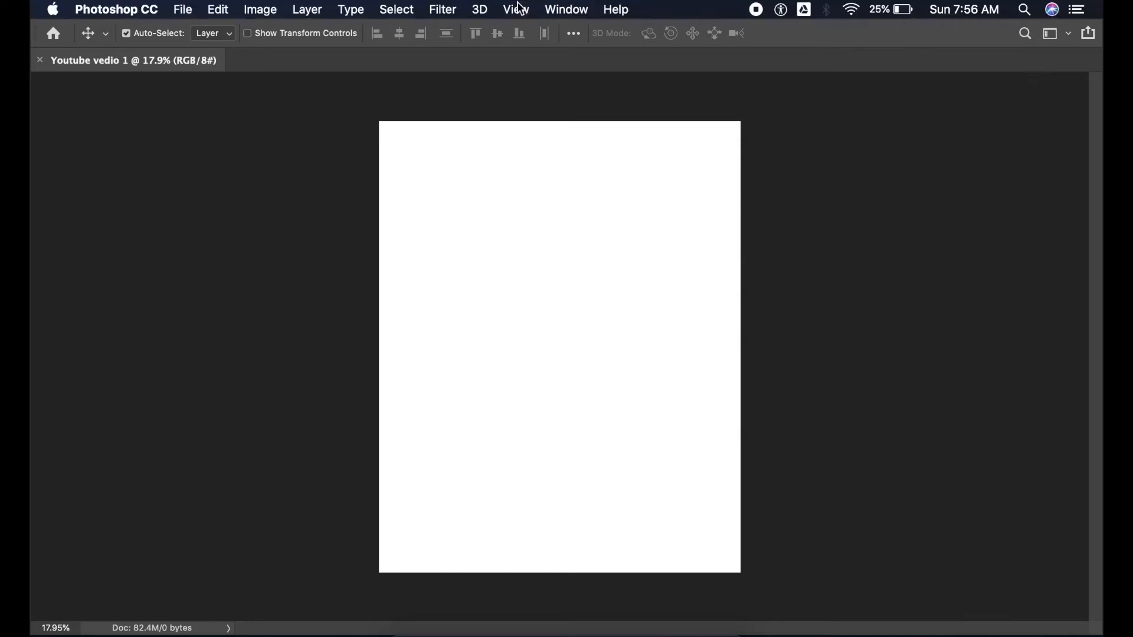
{"action": "left_click", "coordinate": [571, 8]}
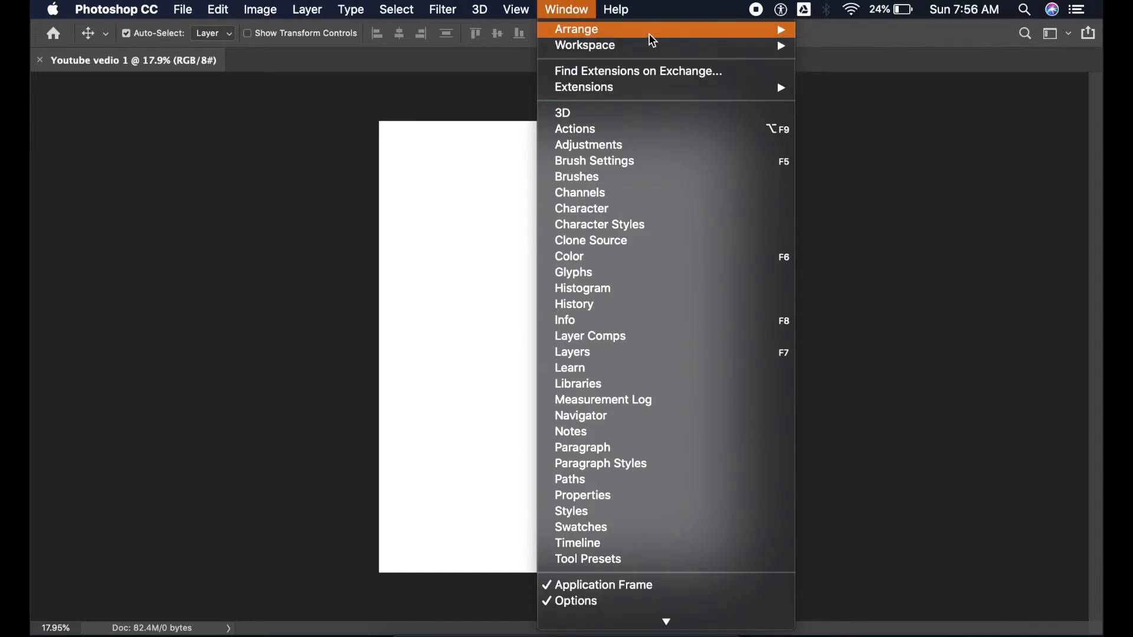
{"action": "mouse_move", "coordinate": [720, 57]}
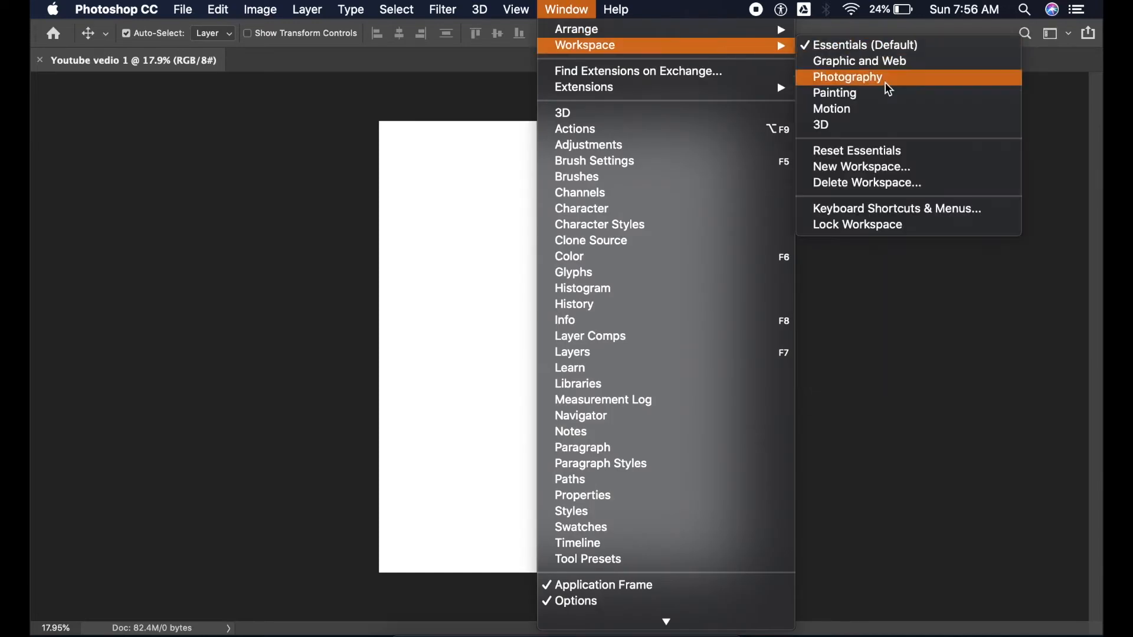
{"action": "left_click", "coordinate": [907, 154]}
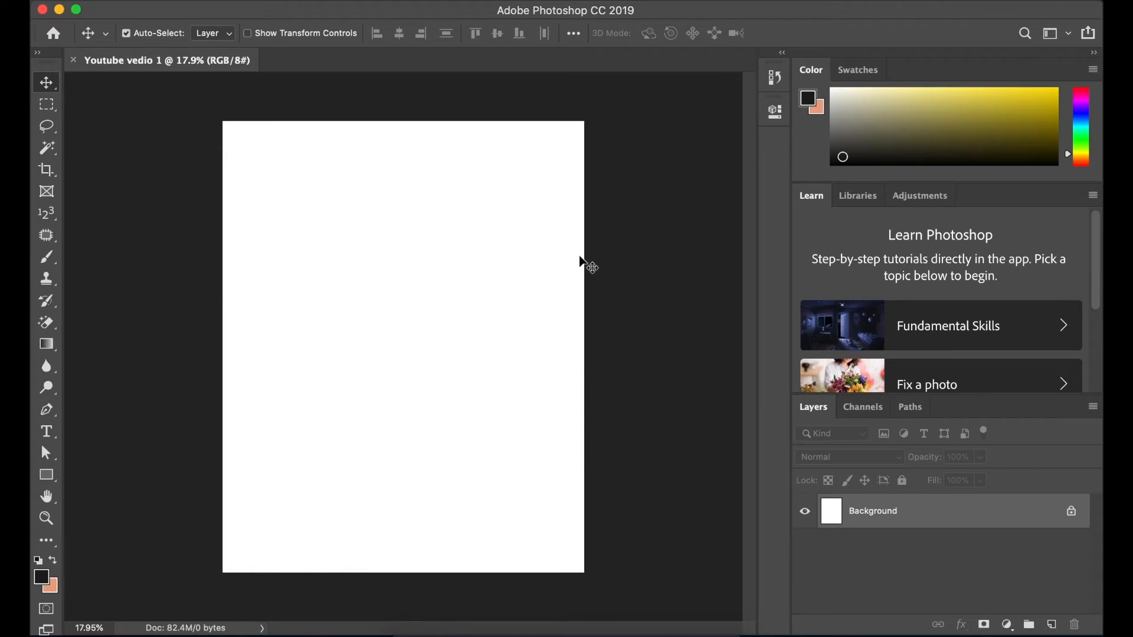
Browse down the Learn panel's topics and expand the toolbar to two columns
{"action": "left_click_drag", "start_coordinate": [1095, 276], "coordinate": [1092, 354]}
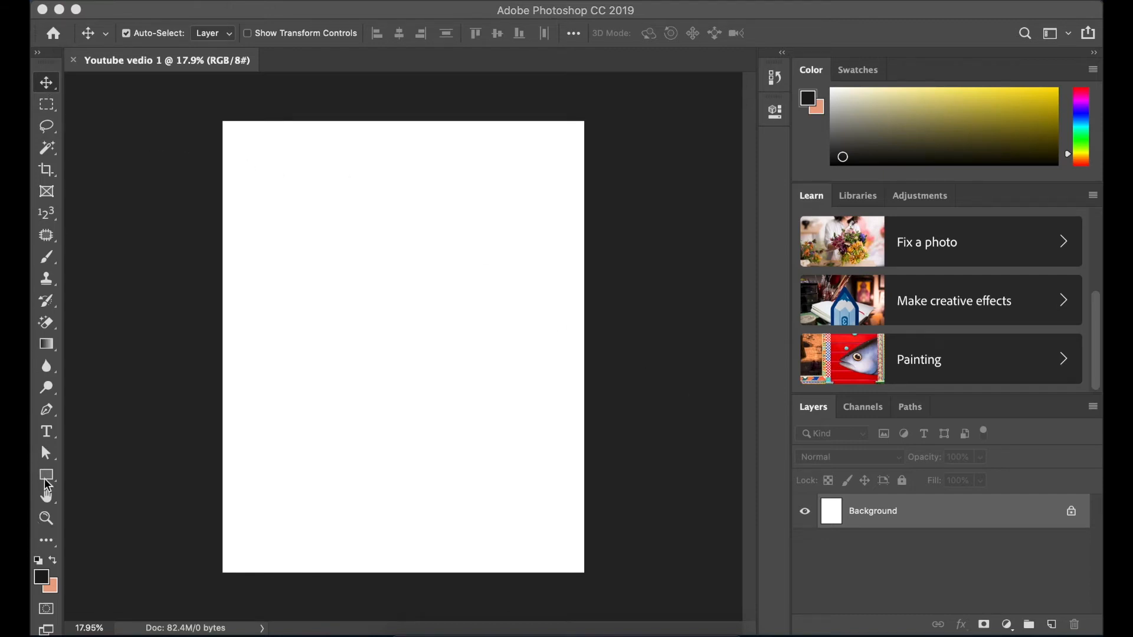
{"action": "mouse_move", "coordinate": [160, 9]}
{"action": "left_click", "coordinate": [38, 53]}
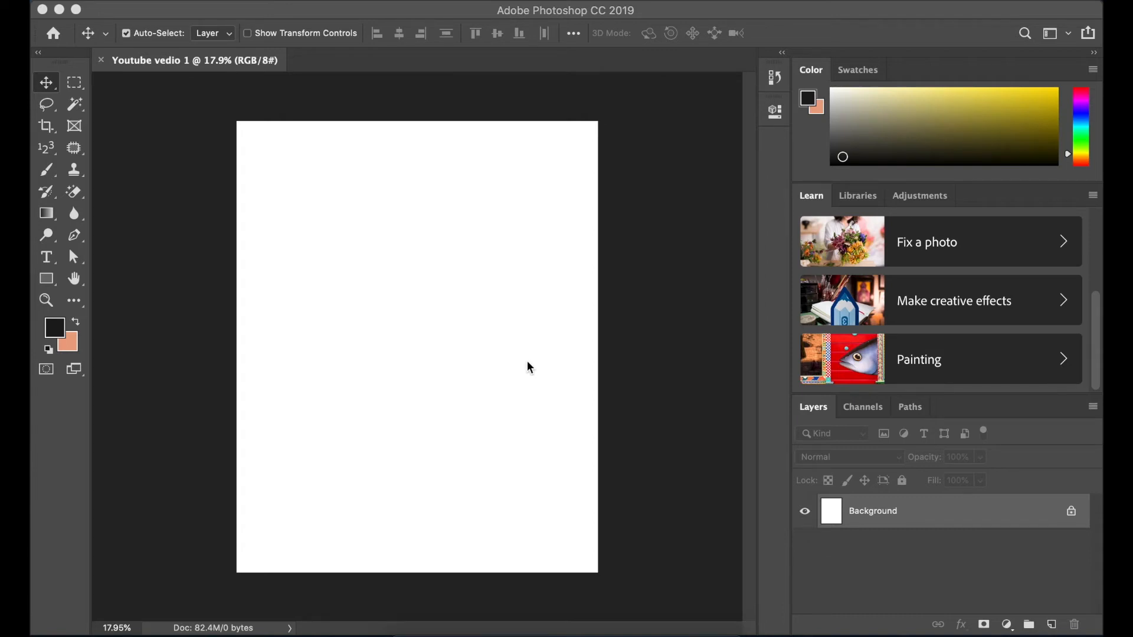
{"action": "scroll", "coordinate": [527, 362], "scroll_direction": "down", "scroll_amount": 2}
{"action": "scroll", "coordinate": [527, 362], "scroll_direction": "up", "scroll_amount": 3}
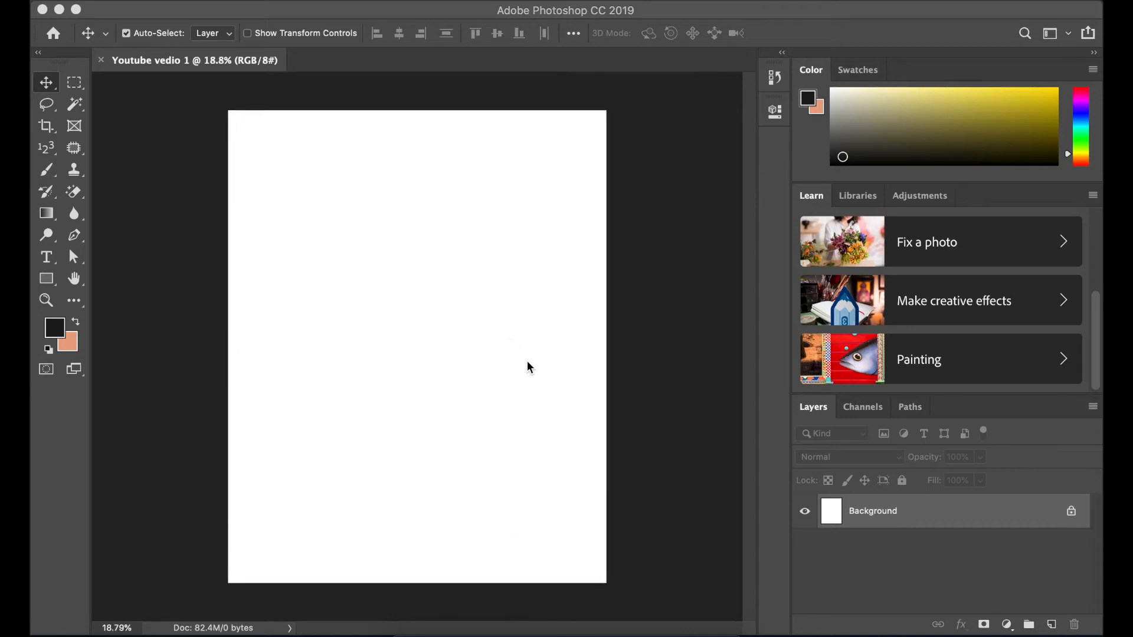
{"action": "scroll", "coordinate": [527, 363], "scroll_direction": "up", "scroll_amount": 2}
{"action": "scroll", "coordinate": [527, 362], "scroll_direction": "down", "scroll_amount": 1}
{"action": "scroll", "coordinate": [527, 362], "scroll_direction": "down", "scroll_amount": 1}
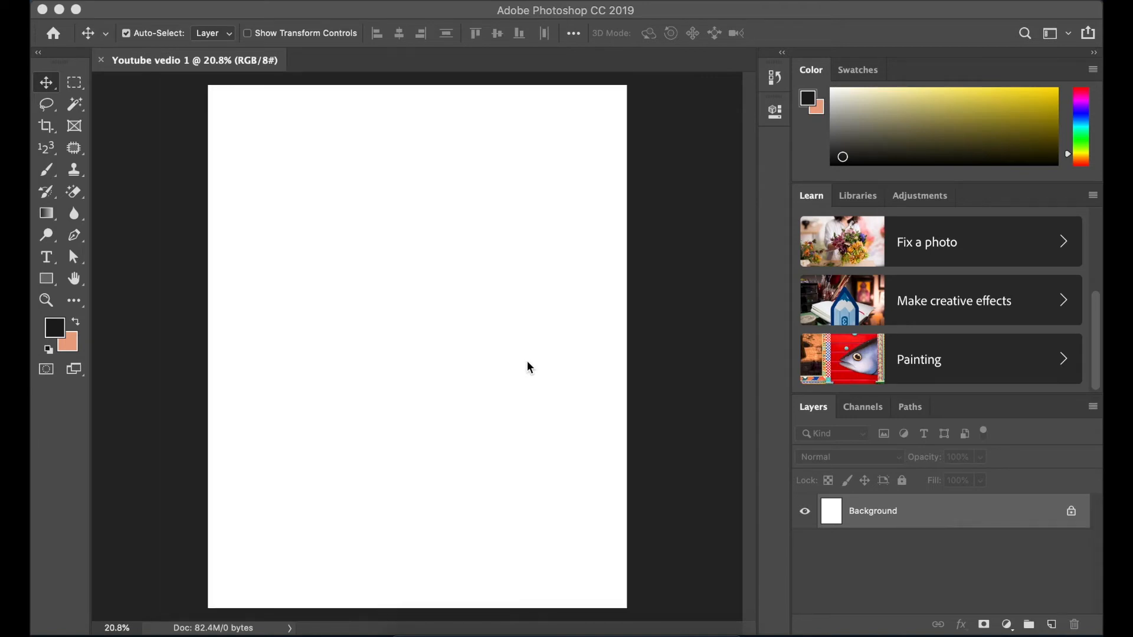
{"action": "scroll", "coordinate": [527, 363], "scroll_direction": "down", "scroll_amount": 2}
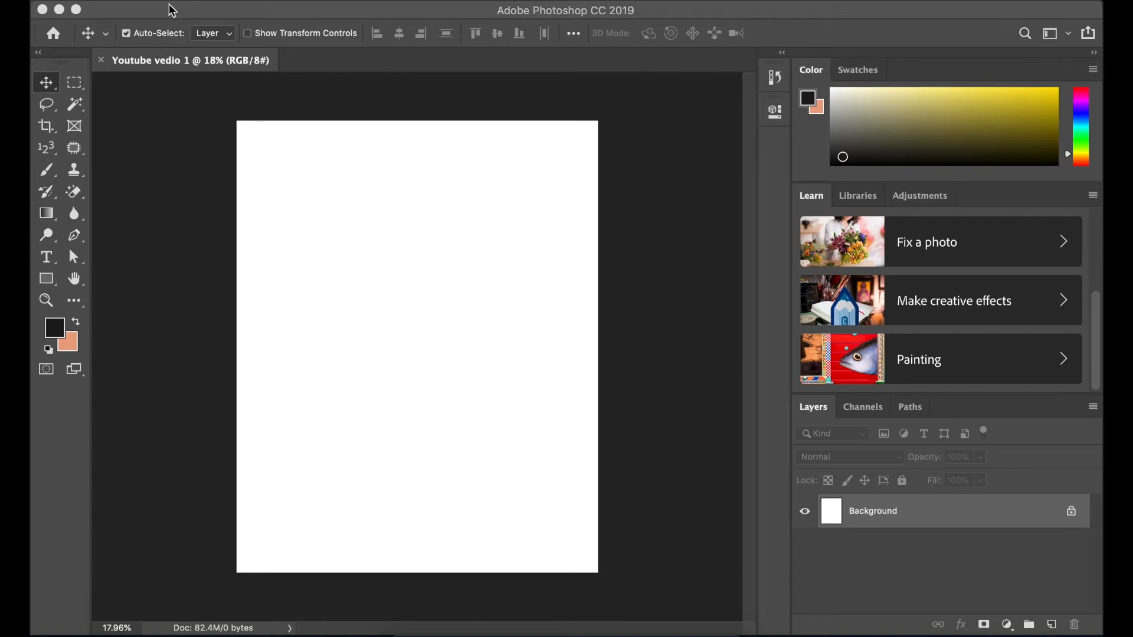
Create a new 16 x 20 inch, 300 pixels/inch RGB document with a white background and artboards enabled
{"action": "mouse_move", "coordinate": [170, 6]}
{"action": "left_click", "coordinate": [191, 182]}
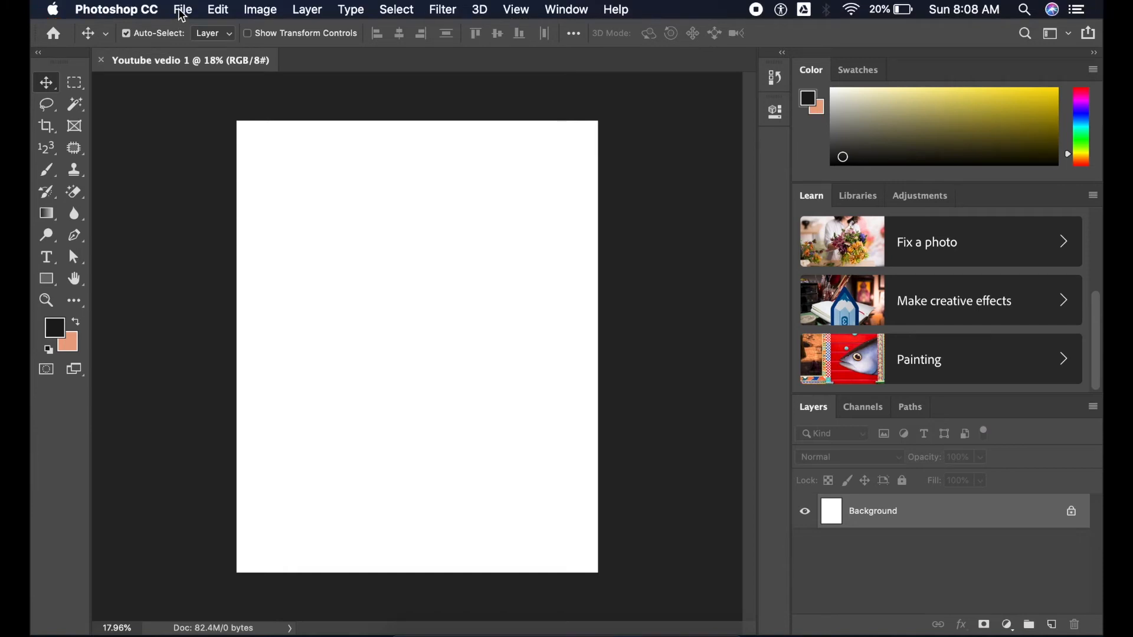
{"action": "left_click", "coordinate": [183, 11]}
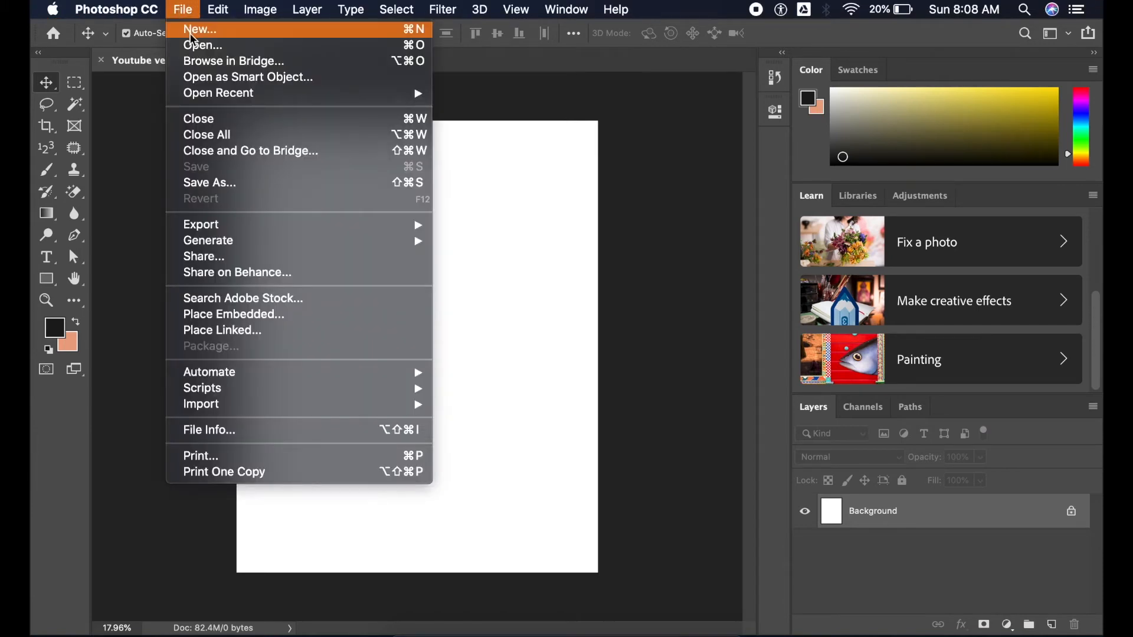
{"action": "left_click", "coordinate": [193, 34]}
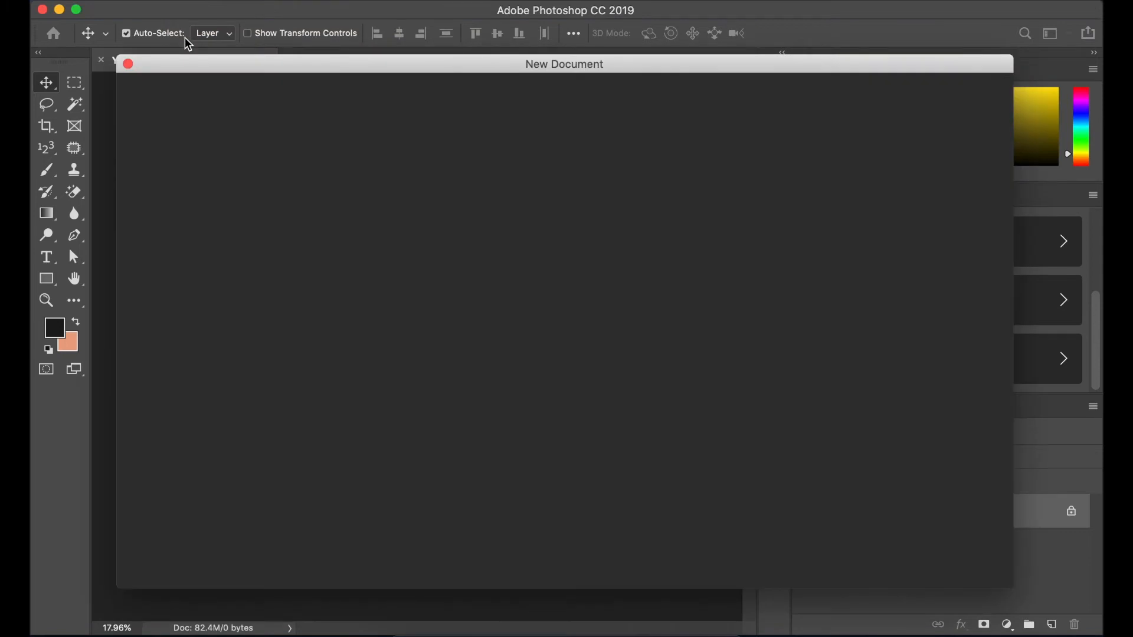
{"action": "left_click_drag", "start_coordinate": [239, 65], "coordinate": [220, 65]}
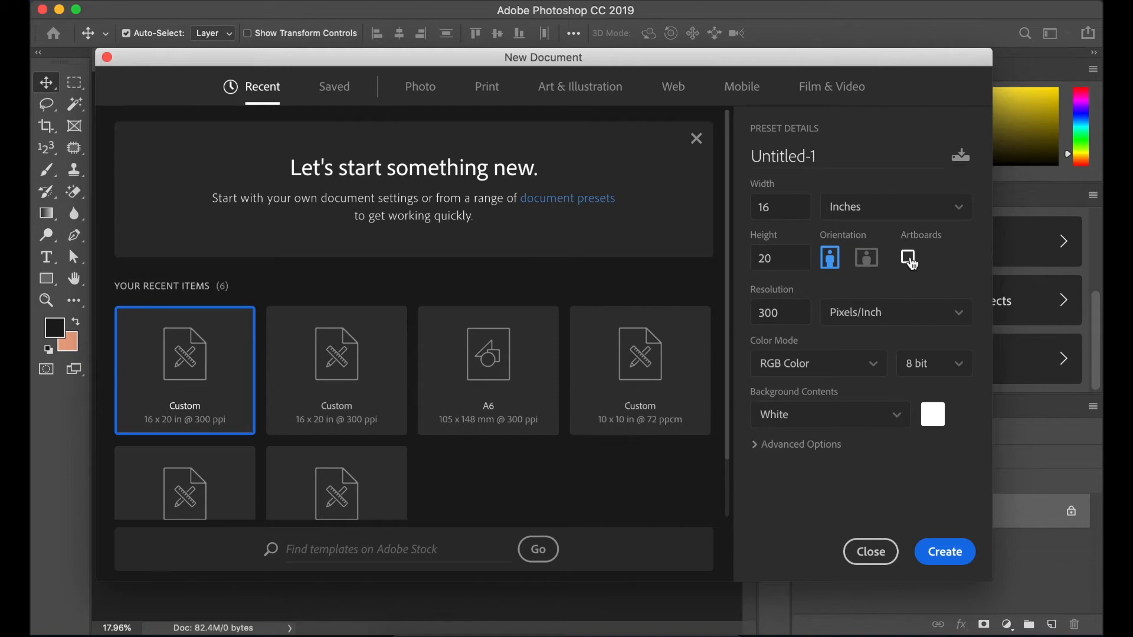
{"action": "left_click", "coordinate": [909, 259]}
{"action": "left_click", "coordinate": [946, 552]}
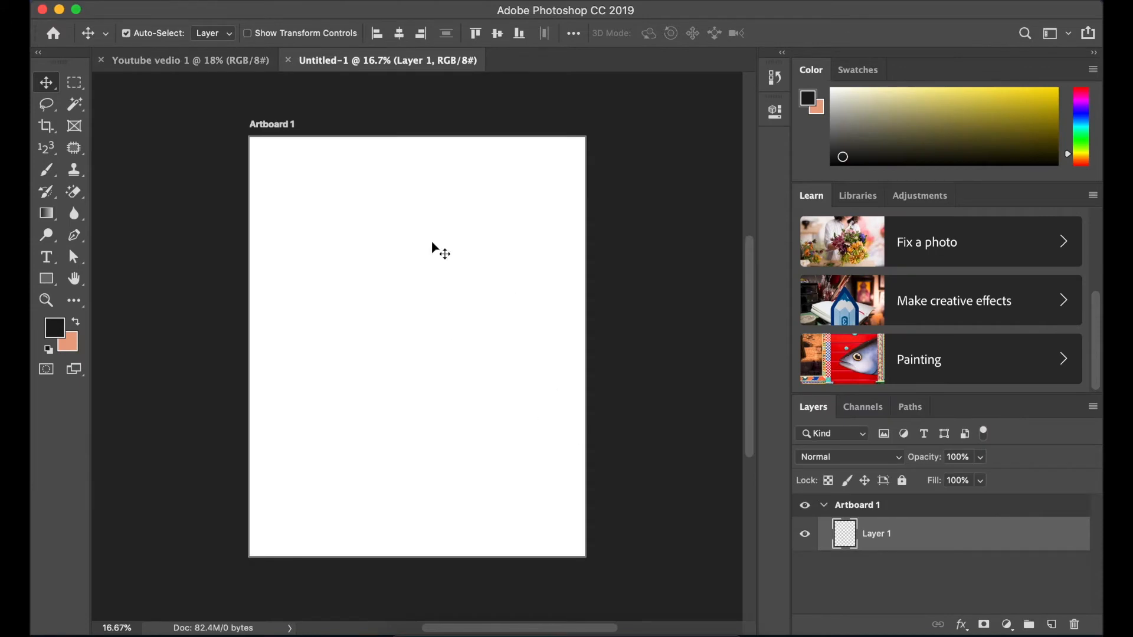
Select Artboard 1 and add a second artboard of the same size on its right side
{"action": "left_click", "coordinate": [260, 127]}
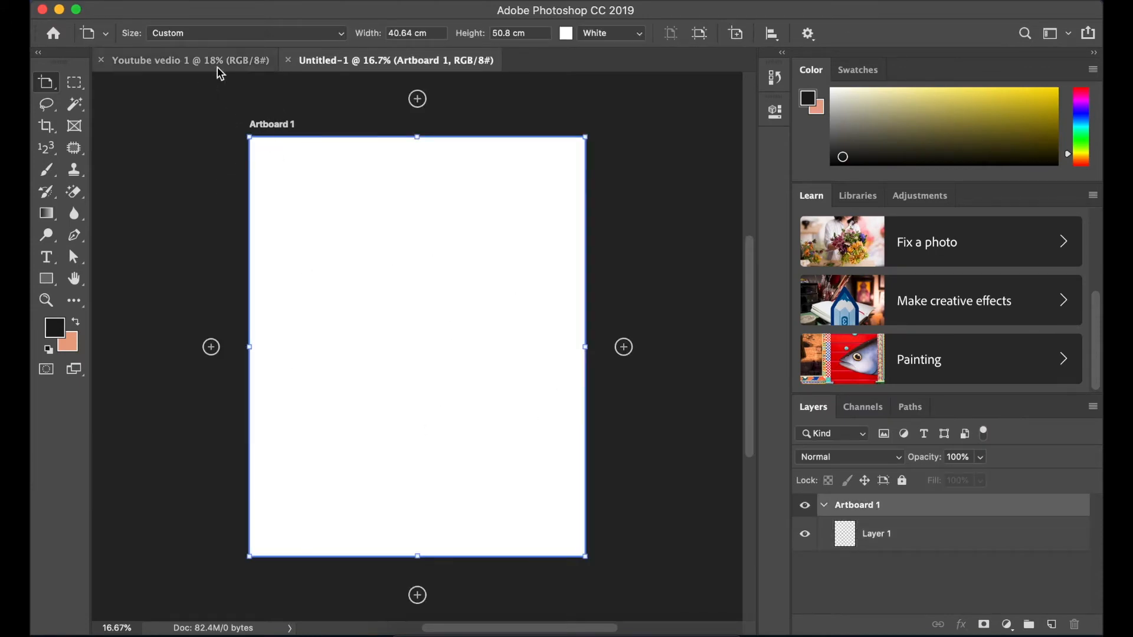
{"action": "left_click_drag", "start_coordinate": [402, 281], "coordinate": [272, 274]}
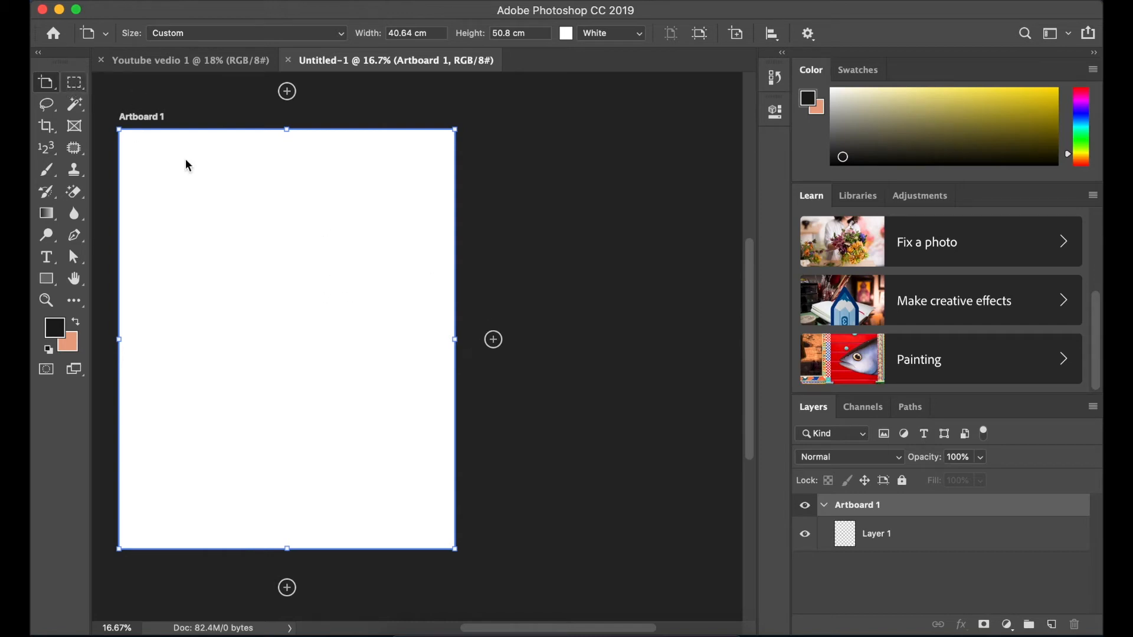
{"action": "left_click", "coordinate": [493, 340]}
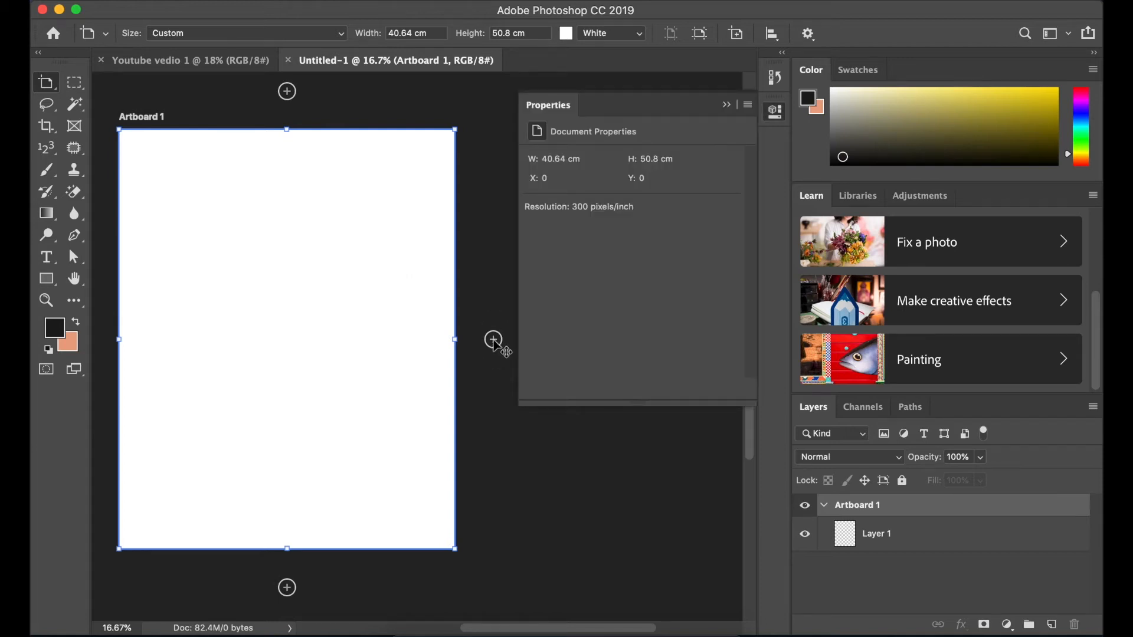
{"action": "left_click", "coordinate": [726, 104]}
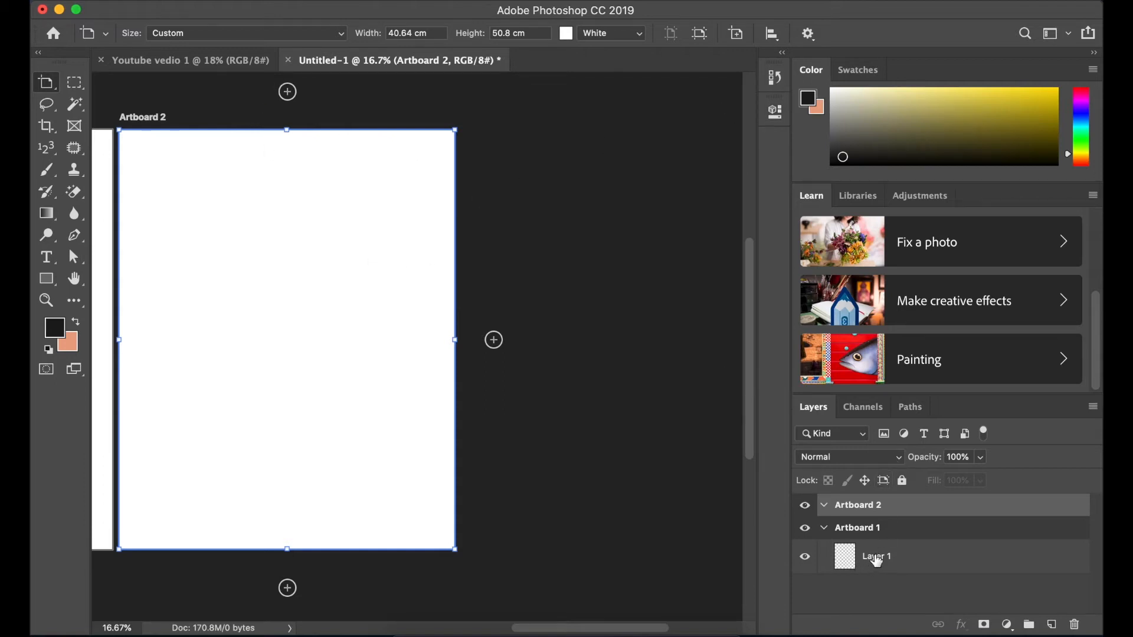
Delete Artboard 2 and close the Untitled-1 document
{"action": "key", "text": "Delete"}
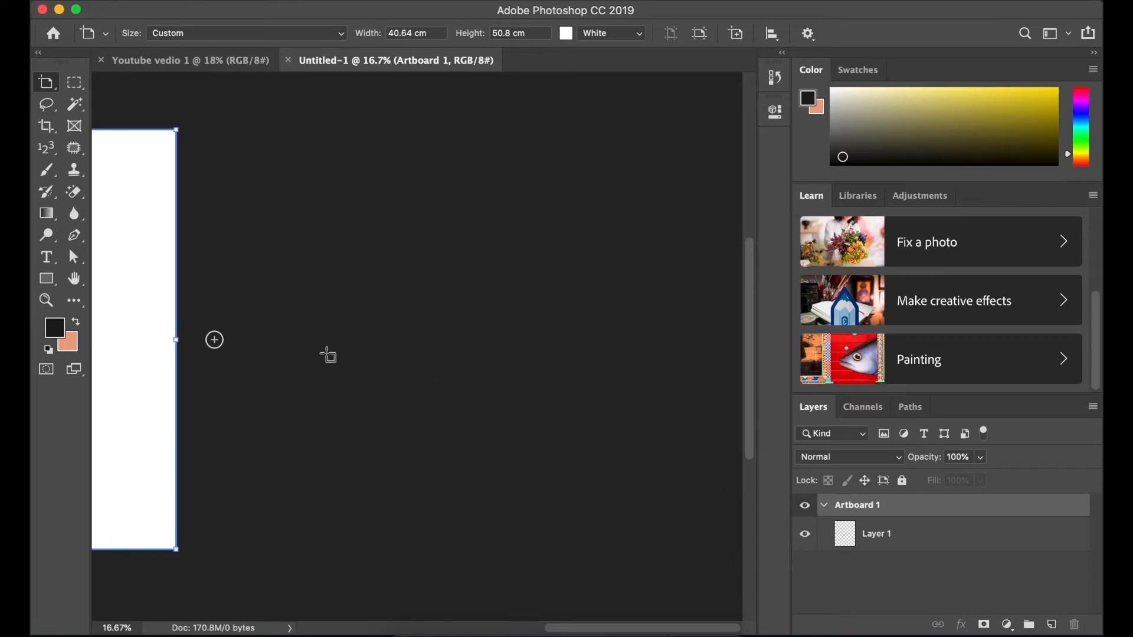
{"action": "left_click_drag", "start_coordinate": [273, 222], "coordinate": [742, 238]}
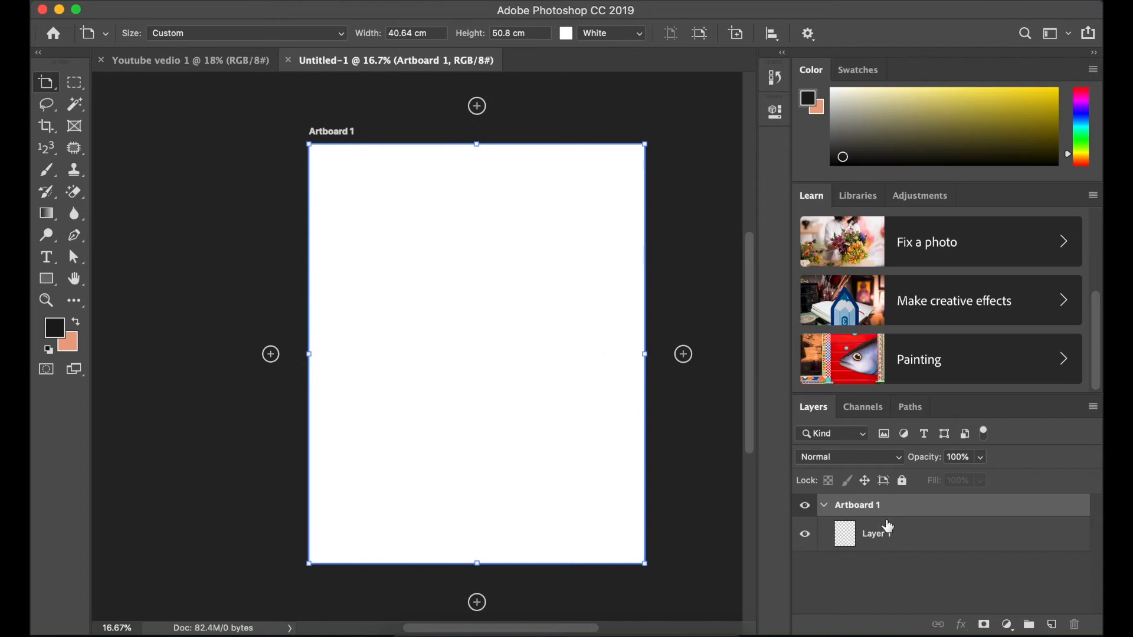
{"action": "left_click", "coordinate": [890, 539]}
{"action": "left_click", "coordinate": [857, 507]}
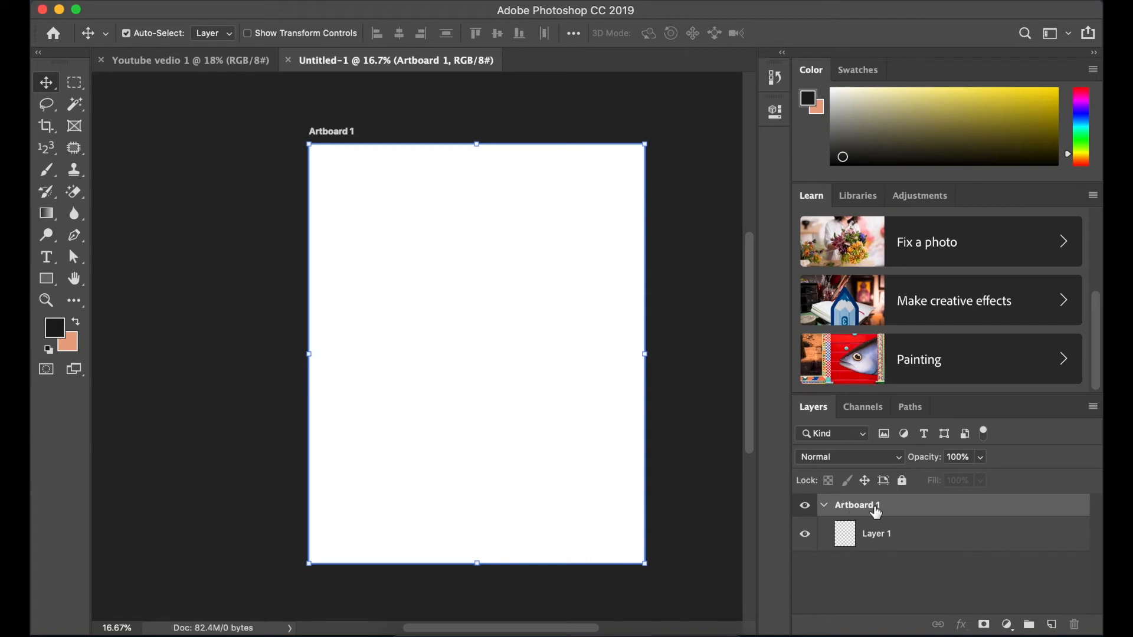
{"action": "left_click", "coordinate": [288, 60]}
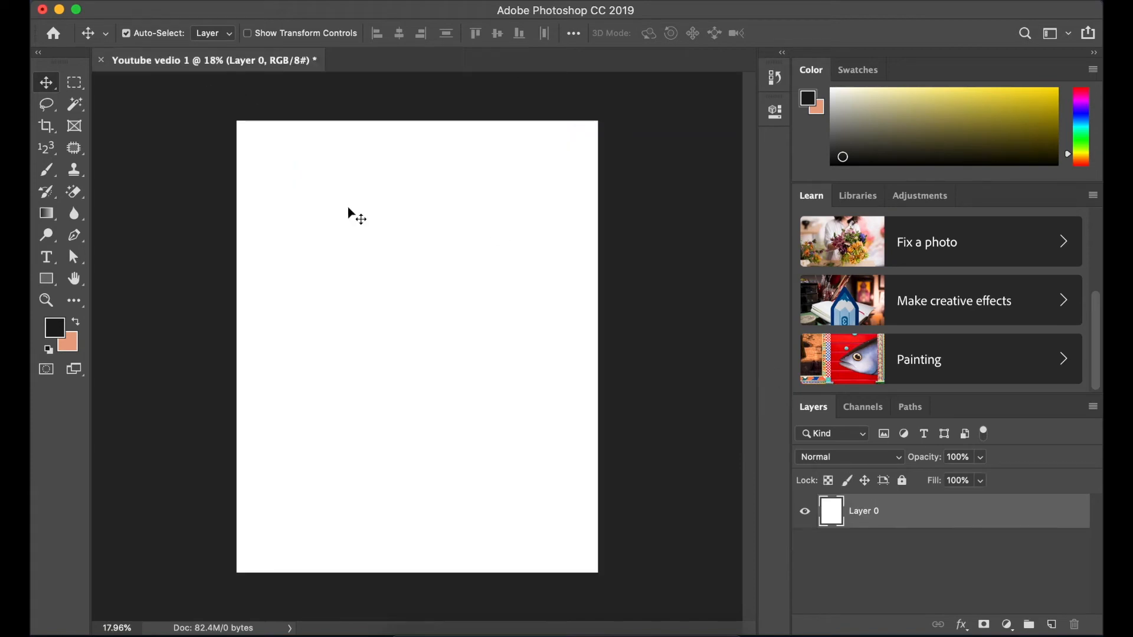
Zoom the Youtube vedio 1 canvas out and in to inspect it at different magnifications
{"action": "left_click", "coordinate": [293, 230]}
{"action": "left_click", "coordinate": [308, 243]}
{"action": "key", "text": "super+minus"}
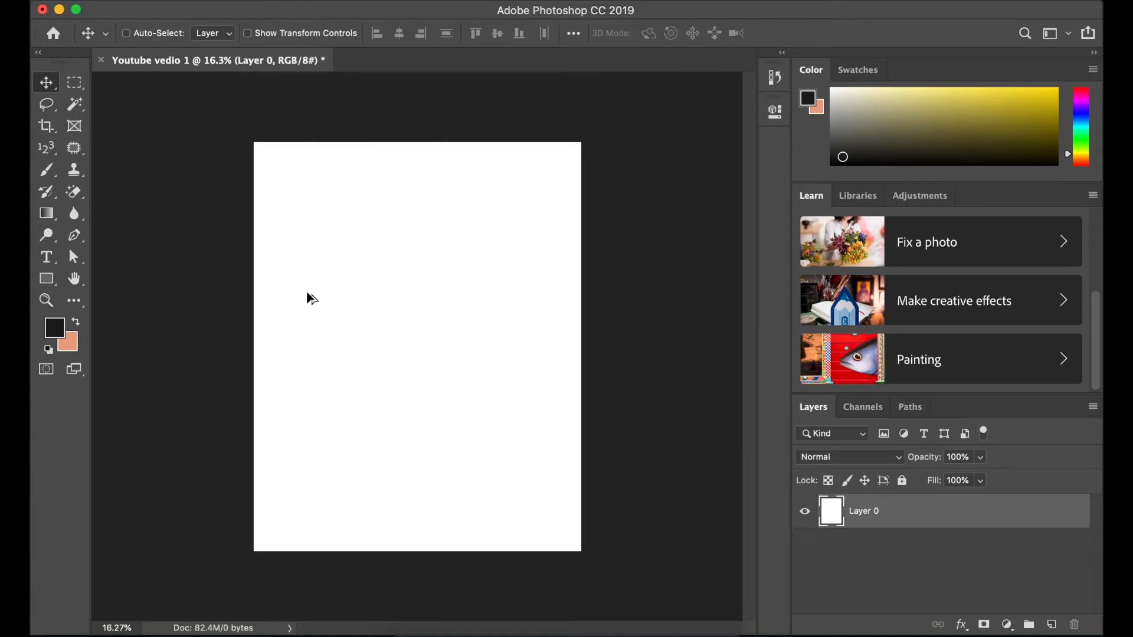
{"action": "scroll", "coordinate": [307, 293], "scroll_direction": "up", "scroll_amount": 3}
{"action": "scroll", "coordinate": [306, 292], "scroll_direction": "down", "scroll_amount": 5}
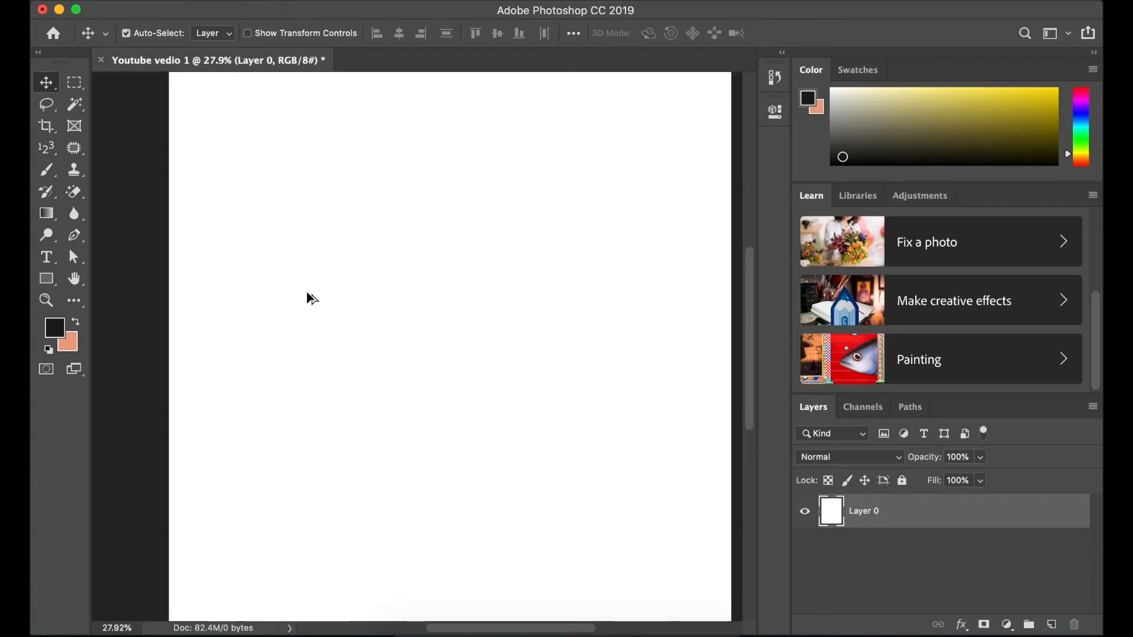
Zoom the Youtube vedio 1 canvas repeatedly between a small overview and a close view, practising zooming at the pointer
{"action": "key", "text": "super"}
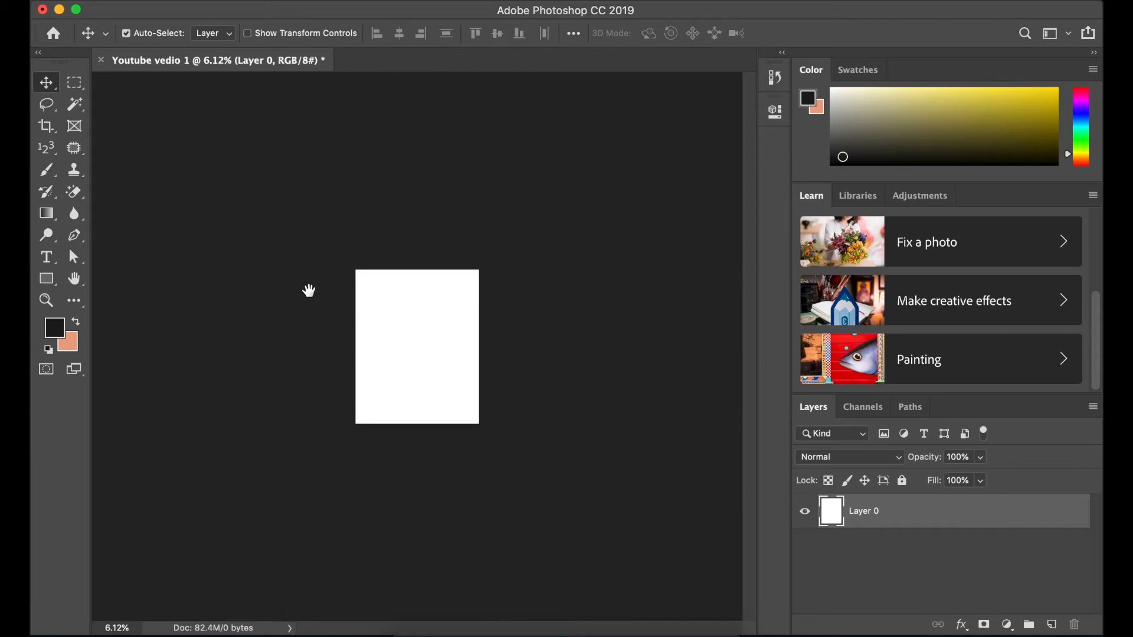
{"action": "scroll", "coordinate": [308, 291], "scroll_direction": "up", "scroll_amount": 2}
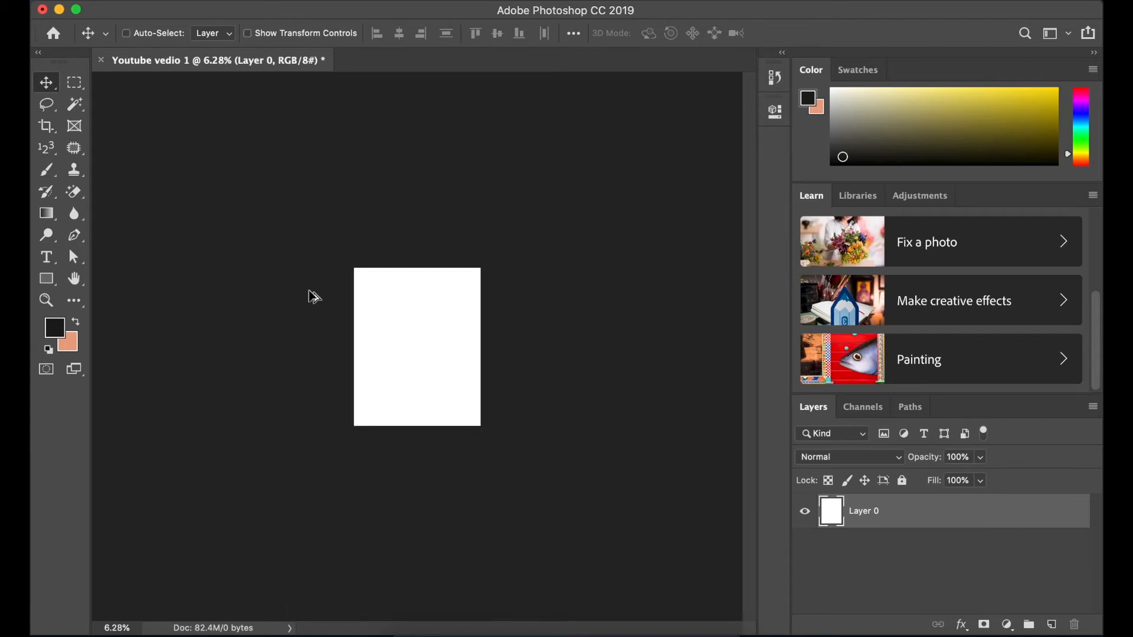
{"action": "scroll", "coordinate": [308, 291], "scroll_direction": "down", "scroll_amount": 3}
{"action": "scroll", "coordinate": [308, 291], "scroll_direction": "up", "scroll_amount": 2}
{"action": "scroll", "coordinate": [313, 297], "scroll_direction": "up", "scroll_amount": 2}
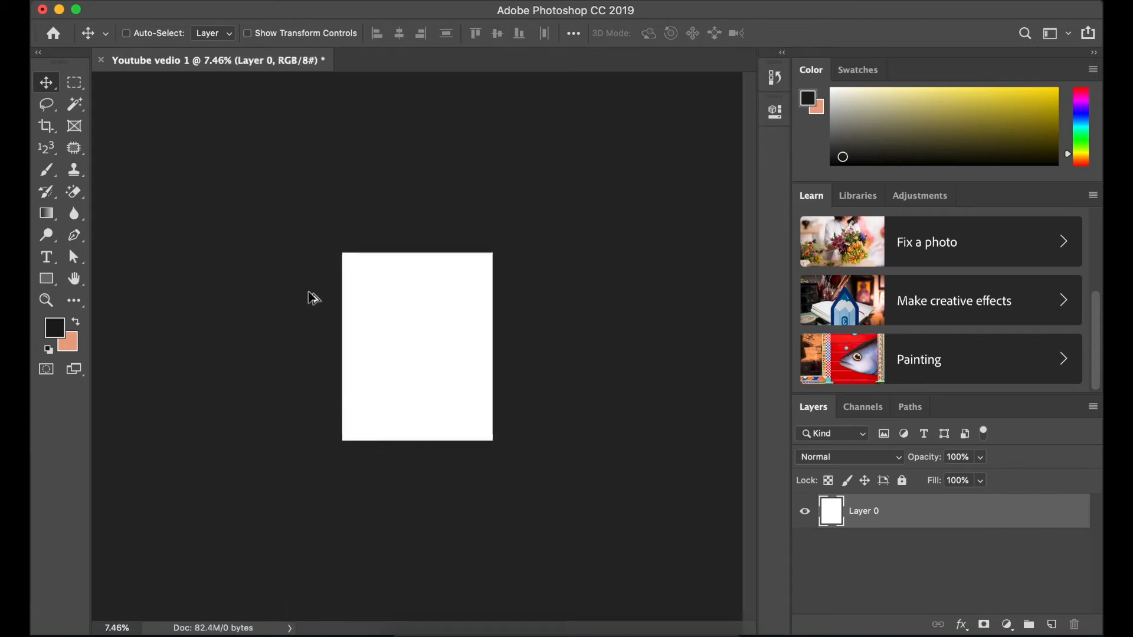
{"action": "scroll", "coordinate": [313, 297], "scroll_direction": "down", "scroll_amount": 1}
{"action": "scroll", "coordinate": [312, 297], "scroll_direction": "up", "scroll_amount": 2}
{"action": "scroll", "coordinate": [313, 296], "scroll_direction": "up", "scroll_amount": 3}
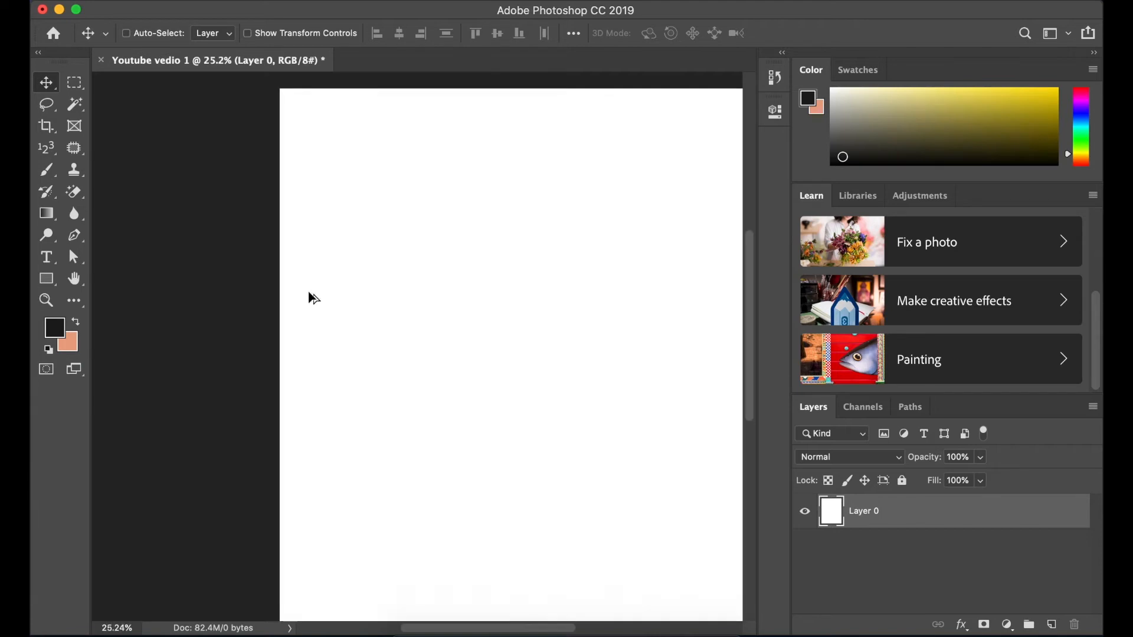
{"action": "scroll", "coordinate": [312, 297], "scroll_direction": "down", "scroll_amount": 3}
{"action": "scroll", "coordinate": [312, 297], "scroll_direction": "up", "scroll_amount": 4}
{"action": "scroll", "coordinate": [313, 296], "scroll_direction": "down", "scroll_amount": 1}
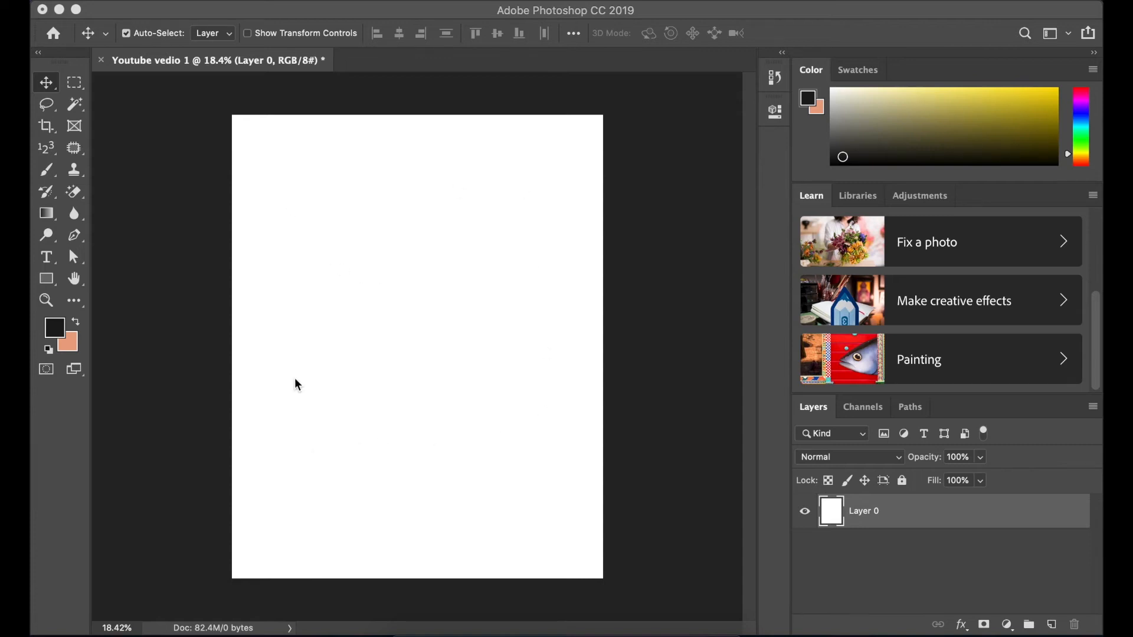
{"action": "scroll", "coordinate": [392, 346], "scroll_direction": "down", "scroll_amount": 3}
{"action": "scroll", "coordinate": [391, 346], "scroll_direction": "down", "scroll_amount": 2}
{"action": "scroll", "coordinate": [391, 346], "scroll_direction": "up", "scroll_amount": 5}
{"action": "scroll", "coordinate": [391, 346], "scroll_direction": "down", "scroll_amount": 1}
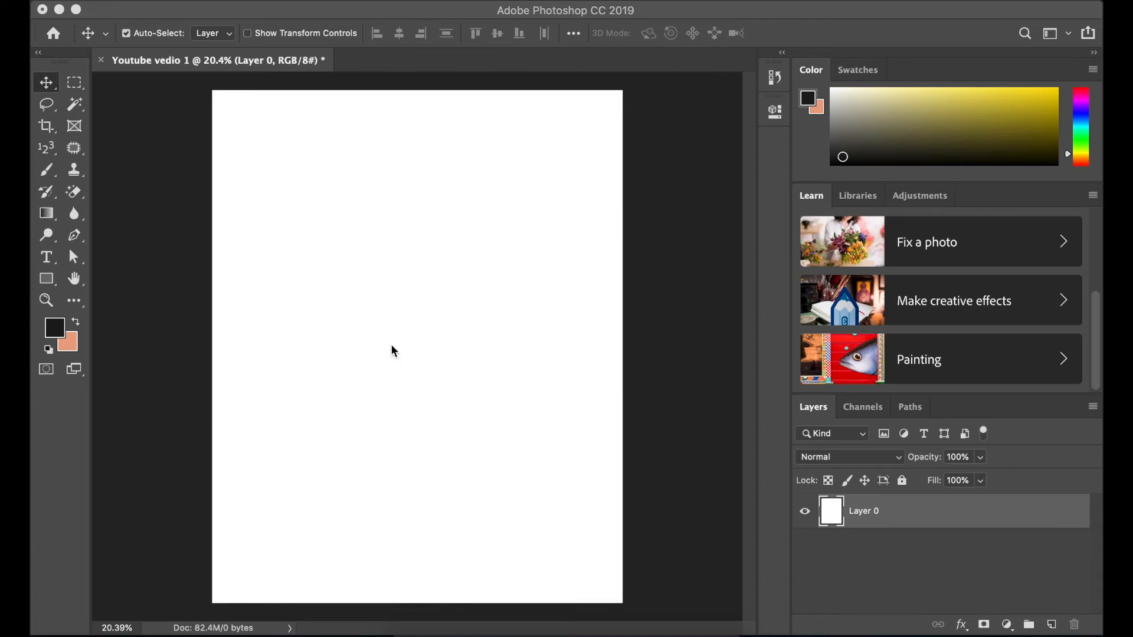
{"action": "scroll", "coordinate": [395, 351], "scroll_direction": "down", "scroll_amount": 1}
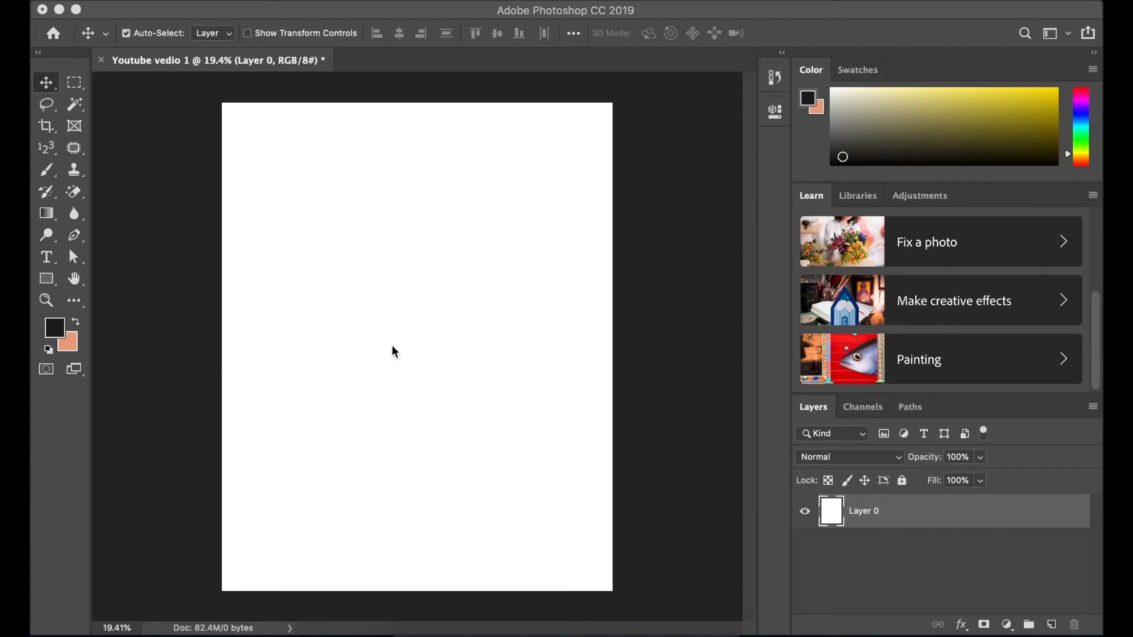
{"action": "scroll", "coordinate": [394, 353], "scroll_direction": "down", "scroll_amount": 4}
{"action": "scroll", "coordinate": [394, 352], "scroll_direction": "up", "scroll_amount": 1}
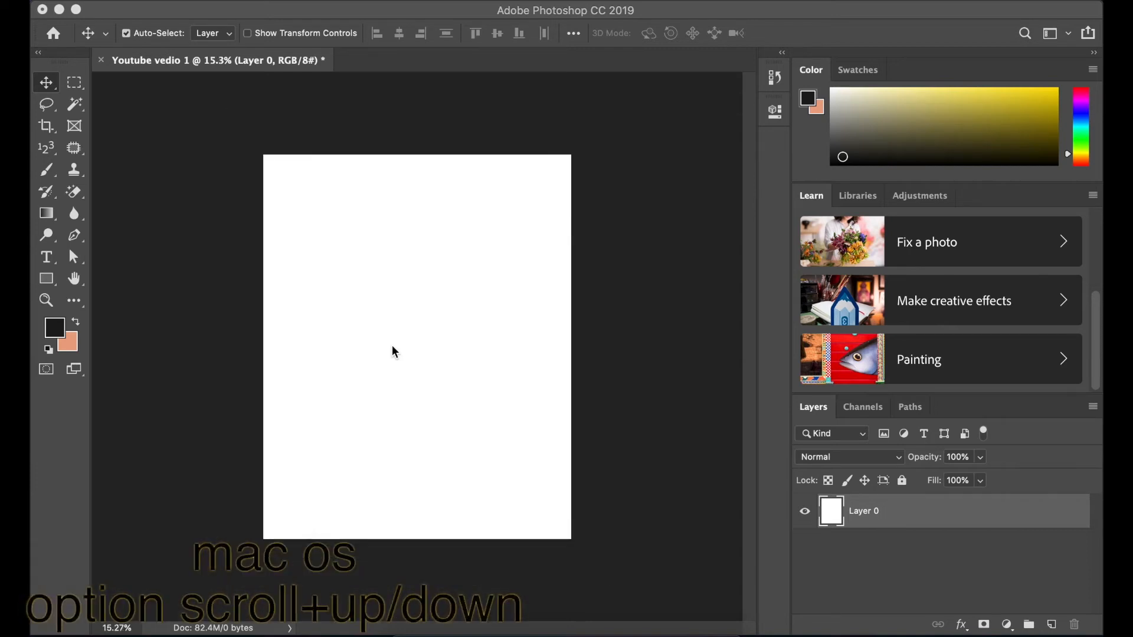
{"action": "scroll", "coordinate": [393, 352], "scroll_direction": "up", "scroll_amount": 3}
{"action": "scroll", "coordinate": [393, 352], "scroll_direction": "down", "scroll_amount": 5}
{"action": "scroll", "coordinate": [394, 352], "scroll_direction": "up", "scroll_amount": 1}
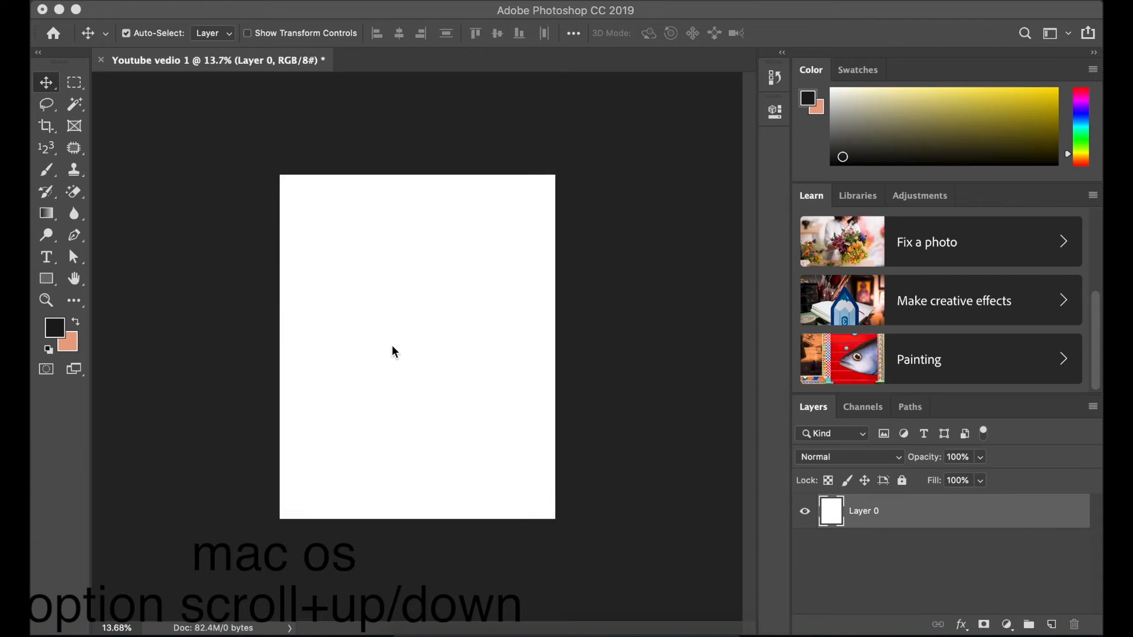
{"action": "scroll", "coordinate": [394, 353], "scroll_direction": "up", "scroll_amount": 5}
{"action": "scroll", "coordinate": [394, 352], "scroll_direction": "down", "scroll_amount": 2}
{"action": "scroll", "coordinate": [393, 352], "scroll_direction": "up", "scroll_amount": 2}
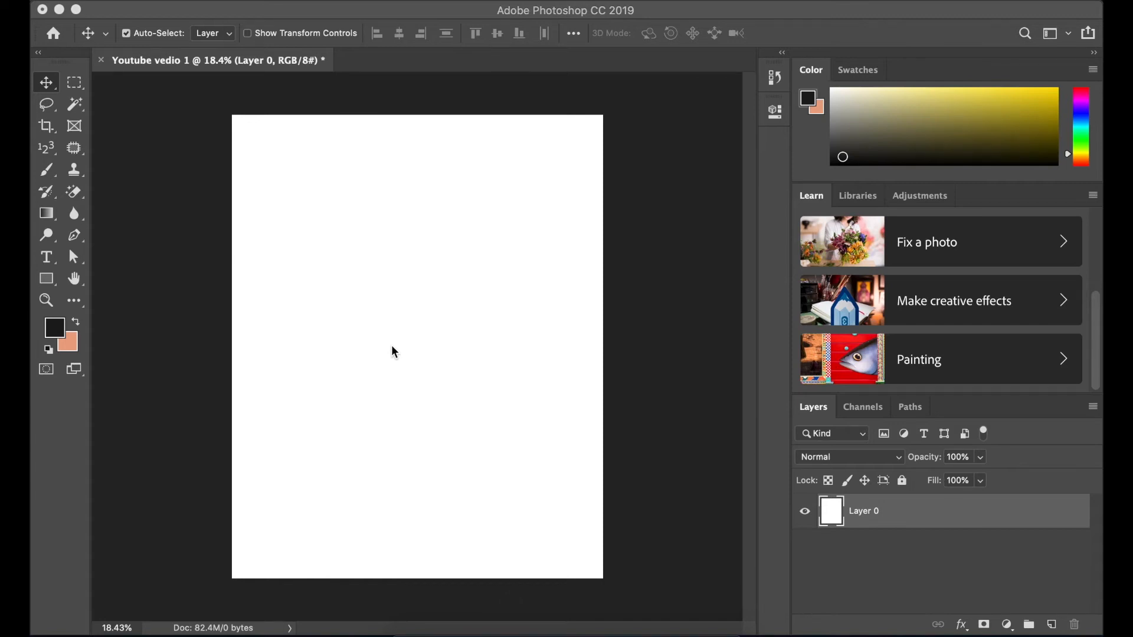
{"action": "scroll", "coordinate": [394, 351], "scroll_direction": "up", "scroll_amount": 1}
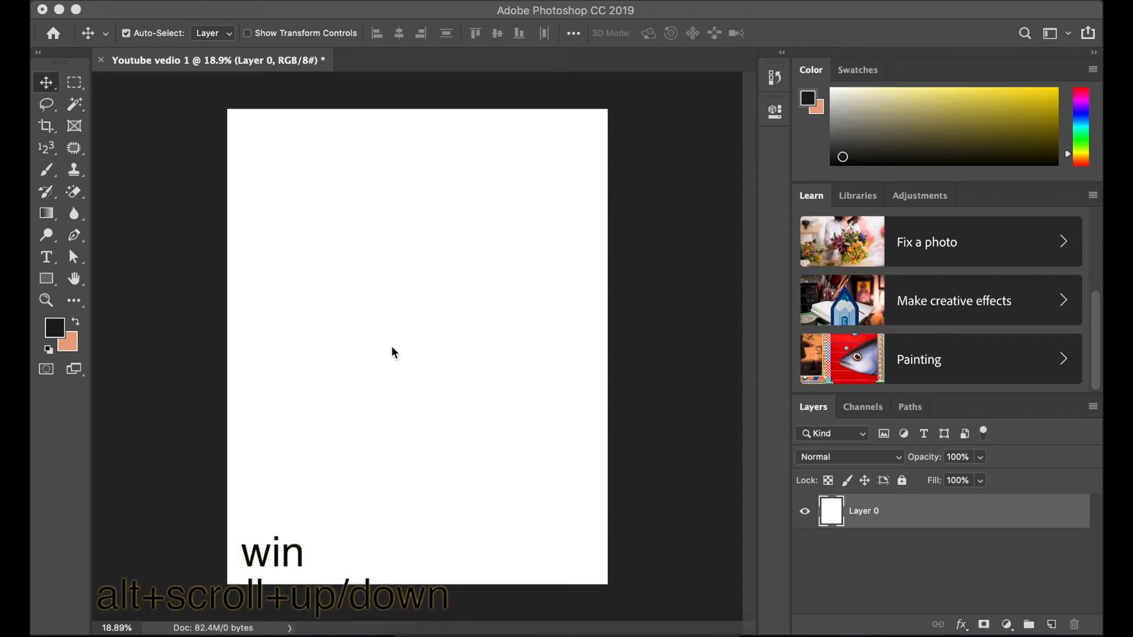
{"action": "scroll", "coordinate": [393, 350], "scroll_direction": "down", "scroll_amount": 8}
{"action": "scroll", "coordinate": [393, 349], "scroll_direction": "up", "scroll_amount": 12}
{"action": "scroll", "coordinate": [393, 350], "scroll_direction": "down", "scroll_amount": 2}
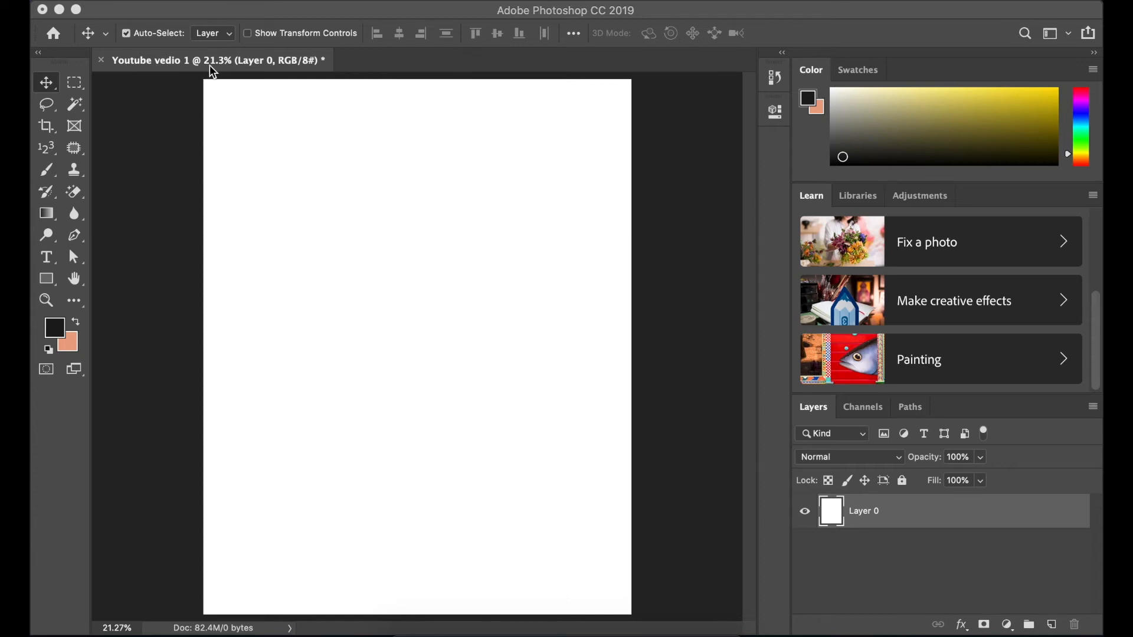
Zoom the canvas in and out while checking the zoom percentage in the document title, and dismiss the low battery notification
{"action": "scroll", "coordinate": [260, 105], "scroll_direction": "up", "scroll_amount": 2}
{"action": "scroll", "coordinate": [260, 105], "scroll_direction": "down", "scroll_amount": 2}
{"action": "scroll", "coordinate": [260, 105], "scroll_direction": "up", "scroll_amount": 1}
{"action": "scroll", "coordinate": [260, 105], "scroll_direction": "down", "scroll_amount": 3}
{"action": "scroll", "coordinate": [260, 104], "scroll_direction": "up", "scroll_amount": 2}
{"action": "scroll", "coordinate": [259, 104], "scroll_direction": "down", "scroll_amount": 1}
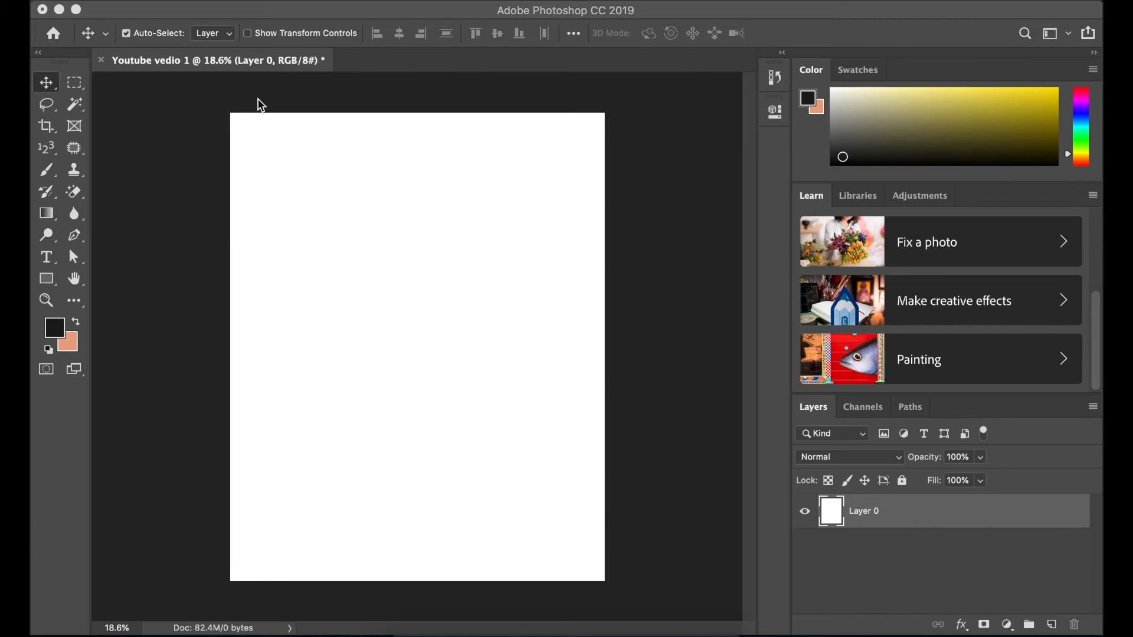
{"action": "scroll", "coordinate": [260, 105], "scroll_direction": "up", "scroll_amount": 3}
{"action": "scroll", "coordinate": [260, 105], "scroll_direction": "down", "scroll_amount": 2}
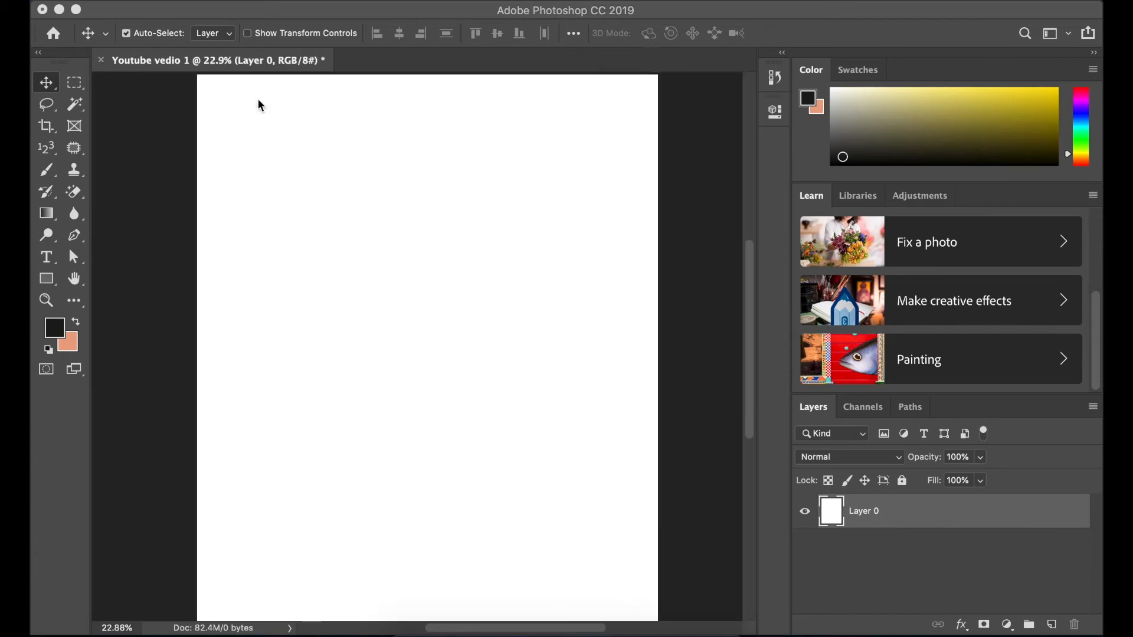
{"action": "scroll", "coordinate": [260, 104], "scroll_direction": "down", "scroll_amount": 3}
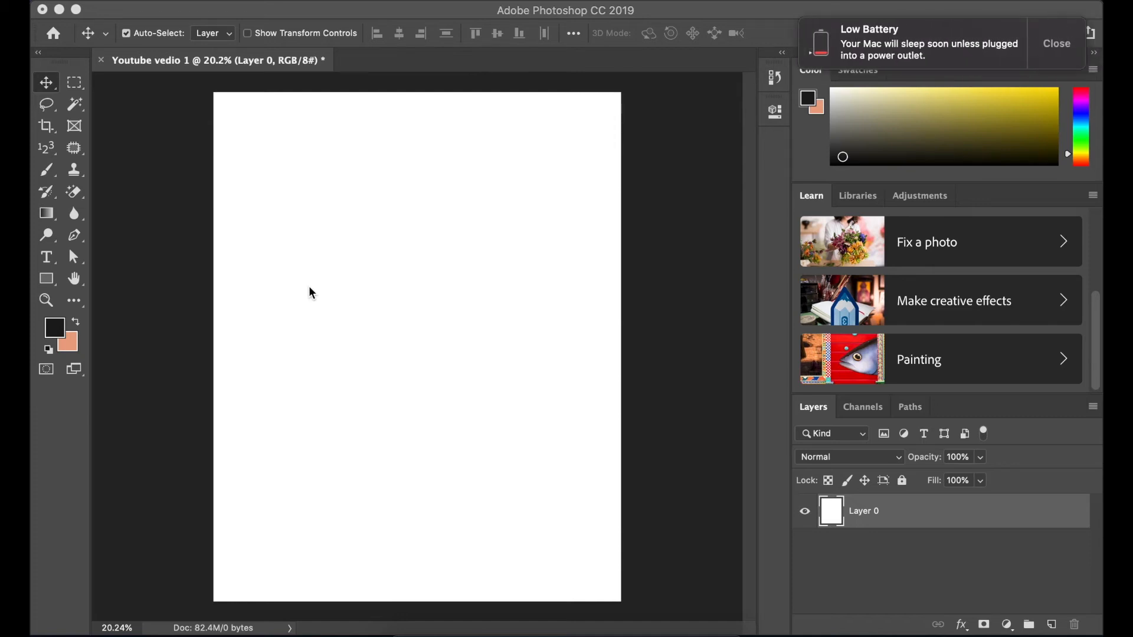
{"action": "left_click", "coordinate": [1066, 49]}
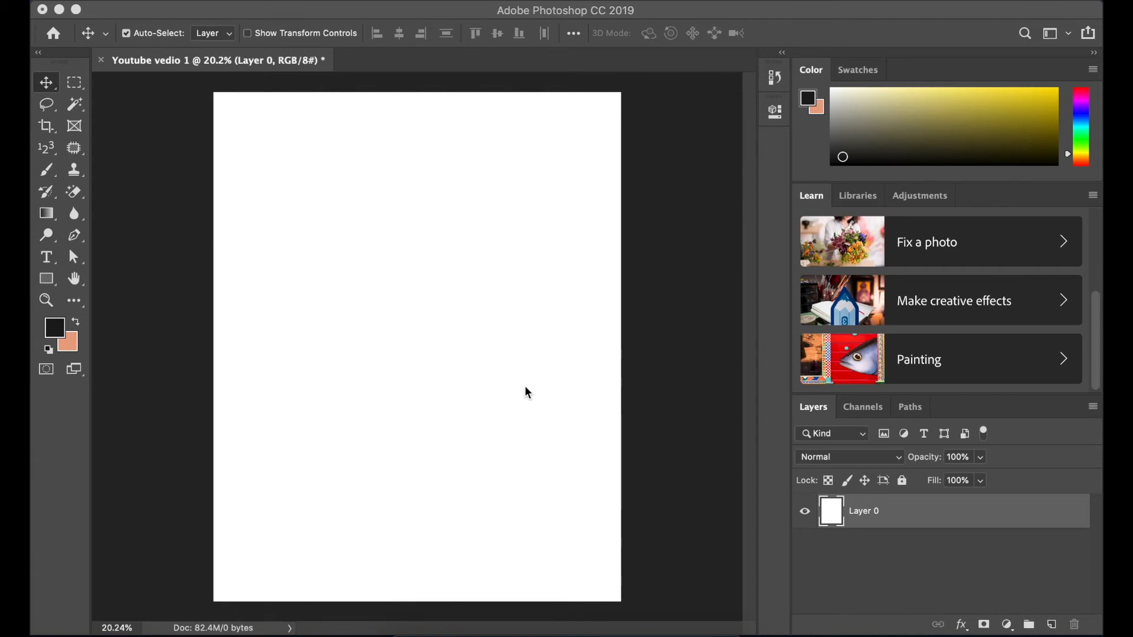
Check the Move tool's variants and add a new empty layer above Layer 0
{"action": "left_click", "coordinate": [54, 87]}
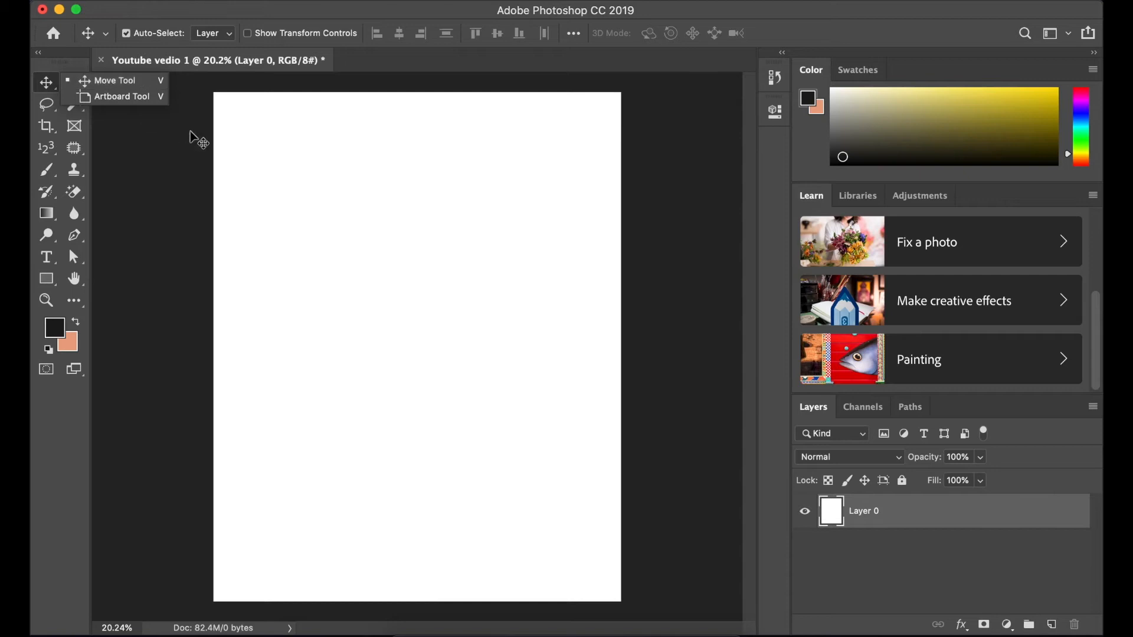
{"action": "left_click", "coordinate": [154, 130]}
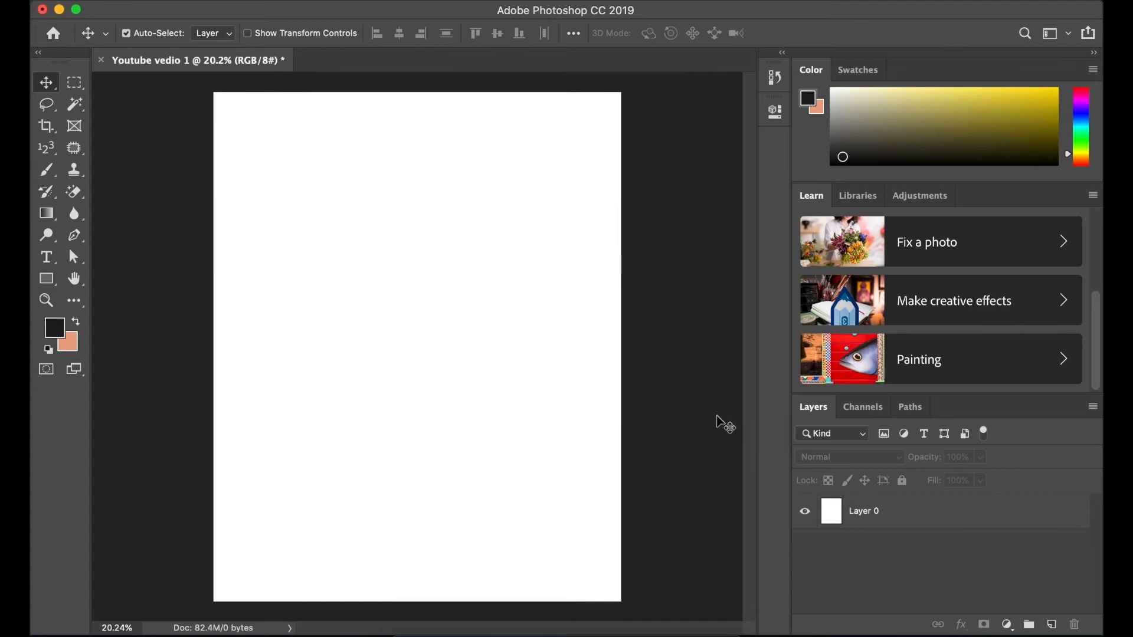
{"action": "left_click", "coordinate": [1054, 625]}
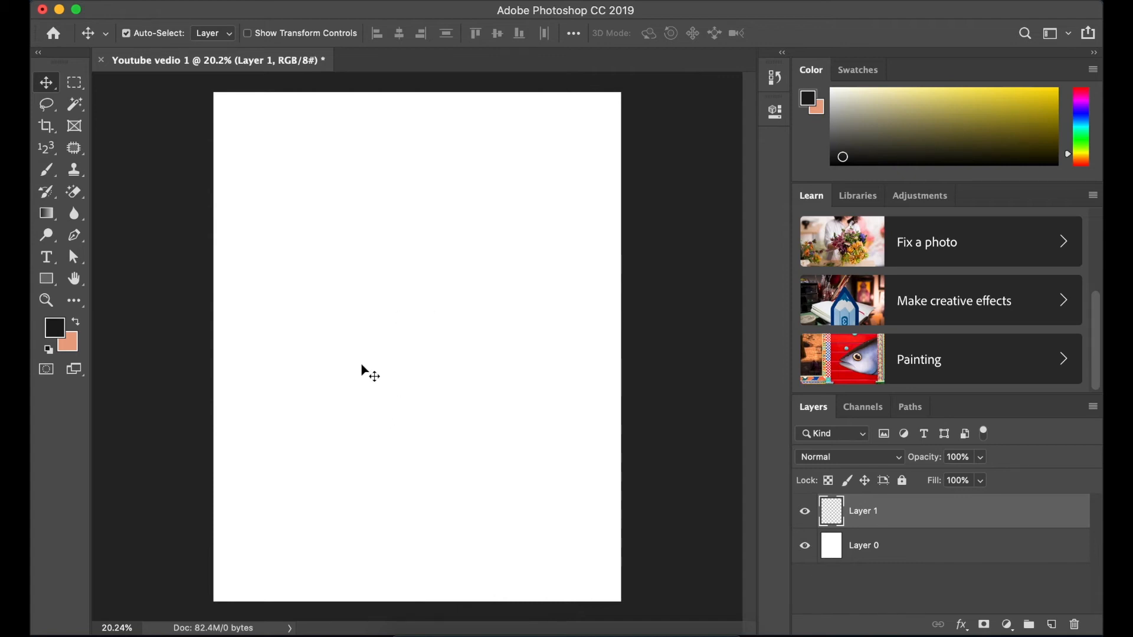
Select a square area with the Rectangular Marquee tool on Layer 0, fill it with the orange background color and deselect
{"action": "left_click_drag", "start_coordinate": [48, 82], "coordinate": [147, 85]}
{"action": "left_click", "coordinate": [74, 86]}
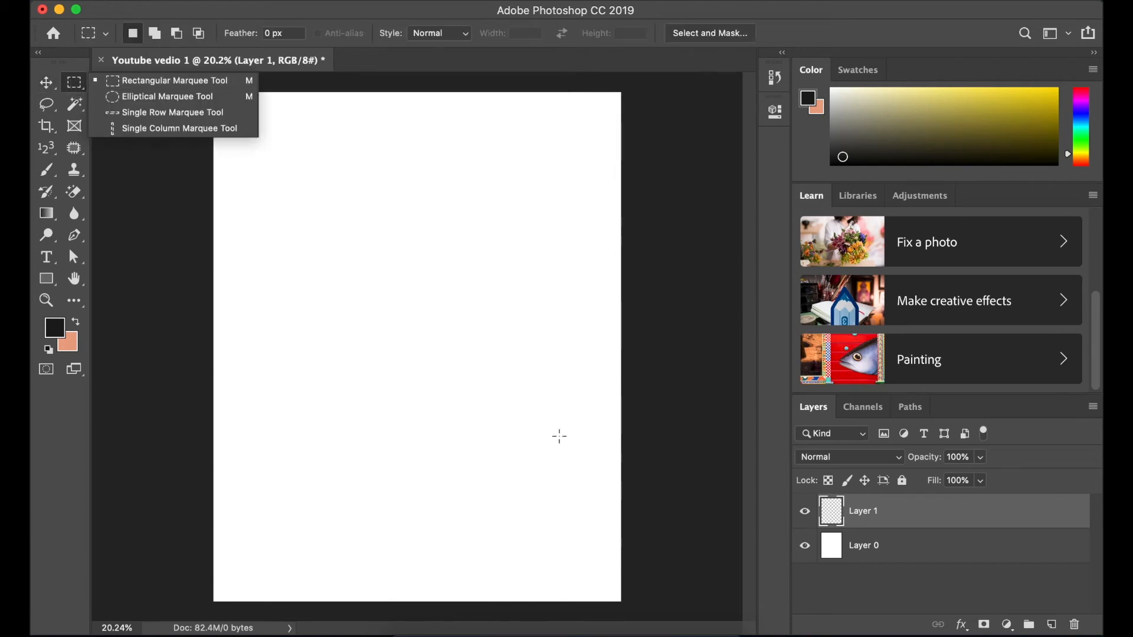
{"action": "left_click", "coordinate": [852, 549]}
{"action": "left_click", "coordinate": [853, 549]}
{"action": "left_click_drag", "start_coordinate": [276, 204], "coordinate": [386, 286]}
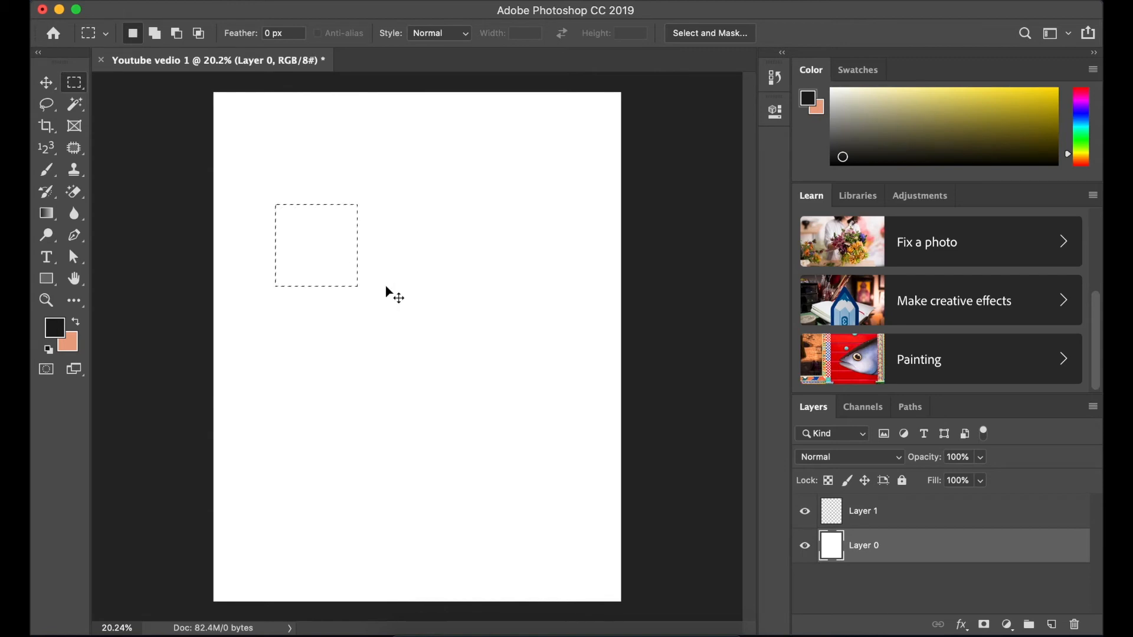
{"action": "key", "text": "super+BackSpace"}
{"action": "key", "text": "super+d"}
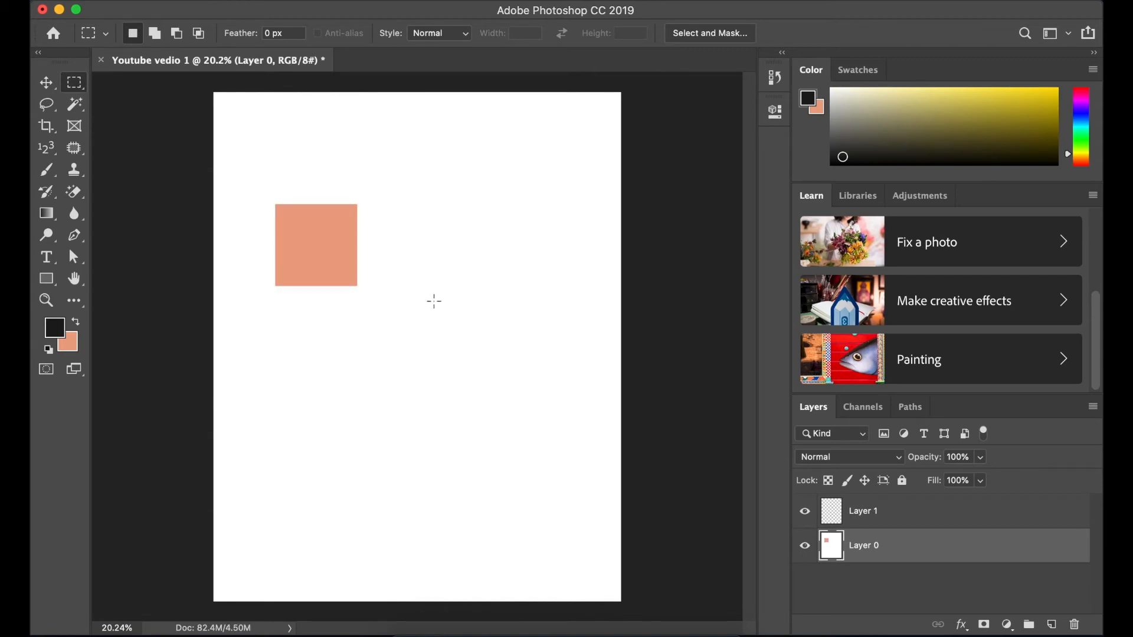
Try to move the orange square sideways with the Move tool after selecting Layer 1, and undo the move
{"action": "left_click", "coordinate": [880, 513]}
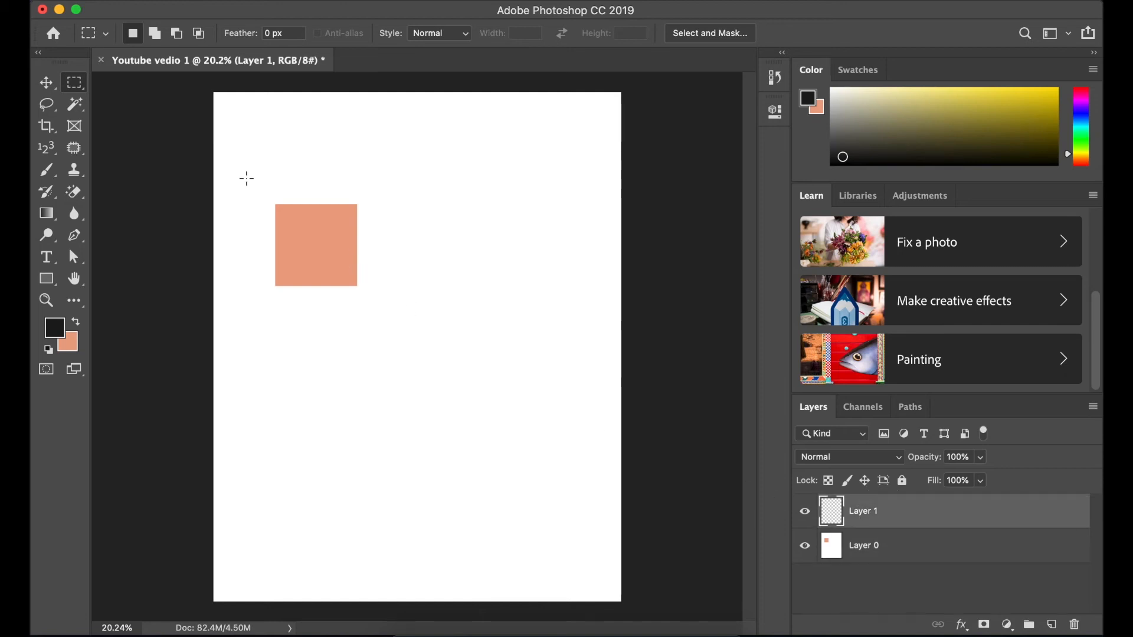
{"action": "left_click", "coordinate": [46, 83]}
{"action": "left_click_drag", "start_coordinate": [336, 270], "coordinate": [441, 263]}
{"action": "key", "text": "super+z"}
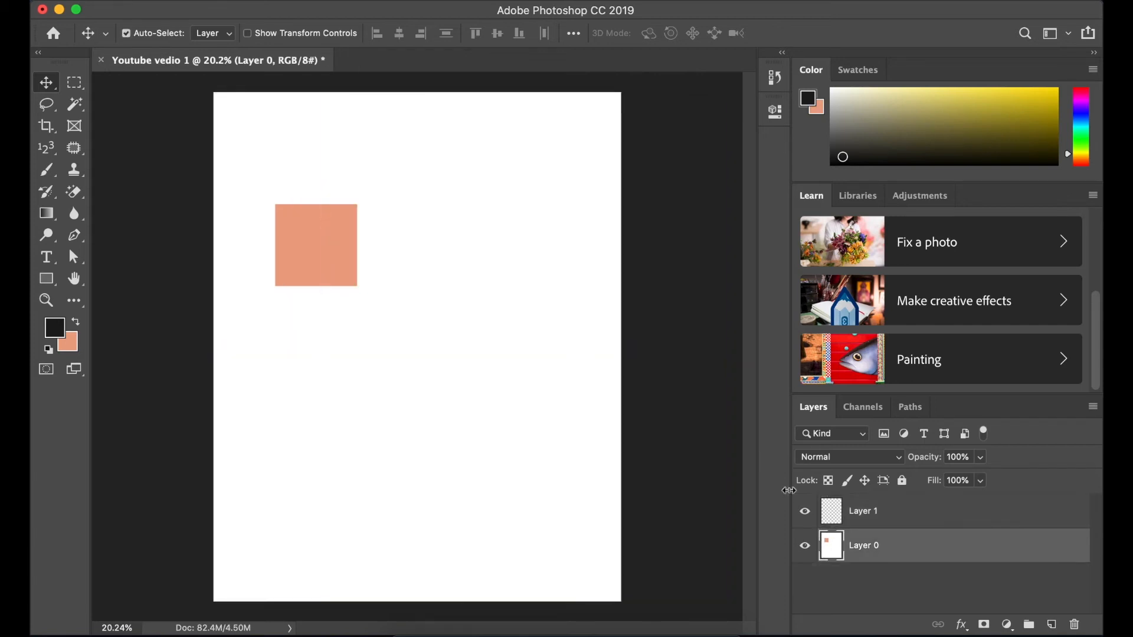
On Layer 1, marquee a square beside the orange one, swap foreground and background colors, and fill the selection with black
{"action": "left_click", "coordinate": [870, 511]}
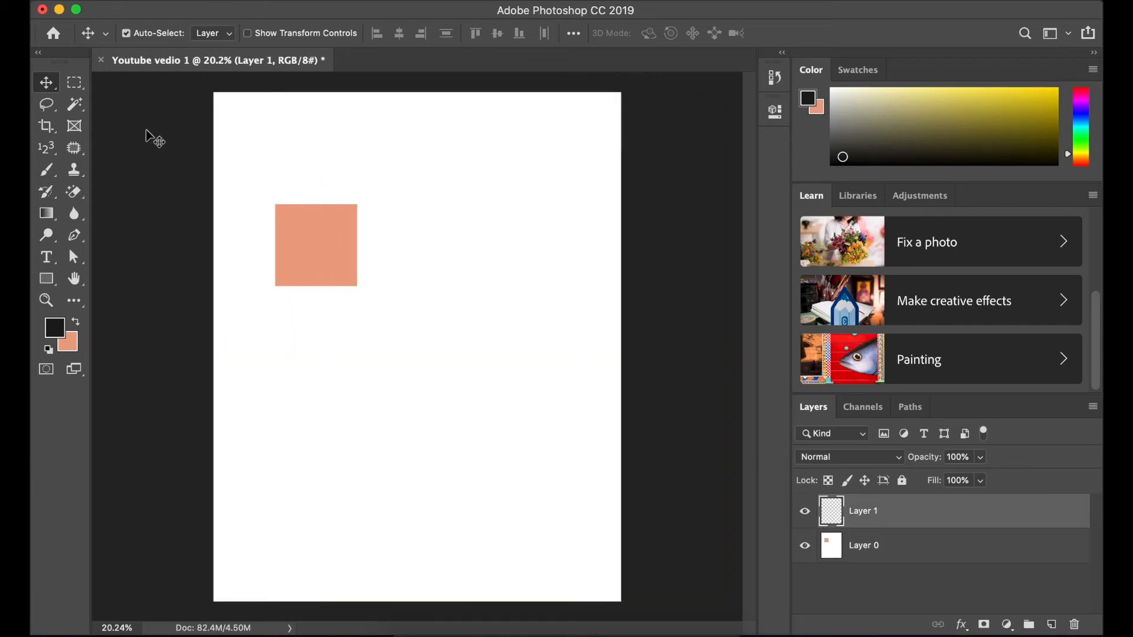
{"action": "left_click", "coordinate": [74, 82]}
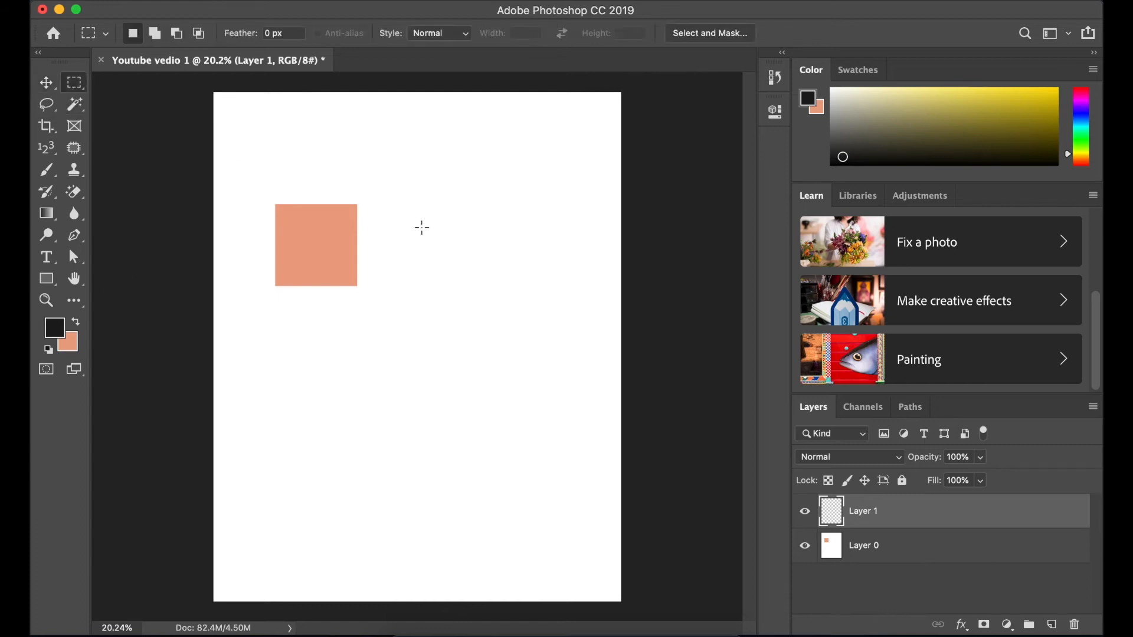
{"action": "left_click_drag", "start_coordinate": [381, 203], "coordinate": [467, 305]}
{"action": "key", "text": "x"}
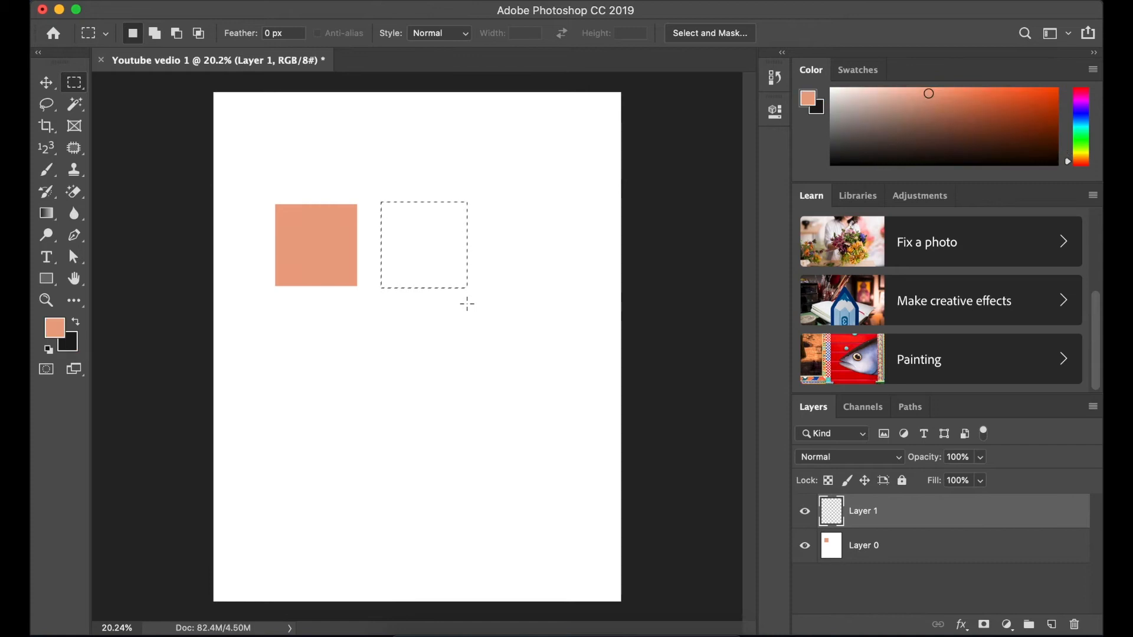
{"action": "key", "text": "super+BackSpace"}
Deselect, move the black square to the canvas's upper-right corner, and try moving Layer 0's orange square to the upper-left corner
{"action": "left_click", "coordinate": [47, 83]}
{"action": "key", "text": "super+d"}
{"action": "left_click_drag", "start_coordinate": [431, 233], "coordinate": [586, 126]}
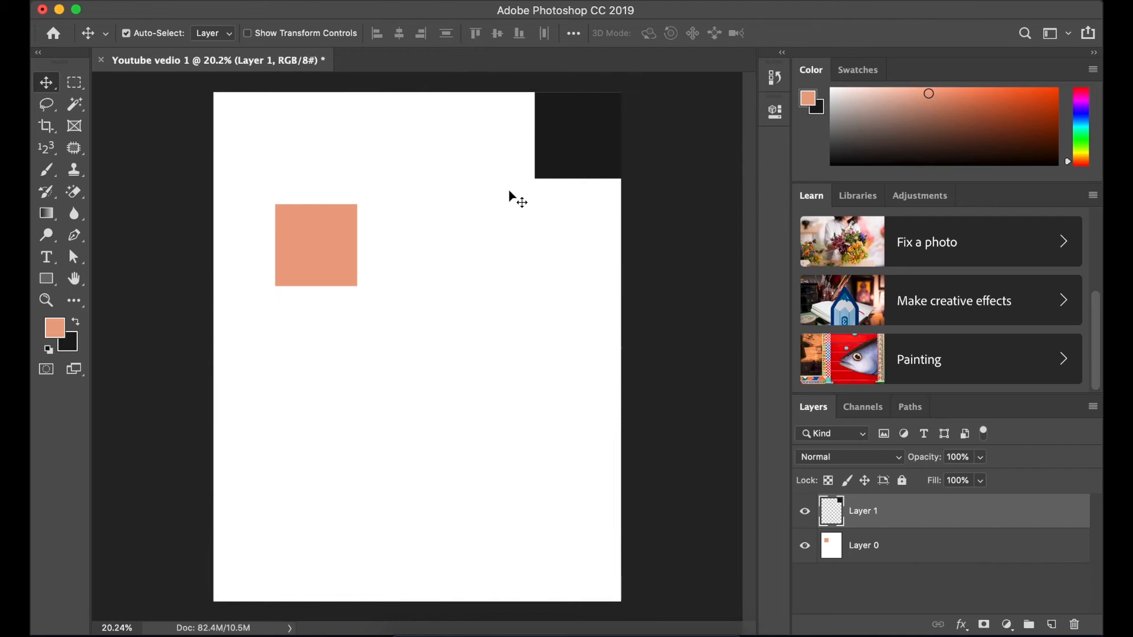
{"action": "left_click_drag", "start_coordinate": [316, 260], "coordinate": [255, 152]}
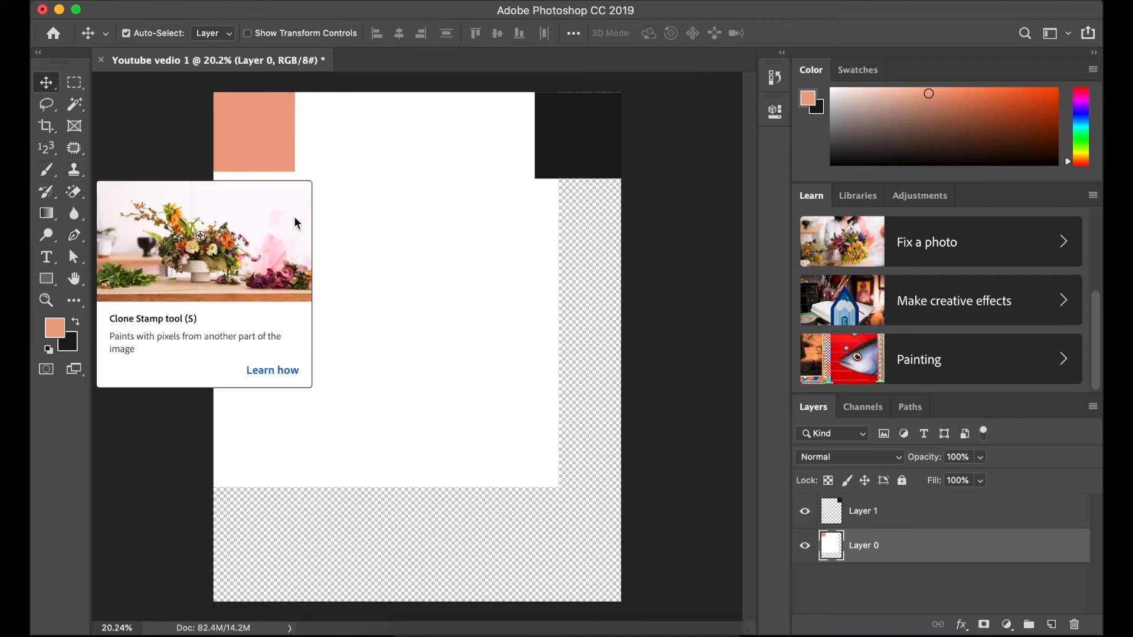
{"action": "key", "text": "super+z"}
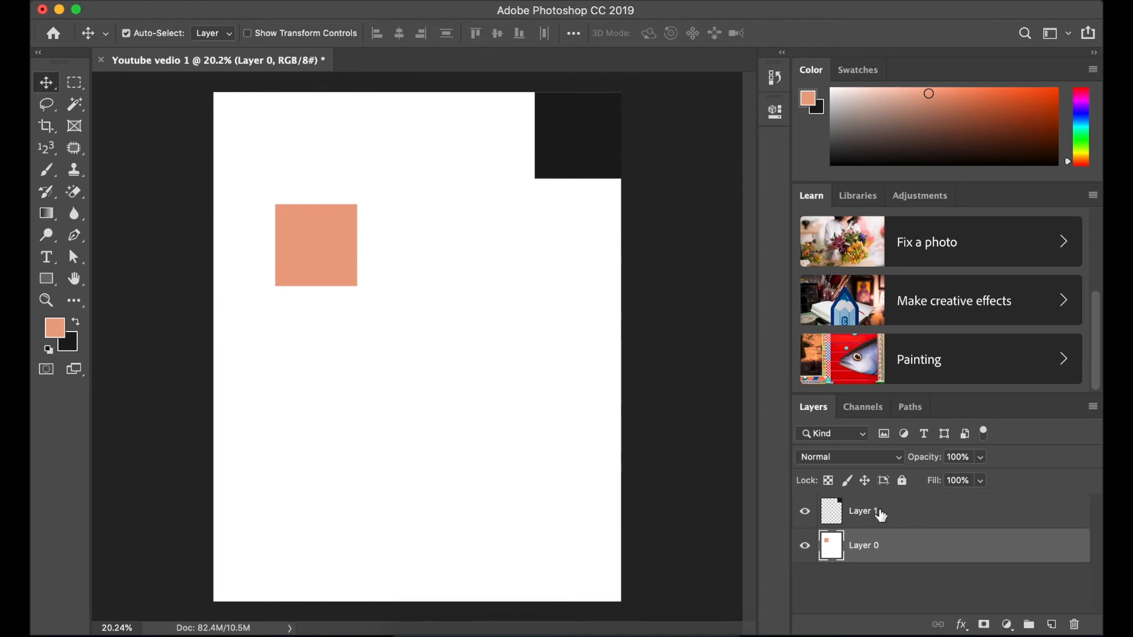
Delete Layer 1 containing the black square
{"action": "left_click", "coordinate": [860, 523]}
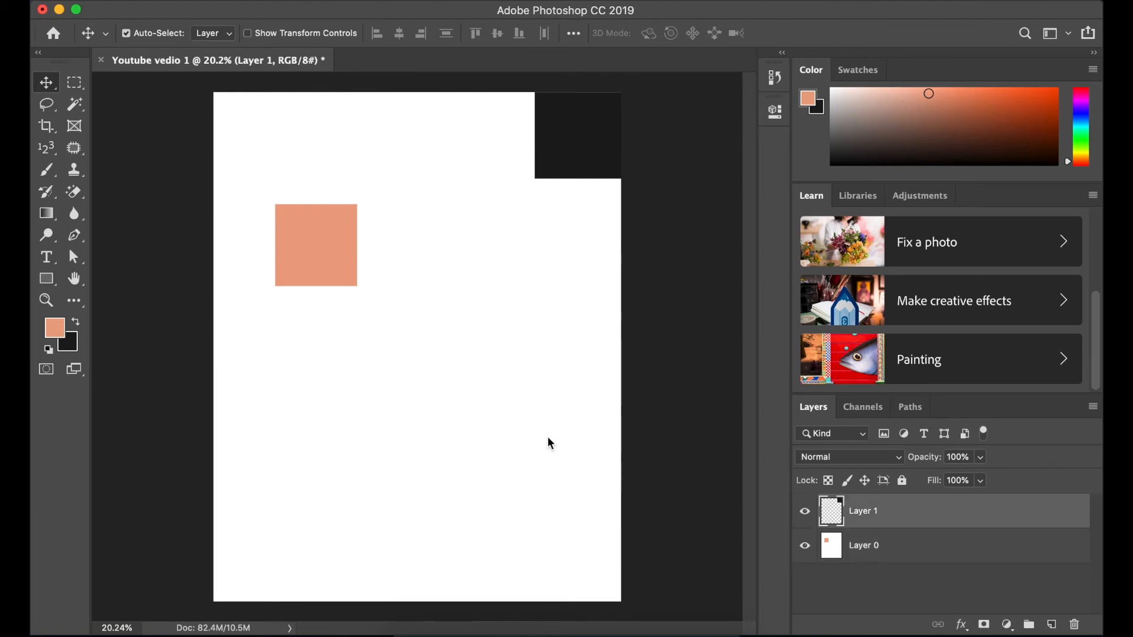
{"action": "left_click", "coordinate": [1074, 624]}
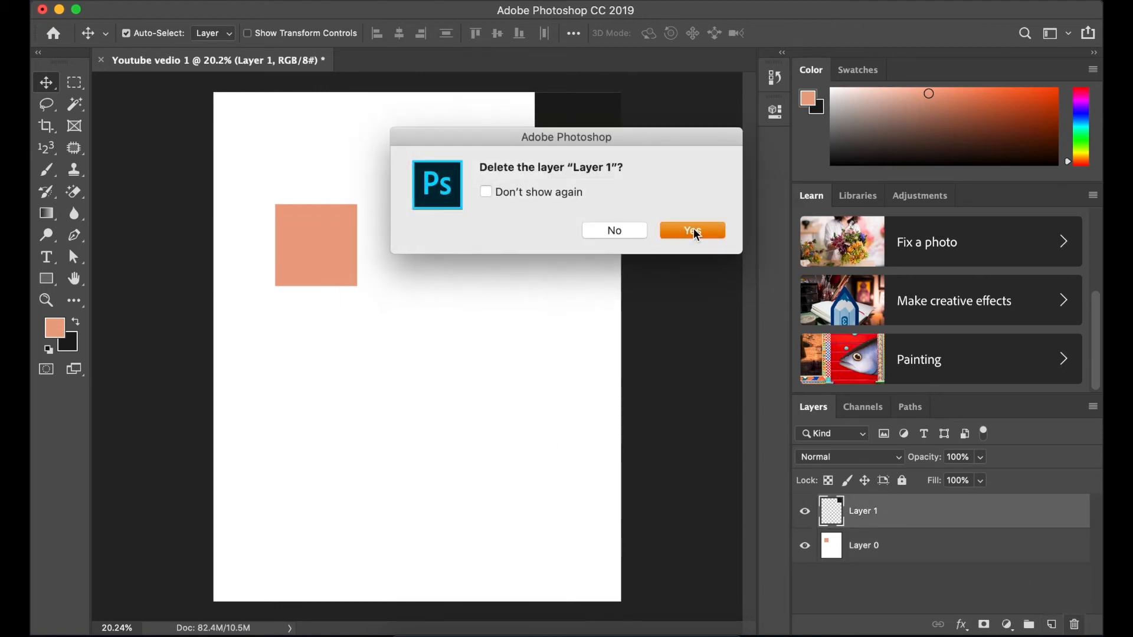
{"action": "left_click", "coordinate": [692, 231]}
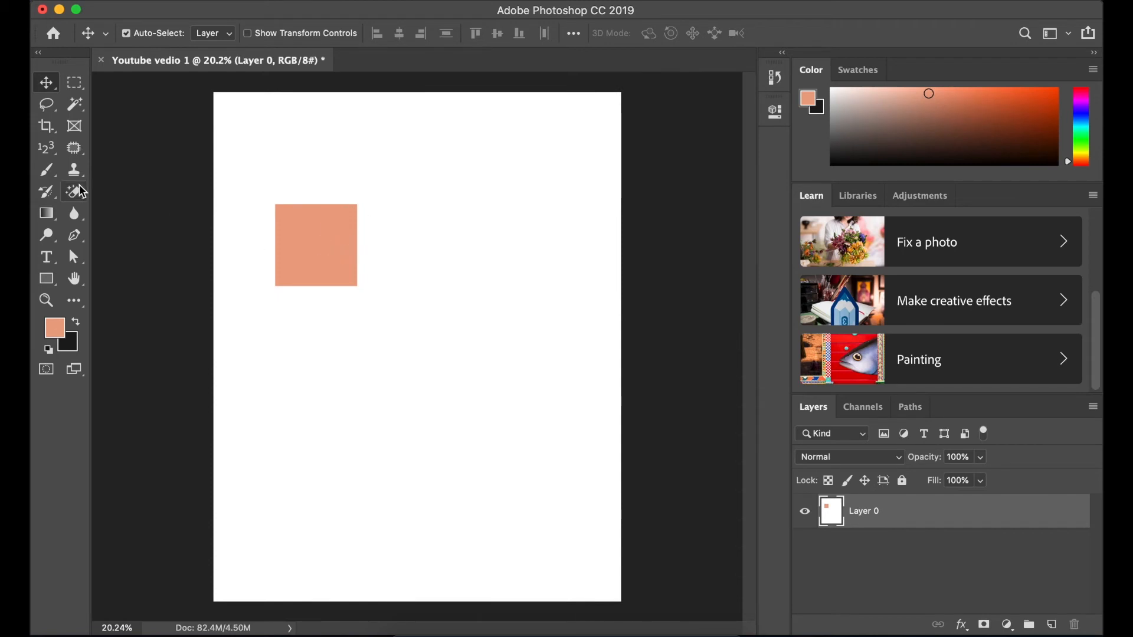
Marquee a square beside the orange one on Layer 0 and fill it with the black background color
{"action": "left_click", "coordinate": [74, 82]}
{"action": "left_click_drag", "start_coordinate": [375, 204], "coordinate": [458, 287]}
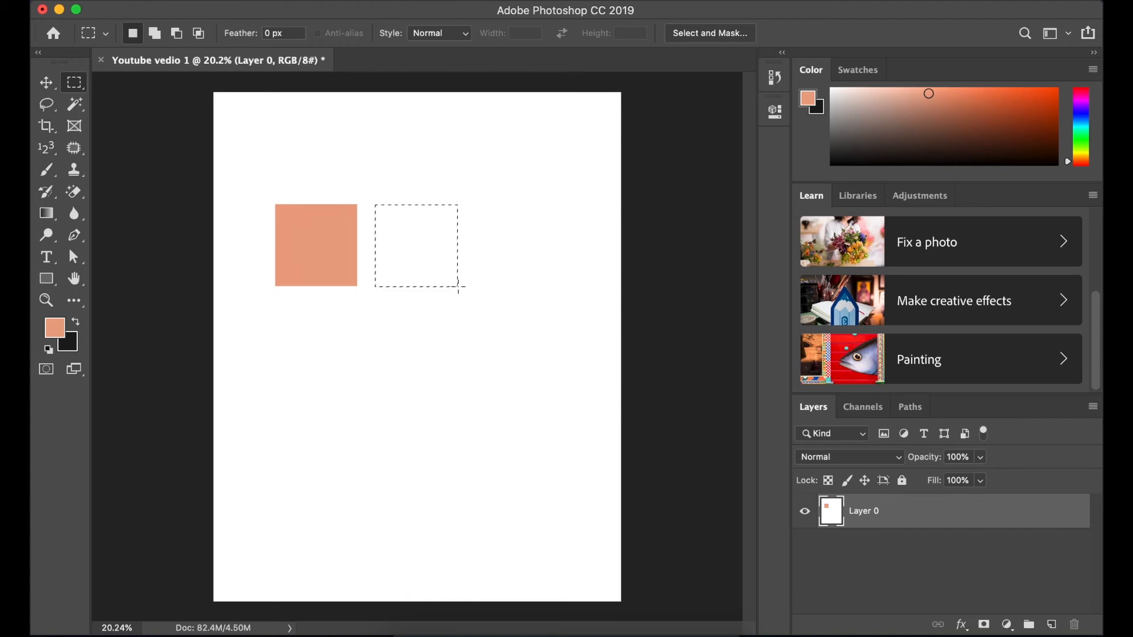
{"action": "key", "text": "super+BackSpace"}
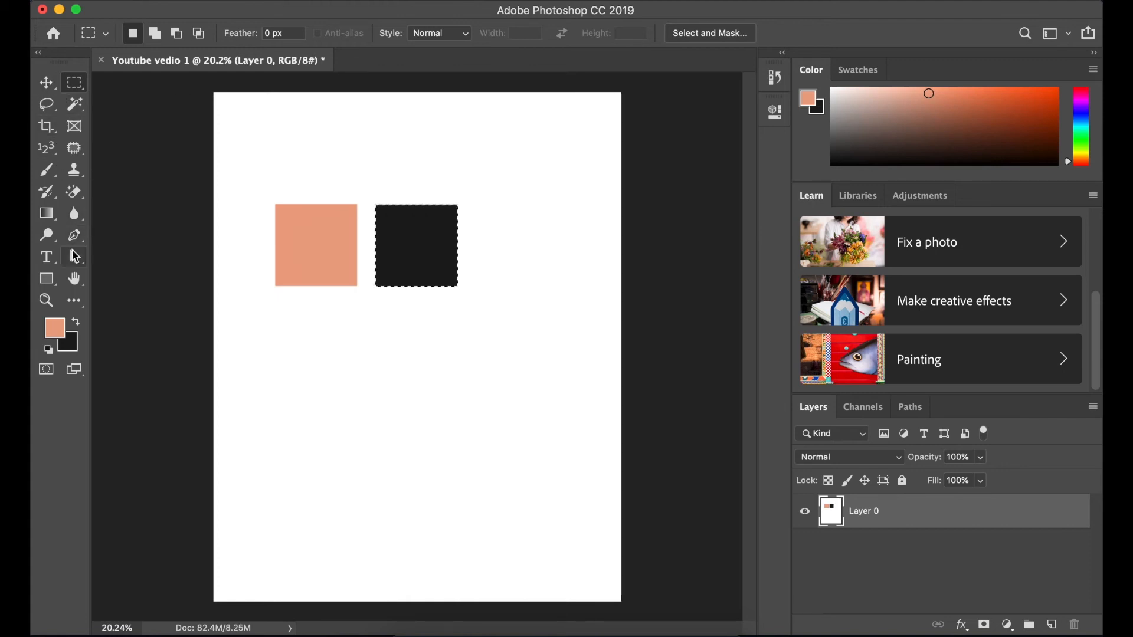
Deselect and try moving the black square on Layer 0 to the canvas's upper-right corner with the Move tool
{"action": "left_click", "coordinate": [46, 83]}
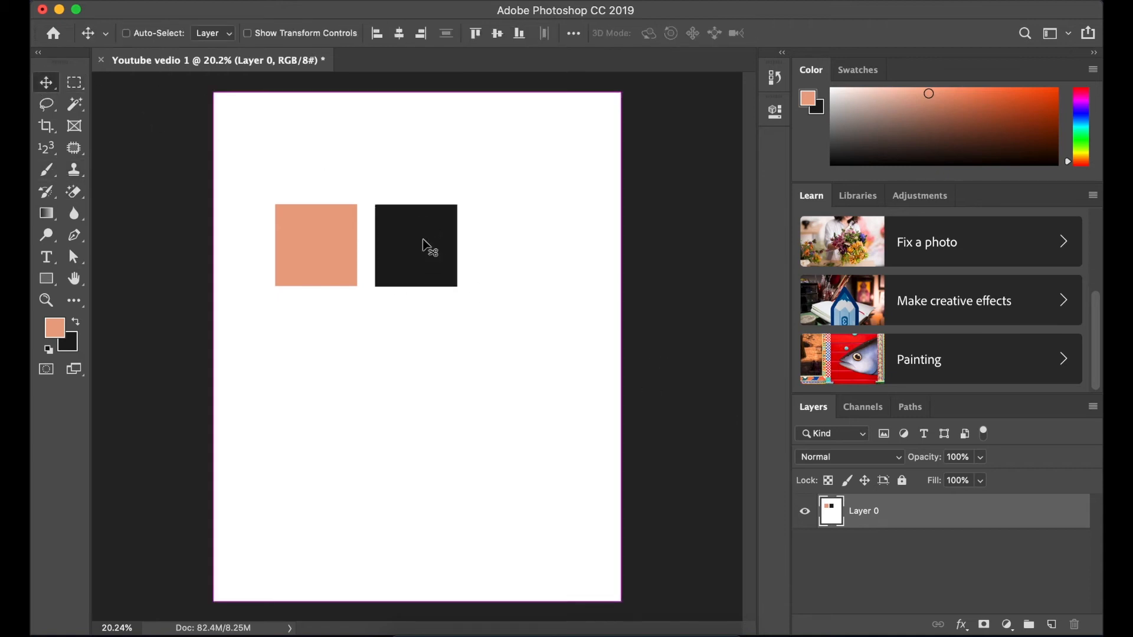
{"action": "left_click_drag", "start_coordinate": [415, 250], "coordinate": [581, 133]}
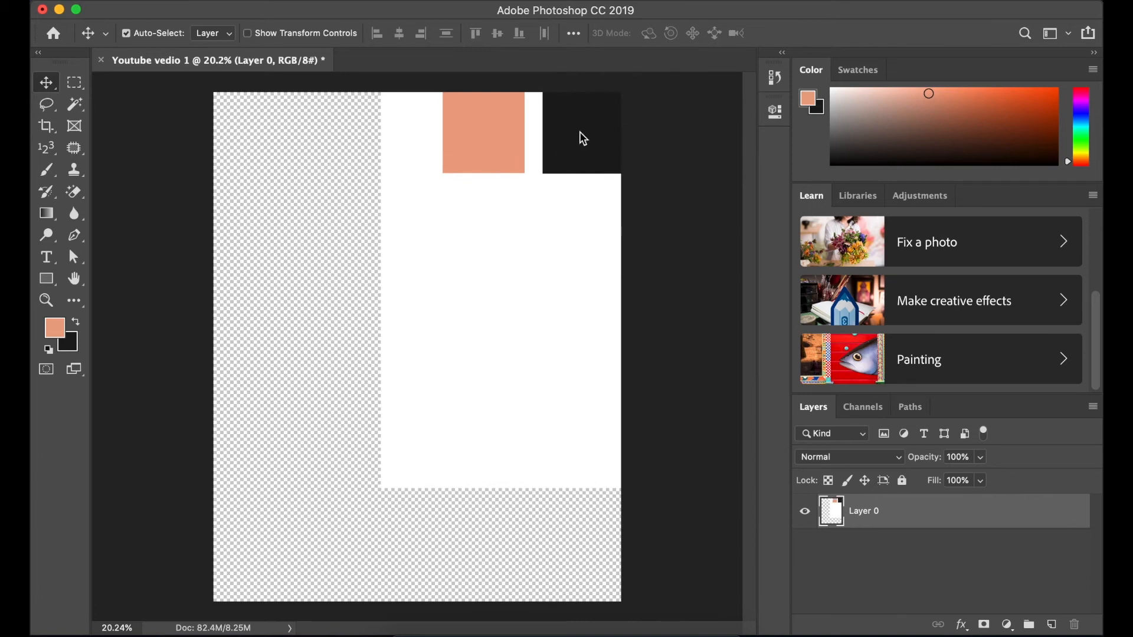
Try erasing the white area of Layer 0 with the Magic Eraser at 23% opacity, and switch to the Background Eraser
{"action": "left_click", "coordinate": [81, 191]}
{"action": "left_click", "coordinate": [449, 288]}
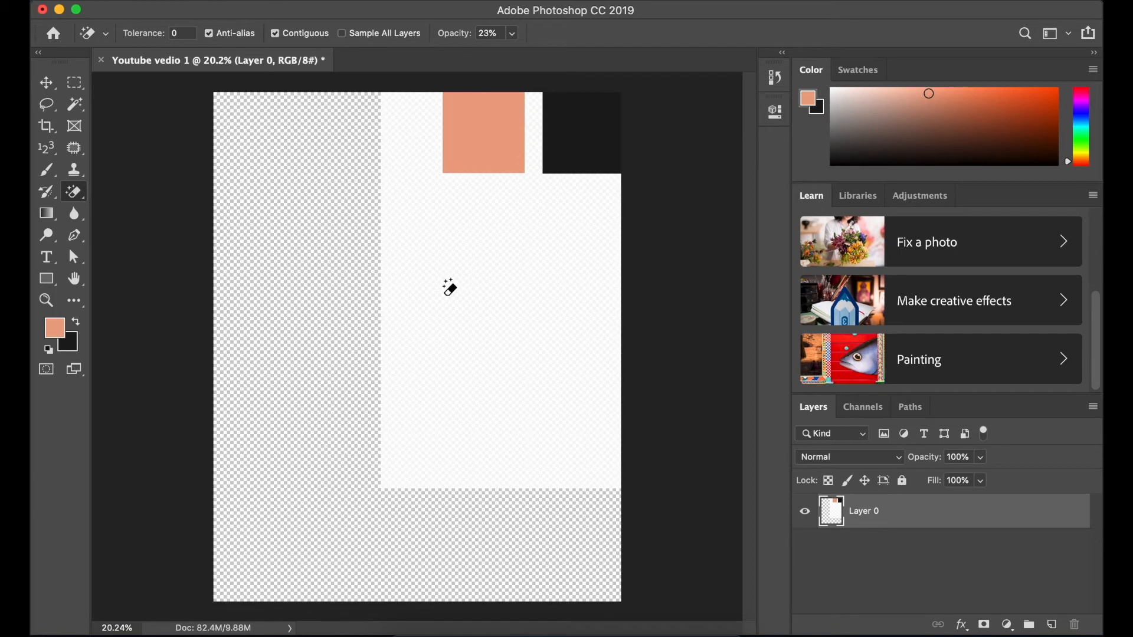
{"action": "left_click", "coordinate": [407, 278]}
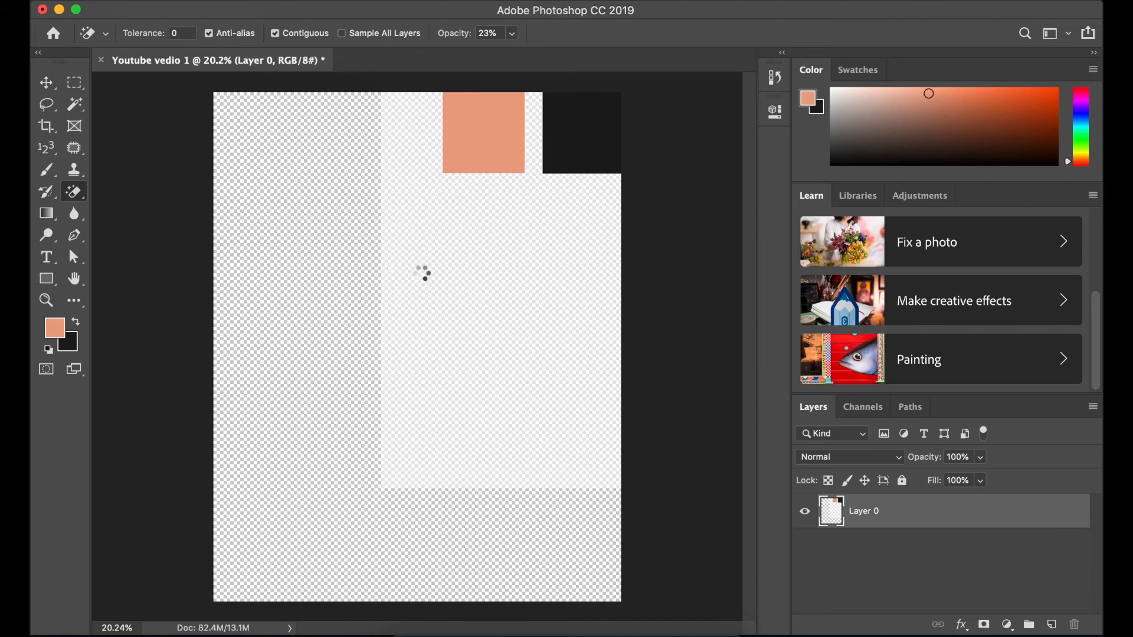
{"action": "mouse_move", "coordinate": [81, 190]}
{"action": "left_mouse_down"}
{"action": "mouse_move", "coordinate": [135, 219]}
{"action": "mouse_move", "coordinate": [148, 203]}
{"action": "left_mouse_up"}
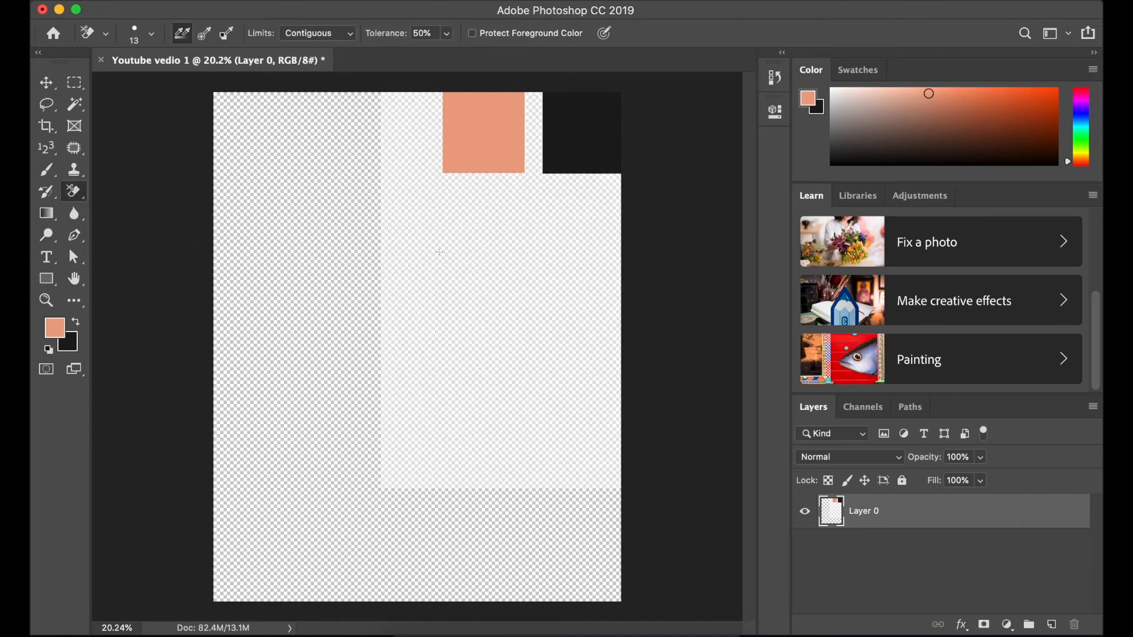
{"action": "left_click", "coordinate": [77, 194]}
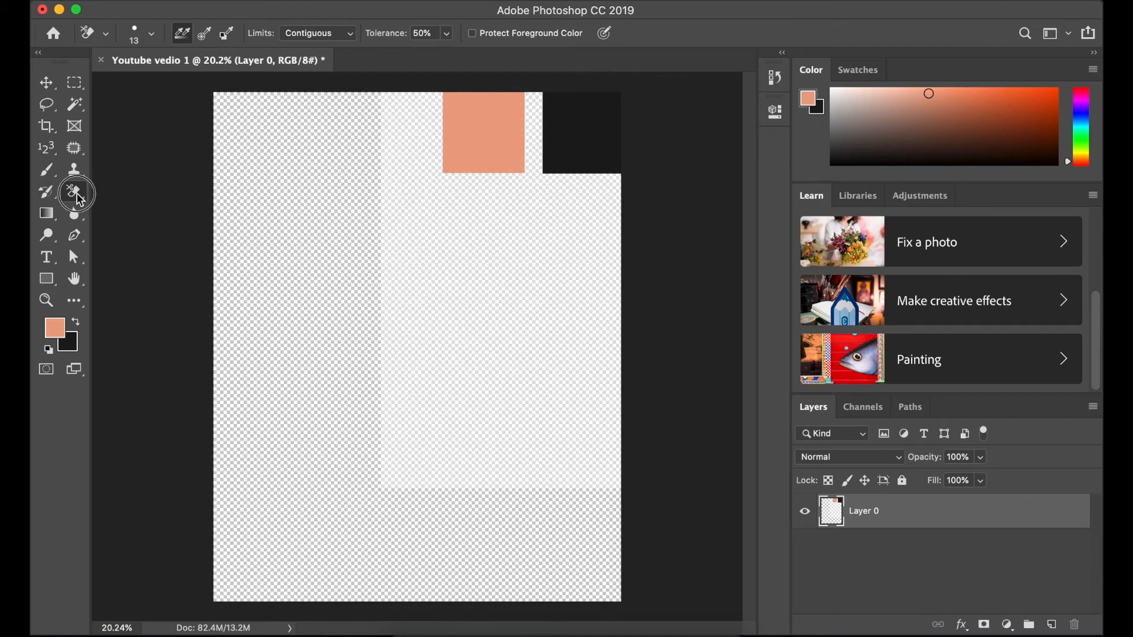
Undo the erasing and moving, restore the black square on its own Layer 1 beside the orange one, and deselect it
{"action": "scroll", "coordinate": [409, 304], "scroll_direction": "up", "scroll_amount": 3}
{"action": "scroll", "coordinate": [409, 304], "scroll_direction": "down", "scroll_amount": 6}
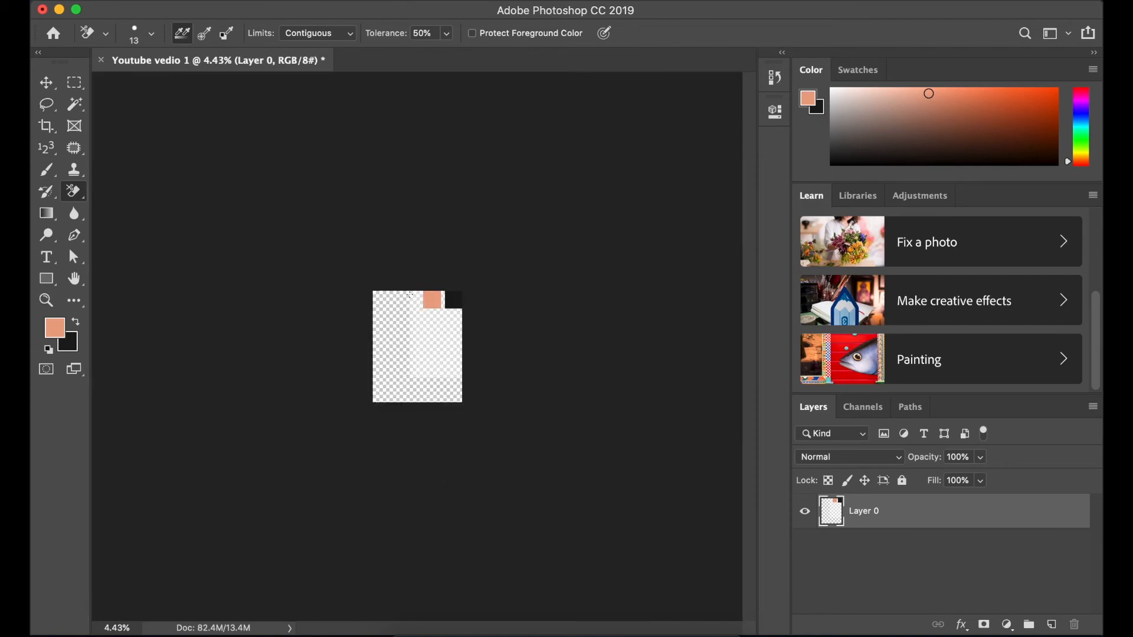
{"action": "scroll", "coordinate": [412, 298], "scroll_direction": "up", "scroll_amount": 1}
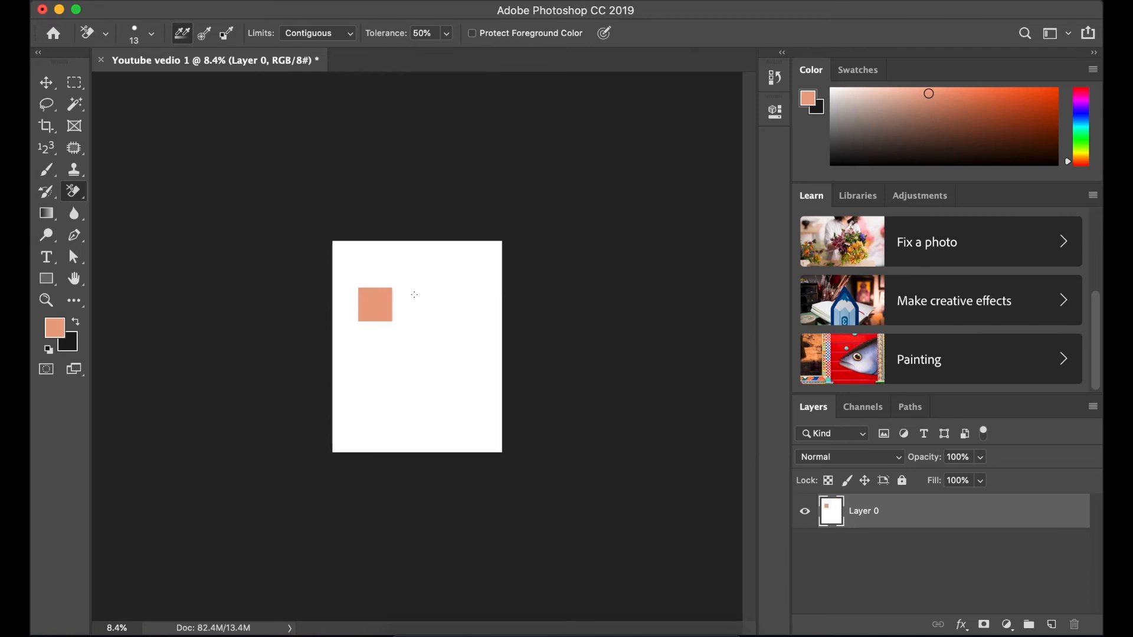
{"action": "key", "text": "super+v"}
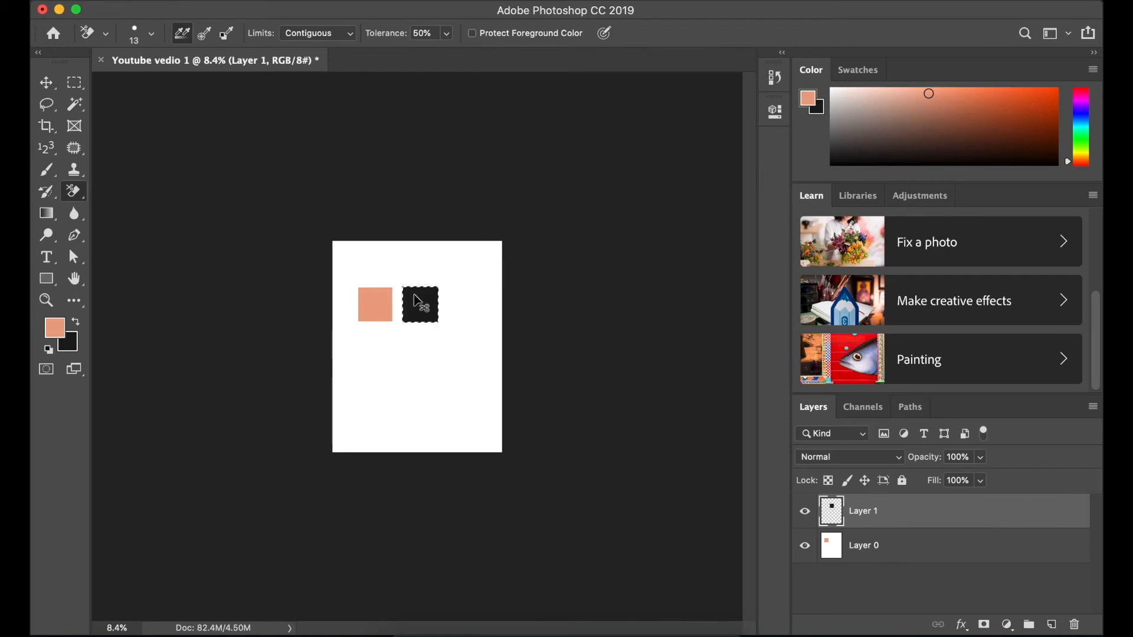
{"action": "key", "text": "super+d"}
{"action": "key", "text": "super+plus"}
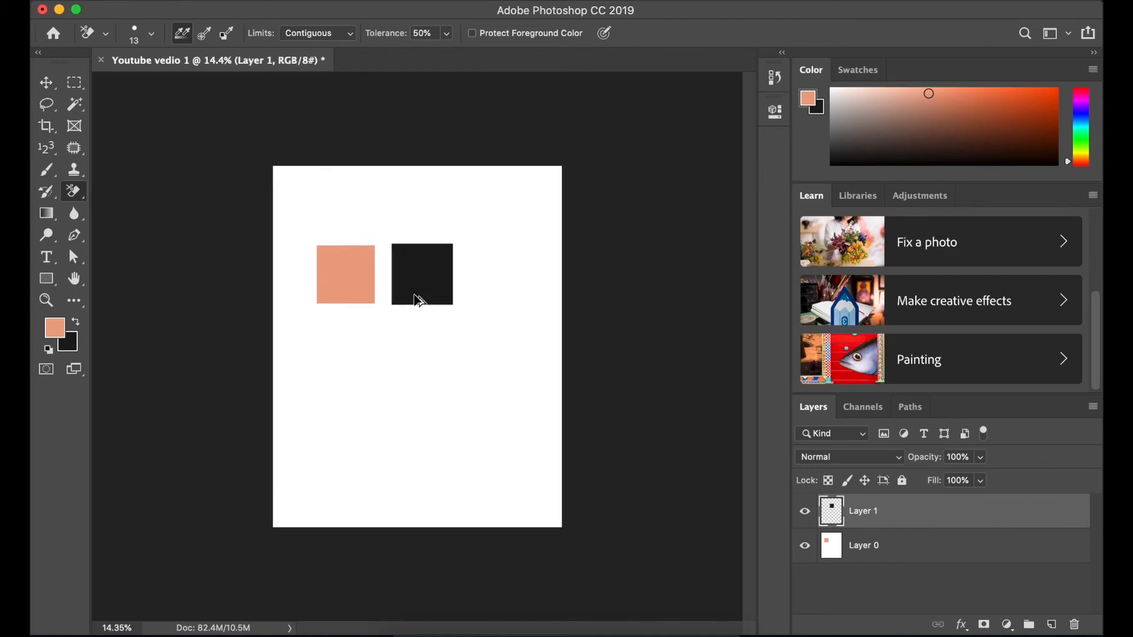
Move the black square on Layer 1 slightly away from the orange square on Layer 0, and then back toward it
{"action": "left_click", "coordinate": [46, 83]}
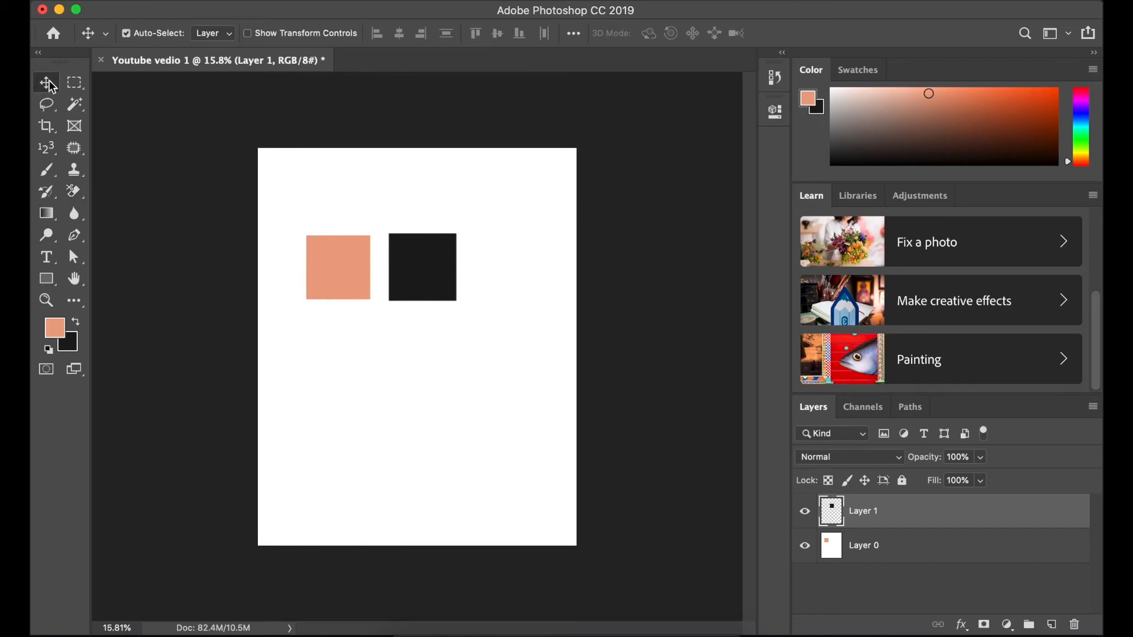
{"action": "mouse_move", "coordinate": [432, 267]}
{"action": "left_mouse_down"}
{"action": "mouse_move", "coordinate": [470, 266]}
{"action": "mouse_move", "coordinate": [425, 267]}
{"action": "mouse_move", "coordinate": [448, 266]}
{"action": "left_mouse_up"}
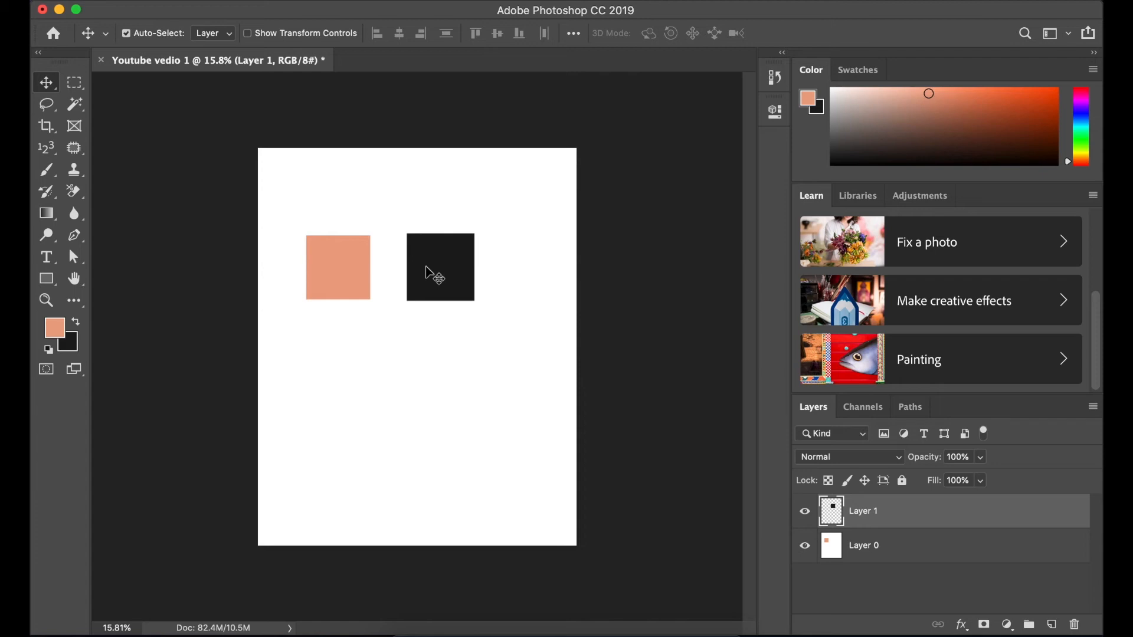
{"action": "left_click_drag", "start_coordinate": [435, 271], "coordinate": [417, 264]}
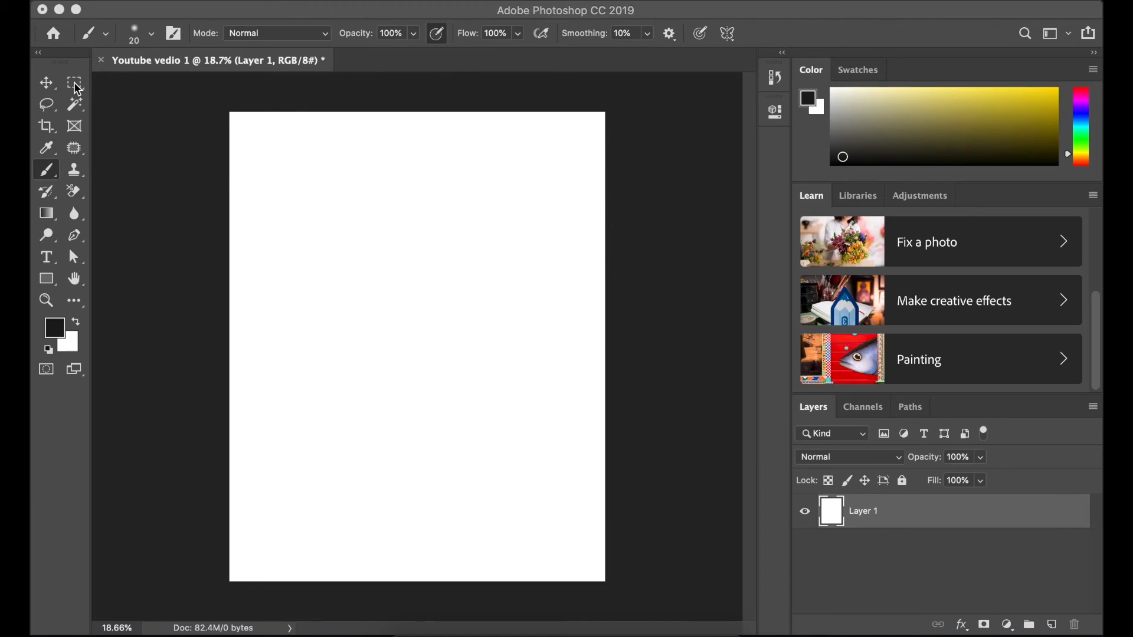
Select a large square area in the middle of the blank canvas with the Rectangular Marquee tool
{"action": "left_click_drag", "start_coordinate": [78, 89], "coordinate": [144, 88]}
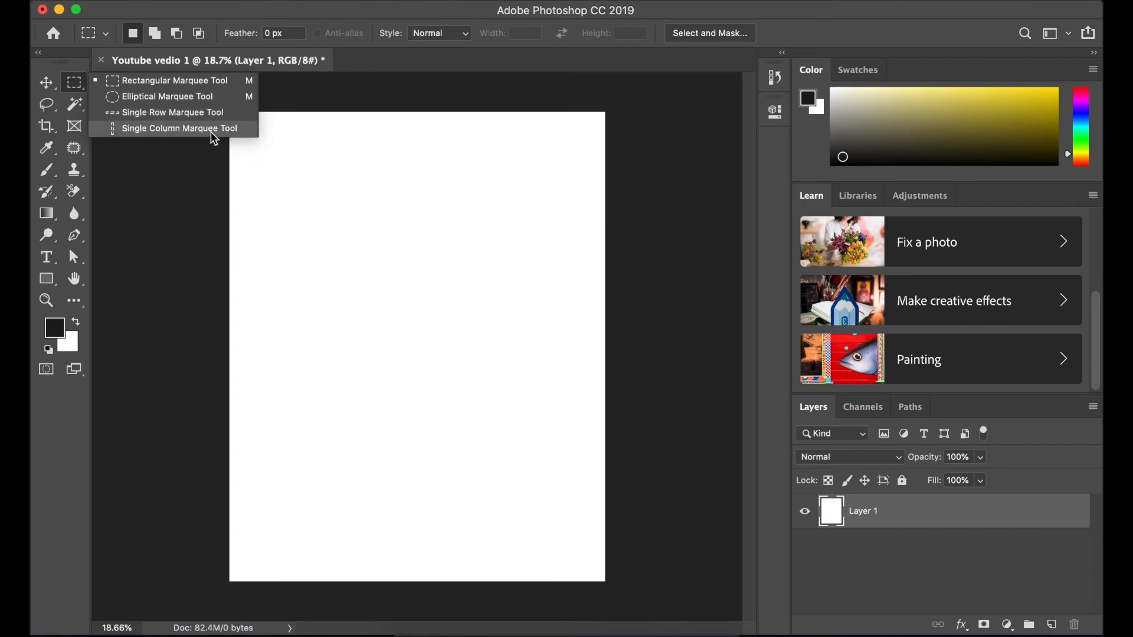
{"action": "left_click", "coordinate": [142, 85]}
{"action": "left_click_drag", "start_coordinate": [286, 215], "coordinate": [583, 498]}
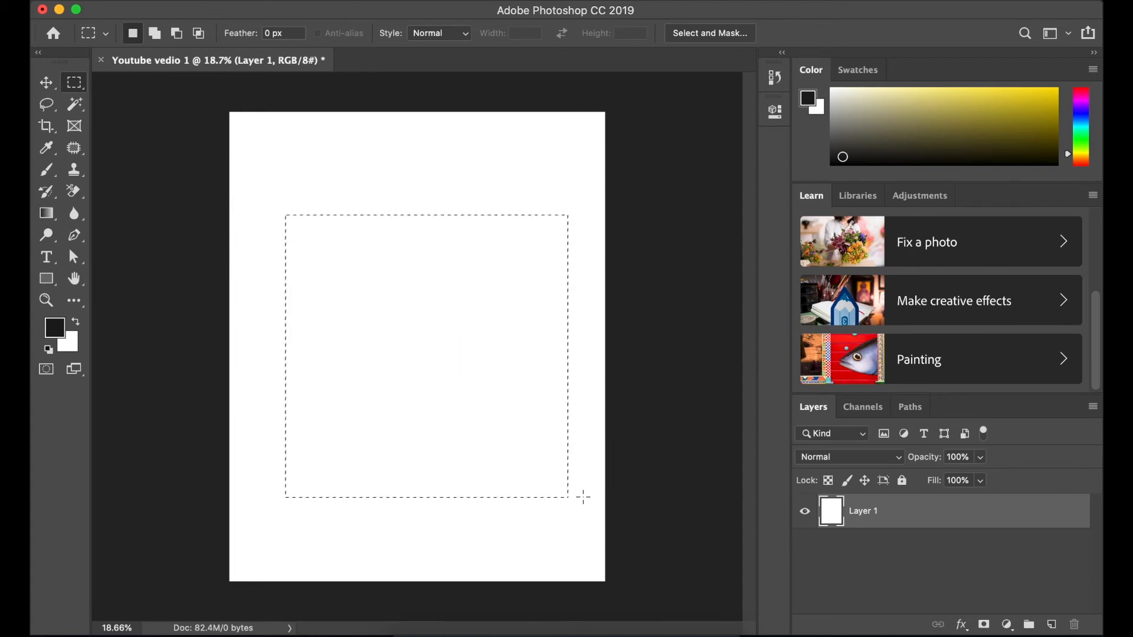
Paint several soft black strokes across the selected square on Layer 1 with a 600 px brush
{"action": "left_click", "coordinate": [52, 174]}
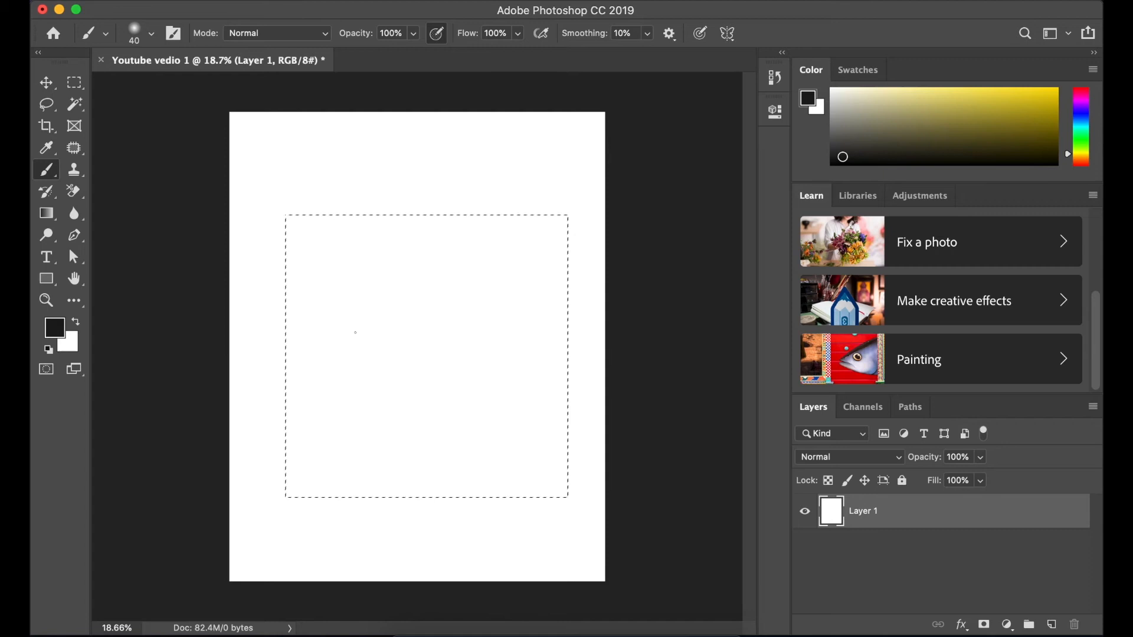
{"action": "mouse_move", "coordinate": [292, 292]}
{"action": "left_mouse_down"}
{"action": "mouse_move", "coordinate": [342, 160]}
{"action": "mouse_move", "coordinate": [197, 215]}
{"action": "mouse_move", "coordinate": [266, 366]}
{"action": "left_mouse_up"}
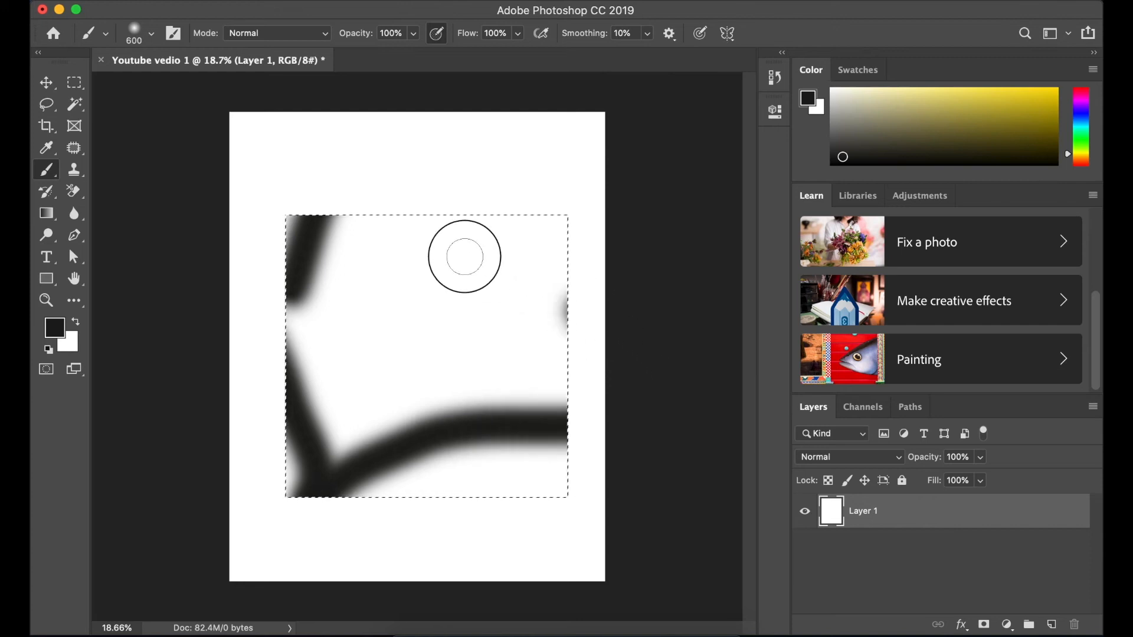
{"action": "mouse_move", "coordinate": [351, 215]}
{"action": "left_mouse_down"}
{"action": "mouse_move", "coordinate": [468, 169]}
{"action": "mouse_move", "coordinate": [504, 177]}
{"action": "mouse_move", "coordinate": [555, 231]}
{"action": "left_mouse_up"}
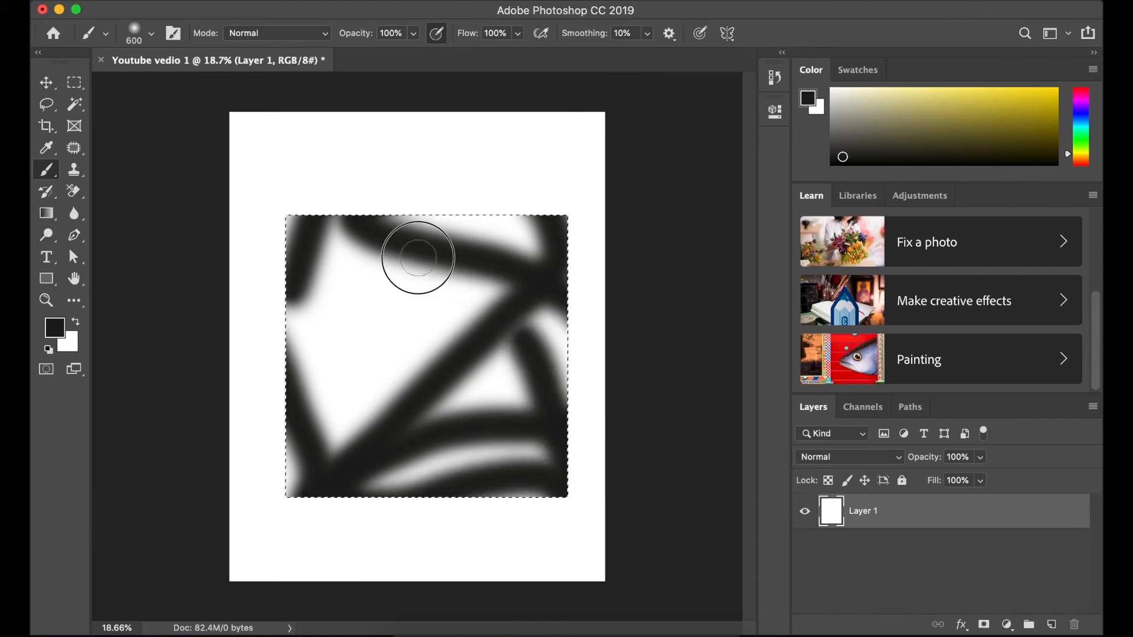
{"action": "mouse_move", "coordinate": [311, 213]}
{"action": "left_mouse_down"}
{"action": "mouse_move", "coordinate": [322, 194]}
{"action": "mouse_move", "coordinate": [434, 209]}
{"action": "left_mouse_up"}
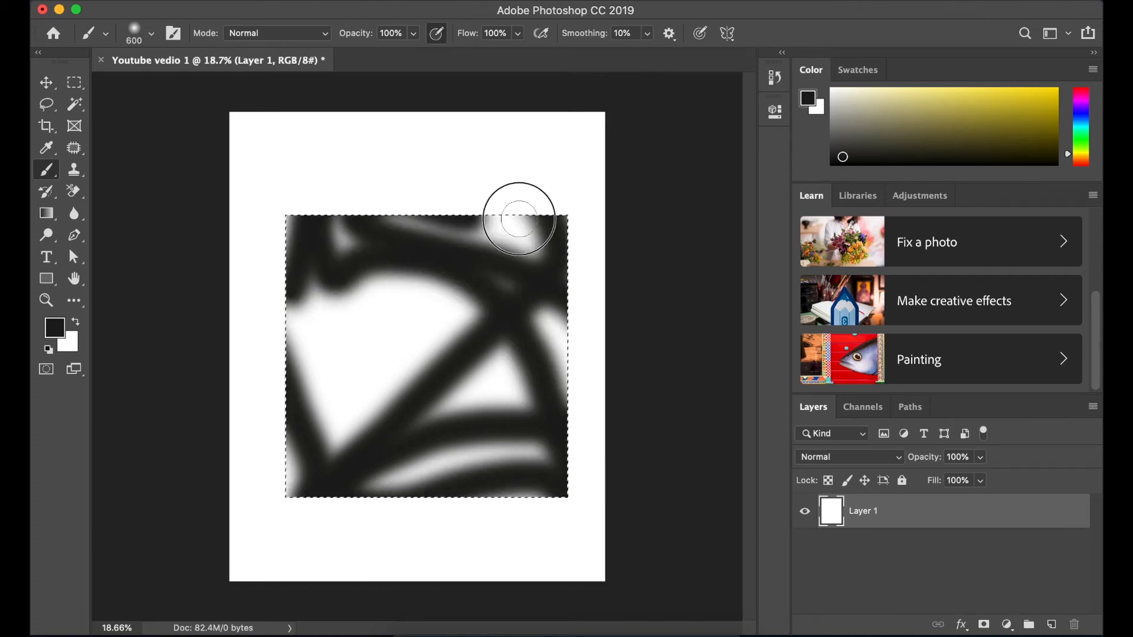
{"action": "left_click_drag", "start_coordinate": [520, 323], "coordinate": [512, 332]}
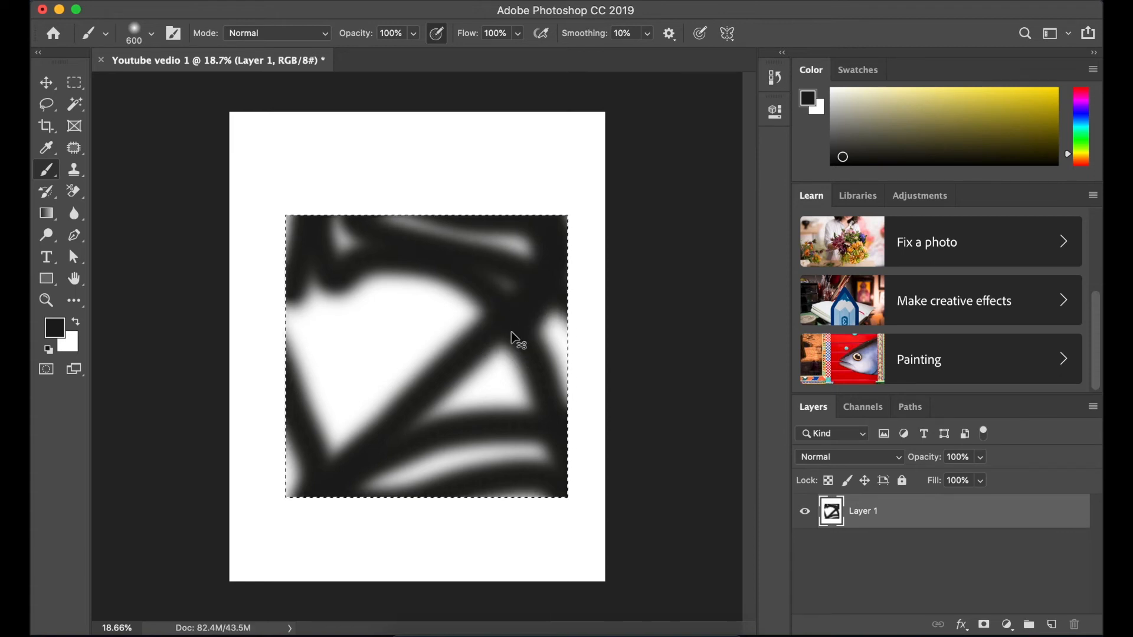
Deselect, paint black strokes across the square's upper edge, and undo them to bring the selection back
{"action": "left_click_drag", "start_coordinate": [328, 174], "coordinate": [416, 224]}
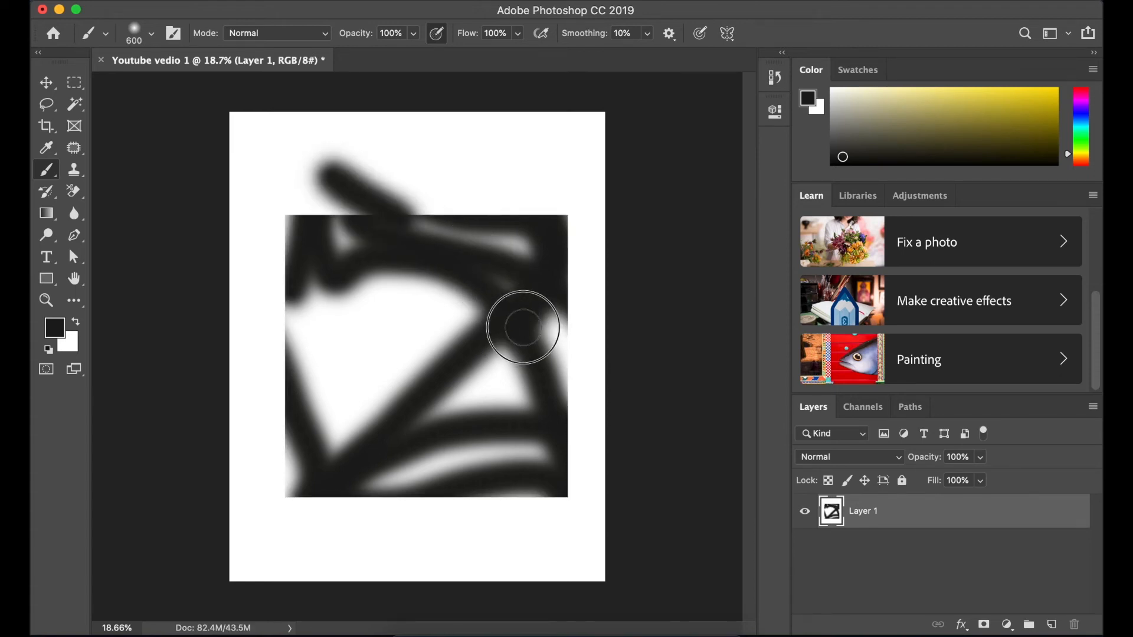
{"action": "mouse_move", "coordinate": [300, 232]}
{"action": "left_mouse_down"}
{"action": "mouse_move", "coordinate": [291, 203]}
{"action": "mouse_move", "coordinate": [340, 168]}
{"action": "mouse_move", "coordinate": [417, 167]}
{"action": "left_mouse_up"}
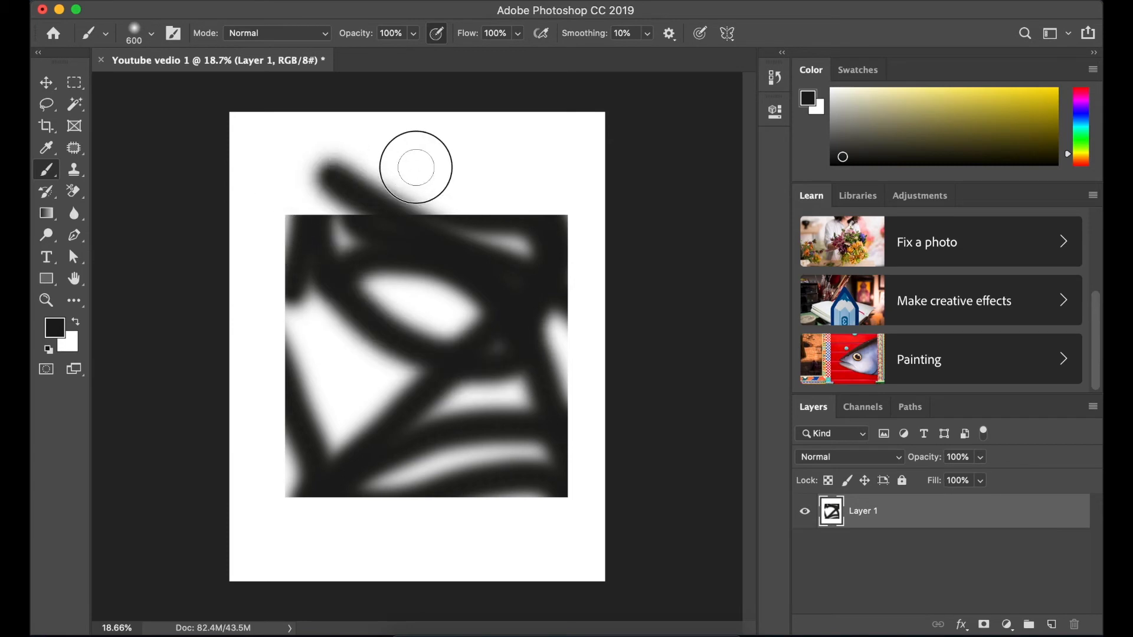
{"action": "key", "text": "super+z"}
{"action": "key", "text": "super+z"}
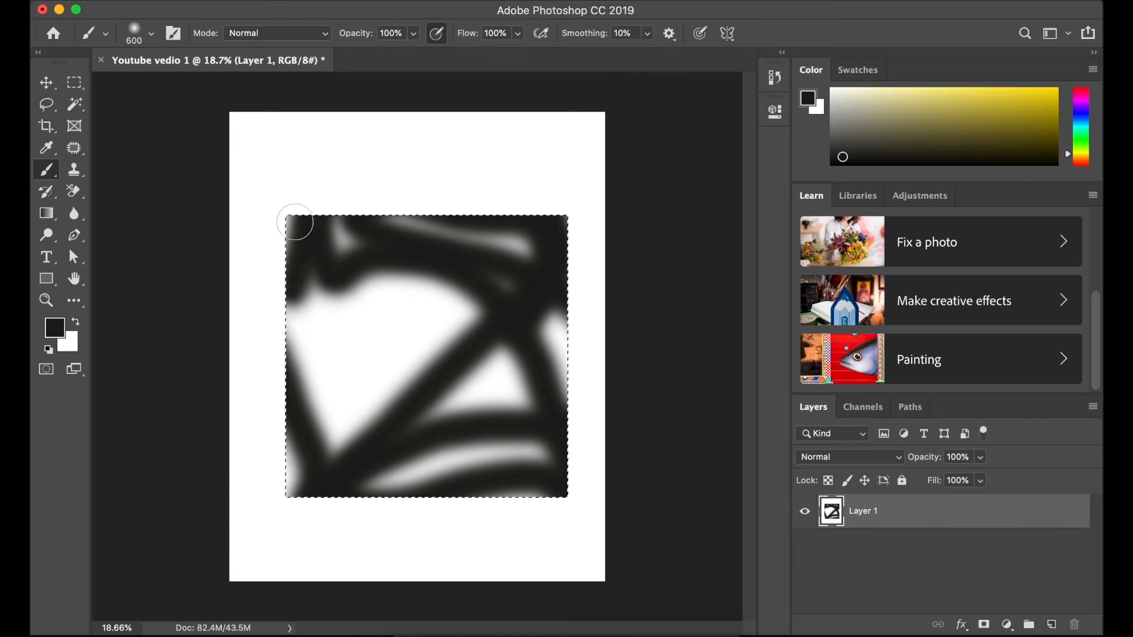
Cover more of the selected square with black brush strokes and delete the selection's contents
{"action": "left_click_drag", "start_coordinate": [278, 224], "coordinate": [437, 233]}
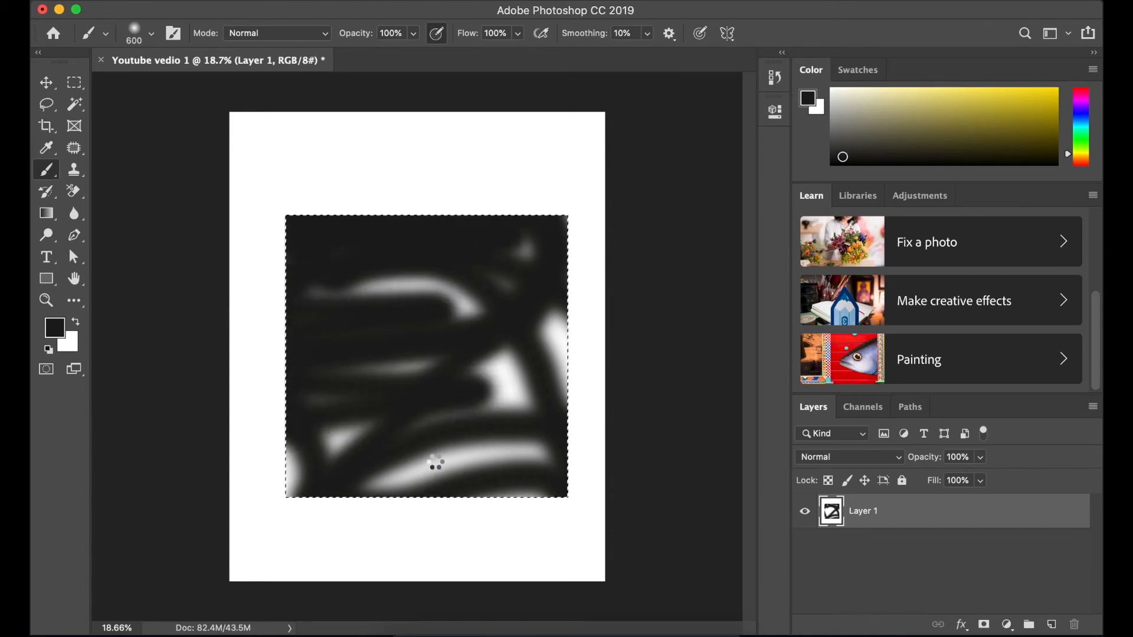
{"action": "key", "text": "Delete"}
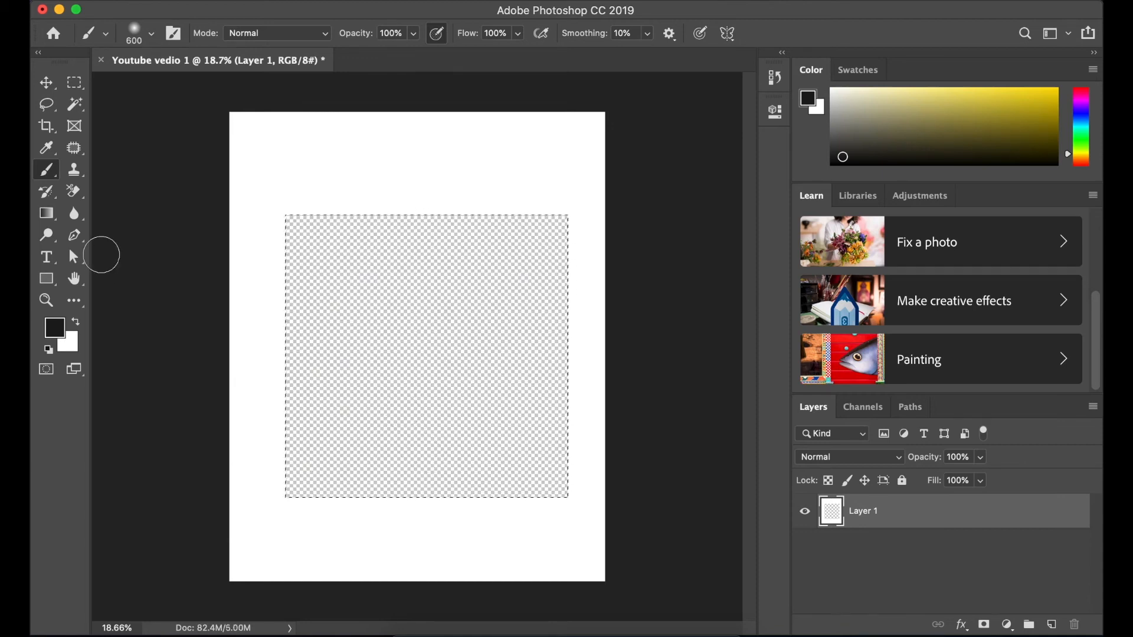
Undo the deletion and all brush strokes on Layer 1, and deselect the square
{"action": "key", "text": "ctrl+z"}
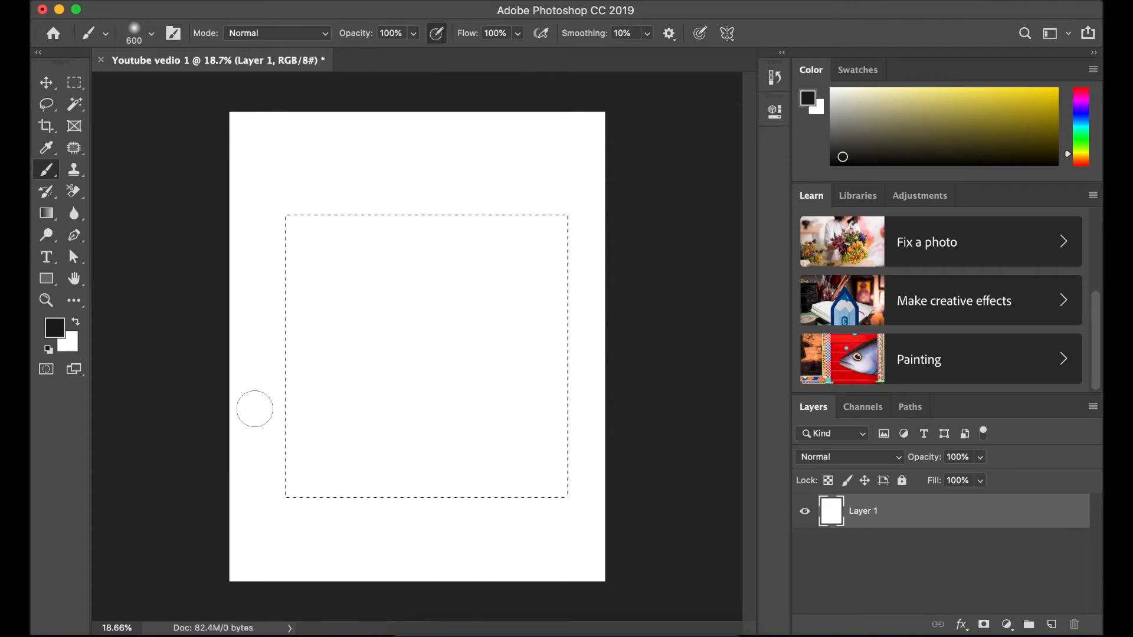
{"action": "key", "text": "ctrl+d"}
{"action": "left_click", "coordinate": [81, 87]}
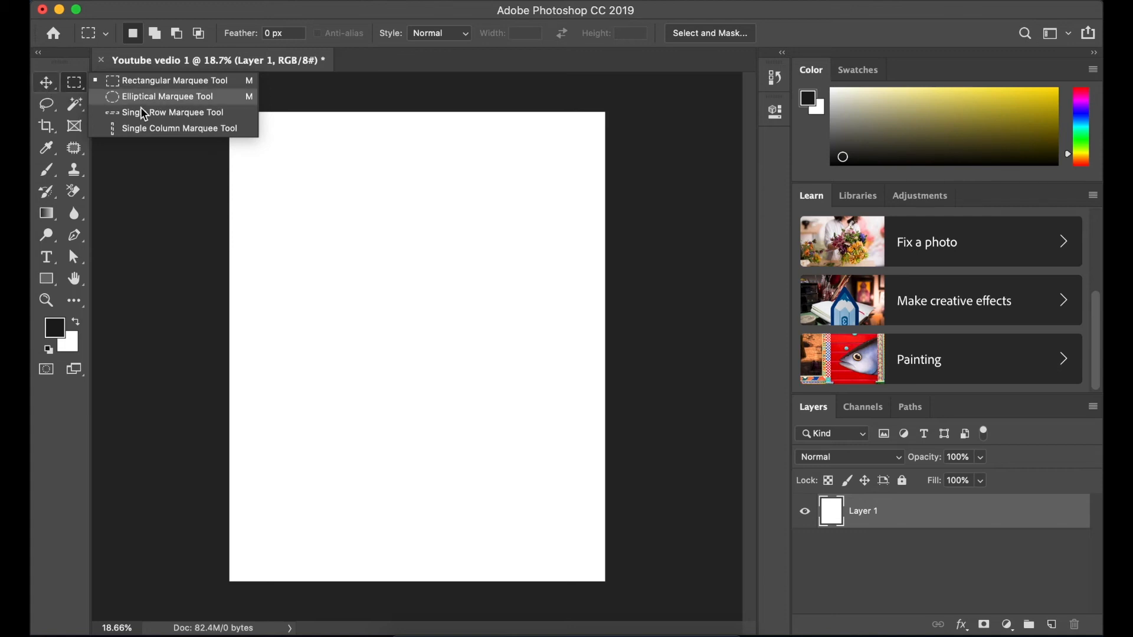
{"action": "left_click", "coordinate": [153, 186]}
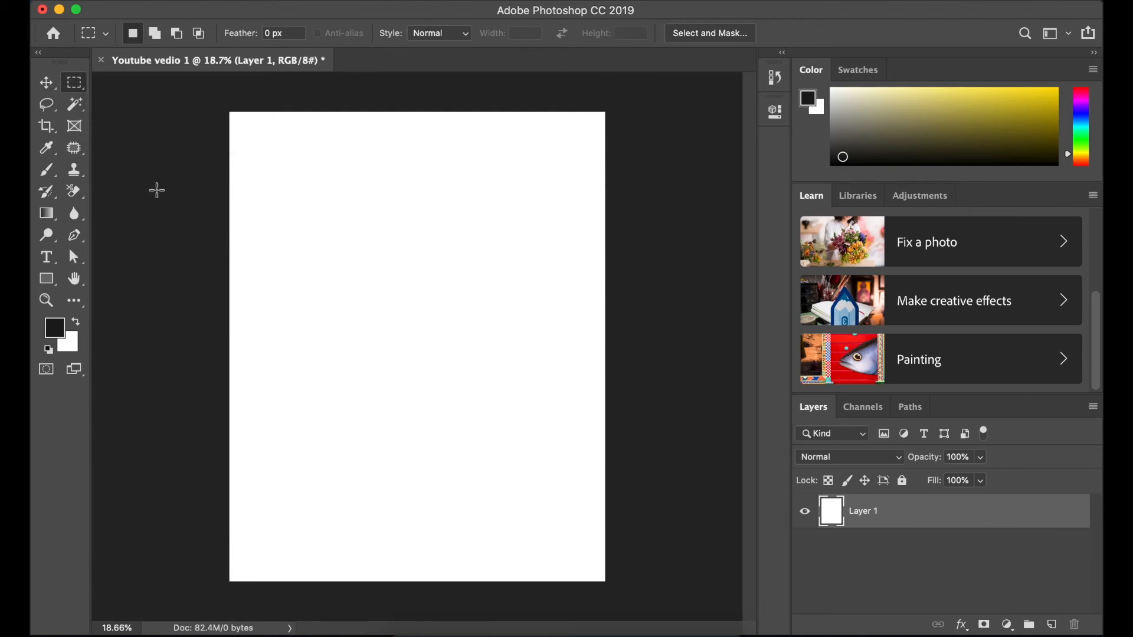
Draw an artboard about 32.15 by 11.17 cm on the canvas, undo it, and return to the Move tool
{"action": "left_click", "coordinate": [53, 89]}
{"action": "left_click_drag", "start_coordinate": [56, 95], "coordinate": [106, 99]}
{"action": "left_click_drag", "start_coordinate": [307, 172], "coordinate": [608, 275]}
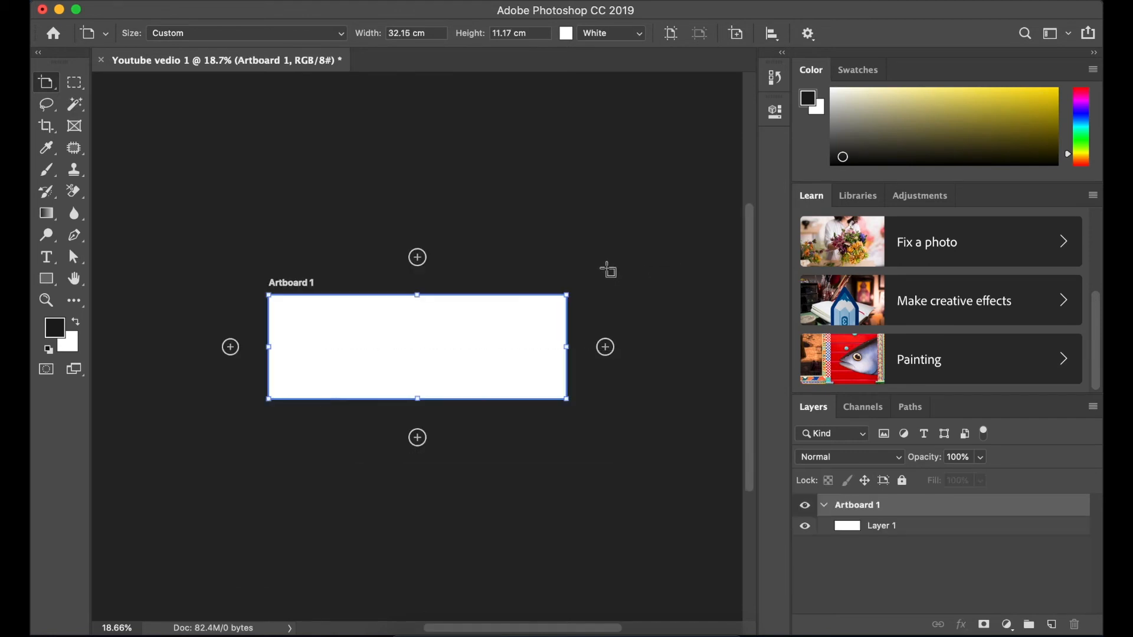
{"action": "key", "text": "ctrl+z"}
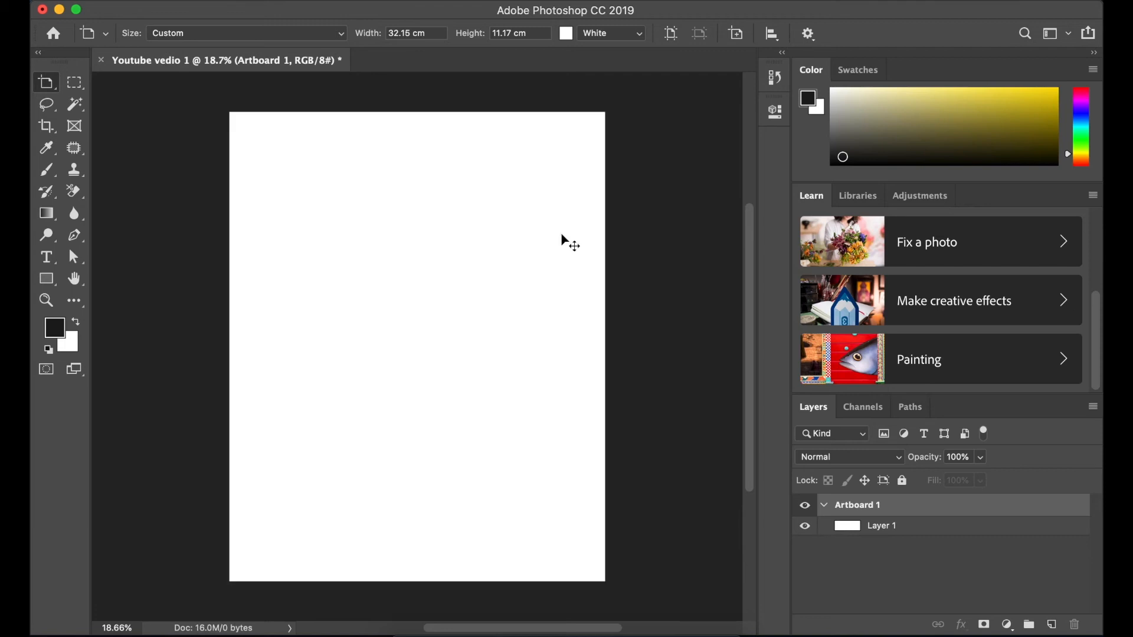
{"action": "key", "text": "v"}
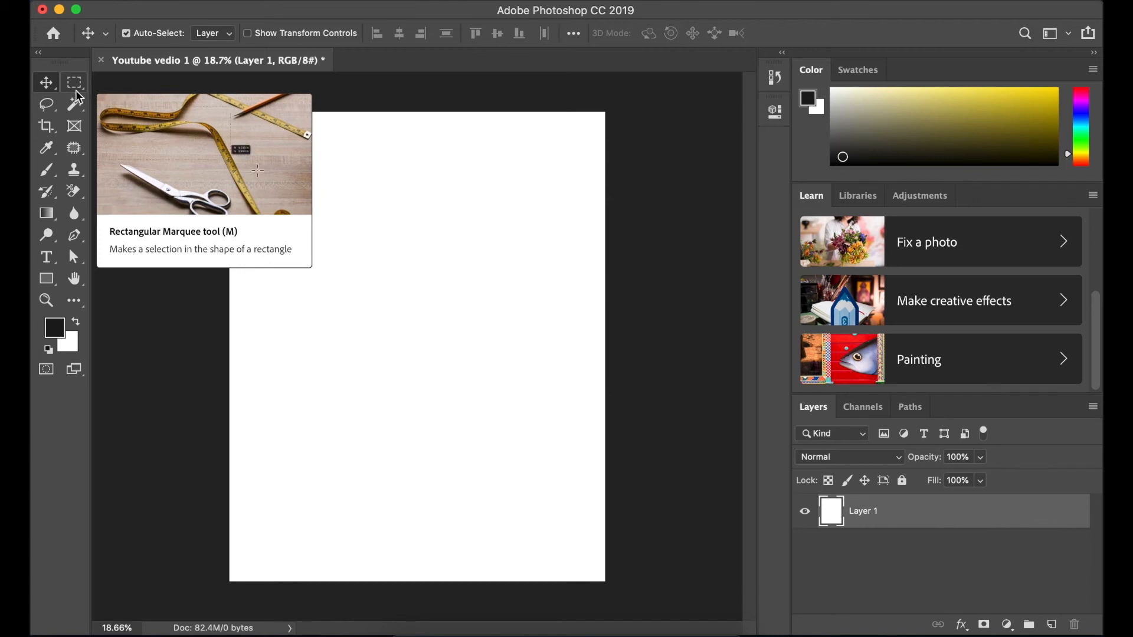
Switch to Google Chrome and search Google Images for "flower" in a new tab
{"action": "left_click", "coordinate": [51, 108]}
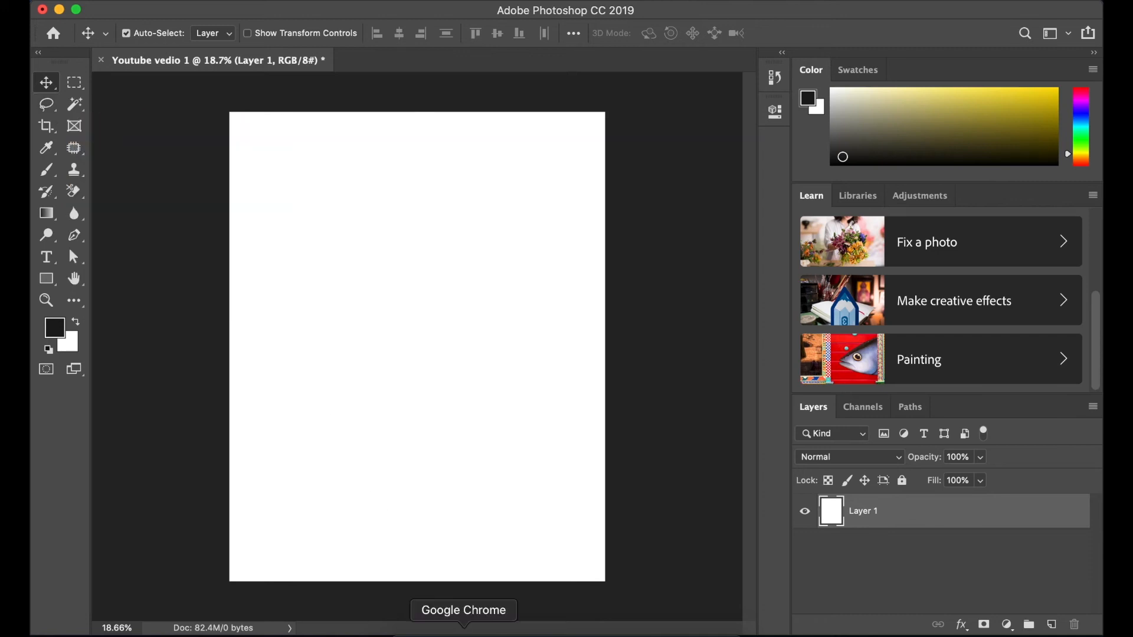
{"action": "left_click", "coordinate": [464, 631]}
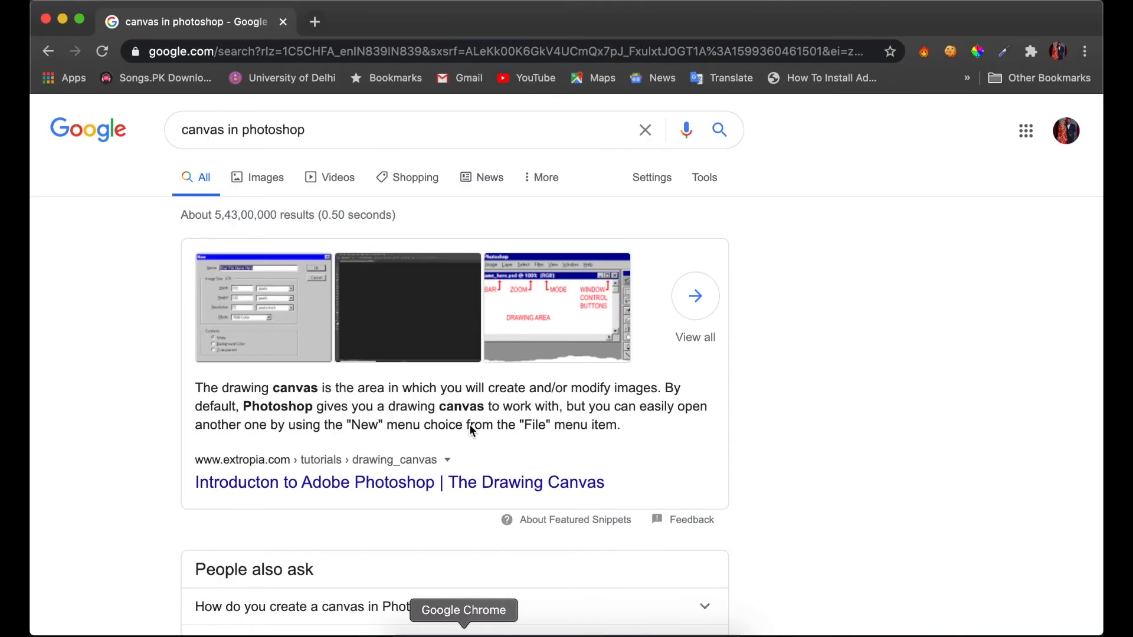
{"action": "left_click", "coordinate": [316, 23]}
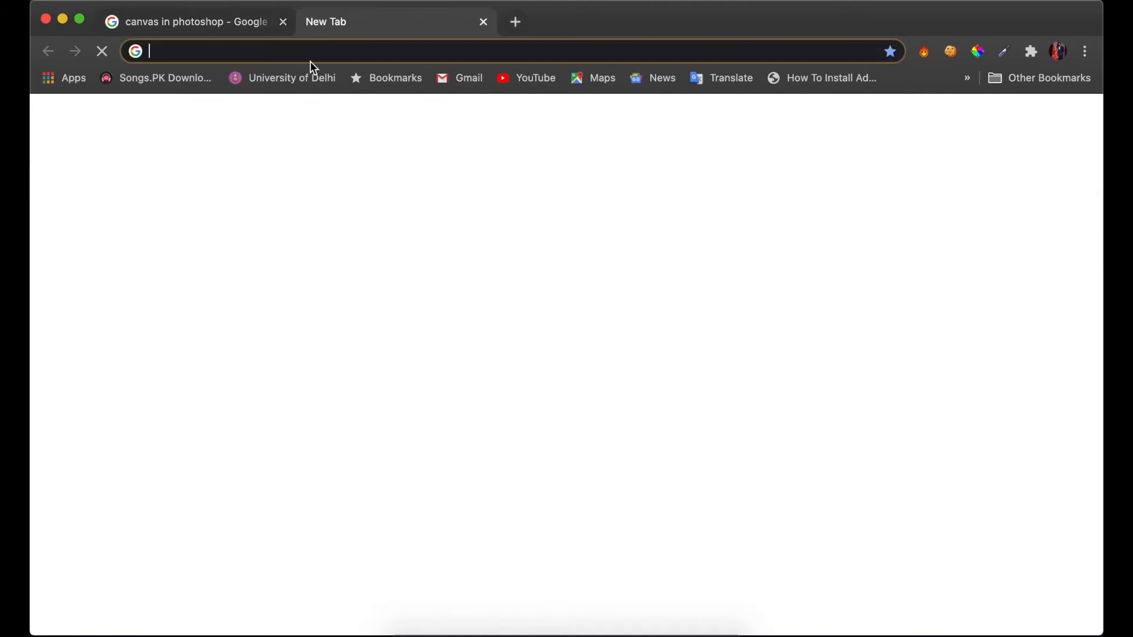
{"action": "type", "text": "flo"}
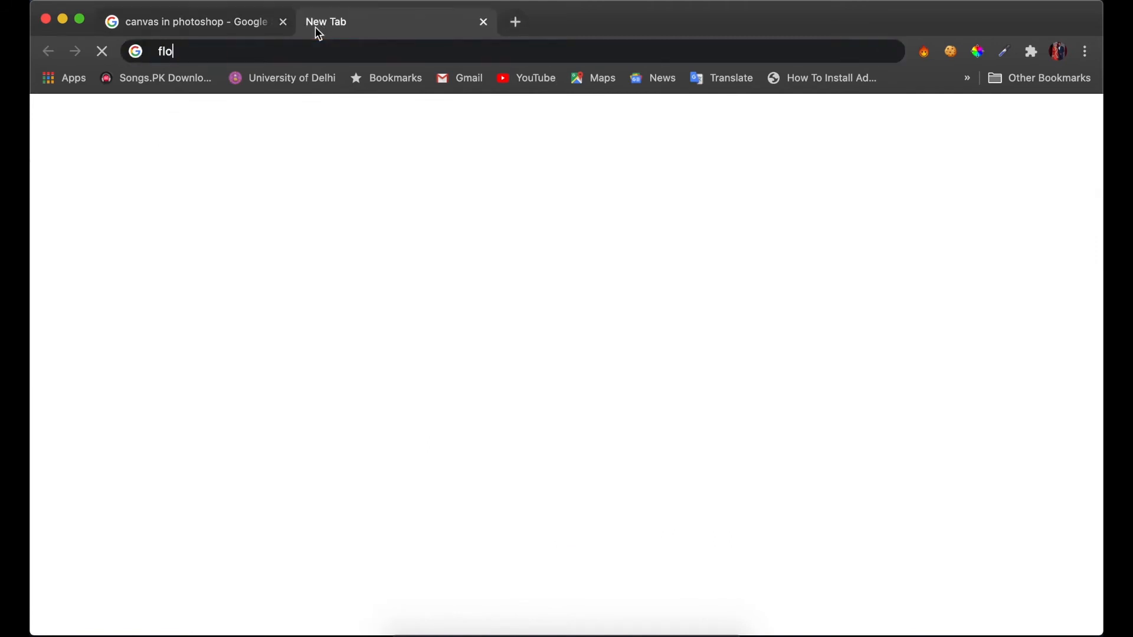
{"action": "type", "text": "wer"}
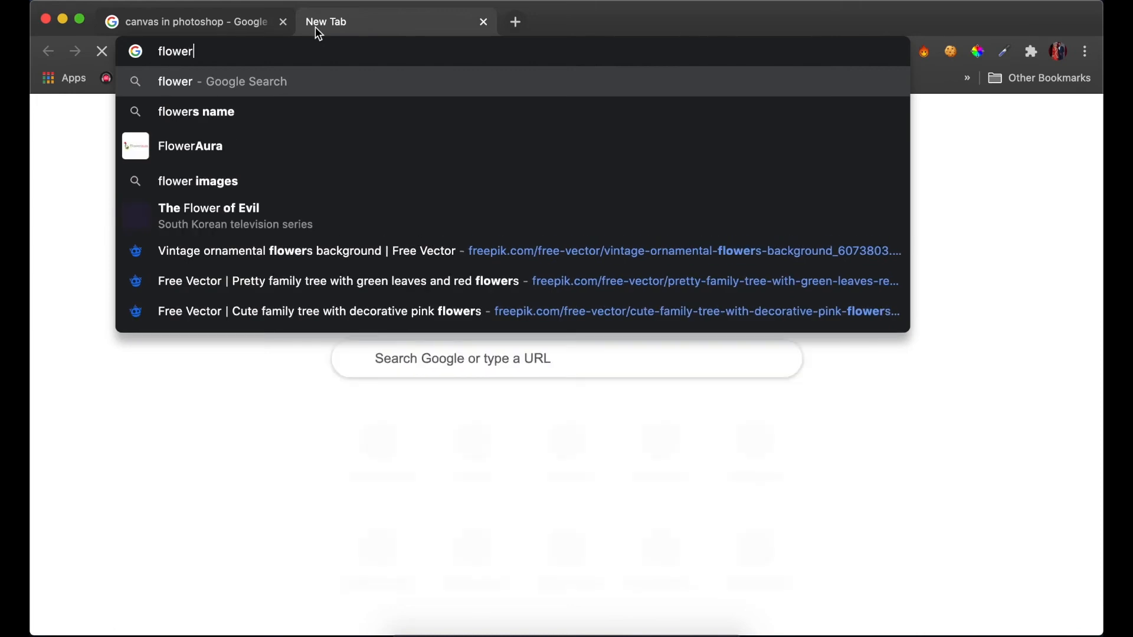
{"action": "left_click", "coordinate": [299, 87]}
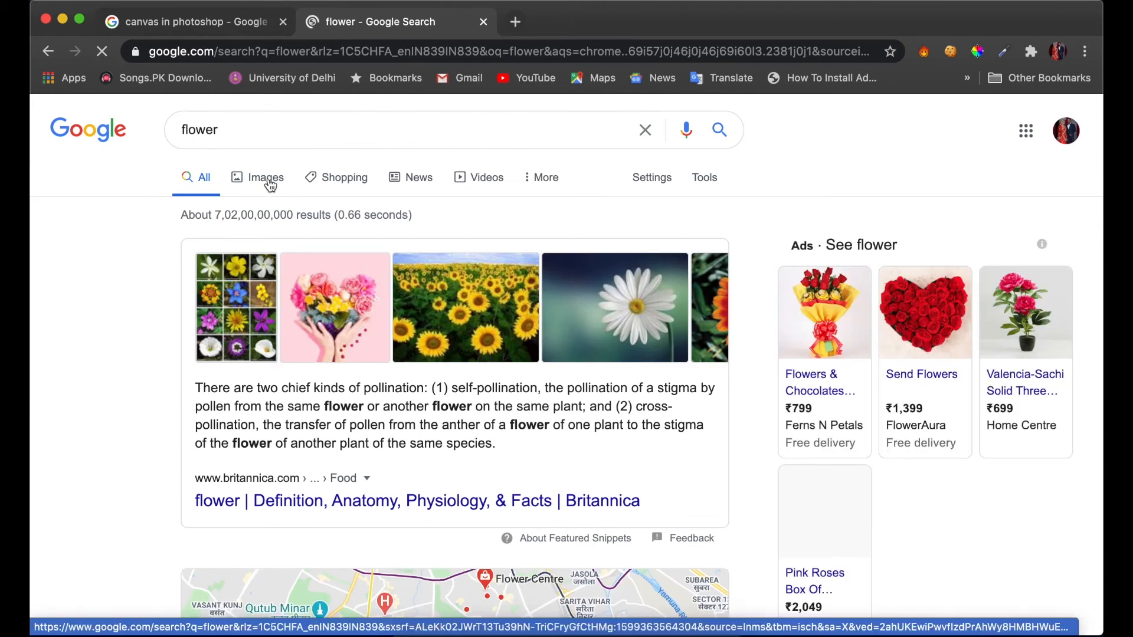
{"action": "left_click", "coordinate": [270, 184]}
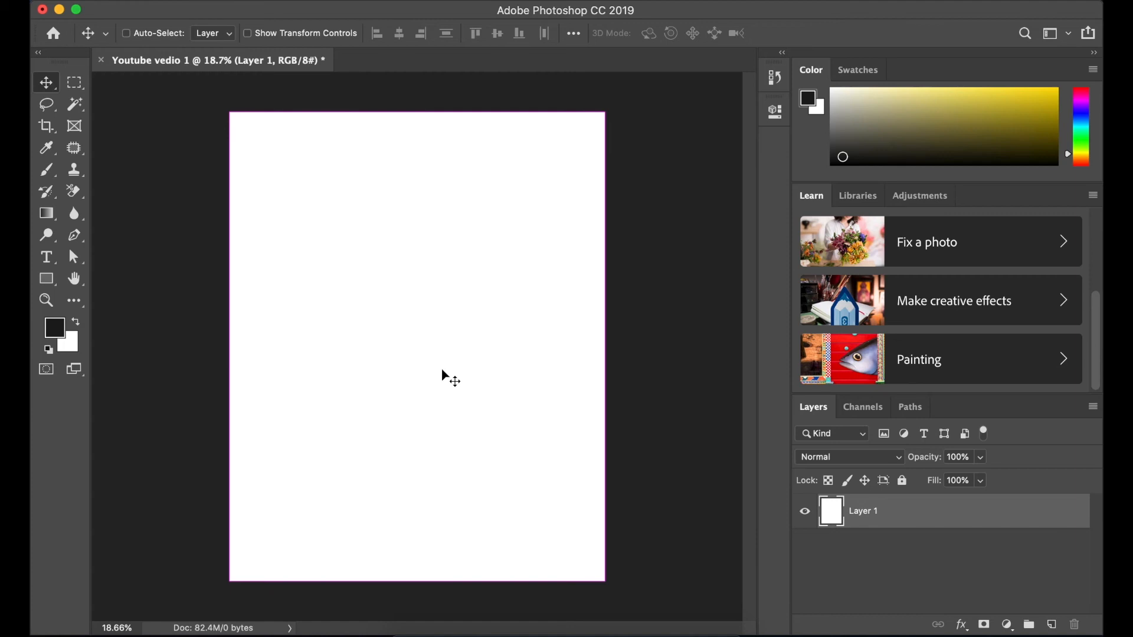
Paste the pink rose picture into the Photoshop document and scale it up to the full canvas height
{"action": "key", "text": "super+v"}
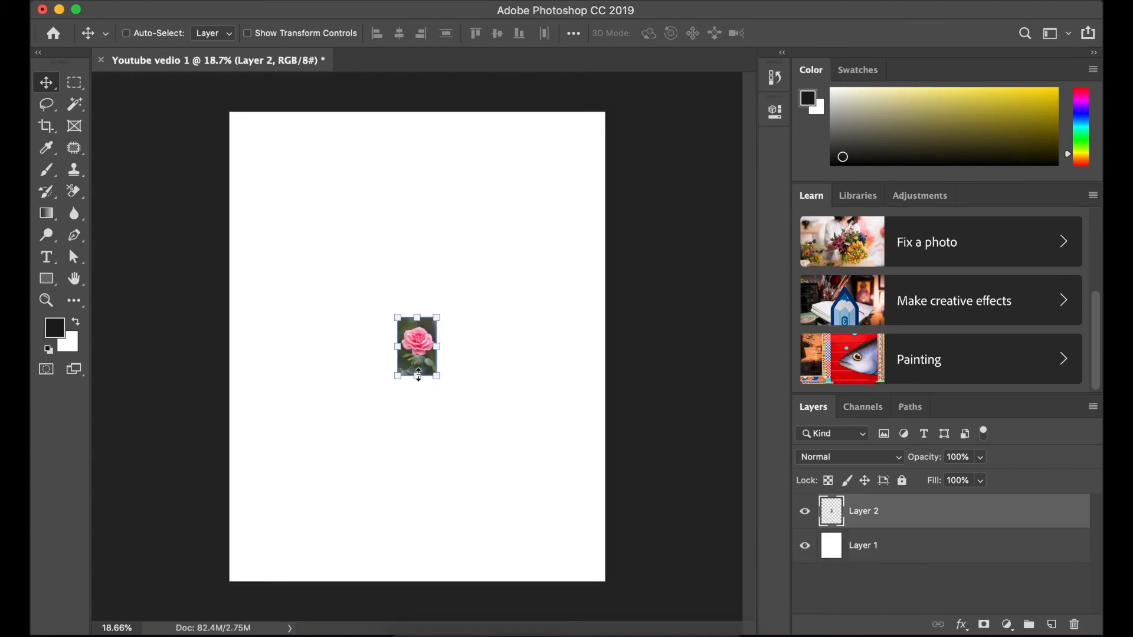
{"action": "key", "text": "super+t"}
{"action": "left_click_drag", "start_coordinate": [416, 376], "coordinate": [416, 111]}
{"action": "key", "text": "super+z"}
{"action": "left_click_drag", "start_coordinate": [417, 376], "coordinate": [431, 582]}
{"action": "key", "text": "Return"}
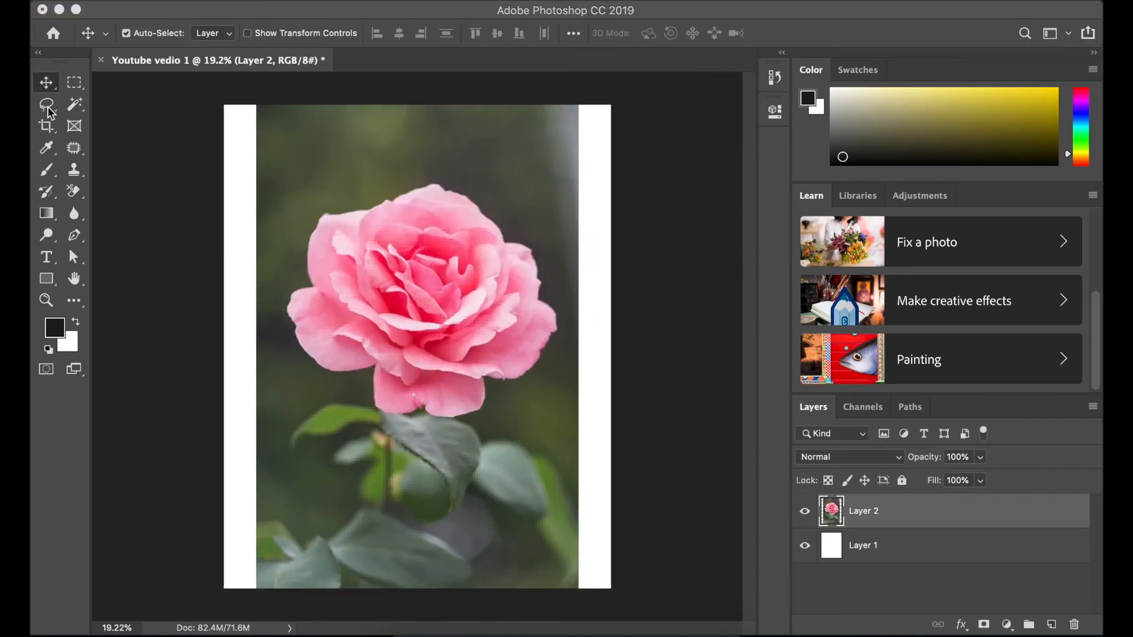
Trace a freehand Lasso selection around the rose, its stem and leaves down to the picture's lower edge
{"action": "left_click", "coordinate": [47, 107]}
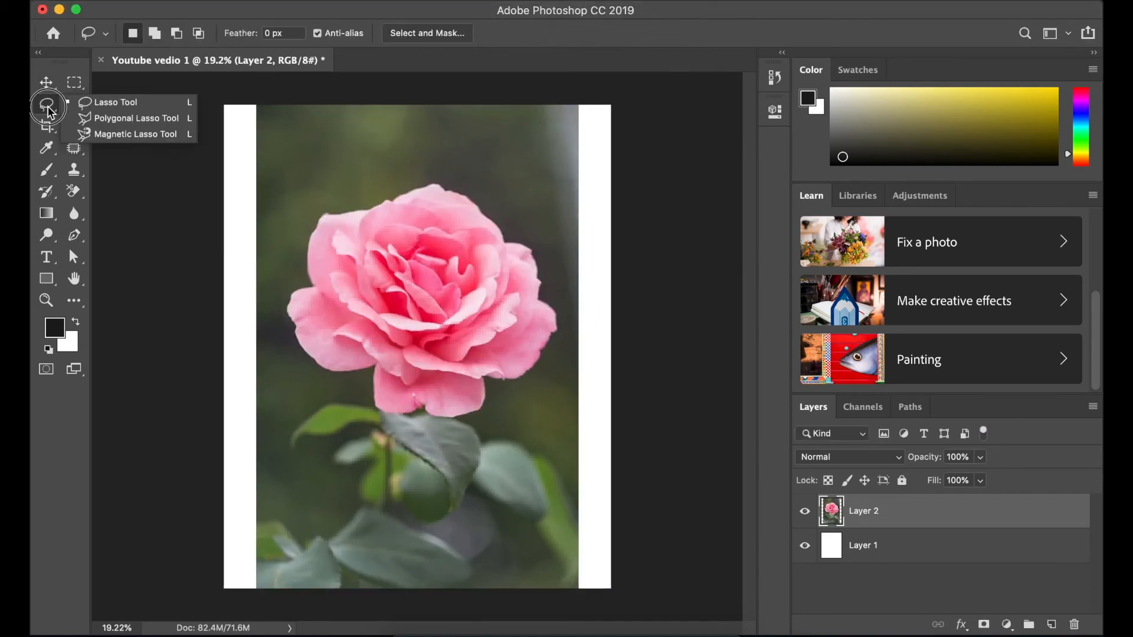
{"action": "left_click", "coordinate": [94, 102]}
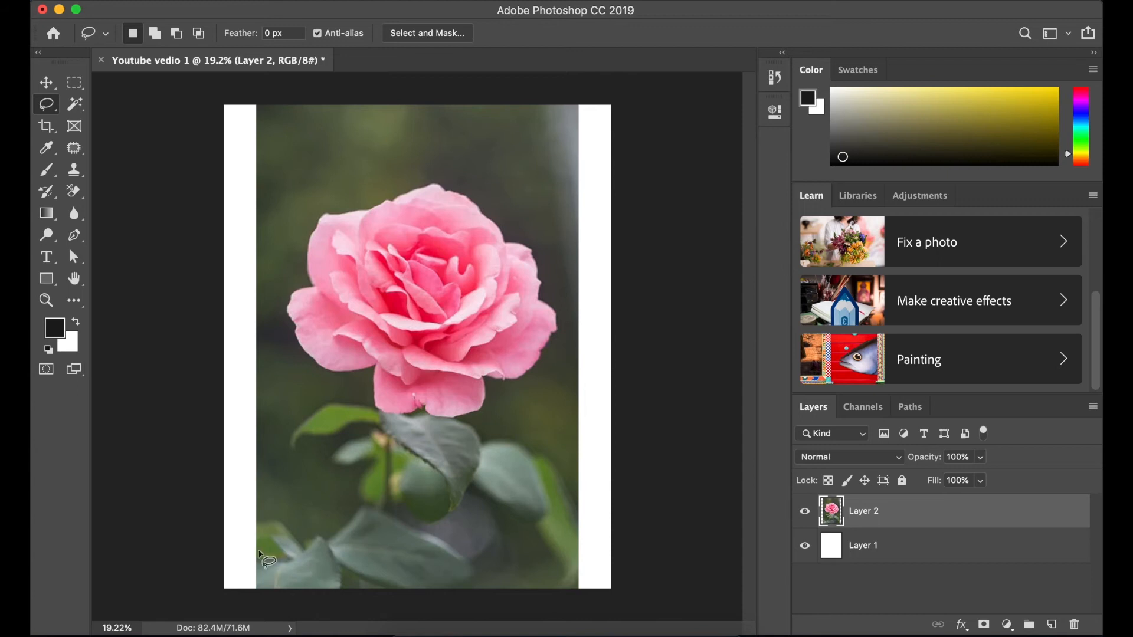
{"action": "left_click", "coordinate": [257, 524]}
{"action": "left_click", "coordinate": [266, 523]}
{"action": "mouse_move", "coordinate": [267, 523]}
{"action": "left_mouse_down"}
{"action": "mouse_move", "coordinate": [308, 548]}
{"action": "mouse_move", "coordinate": [376, 503]}
{"action": "mouse_move", "coordinate": [361, 485]}
{"action": "mouse_move", "coordinate": [377, 459]}
{"action": "mouse_move", "coordinate": [339, 468]}
{"action": "mouse_move", "coordinate": [330, 455]}
{"action": "mouse_move", "coordinate": [382, 427]}
{"action": "mouse_move", "coordinate": [306, 439]}
{"action": "left_mouse_up"}
{"action": "mouse_move", "coordinate": [297, 444]}
{"action": "left_mouse_down"}
{"action": "mouse_move", "coordinate": [298, 426]}
{"action": "mouse_move", "coordinate": [332, 409]}
{"action": "mouse_move", "coordinate": [380, 431]}
{"action": "mouse_move", "coordinate": [367, 372]}
{"action": "mouse_move", "coordinate": [312, 363]}
{"action": "mouse_move", "coordinate": [287, 317]}
{"action": "mouse_move", "coordinate": [296, 293]}
{"action": "mouse_move", "coordinate": [319, 290]}
{"action": "mouse_move", "coordinate": [308, 251]}
{"action": "mouse_move", "coordinate": [321, 217]}
{"action": "mouse_move", "coordinate": [442, 186]}
{"action": "mouse_move", "coordinate": [488, 216]}
{"action": "mouse_move", "coordinate": [532, 259]}
{"action": "mouse_move", "coordinate": [557, 337]}
{"action": "mouse_move", "coordinate": [532, 373]}
{"action": "mouse_move", "coordinate": [487, 381]}
{"action": "mouse_move", "coordinate": [458, 418]}
{"action": "mouse_move", "coordinate": [478, 438]}
{"action": "mouse_move", "coordinate": [477, 469]}
{"action": "mouse_move", "coordinate": [458, 511]}
{"action": "mouse_move", "coordinate": [421, 532]}
{"action": "mouse_move", "coordinate": [468, 567]}
{"action": "mouse_move", "coordinate": [475, 590]}
{"action": "left_mouse_up"}
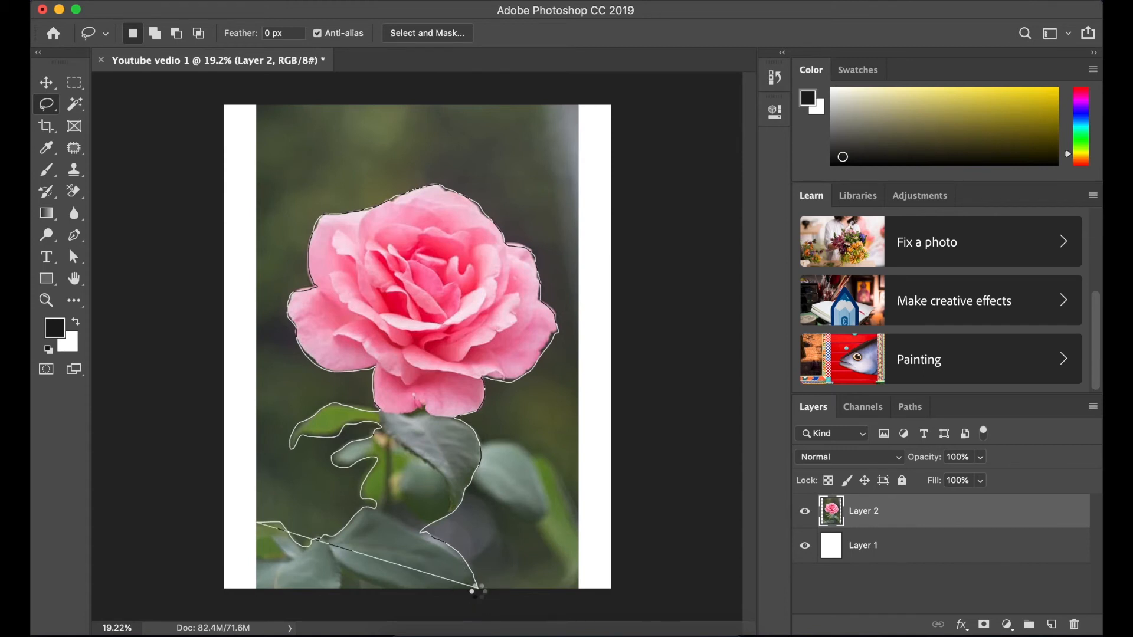
Invert the selection to the background and invert it back to the rose
{"action": "right_click", "coordinate": [473, 590]}
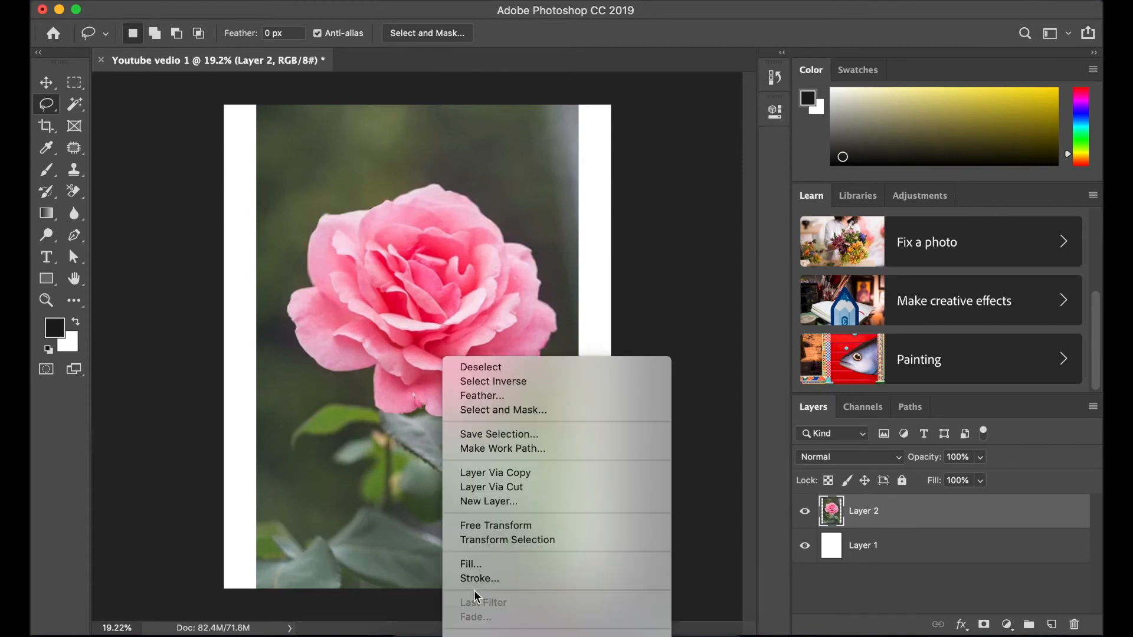
{"action": "left_click", "coordinate": [511, 382]}
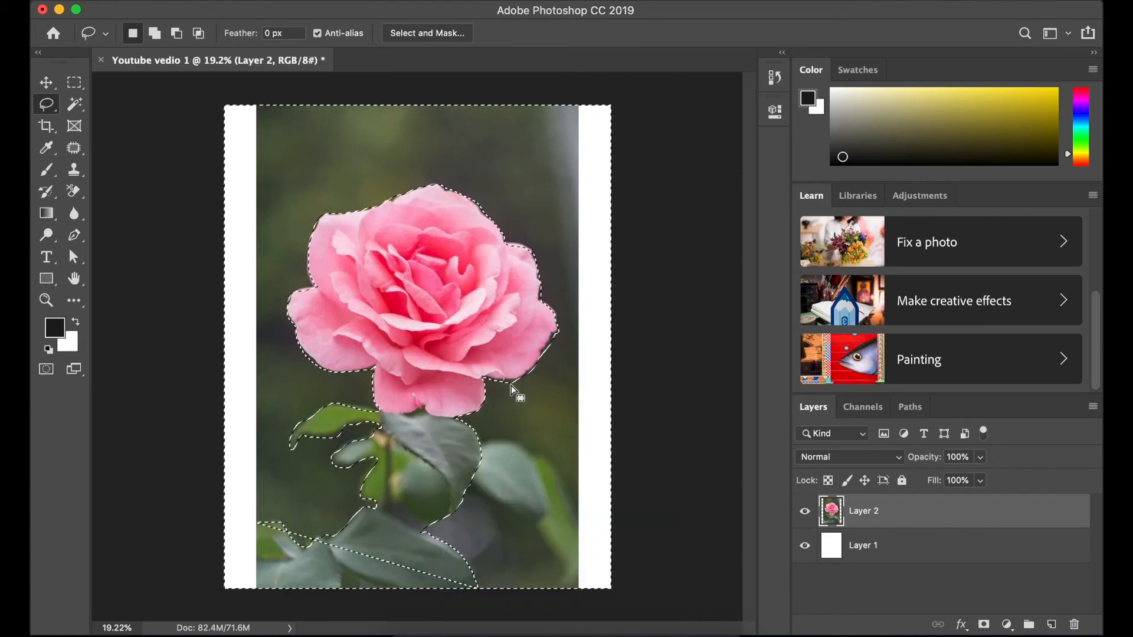
{"action": "key", "text": "super+shift+i"}
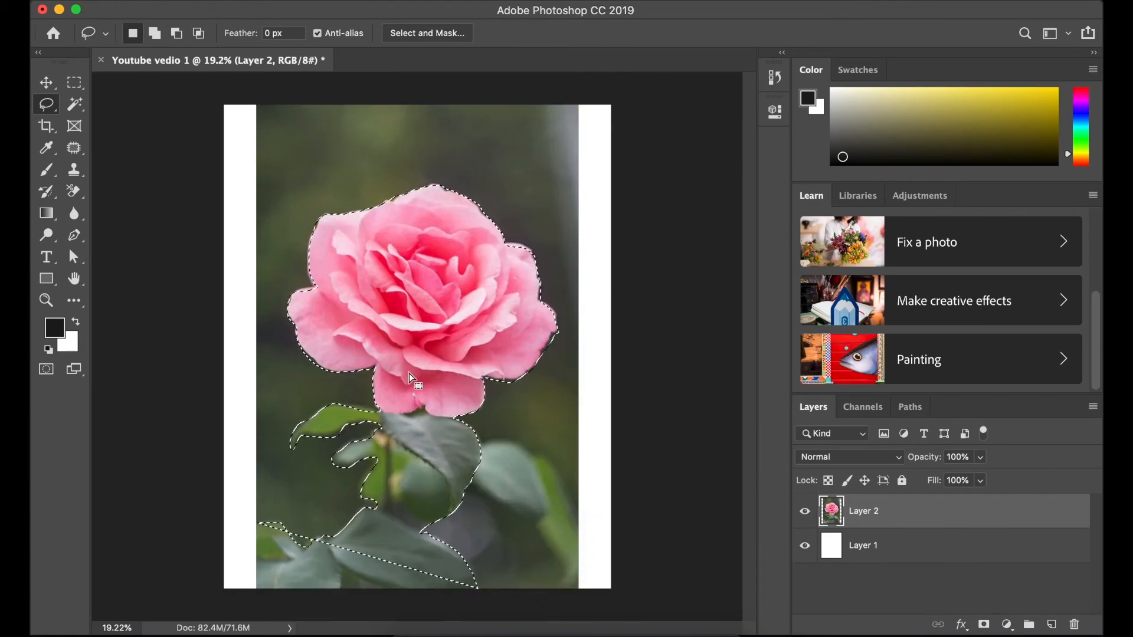
Copy the selected rose onto a new layer and hide Layer 2
{"action": "scroll", "coordinate": [413, 371], "scroll_direction": "up", "scroll_amount": 10}
{"action": "scroll", "coordinate": [414, 369], "scroll_direction": "down", "scroll_amount": 5}
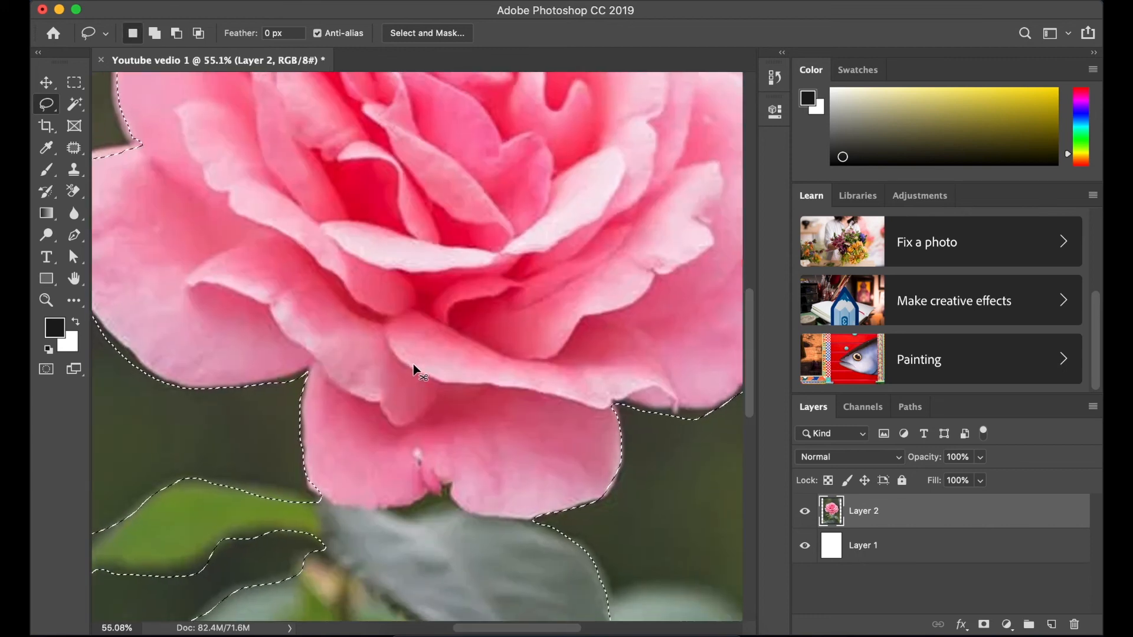
{"action": "key", "text": "super+j"}
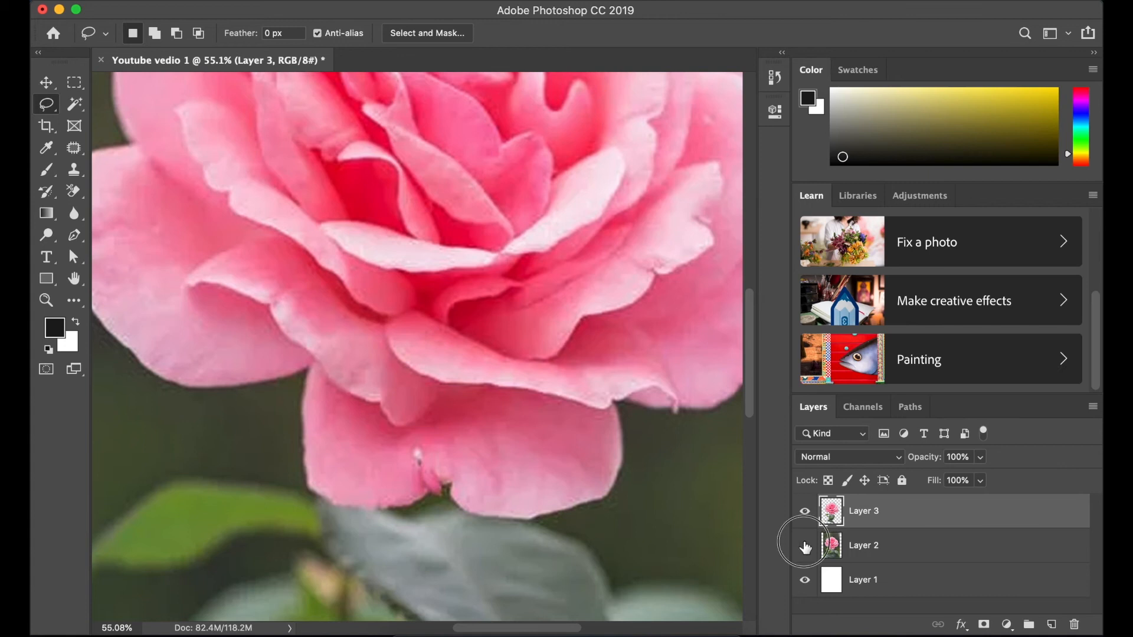
{"action": "left_click", "coordinate": [804, 545]}
{"action": "scroll", "coordinate": [514, 431], "scroll_direction": "down", "scroll_amount": 5}
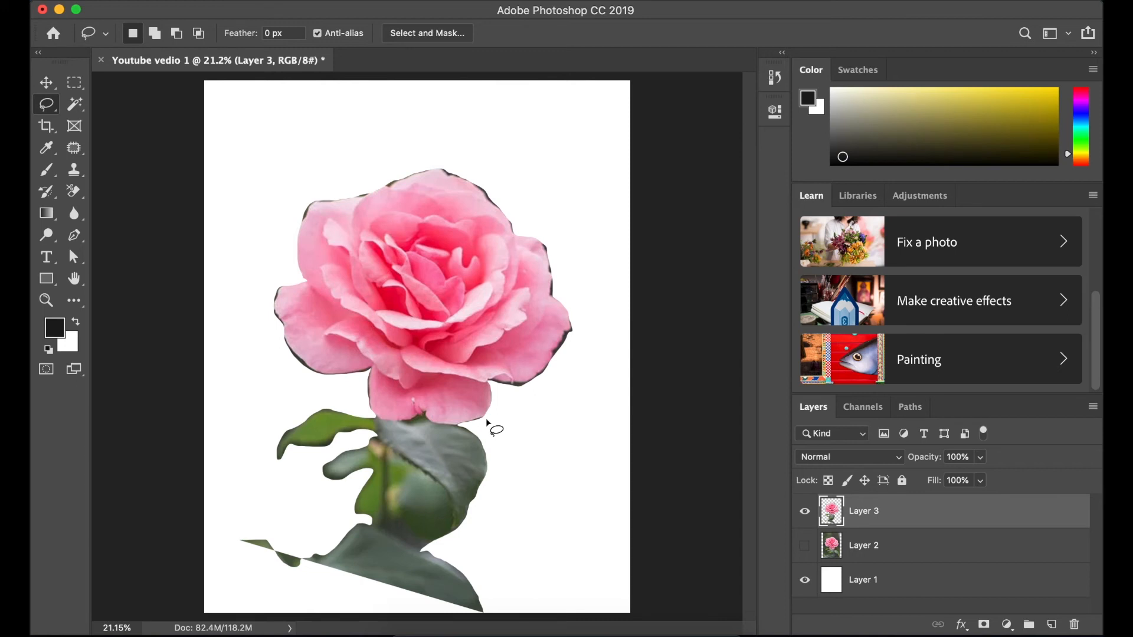
Lasso a small area over the dark fringe on the edge of the rose's left petal
{"action": "scroll", "coordinate": [264, 295], "scroll_direction": "up", "scroll_amount": 6}
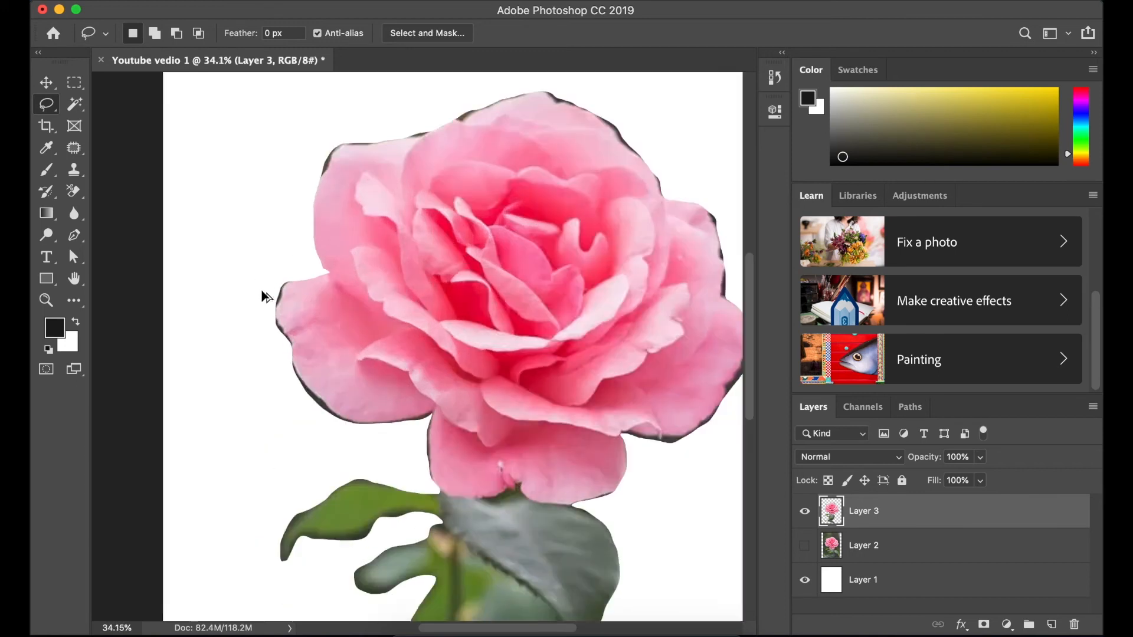
{"action": "mouse_move", "coordinate": [304, 345]}
{"action": "left_mouse_down"}
{"action": "mouse_move", "coordinate": [327, 318]}
{"action": "mouse_move", "coordinate": [339, 272]}
{"action": "mouse_move", "coordinate": [330, 261]}
{"action": "mouse_move", "coordinate": [310, 259]}
{"action": "mouse_move", "coordinate": [291, 304]}
{"action": "mouse_move", "coordinate": [292, 353]}
{"action": "left_mouse_up"}
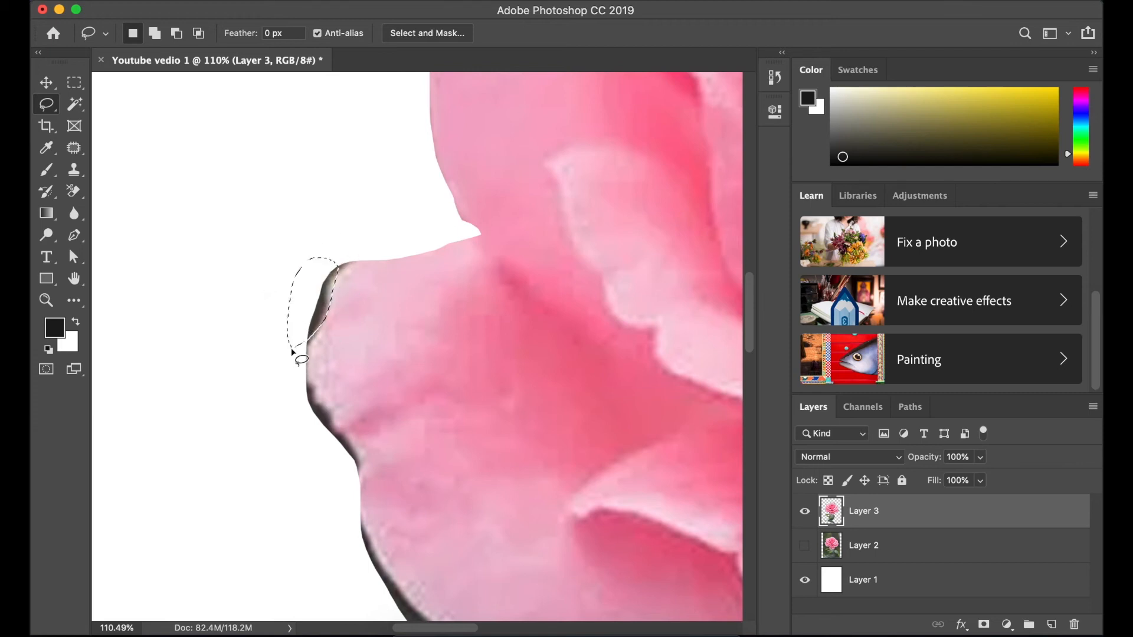
{"action": "scroll", "coordinate": [292, 352], "scroll_direction": "down", "scroll_amount": 4}
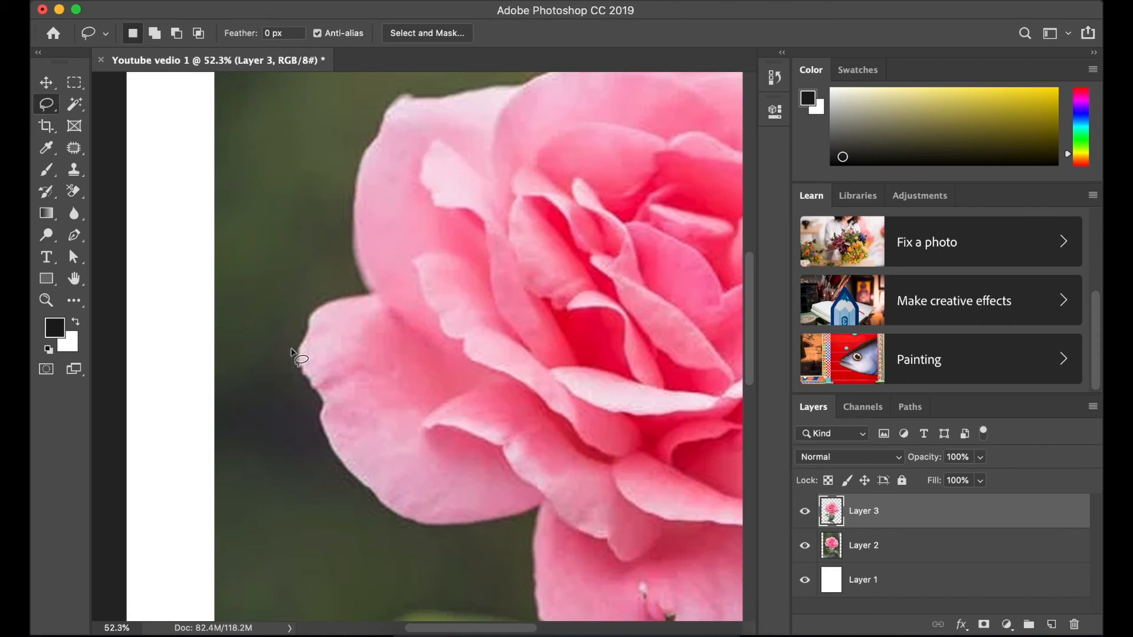
Undo the layer copy of the rose and deselect the restored outline on Layer 2
{"action": "key", "text": "super+z"}
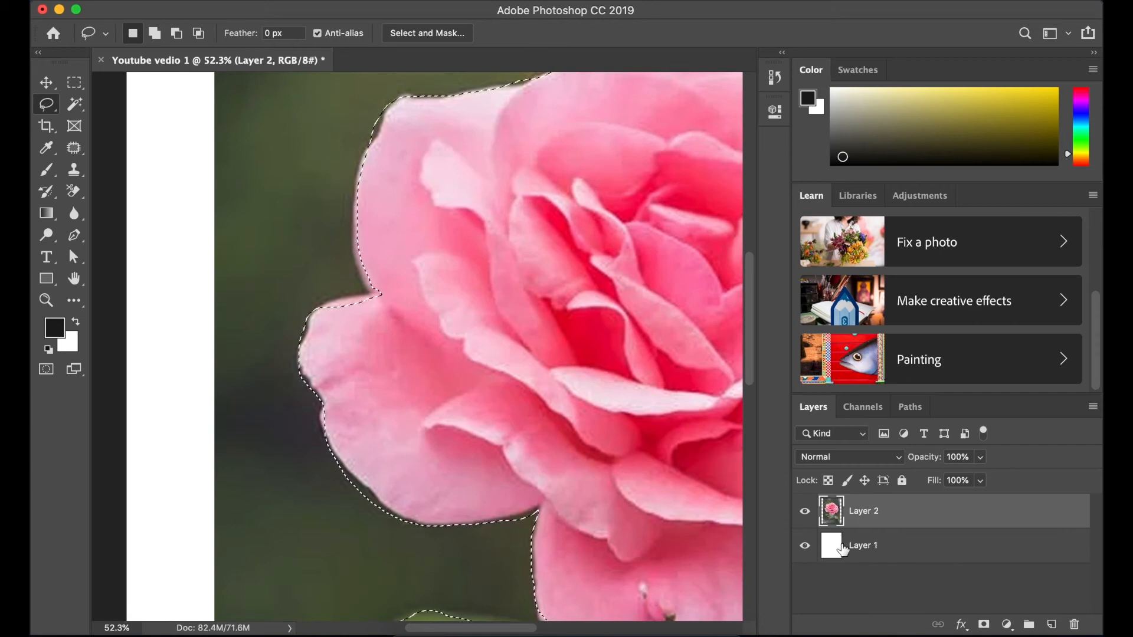
{"action": "key", "text": "super+d"}
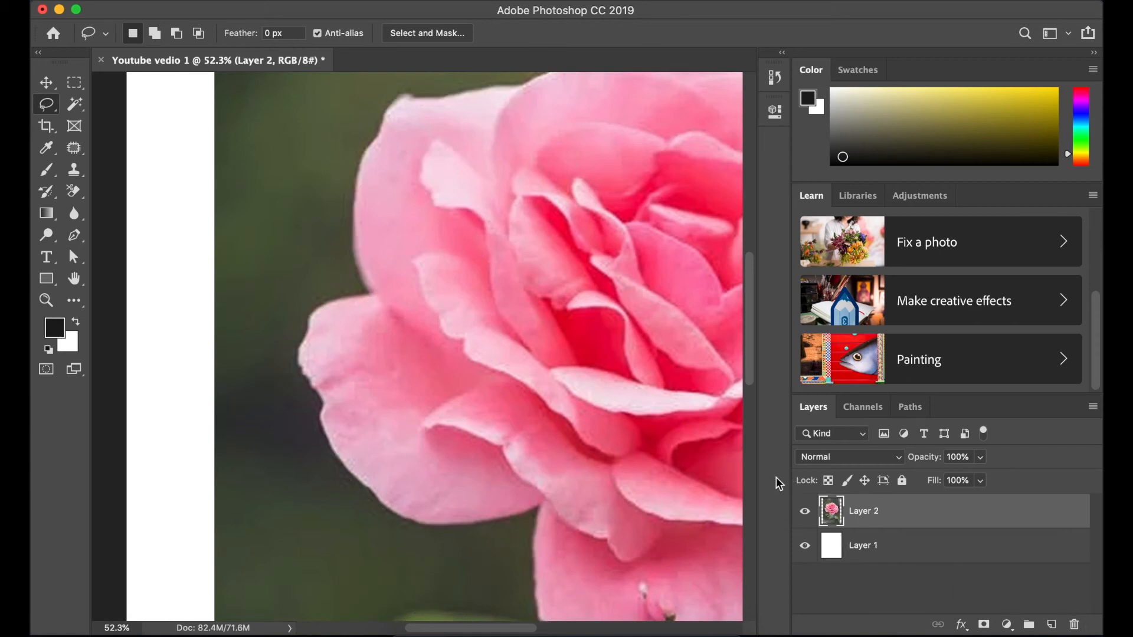
{"action": "scroll", "coordinate": [230, 399], "scroll_direction": "down", "scroll_amount": 5}
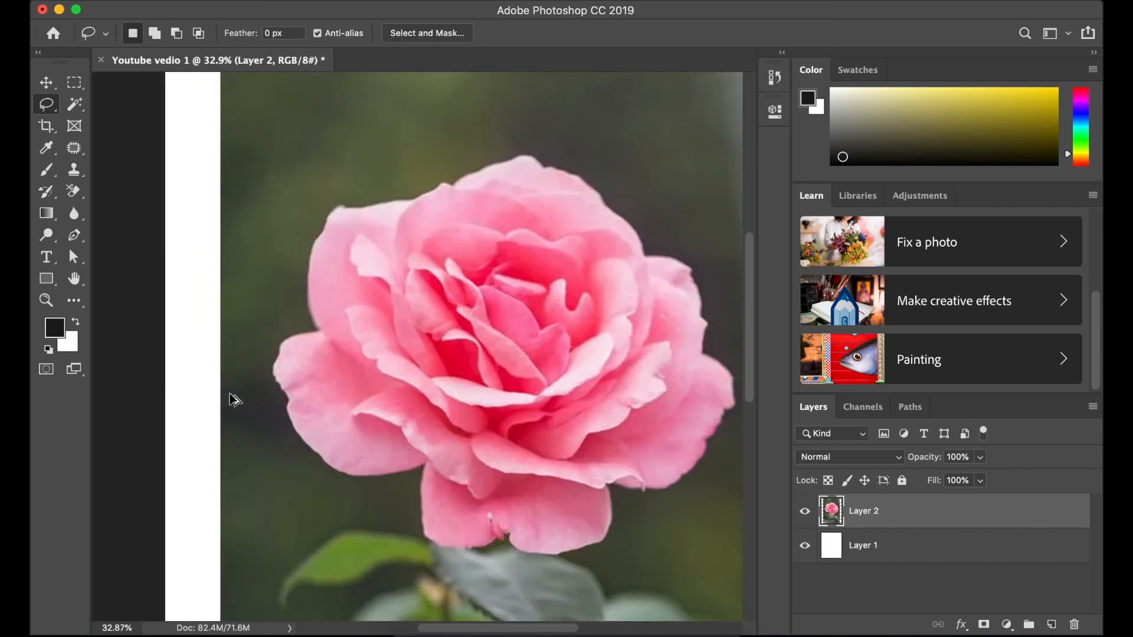
{"action": "scroll", "coordinate": [235, 400], "scroll_direction": "down", "scroll_amount": 1}
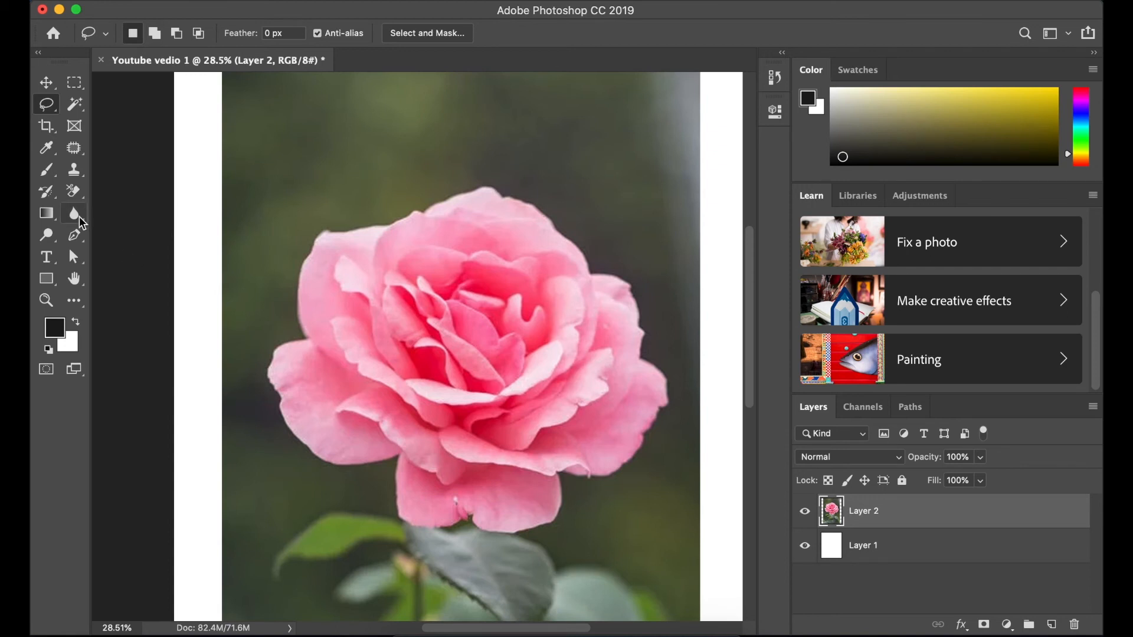
Outline the left half of the rose with the Polygonal Lasso tool and discard the selection
{"action": "left_click", "coordinate": [52, 112]}
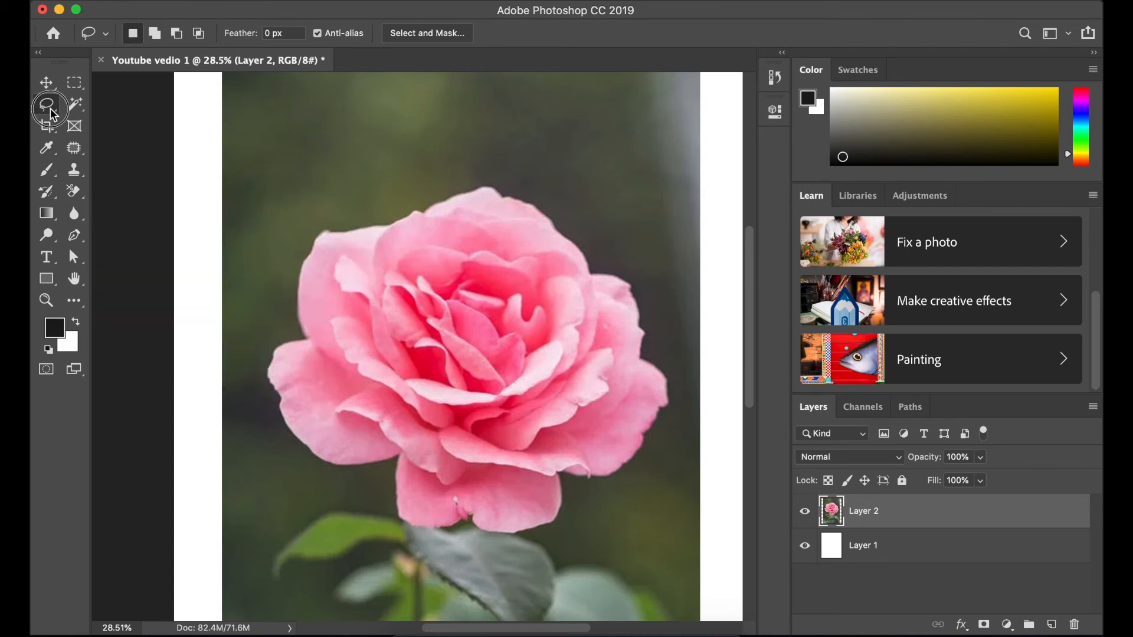
{"action": "left_click", "coordinate": [88, 106]}
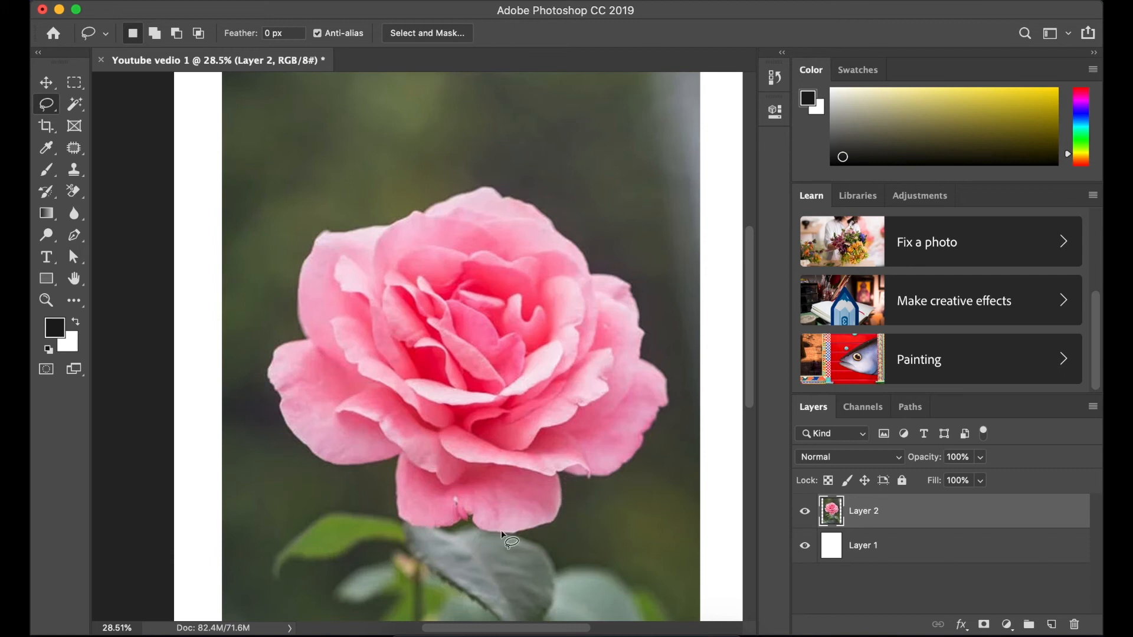
{"action": "left_click", "coordinate": [46, 108]}
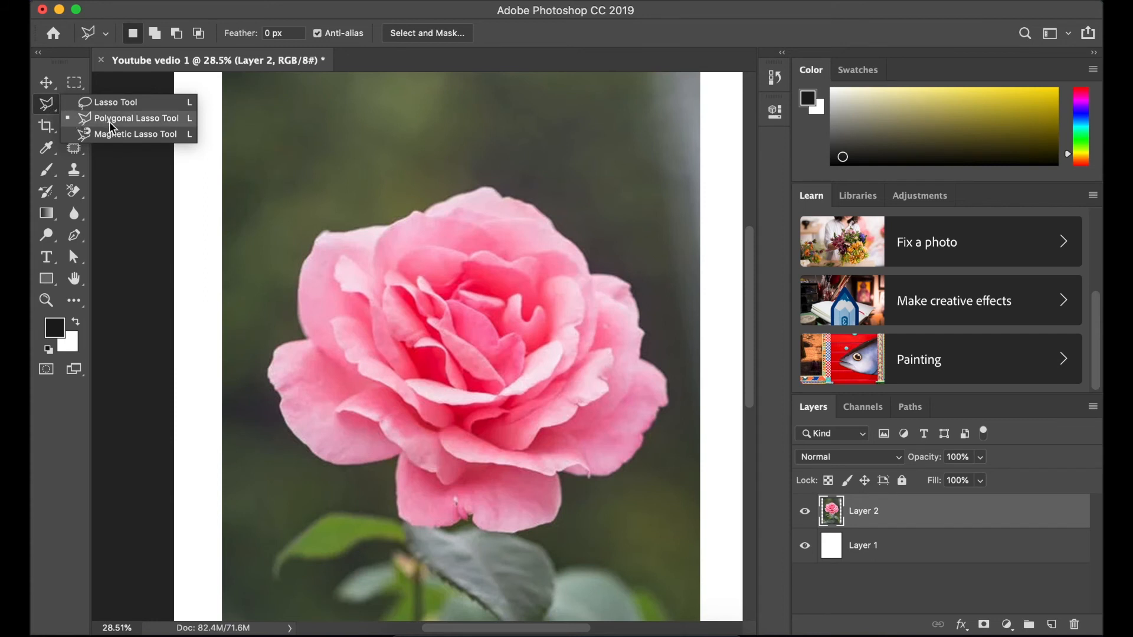
{"action": "left_click", "coordinate": [154, 118]}
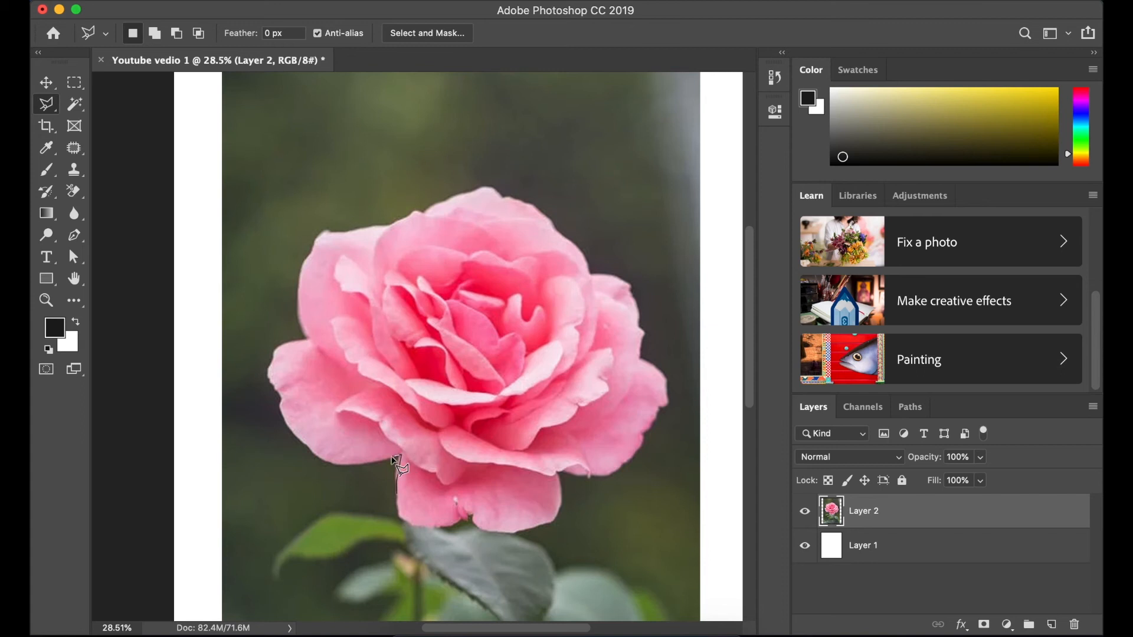
{"action": "left_click", "coordinate": [326, 462]}
{"action": "scroll", "coordinate": [282, 410], "scroll_direction": "up", "scroll_amount": 2}
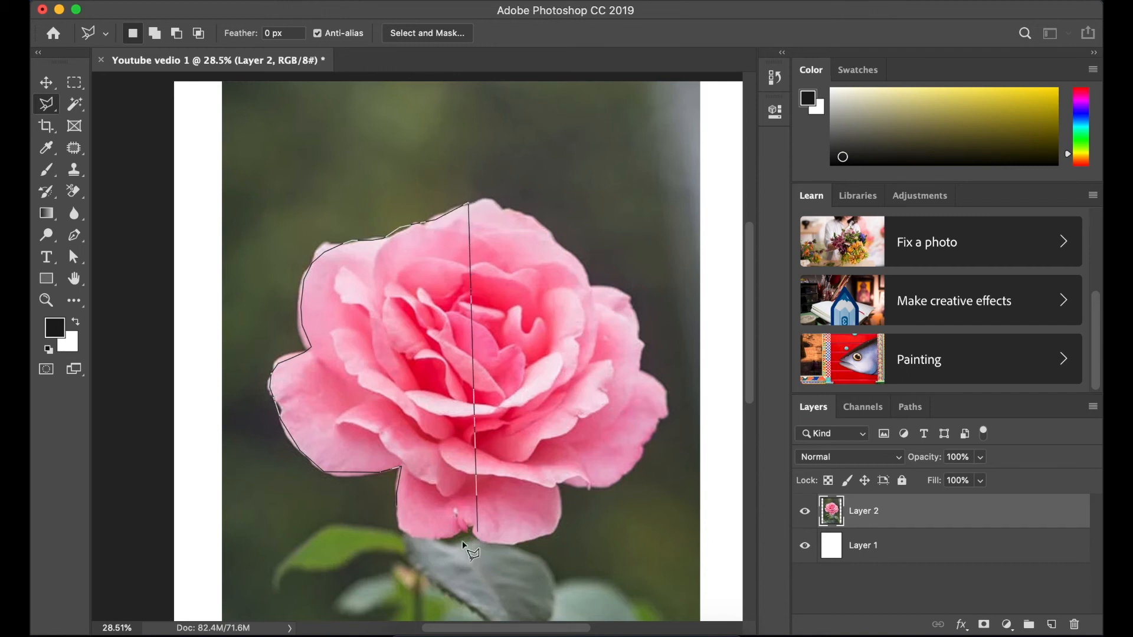
{"action": "left_click", "coordinate": [397, 506]}
{"action": "key", "text": "super+d"}
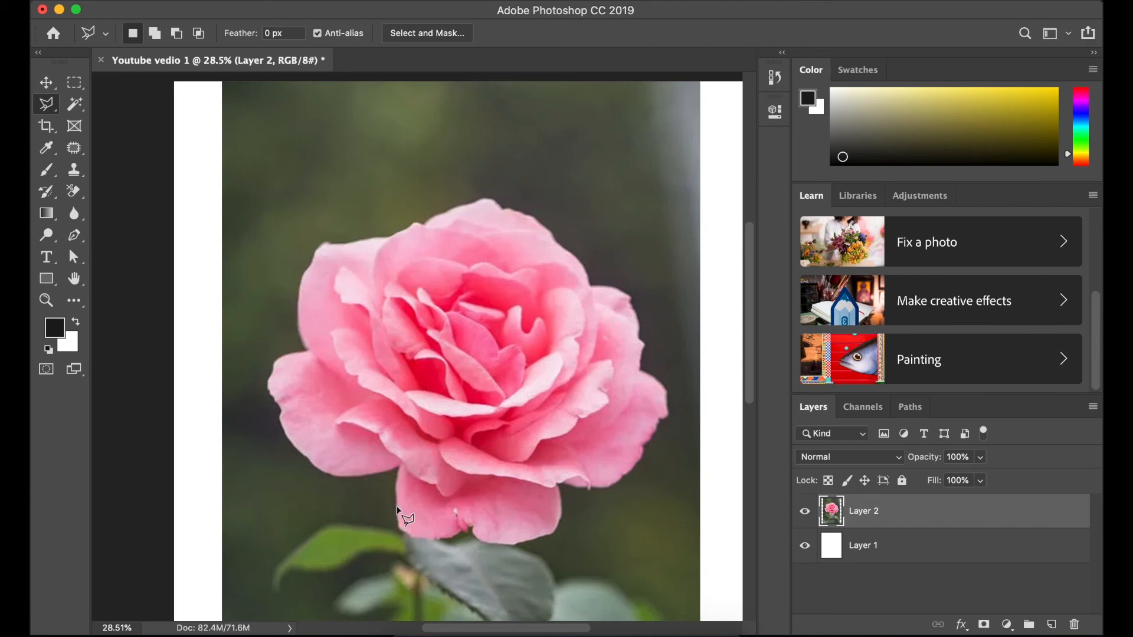
Trace the whole outline of the rose on Layer 2 with the Magnetic Lasso tool and close it into a selection
{"action": "scroll", "coordinate": [402, 494], "scroll_direction": "down", "scroll_amount": 4}
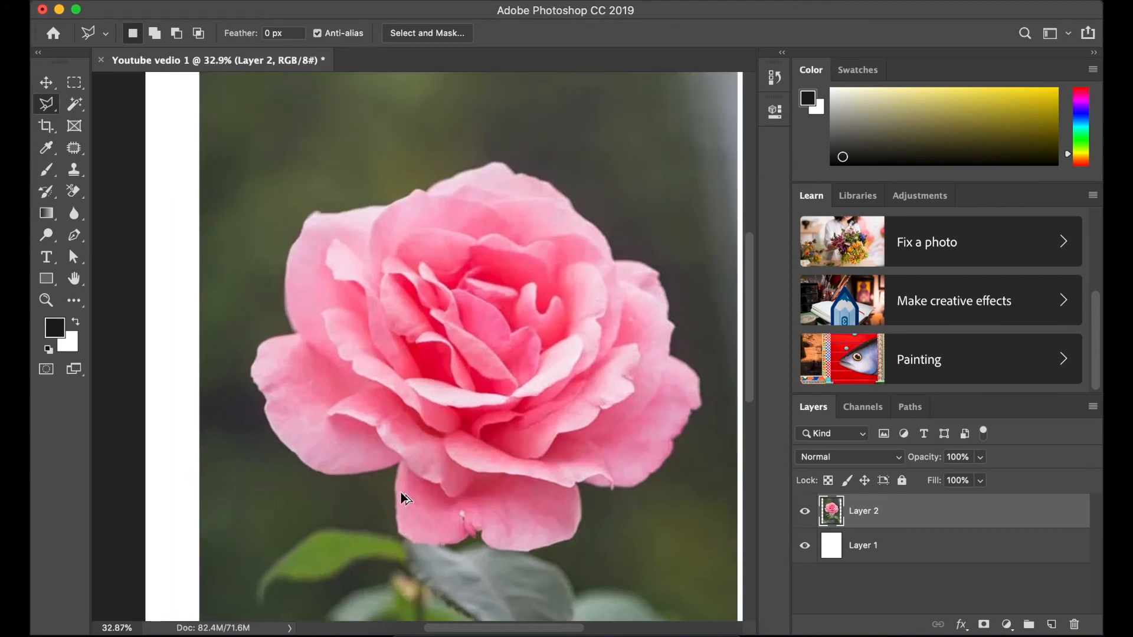
{"action": "left_click", "coordinate": [55, 108]}
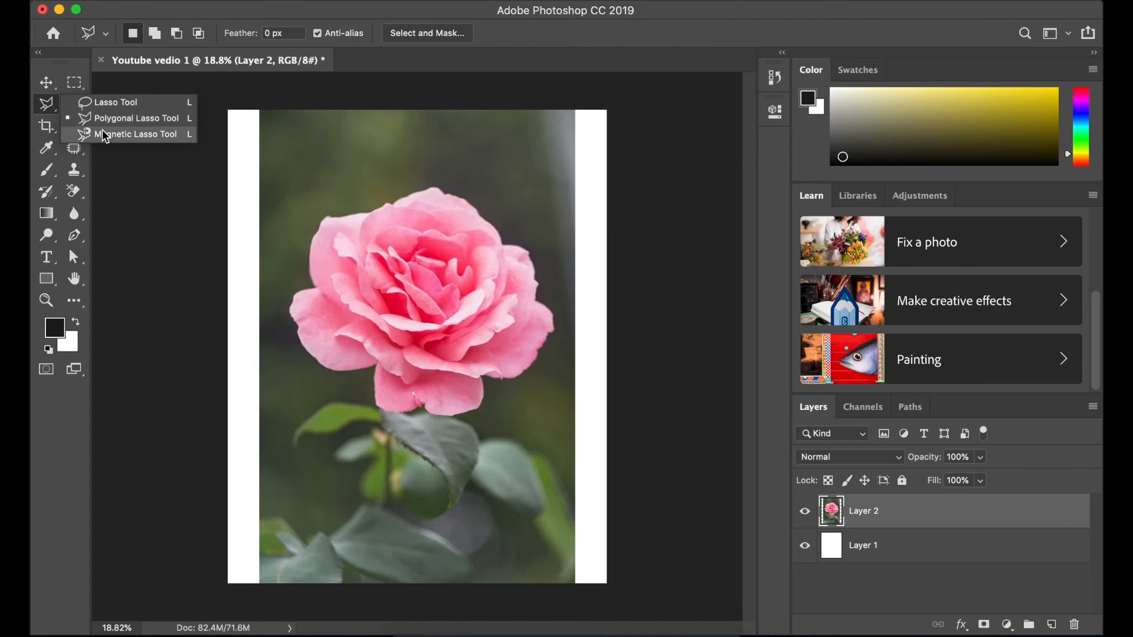
{"action": "left_click", "coordinate": [125, 135]}
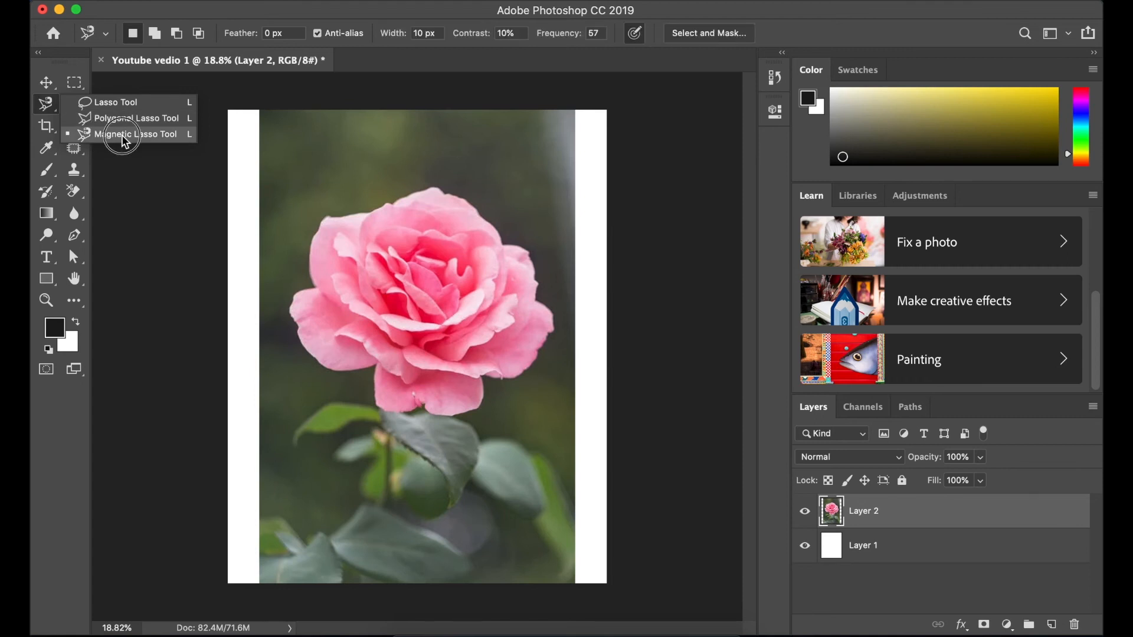
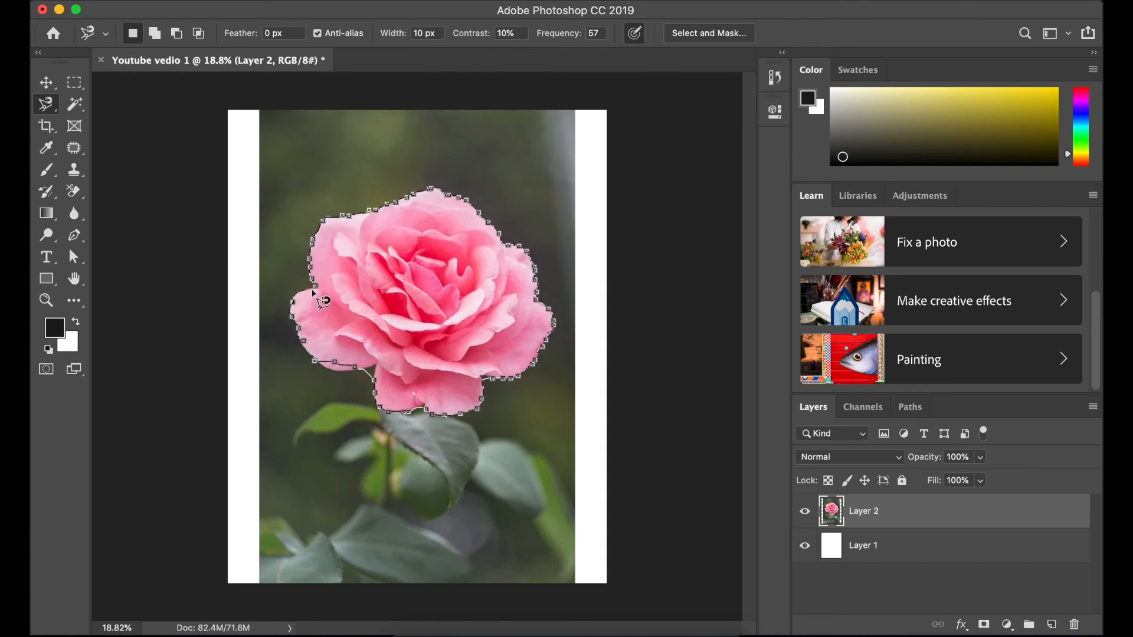
{"action": "key", "text": "Escape"}
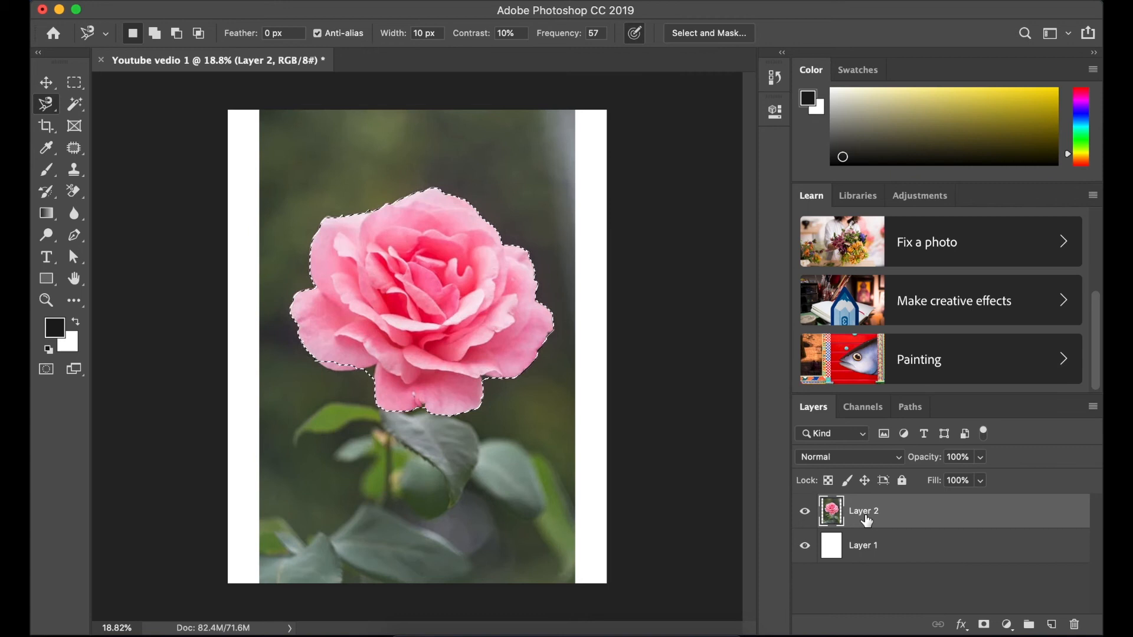
Copy the Magnetic Lasso selection of the rose onto a new layer and hide Layer 2
{"action": "key", "text": "ctrl+j"}
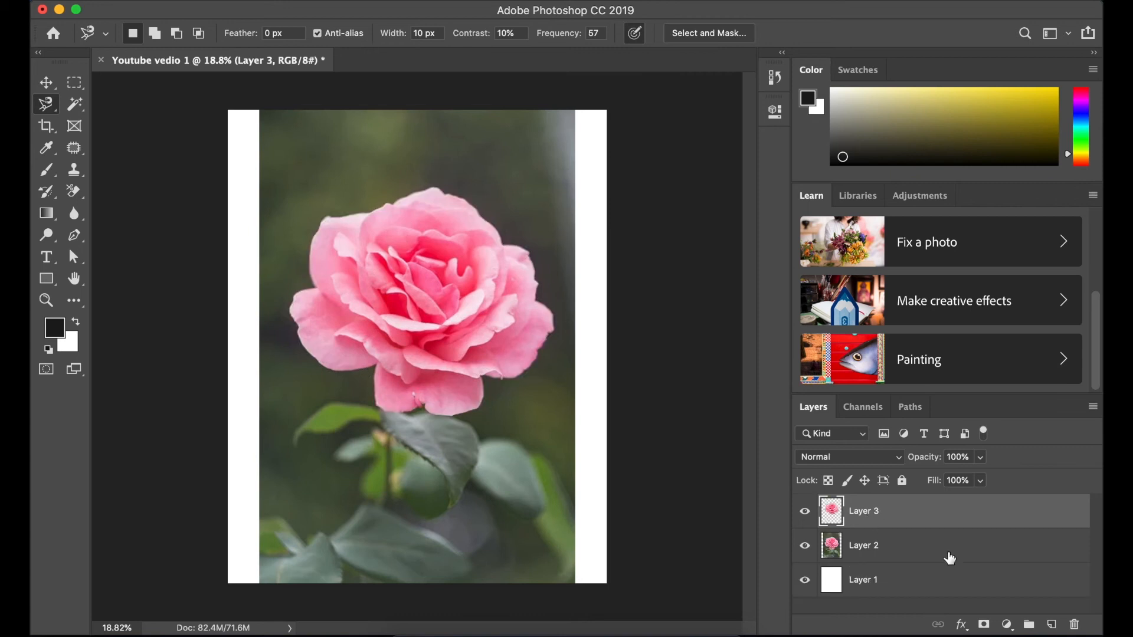
{"action": "left_click", "coordinate": [806, 547]}
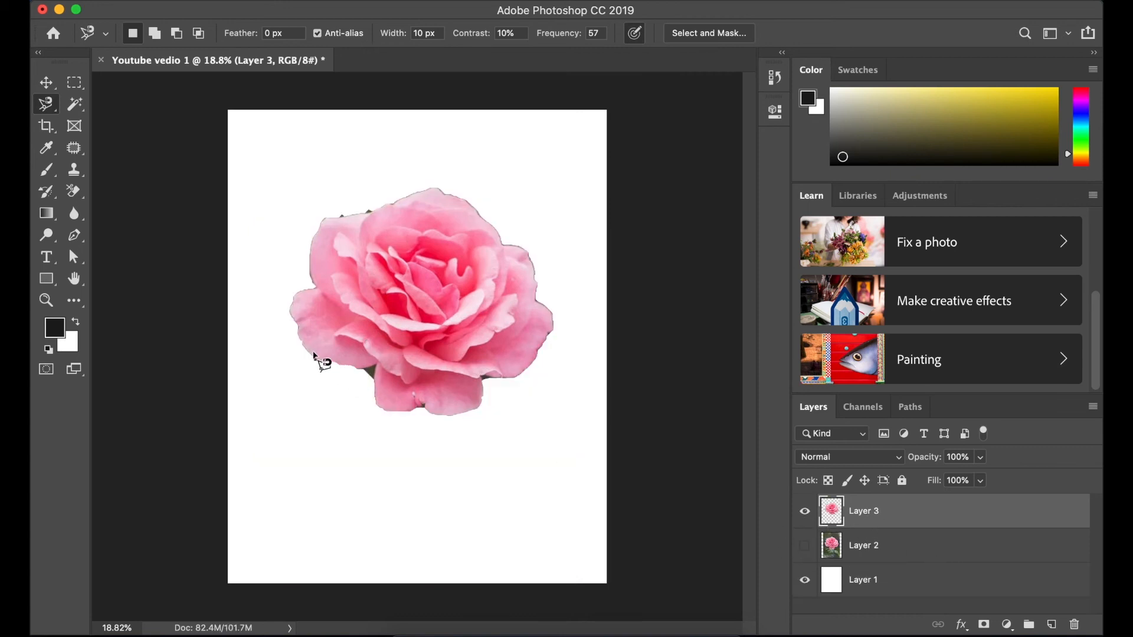
Undo the hiding of Layer 2, the rose's layer copy and its Magnetic Lasso selection
{"action": "left_click", "coordinate": [345, 215]}
{"action": "key", "text": "ctrl+z"}
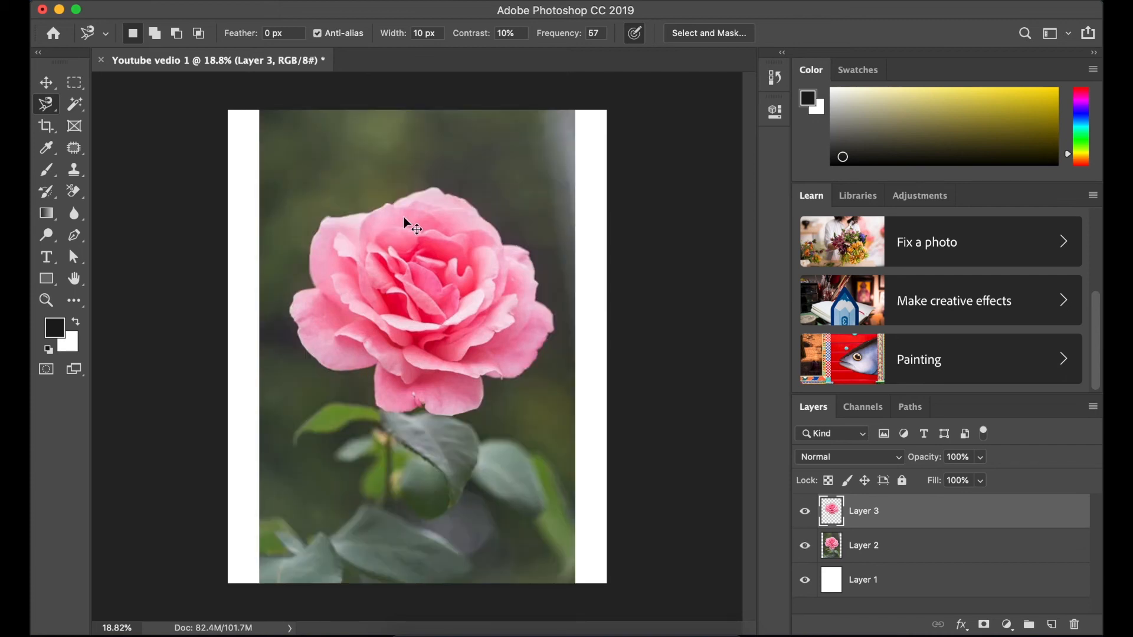
{"action": "key", "text": "ctrl+z"}
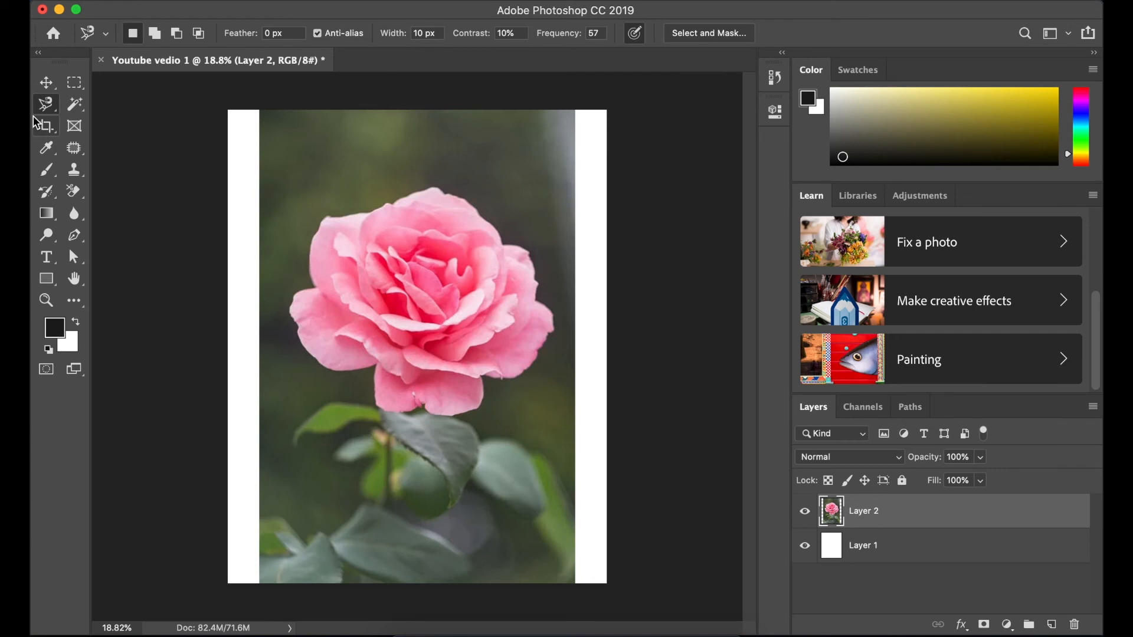
Select the picture's entire background around the rose, leaves included, with the Quick Selection tool at a brush size of 400
{"action": "left_click", "coordinate": [78, 115]}
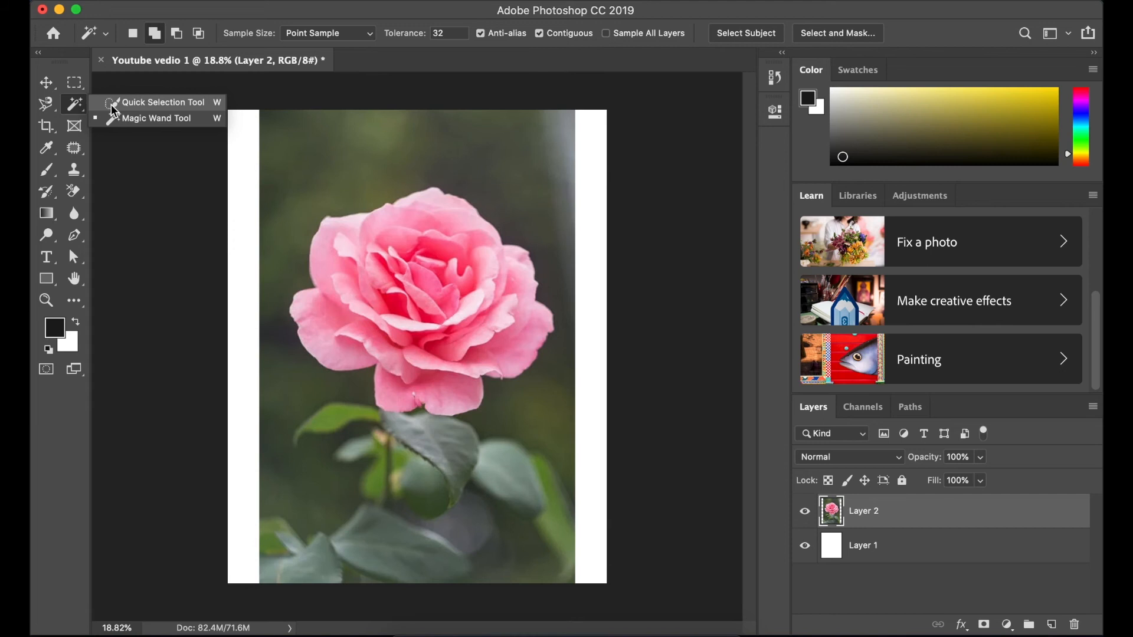
{"action": "left_click", "coordinate": [150, 104]}
{"action": "key", "text": "bracketright"}
{"action": "key", "text": "bracketright"}
{"action": "key", "text": "bracketright"}
{"action": "key", "text": "bracketright"}
{"action": "key", "text": "bracketright"}
{"action": "key", "text": "bracketright"}
{"action": "key", "text": "bracketright"}
{"action": "key", "text": "bracketright"}
{"action": "key", "text": "bracketright"}
{"action": "key", "text": "bracketright"}
{"action": "key", "text": "bracketright"}
{"action": "key", "text": "bracketright"}
{"action": "key", "text": "bracketright"}
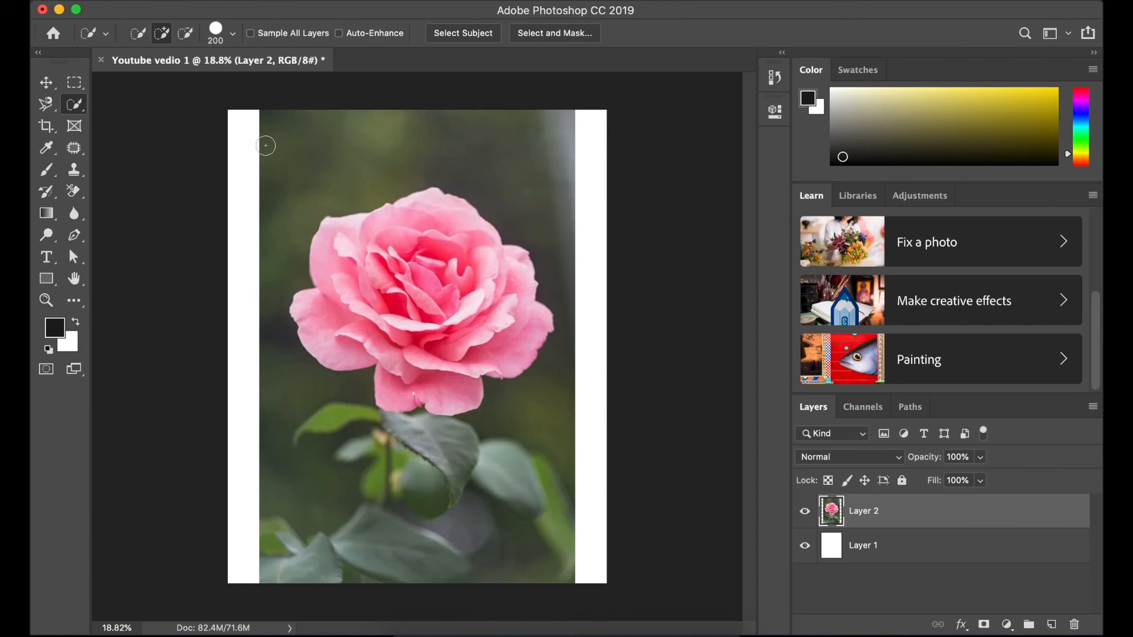
{"action": "key", "text": "bracketleft"}
{"action": "key", "text": "bracketleft"}
{"action": "key", "text": "bracketright"}
{"action": "mouse_move", "coordinate": [273, 141]}
{"action": "left_mouse_down"}
{"action": "mouse_move", "coordinate": [480, 146]}
{"action": "mouse_move", "coordinate": [563, 293]}
{"action": "mouse_move", "coordinate": [568, 360]}
{"action": "mouse_move", "coordinate": [545, 399]}
{"action": "mouse_move", "coordinate": [557, 457]}
{"action": "mouse_move", "coordinate": [541, 505]}
{"action": "mouse_move", "coordinate": [520, 521]}
{"action": "mouse_move", "coordinate": [447, 523]}
{"action": "left_mouse_up"}
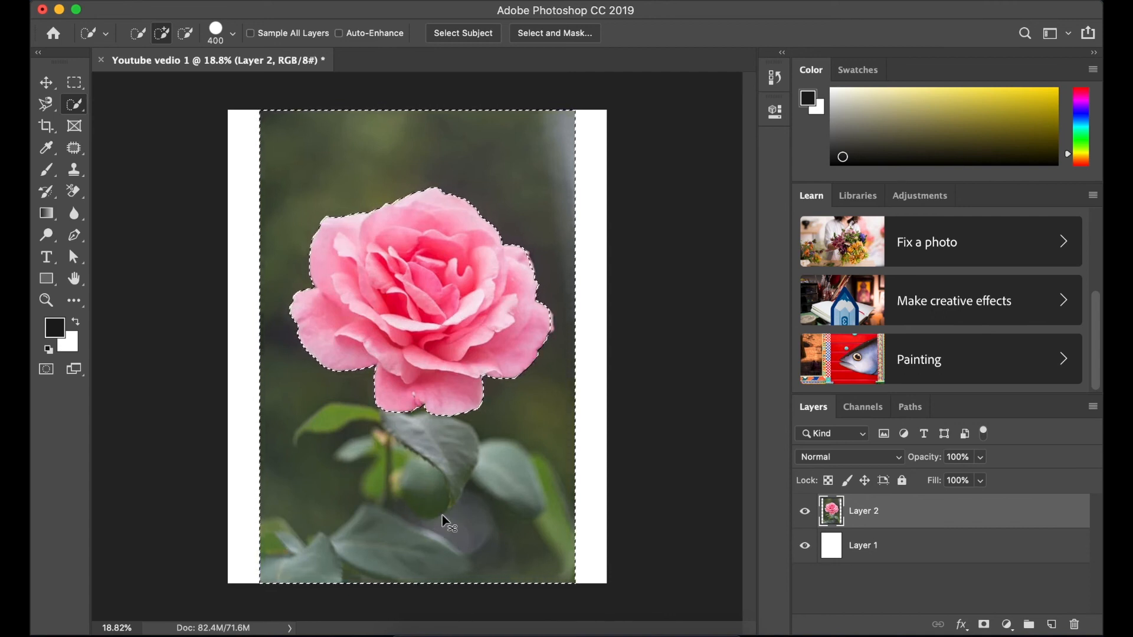
Undo a trial layer copy of the background and invert the selection so it covers the rose
{"action": "key", "text": "super+j"}
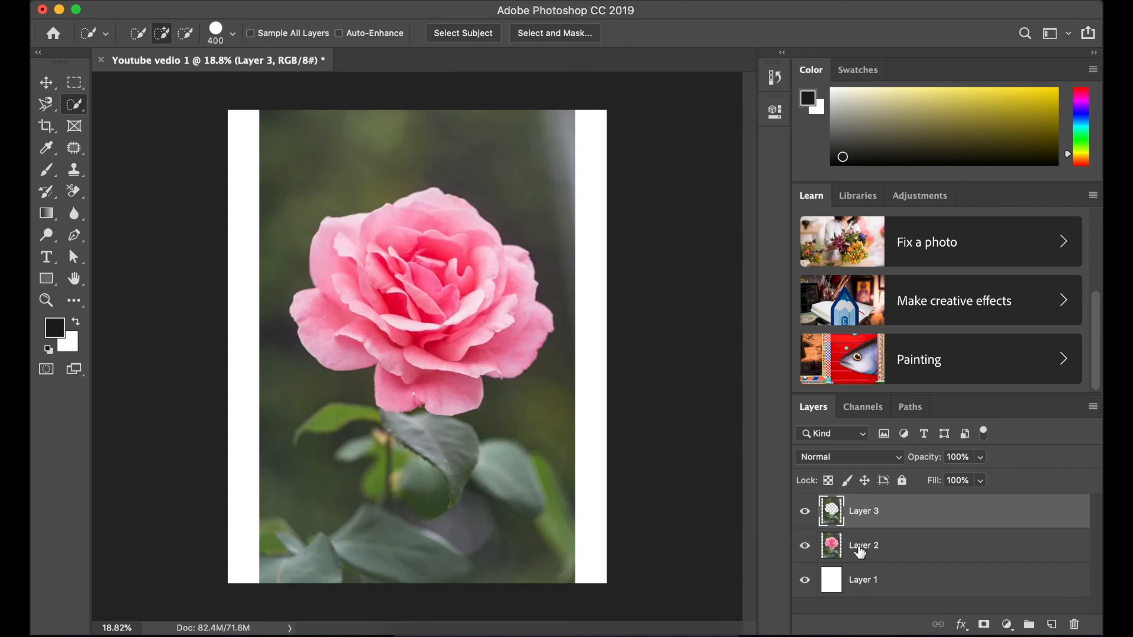
{"action": "key", "text": "super+z"}
{"action": "left_click", "coordinate": [593, 495]}
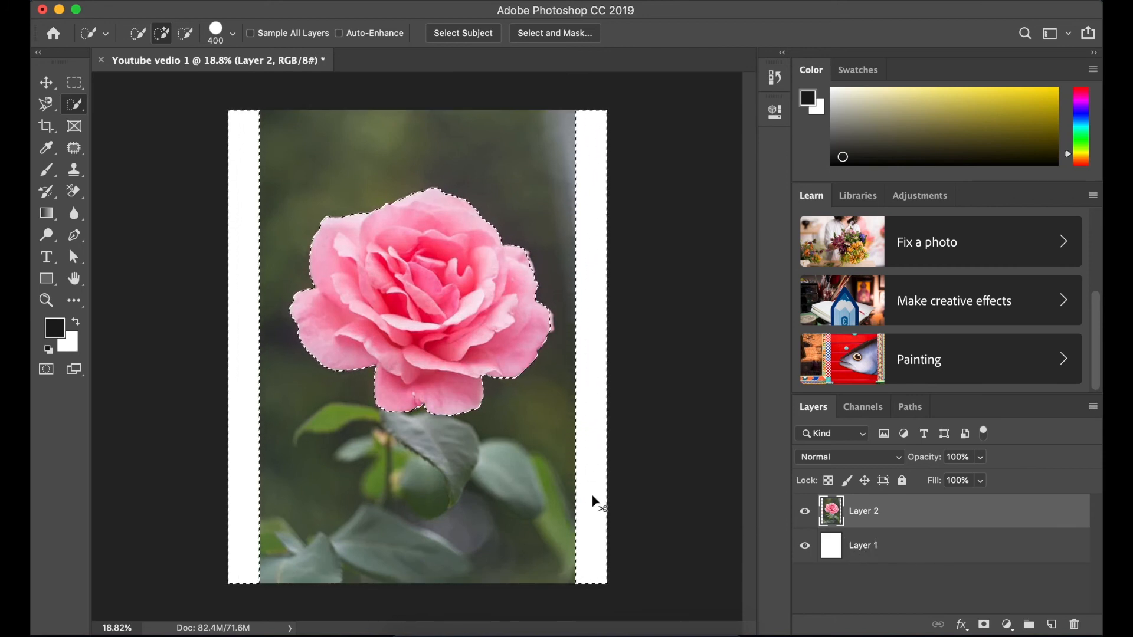
Copy the Quick Selection of the rose onto a new layer, hide Layer 2 and check the cut-out's edges
{"action": "key", "text": "super+j"}
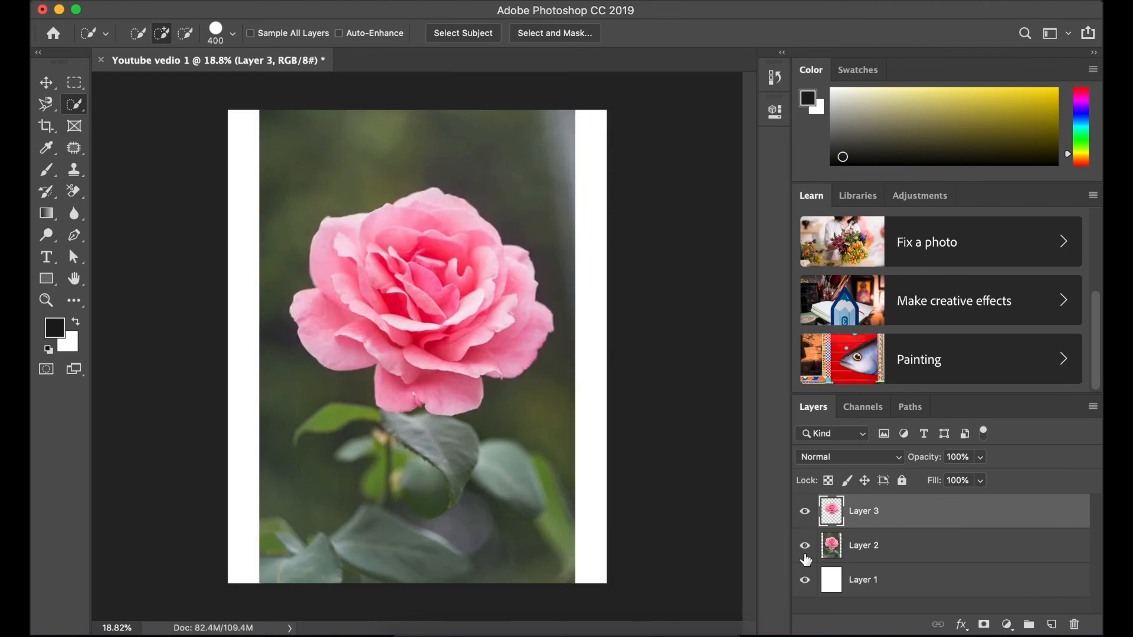
{"action": "left_click", "coordinate": [805, 545]}
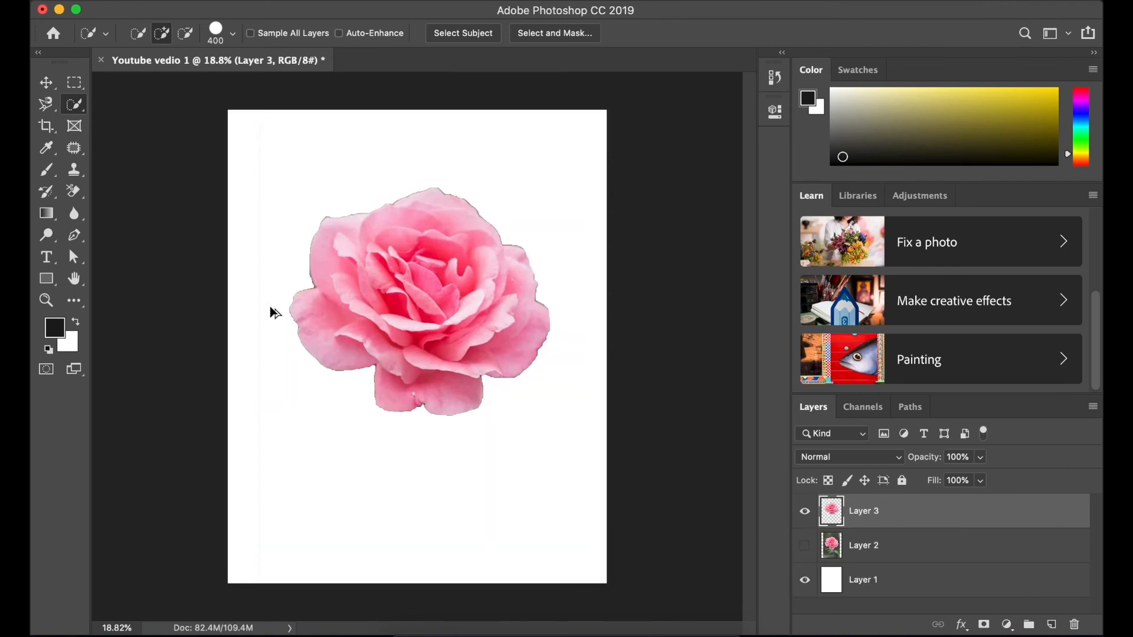
{"action": "scroll", "coordinate": [298, 278], "scroll_direction": "up", "scroll_amount": 10}
{"action": "scroll", "coordinate": [365, 265], "scroll_direction": "down", "scroll_amount": 10}
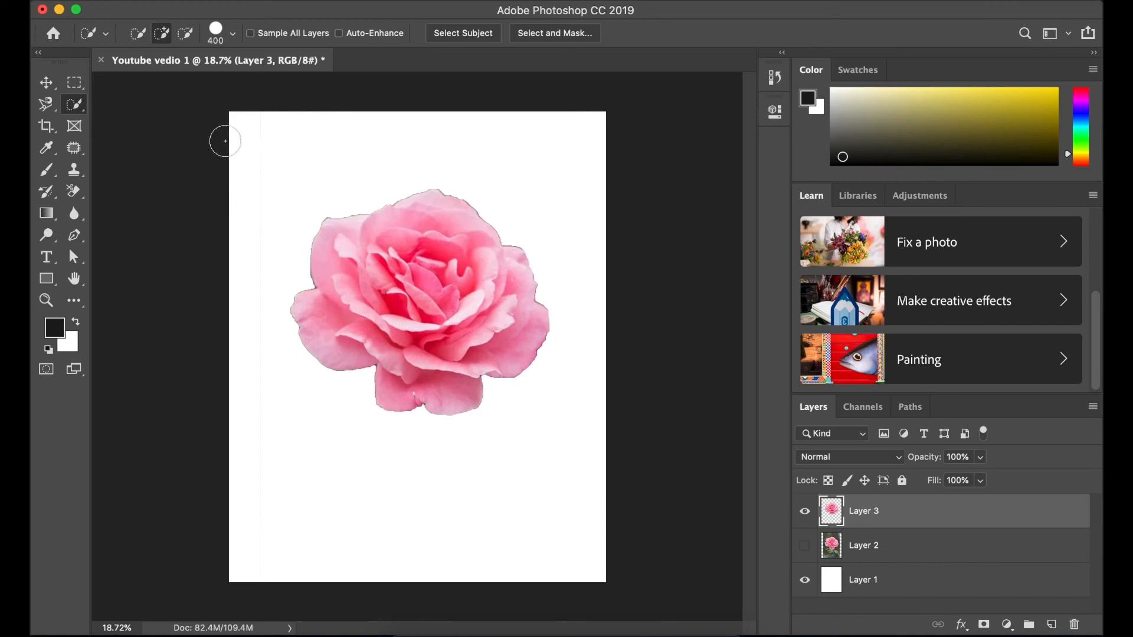
Switch to the Magic Wand tool and undo the rose's layer copy and the hiding of Layer 2
{"action": "right_click", "coordinate": [78, 112]}
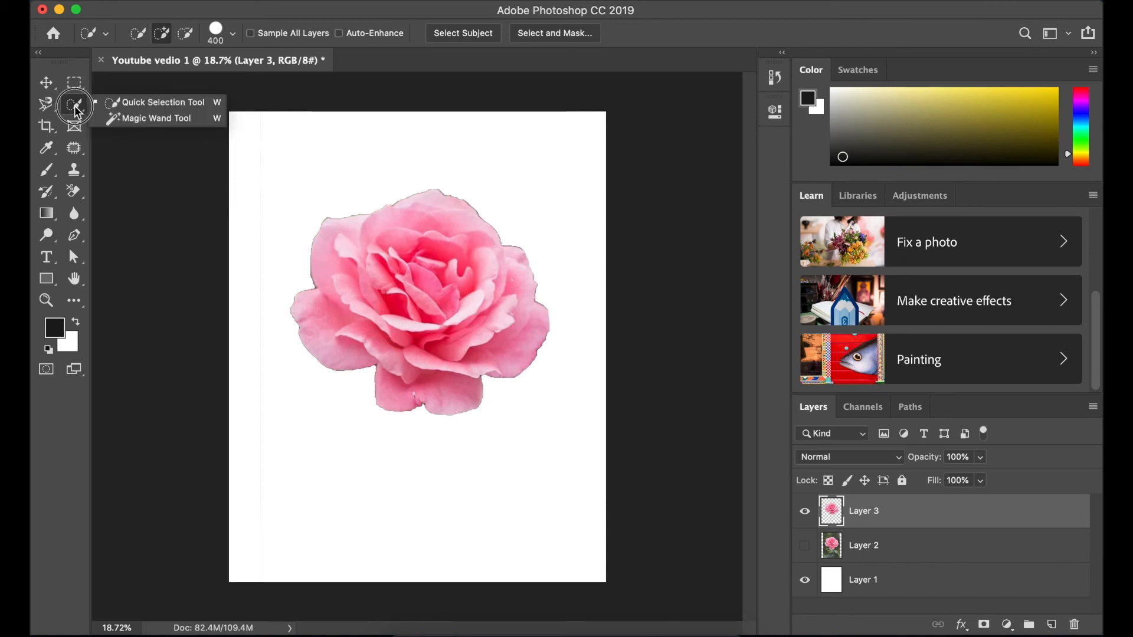
{"action": "left_click", "coordinate": [150, 118]}
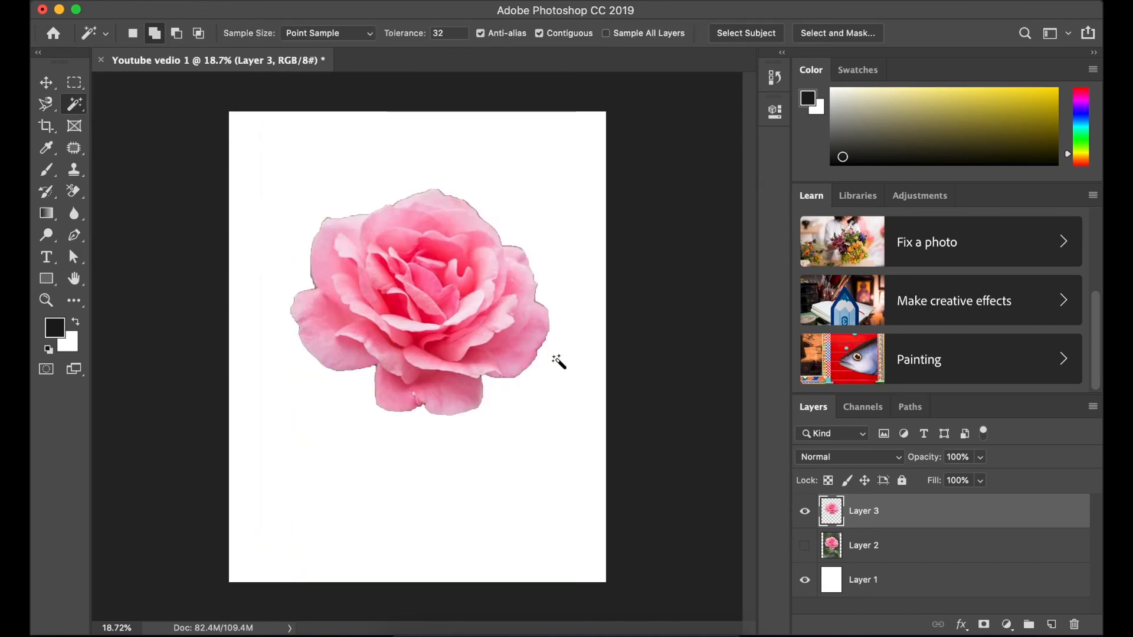
{"action": "key", "text": "Delete"}
{"action": "left_click", "coordinate": [561, 366]}
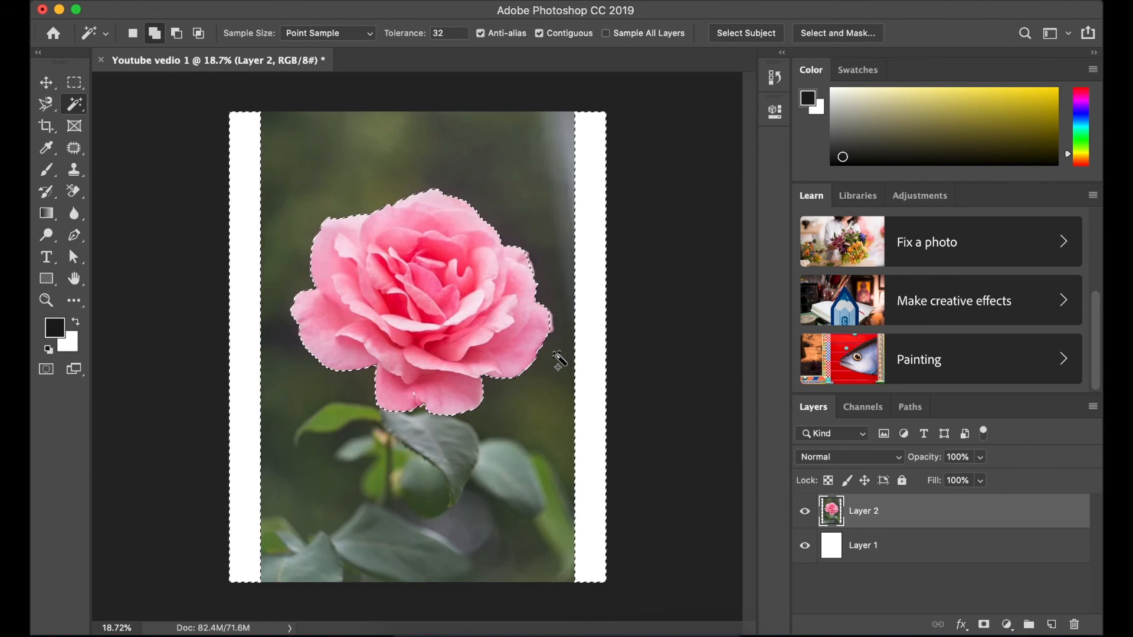
Clear the old selection and select the background areas around the rose with the Magic Wand at tolerance 32, adding each area
{"action": "key", "text": "super+d"}
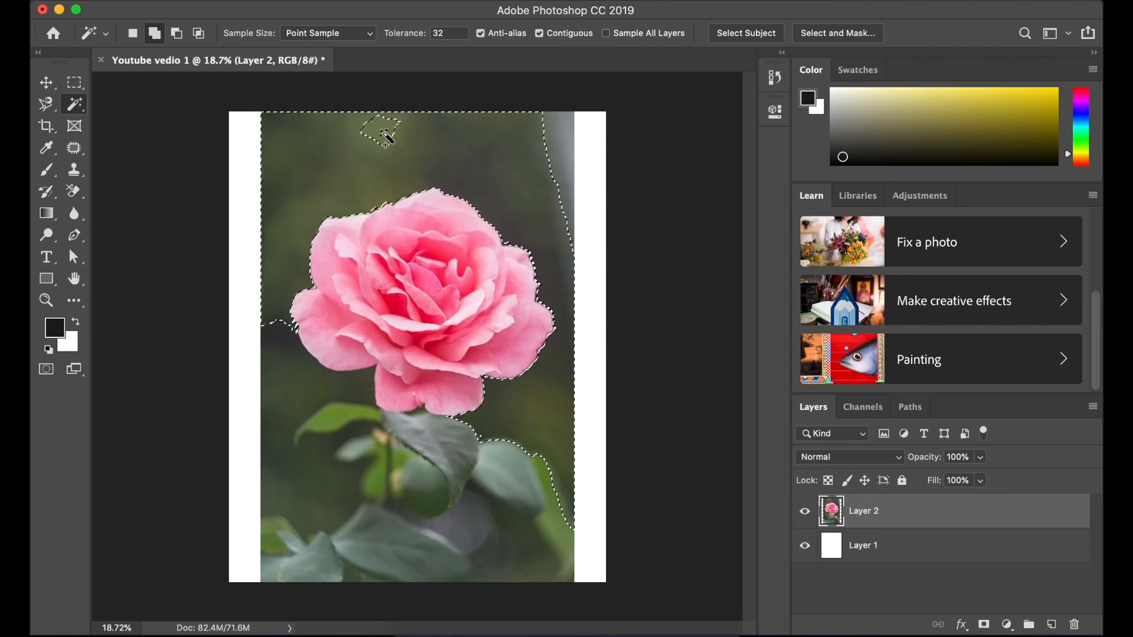
{"action": "left_click", "coordinate": [553, 140]}
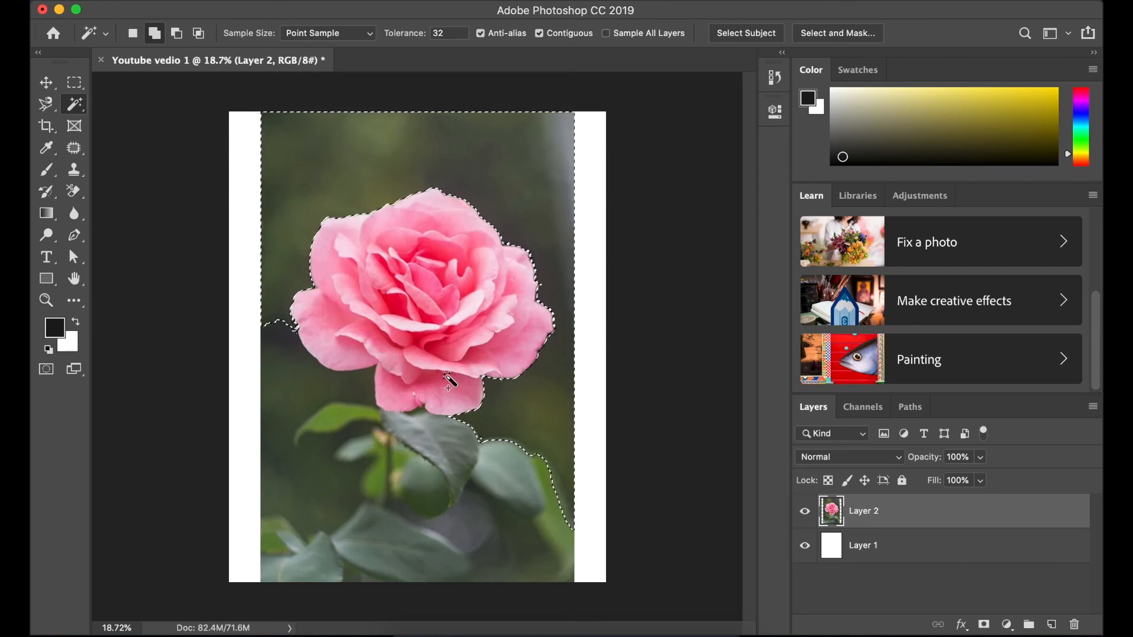
{"action": "left_click", "coordinate": [286, 376]}
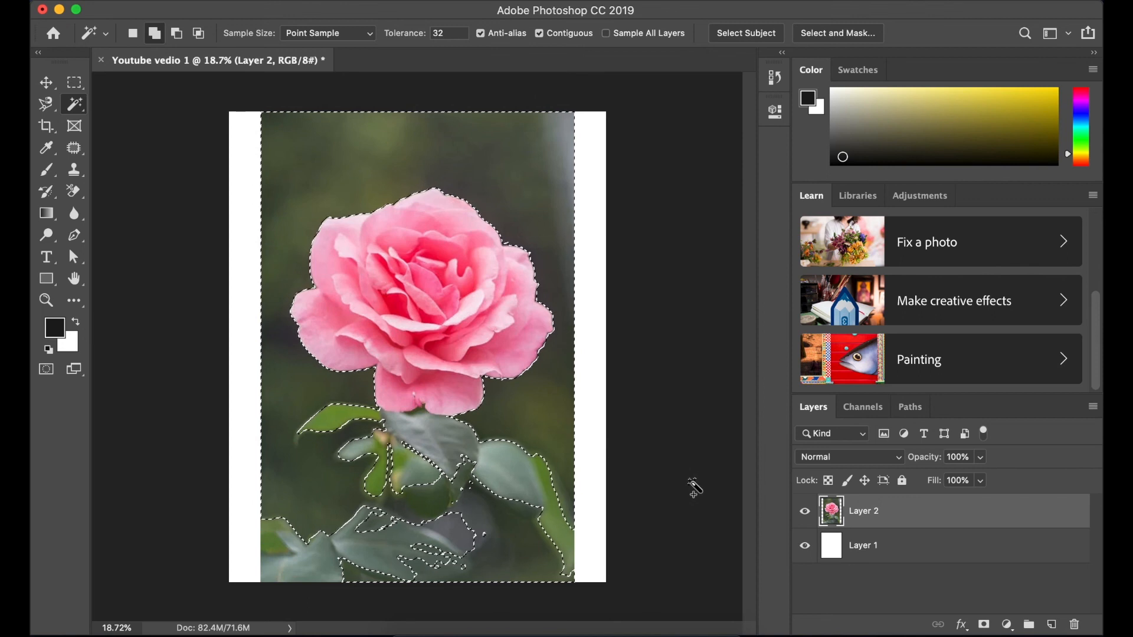
Undo a trial layer copy of the Magic Wand selection and invert the selection to the rose and leaves
{"action": "key", "text": "ctrl+j"}
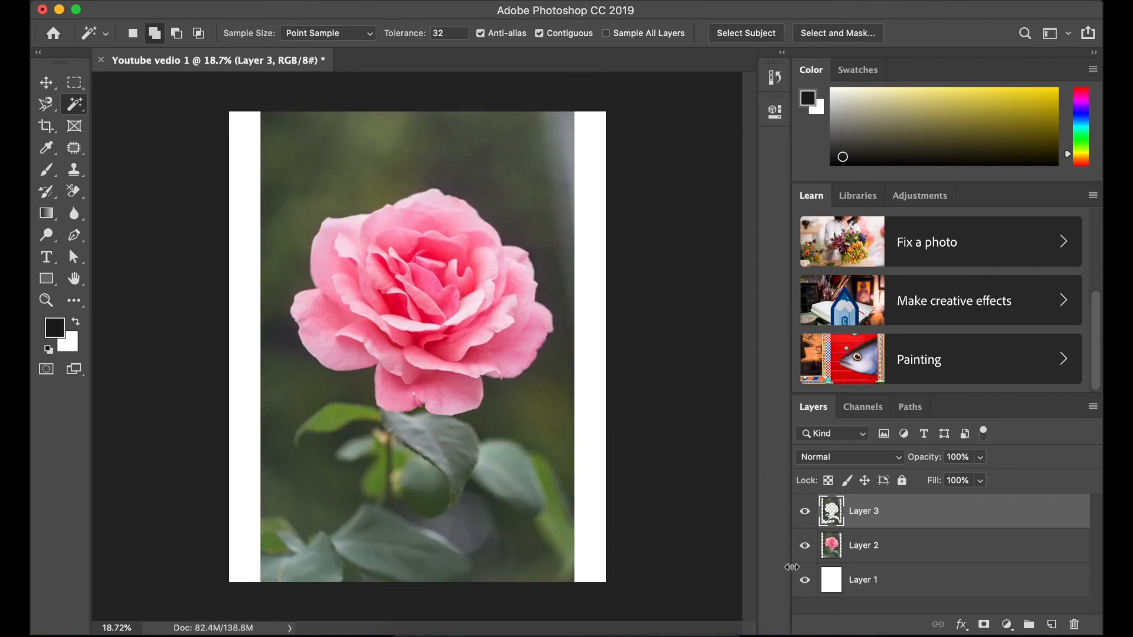
{"action": "key", "text": "ctrl+z"}
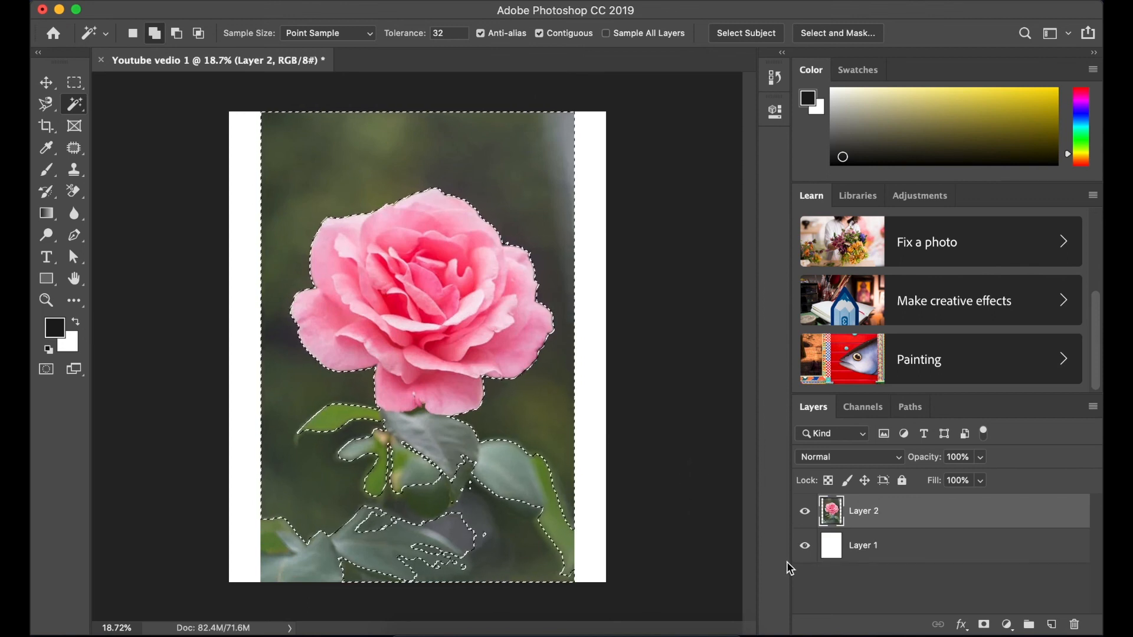
{"action": "key", "text": "ctrl+shift+i"}
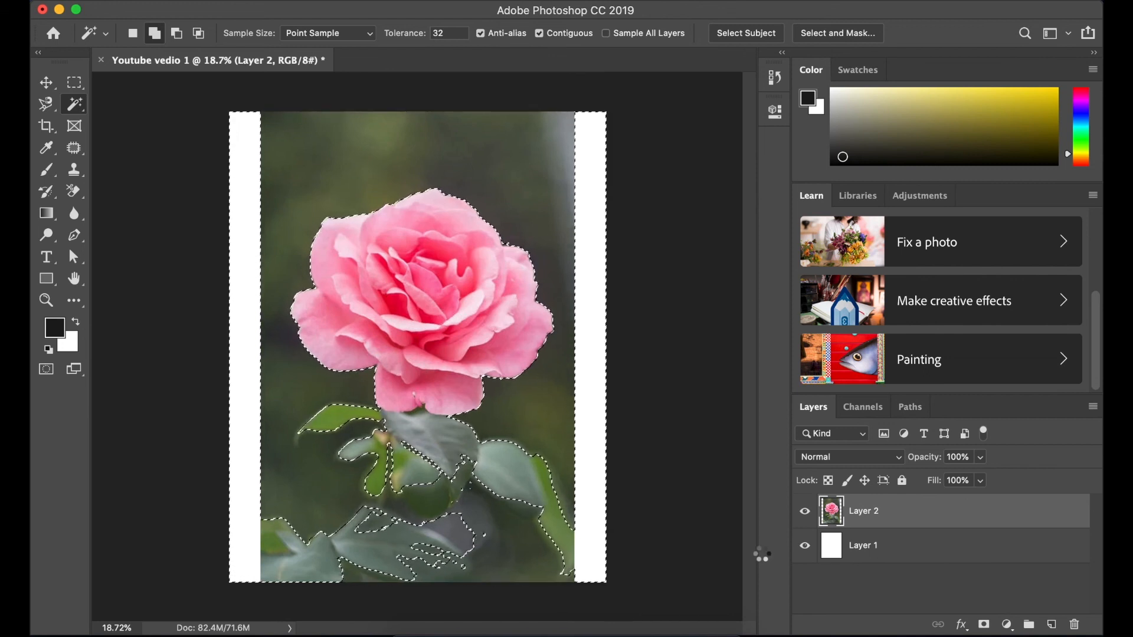
Copy the selected rose and leaves onto a new layer and hide Layer 2
{"action": "key", "text": "ctrl+j"}
{"action": "left_click", "coordinate": [806, 546]}
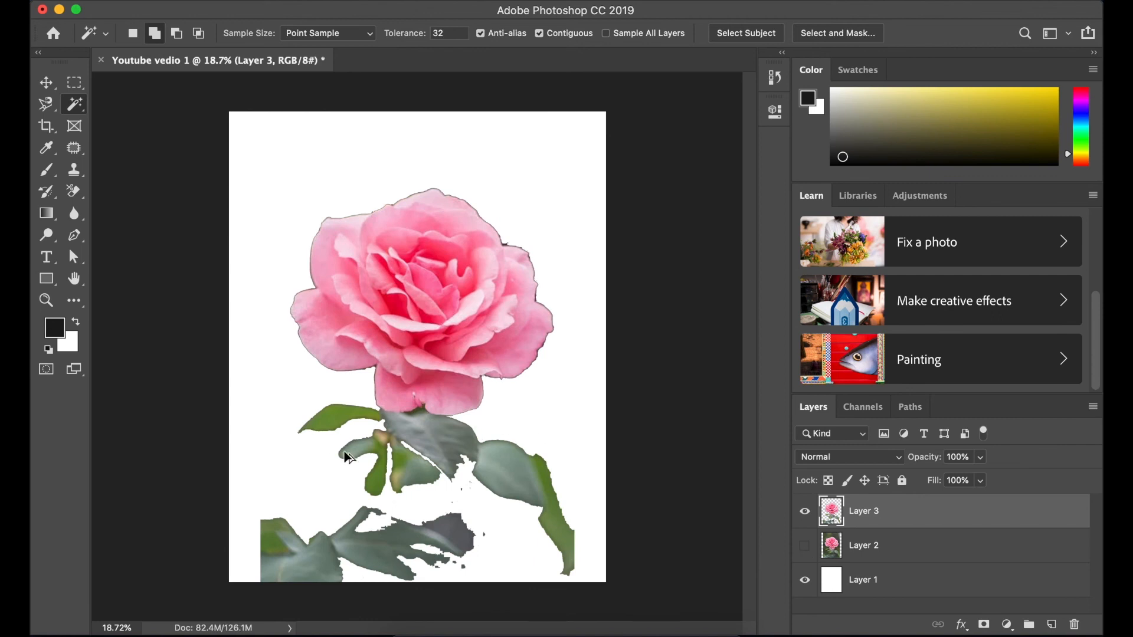
Examine the cut-out edges of the leaves and rose petals up close
{"action": "scroll", "coordinate": [348, 456], "scroll_direction": "up", "scroll_amount": 6}
{"action": "scroll", "coordinate": [348, 458], "scroll_direction": "down", "scroll_amount": 5}
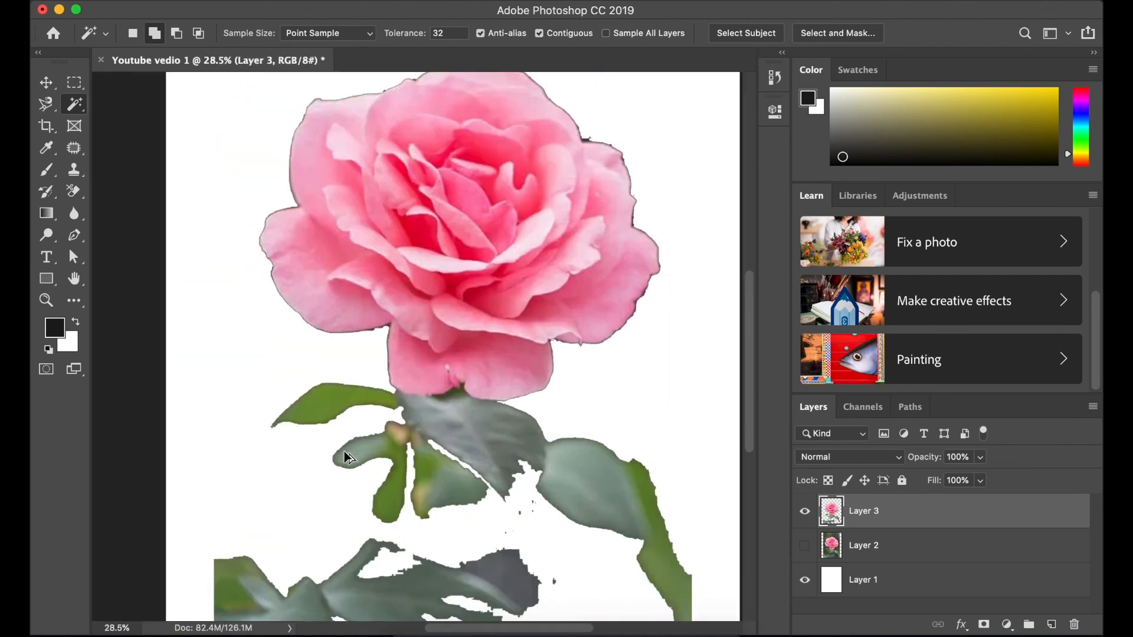
{"action": "scroll", "coordinate": [348, 457], "scroll_direction": "up", "scroll_amount": 1}
{"action": "scroll", "coordinate": [344, 454], "scroll_direction": "up", "scroll_amount": 4}
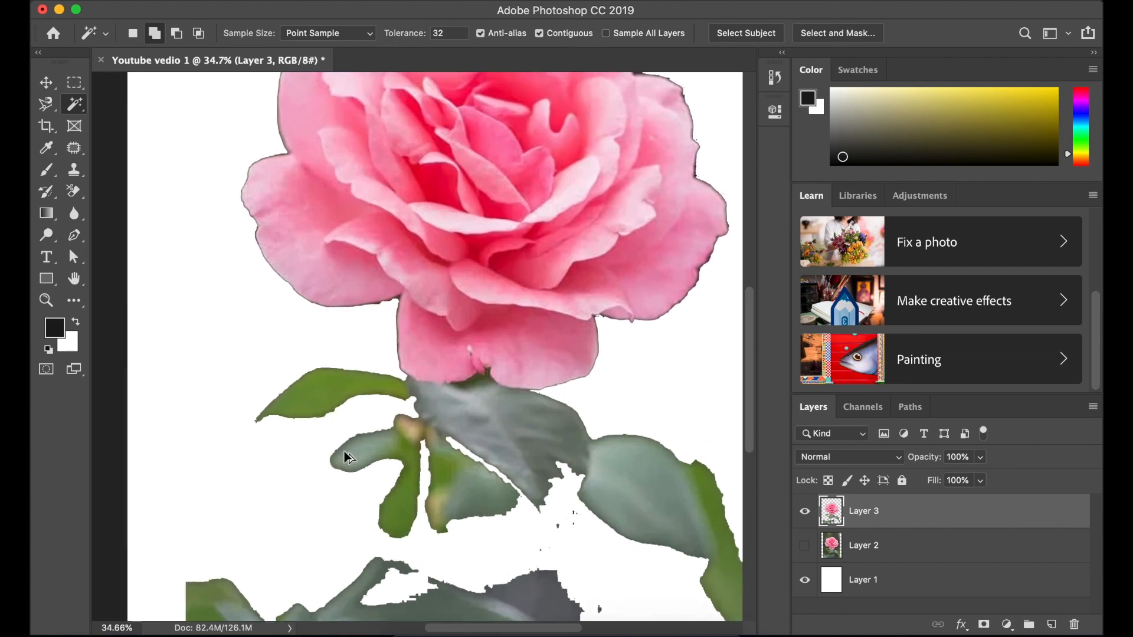
{"action": "scroll", "coordinate": [349, 288], "scroll_direction": "down", "scroll_amount": 10}
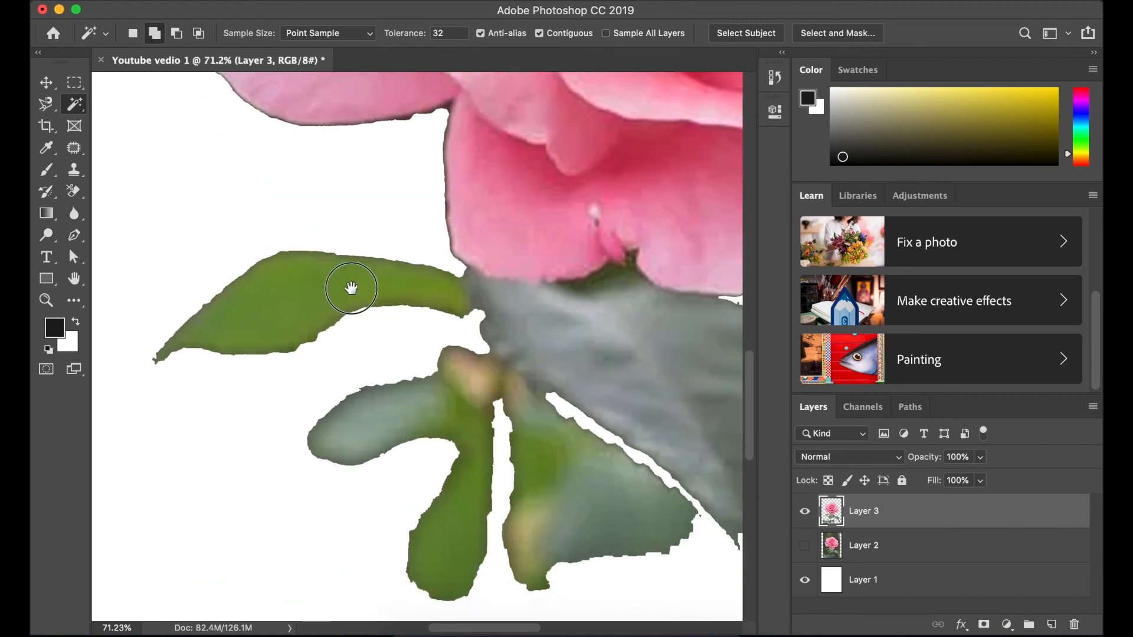
{"action": "left_click_drag", "start_coordinate": [411, 450], "coordinate": [304, 407]}
{"action": "scroll", "coordinate": [304, 407], "scroll_direction": "up", "scroll_amount": 8}
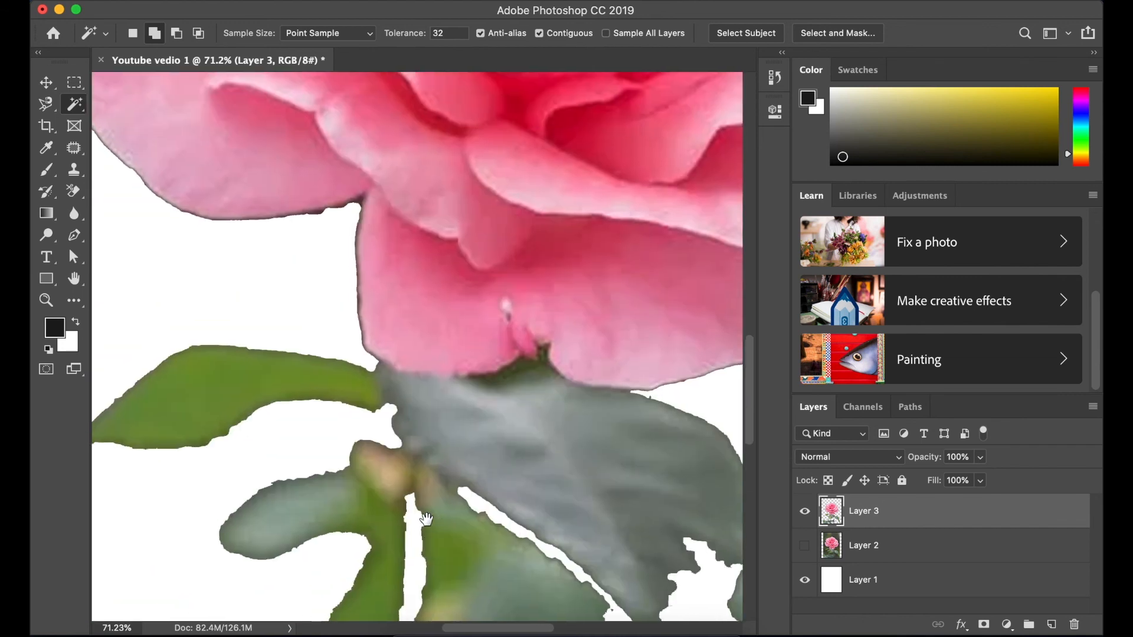
{"action": "left_click_drag", "start_coordinate": [360, 285], "coordinate": [392, 453]}
{"action": "scroll", "coordinate": [343, 295], "scroll_direction": "up", "scroll_amount": 5}
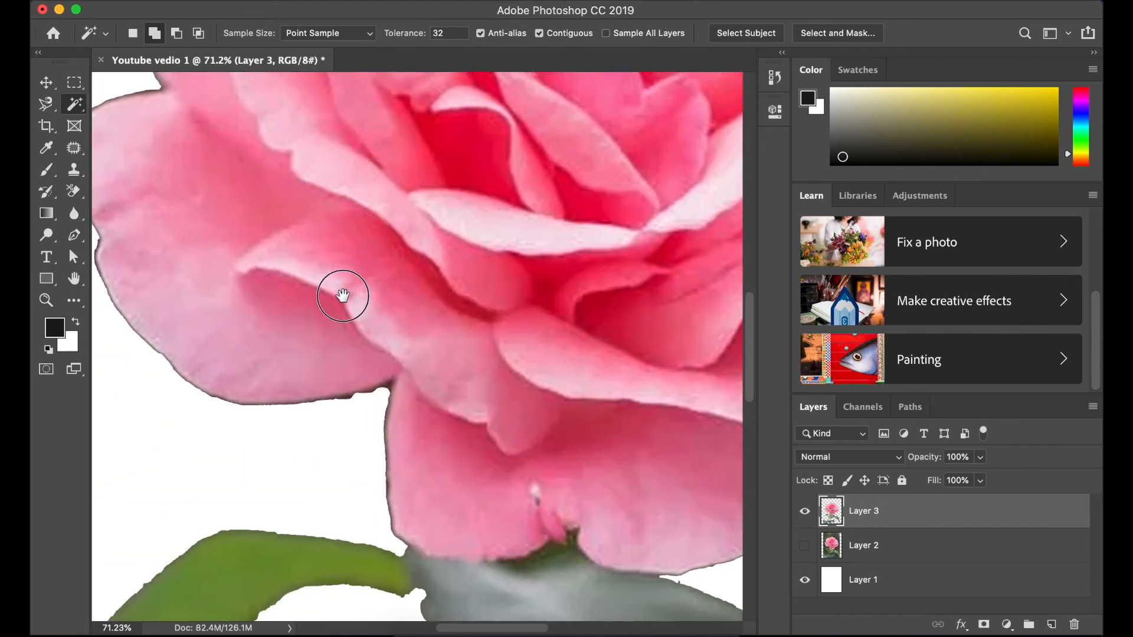
{"action": "scroll", "coordinate": [374, 392], "scroll_direction": "down", "scroll_amount": 2}
{"action": "scroll", "coordinate": [375, 386], "scroll_direction": "down", "scroll_amount": 4}
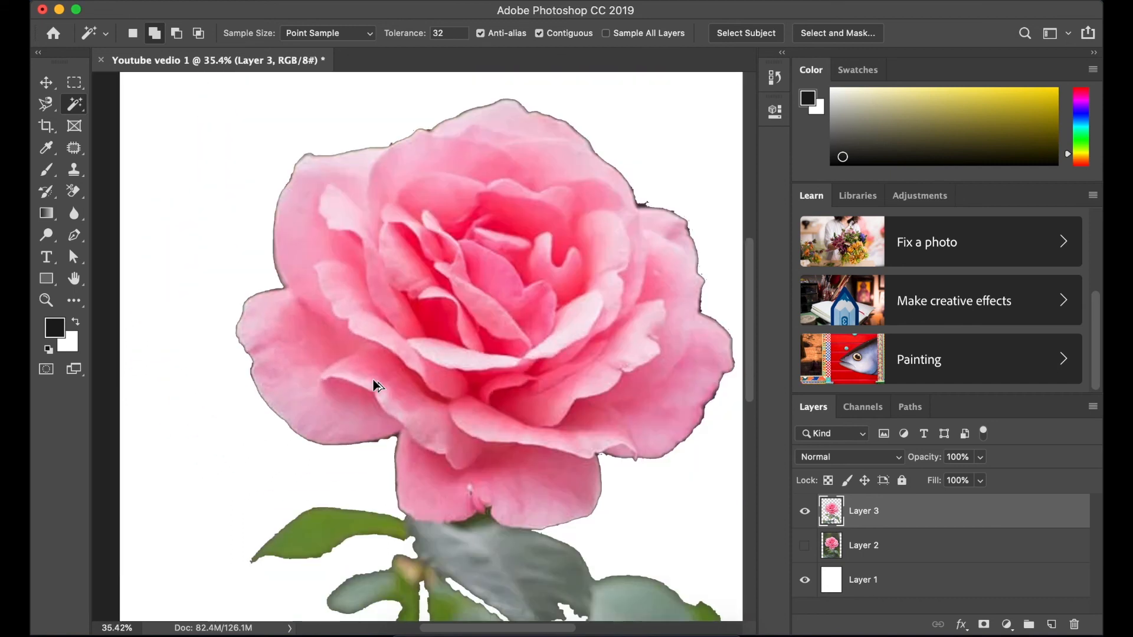
Show Layer 2 again and delete Layer 3 with the rose and leaves cut-out
{"action": "scroll", "coordinate": [374, 386], "scroll_direction": "down", "scroll_amount": 3}
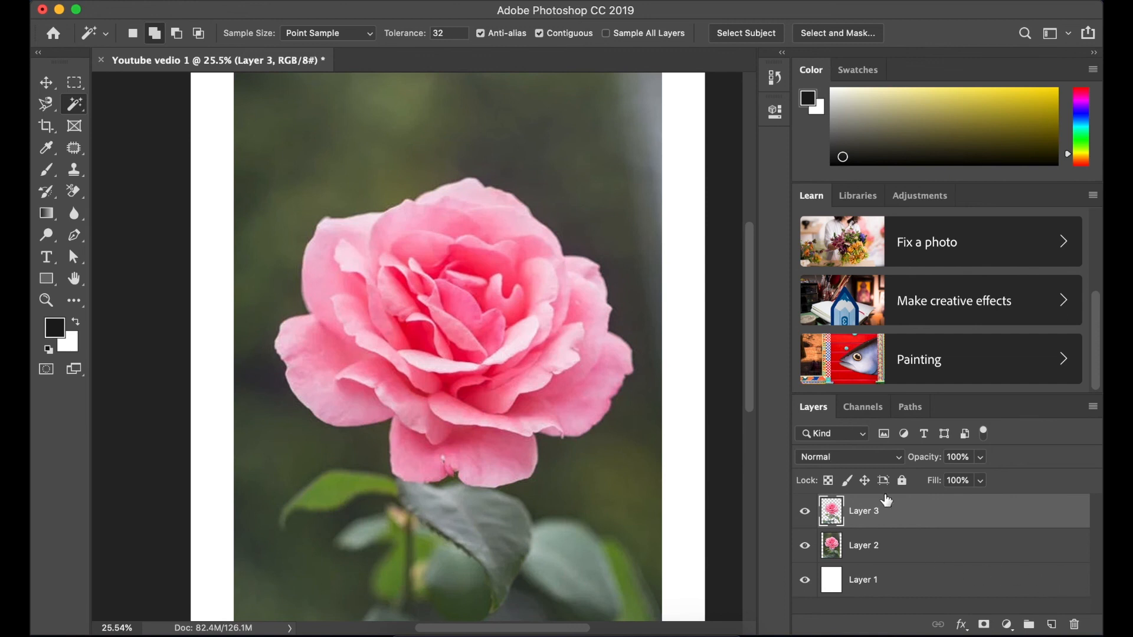
{"action": "left_click", "coordinate": [1075, 625]}
{"action": "left_click", "coordinate": [696, 230]}
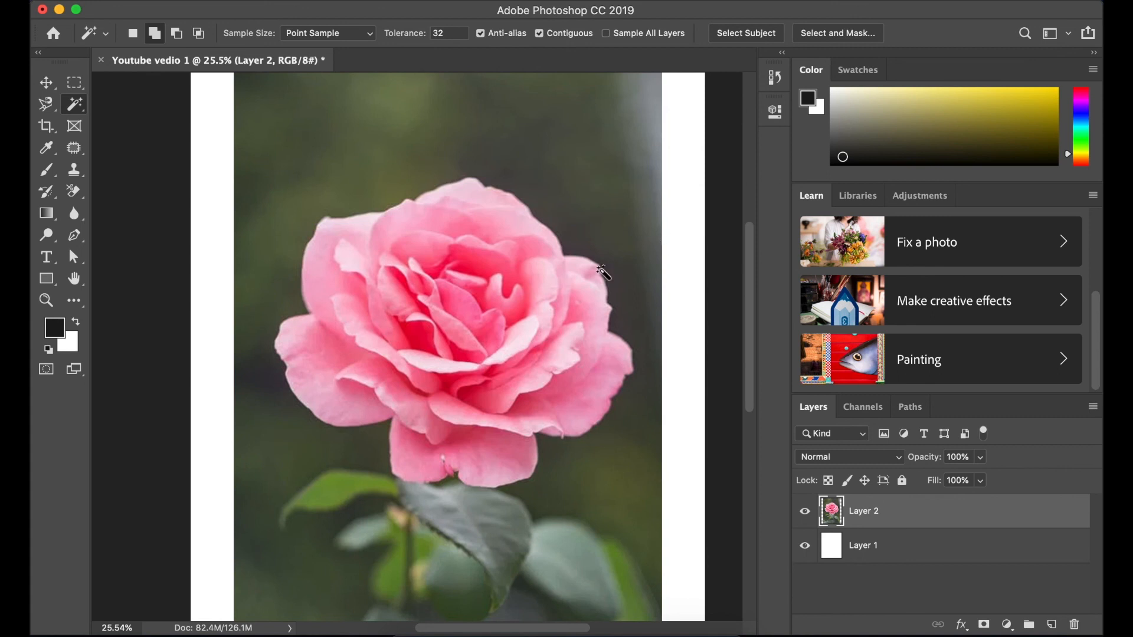
Delete Layer 2 with the pink rose photo
{"action": "key", "text": "super+minus"}
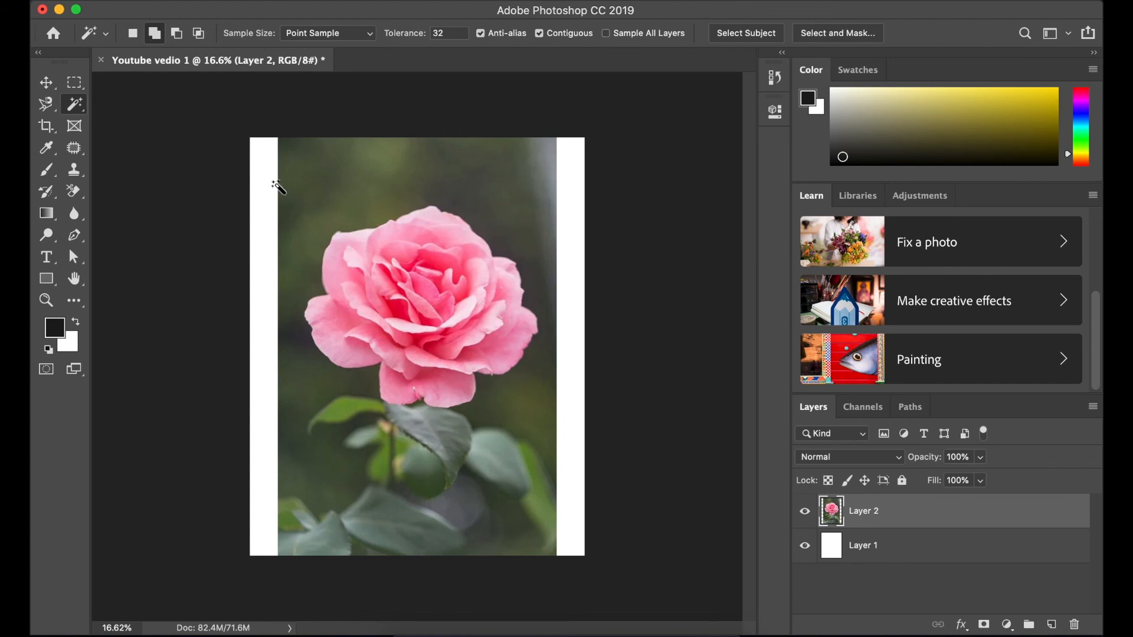
{"action": "left_click", "coordinate": [1074, 627]}
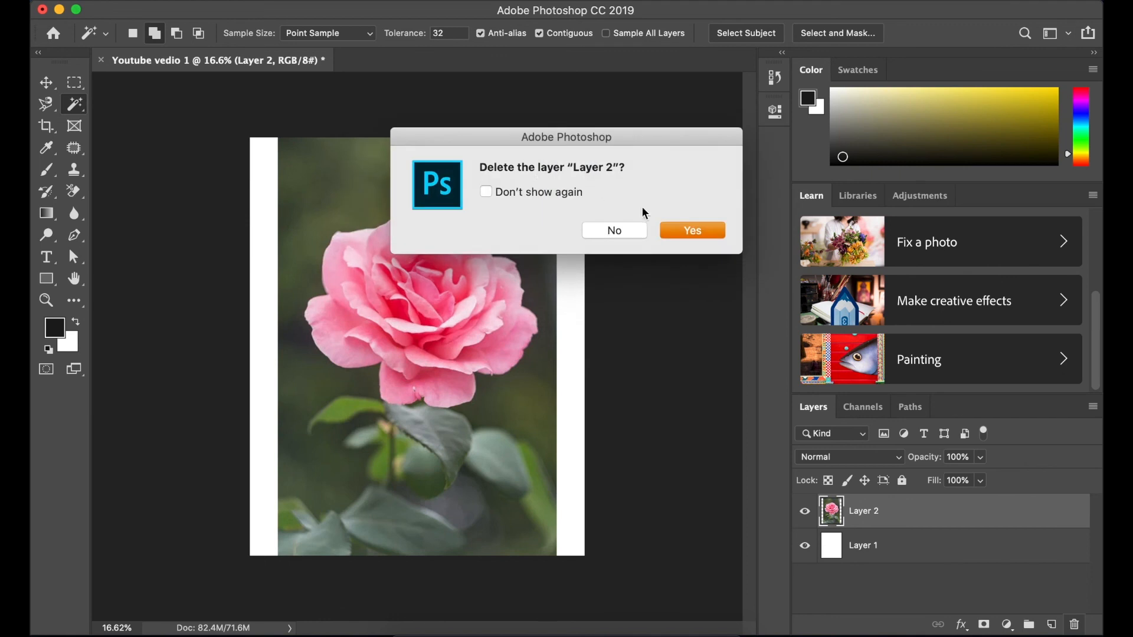
{"action": "left_click", "coordinate": [696, 230]}
Switch to Google Chrome and copy the SMYCKA red rose image from the flower image results
{"action": "left_click", "coordinate": [466, 626]}
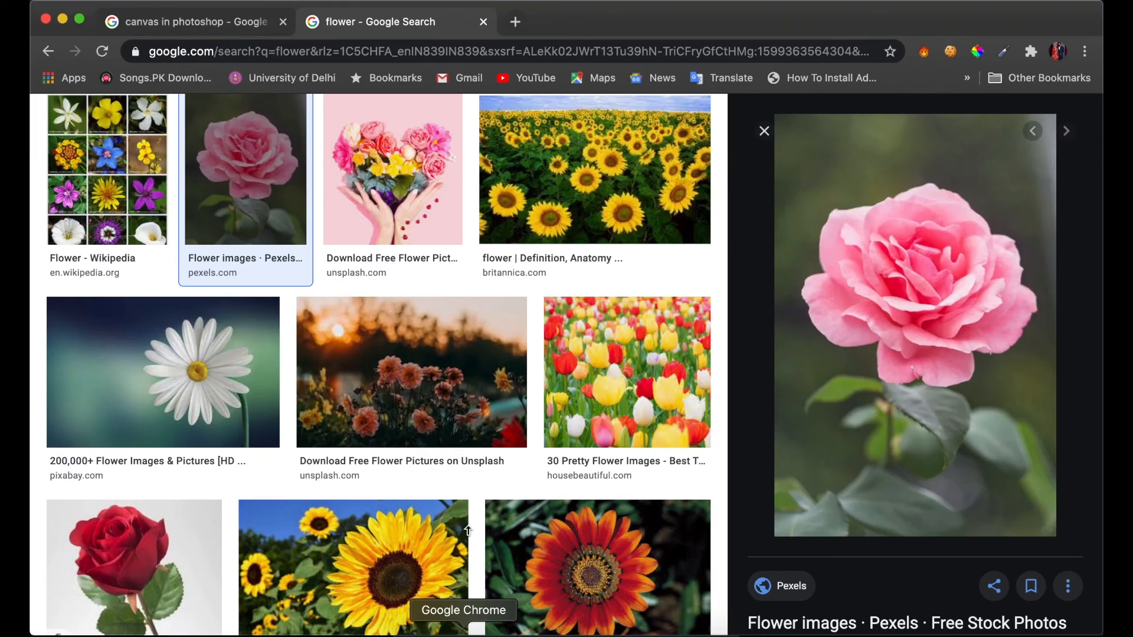
{"action": "scroll", "coordinate": [487, 402], "scroll_direction": "down", "scroll_amount": 5}
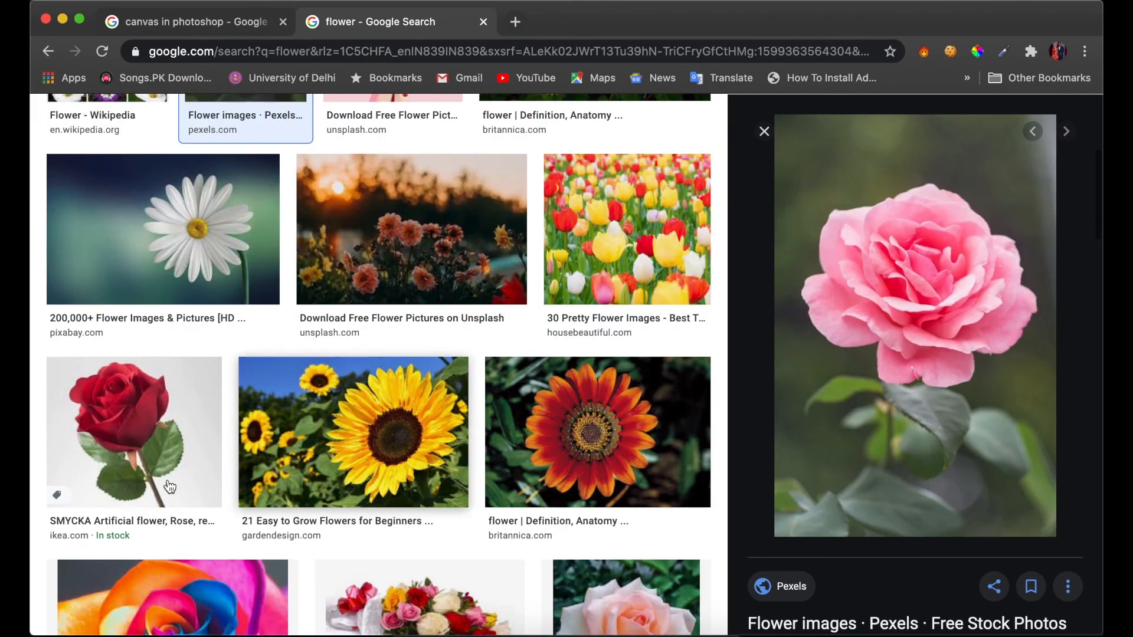
{"action": "left_click", "coordinate": [149, 436]}
{"action": "right_click", "coordinate": [915, 282]}
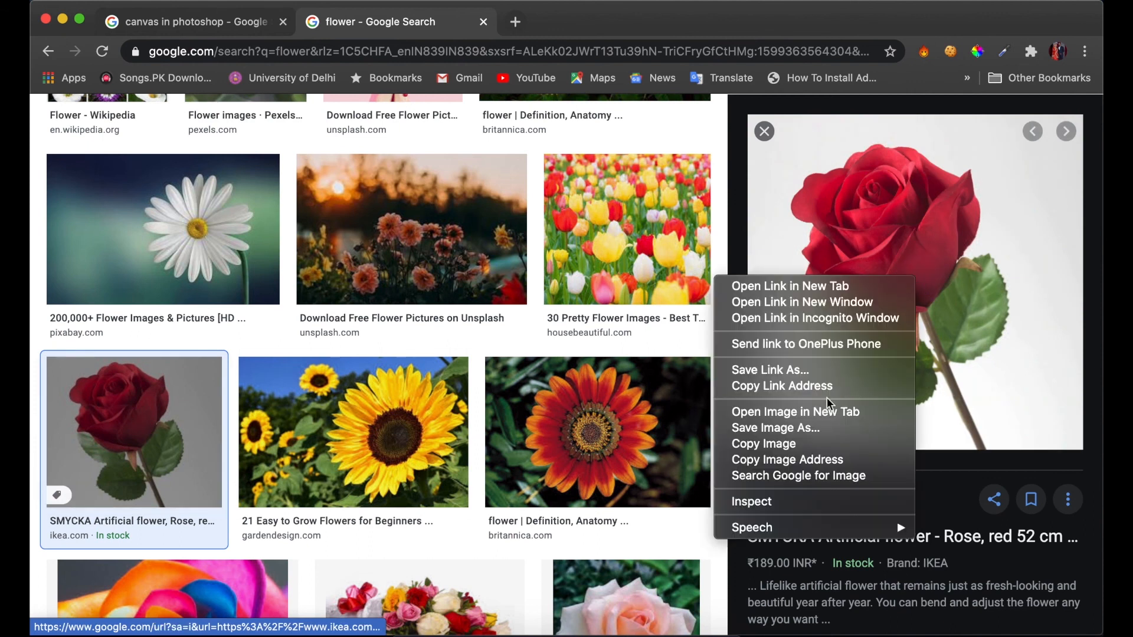
{"action": "left_click", "coordinate": [759, 444]}
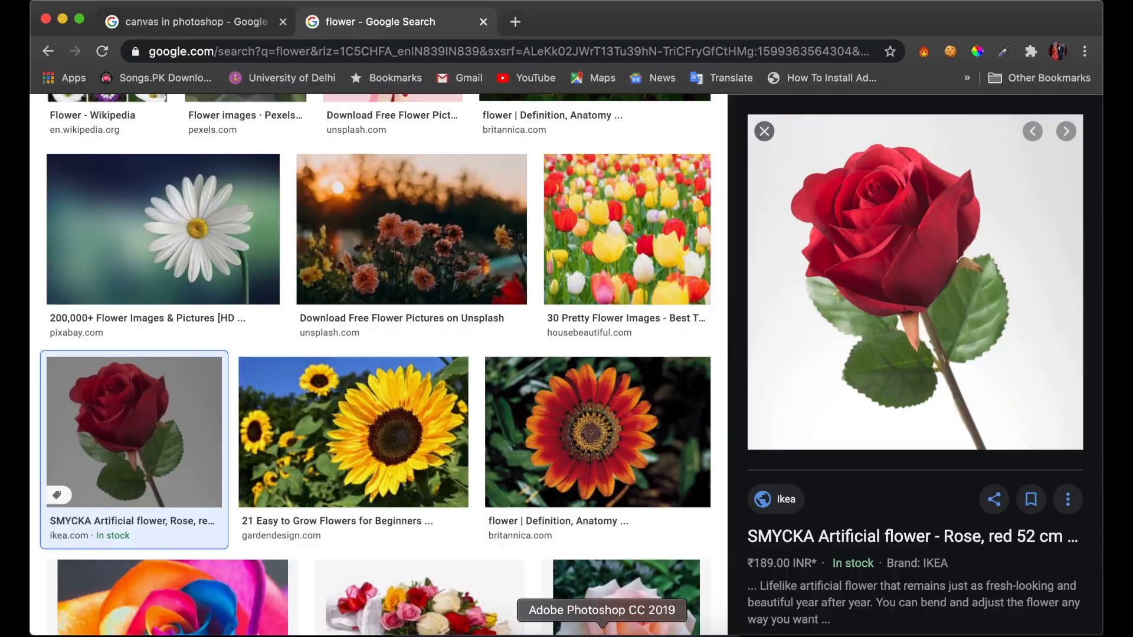
Switch back to Photoshop, paste the red rose image and enlarge it to fill the artboard
{"action": "left_click", "coordinate": [602, 631]}
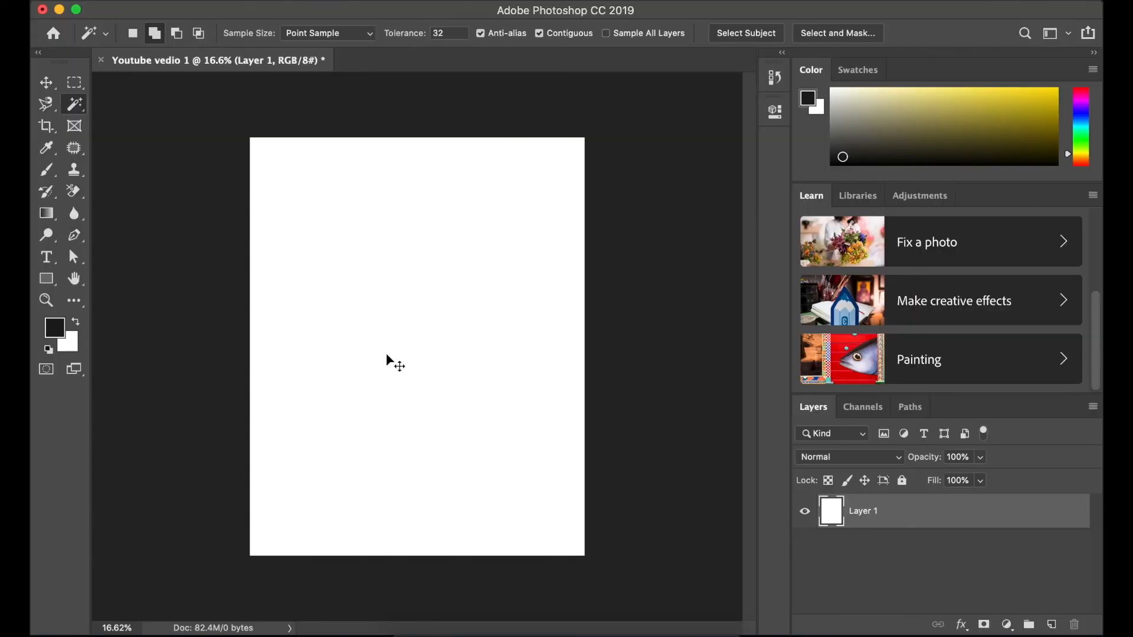
{"action": "key", "text": "super+v"}
{"action": "key", "text": "super+t"}
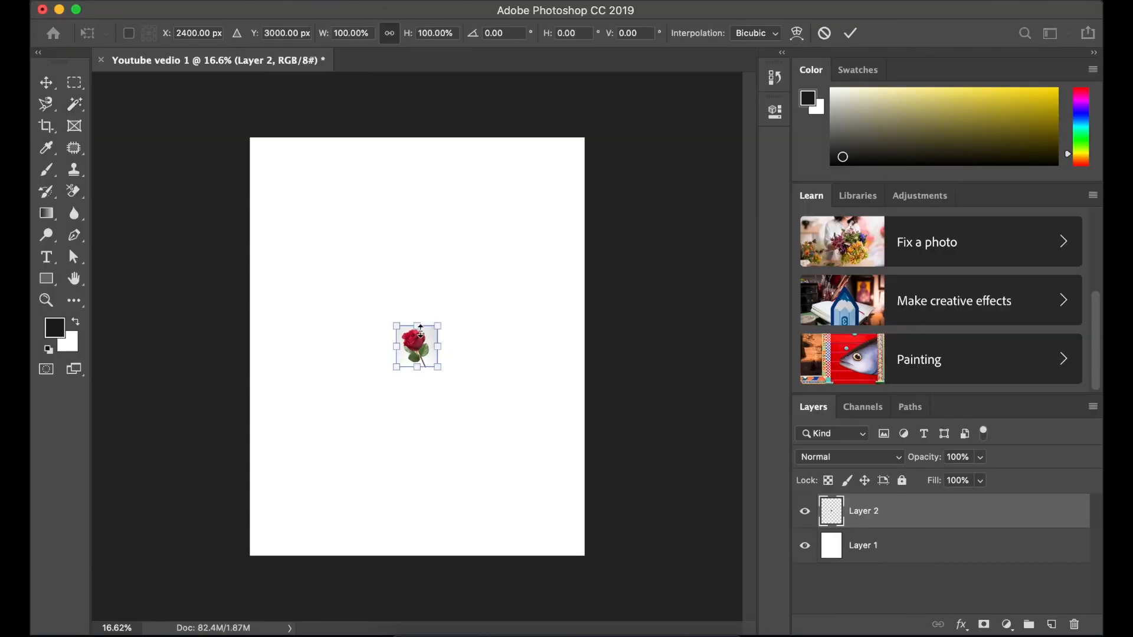
{"action": "left_click_drag", "start_coordinate": [420, 325], "coordinate": [416, 138]}
{"action": "left_click_drag", "start_coordinate": [421, 367], "coordinate": [423, 559]}
{"action": "left_click", "coordinate": [849, 33]}
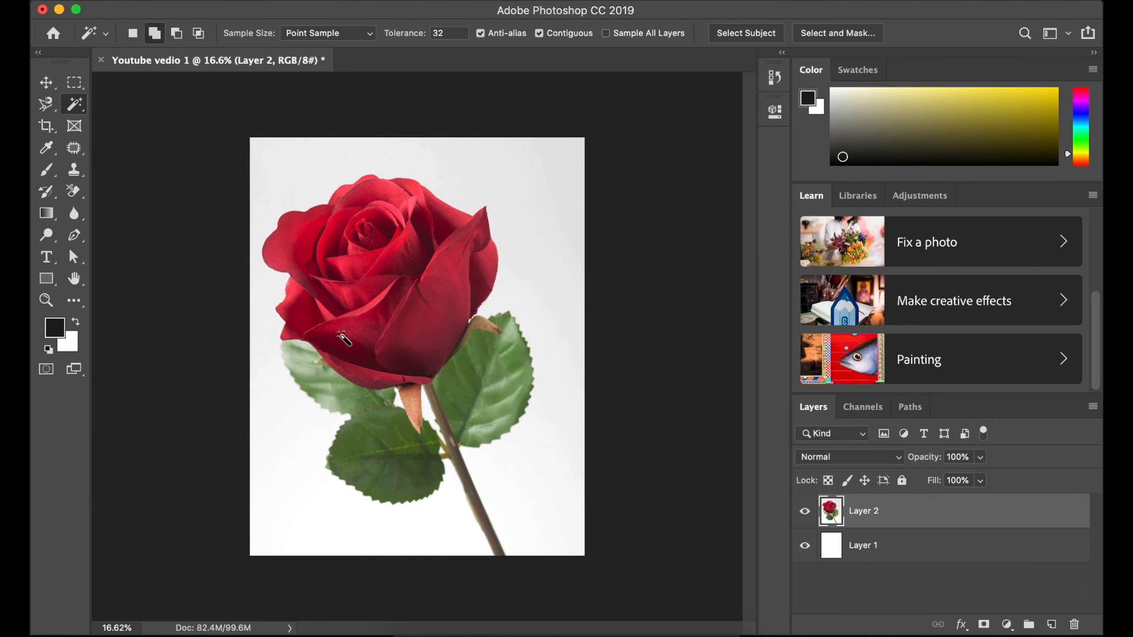
Select the light background around the red rose and extend the selection at the left leaf's edge with the Magic Wand
{"action": "left_click", "coordinate": [420, 329]}
{"action": "key", "text": "super+d"}
{"action": "right_click", "coordinate": [74, 103]}
{"action": "left_click", "coordinate": [140, 121]}
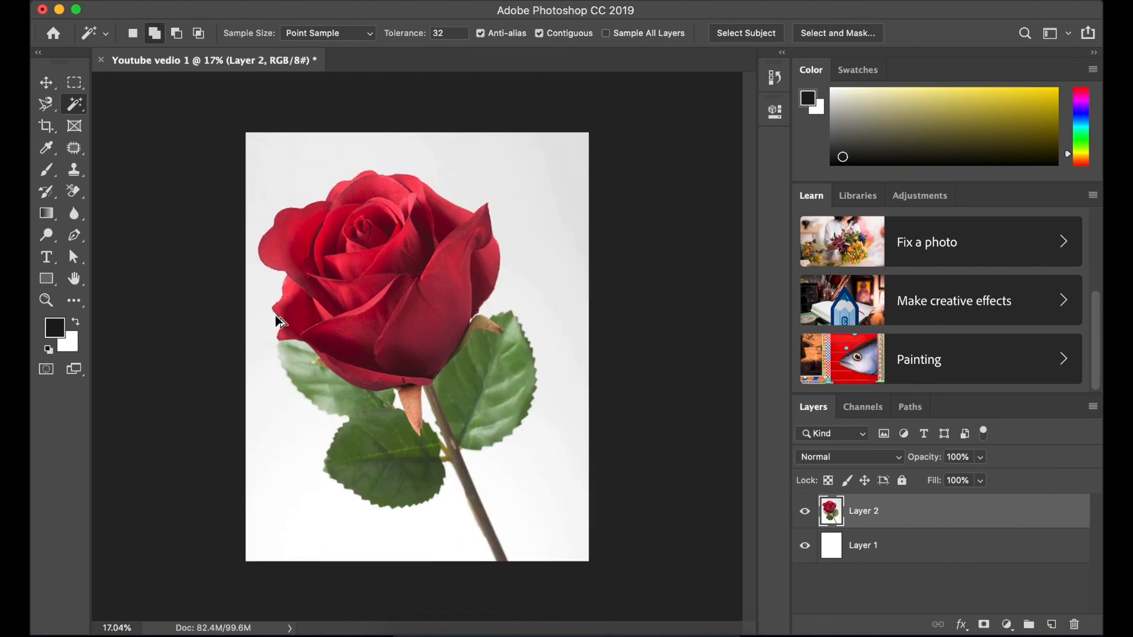
{"action": "scroll", "coordinate": [279, 322], "scroll_direction": "up", "scroll_amount": 6}
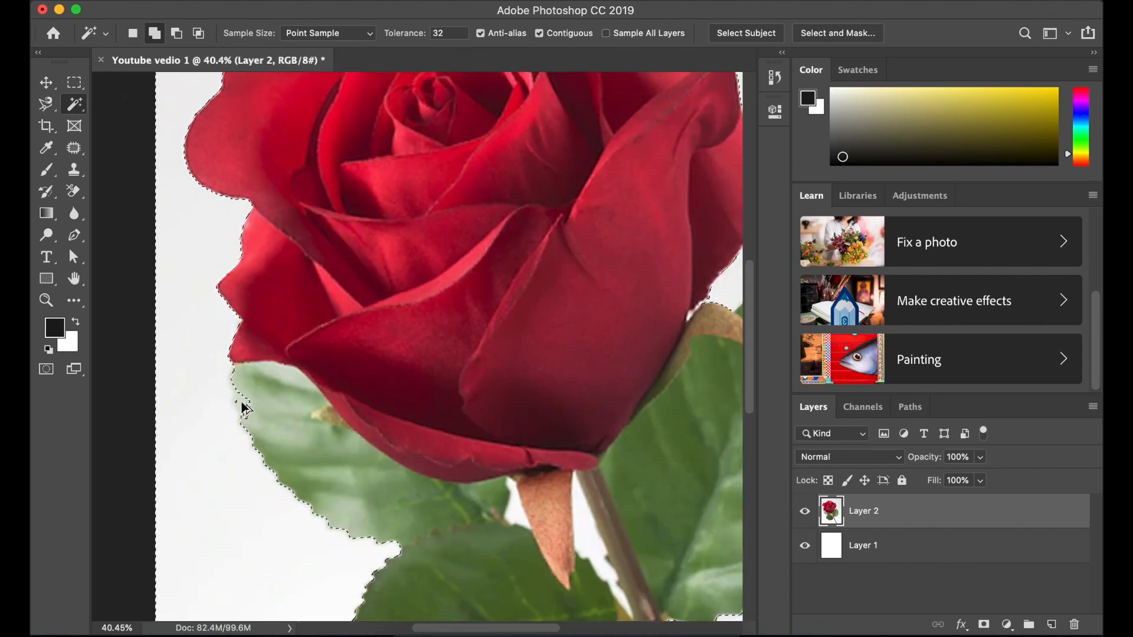
{"action": "scroll", "coordinate": [243, 426], "scroll_direction": "up", "scroll_amount": 3}
{"action": "left_click", "coordinate": [243, 393]}
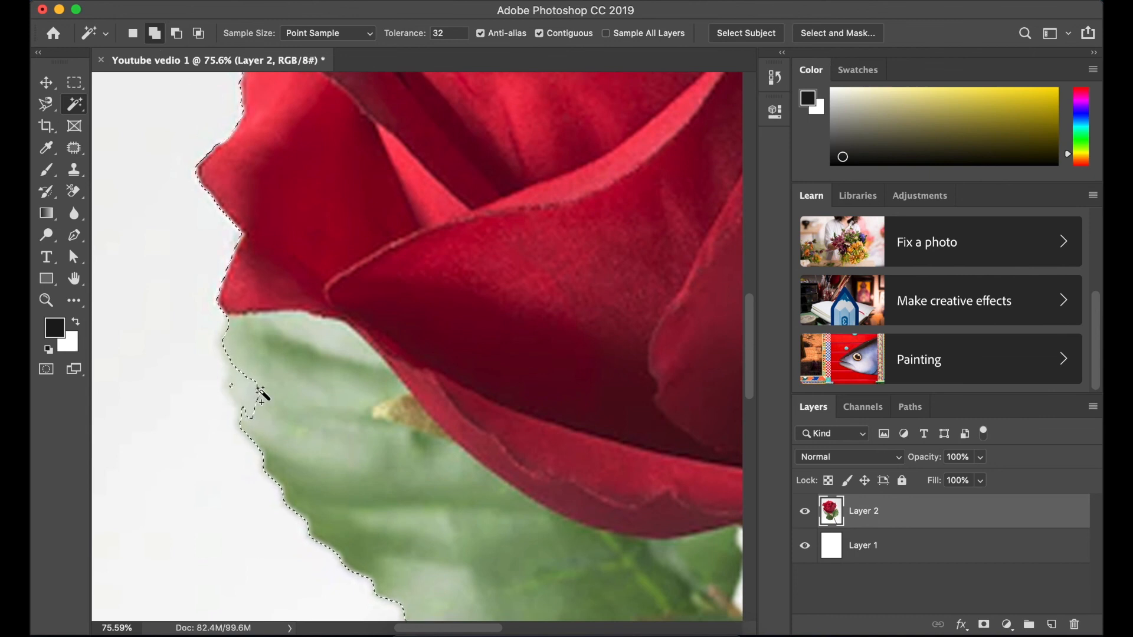
Try adding the pale edge of the left leaf to the Magic Wand selection, comparing the additions and undoing them
{"action": "scroll", "coordinate": [256, 398], "scroll_direction": "up", "scroll_amount": 1}
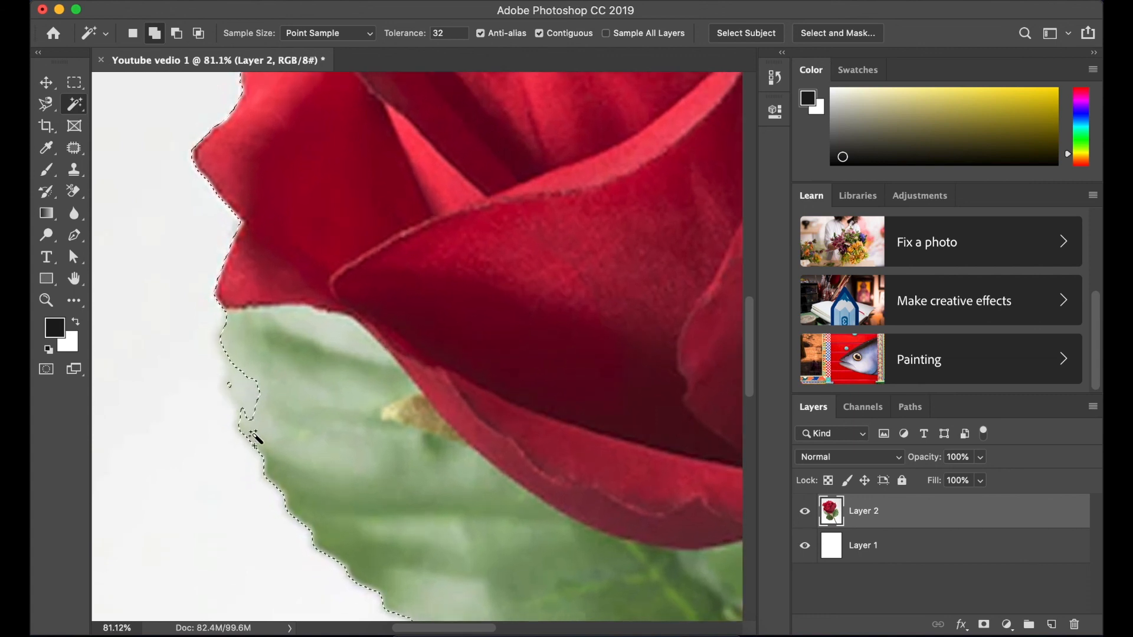
{"action": "scroll", "coordinate": [242, 354], "scroll_direction": "up", "scroll_amount": 3}
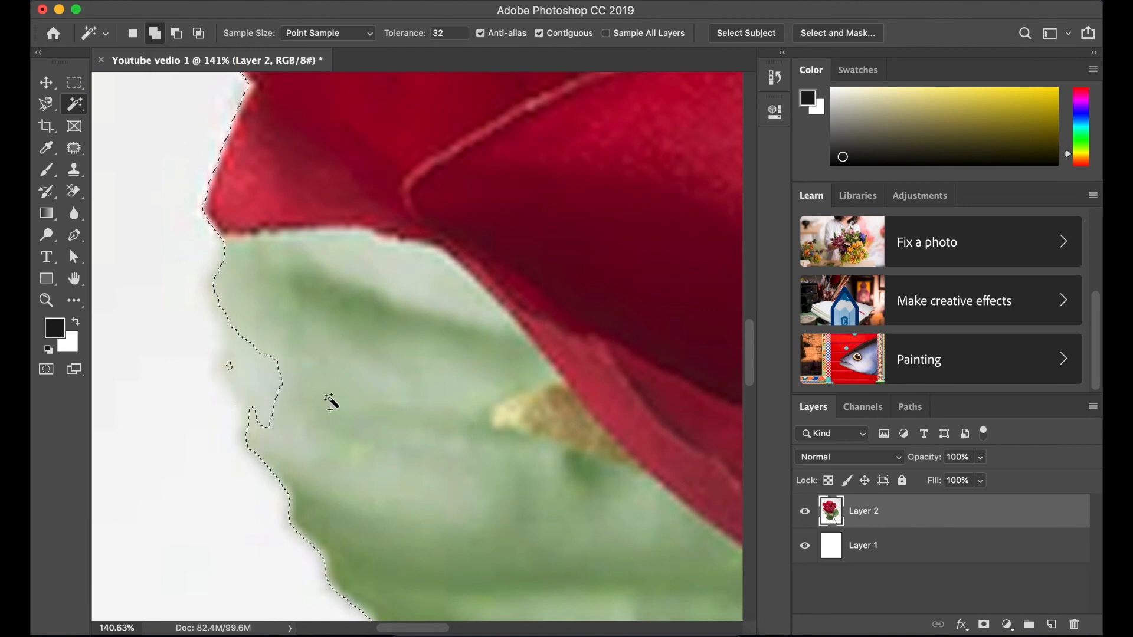
{"action": "left_click", "coordinate": [256, 363]}
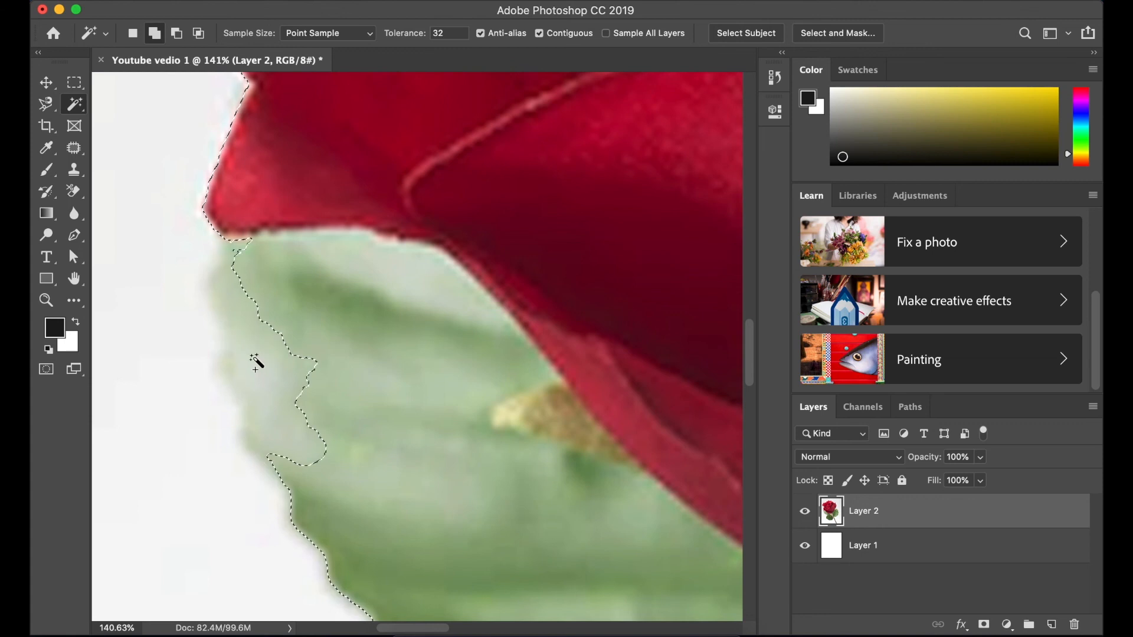
{"action": "left_click", "coordinate": [233, 370]}
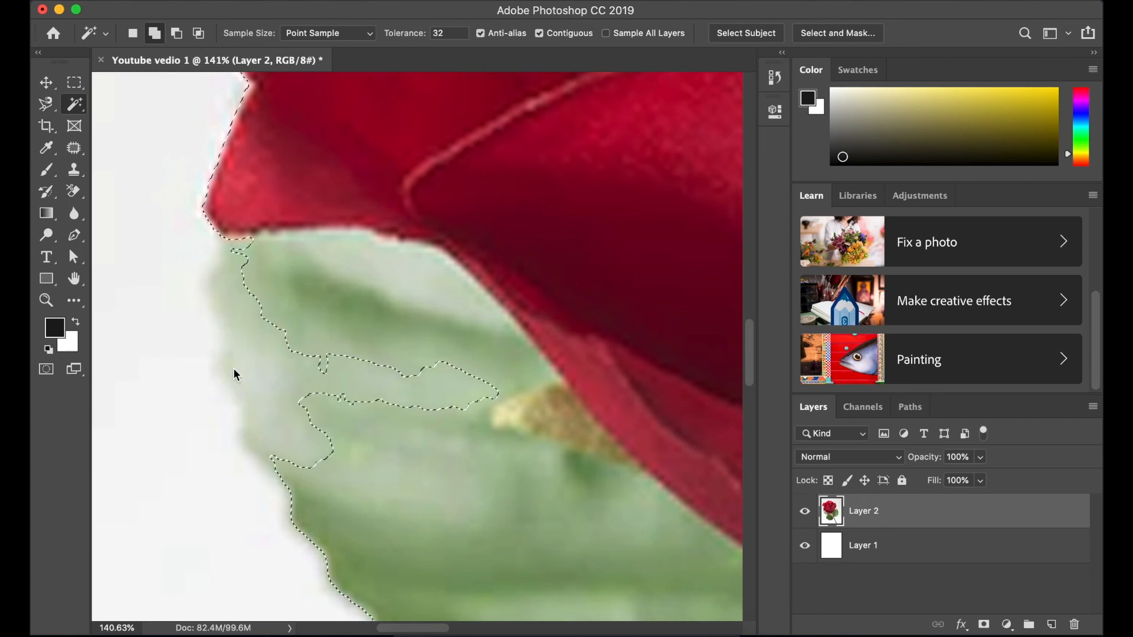
{"action": "key", "text": "super+z"}
{"action": "key", "text": "super+shift+z"}
{"action": "key", "text": "super+z"}
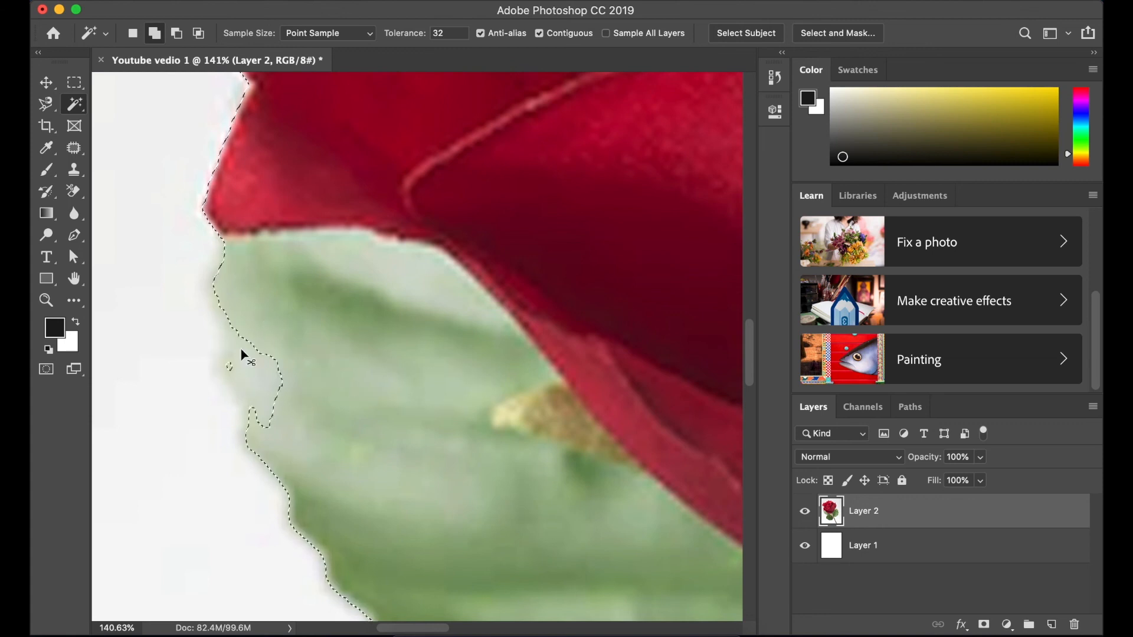
{"action": "key", "text": "super+shift+z"}
{"action": "key", "text": "super+z"}
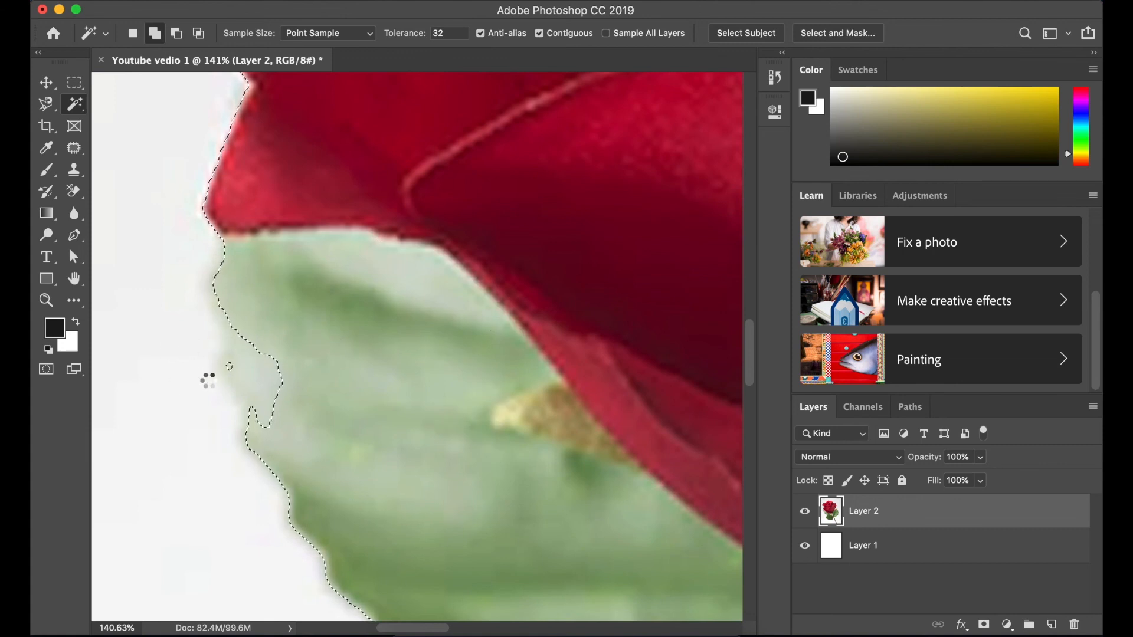
{"action": "scroll", "coordinate": [219, 373], "scroll_direction": "down", "scroll_amount": 3}
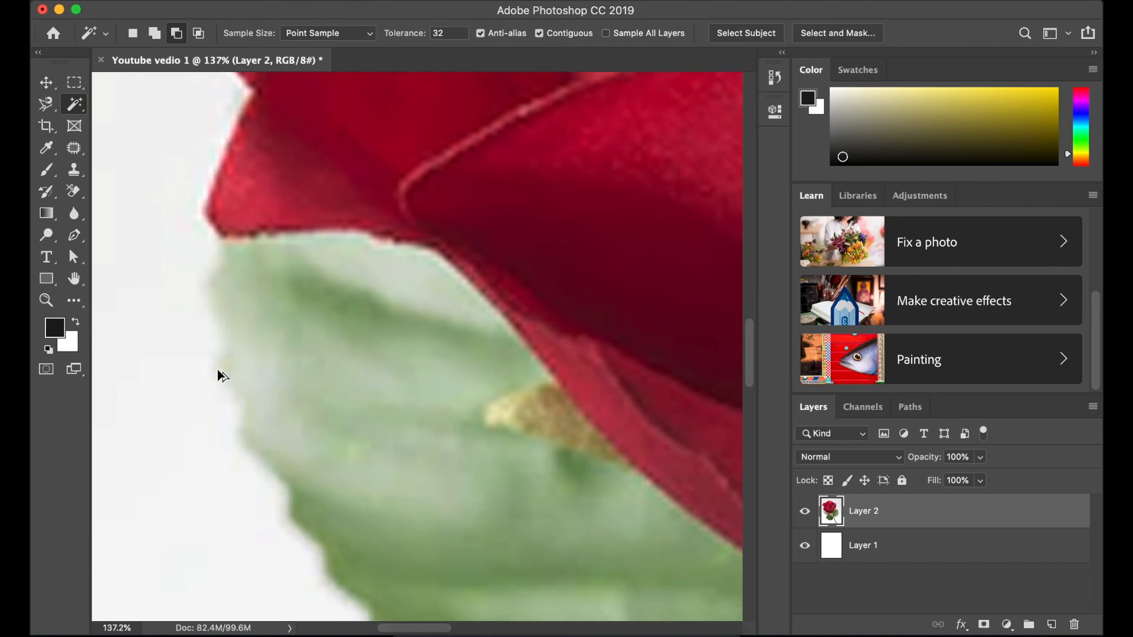
{"action": "key", "text": "super+shift+z"}
{"action": "key", "text": "super+z"}
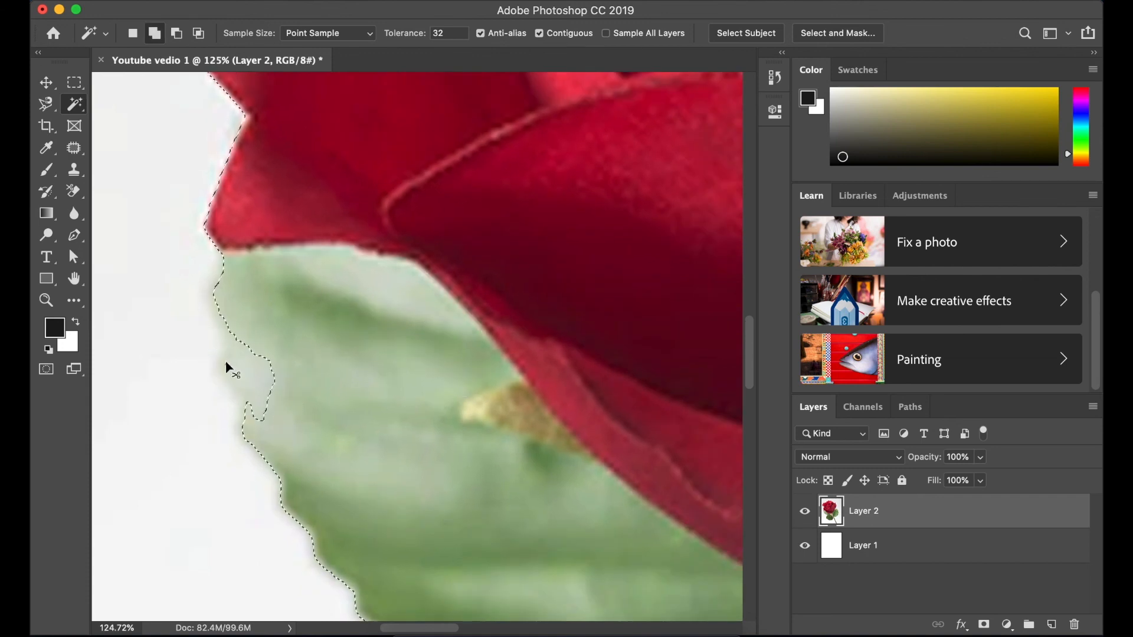
Subtract the pale patch of the left leaf from the background selection with the Magic Wand
{"action": "scroll", "coordinate": [226, 368], "scroll_direction": "down", "scroll_amount": 10}
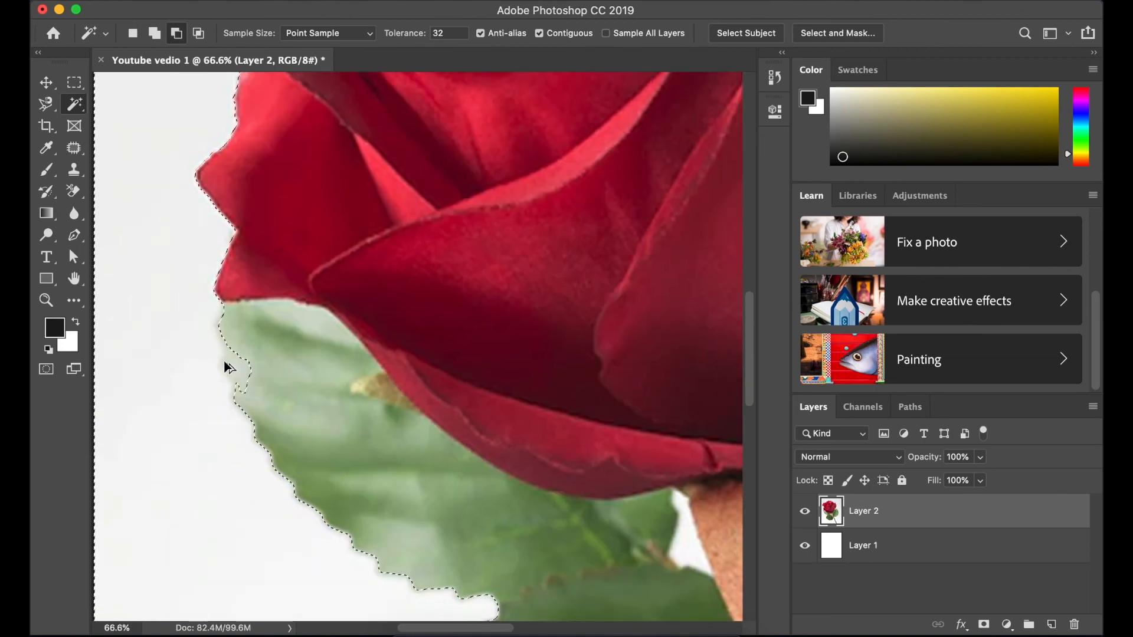
{"action": "scroll", "coordinate": [226, 369], "scroll_direction": "up", "scroll_amount": 5}
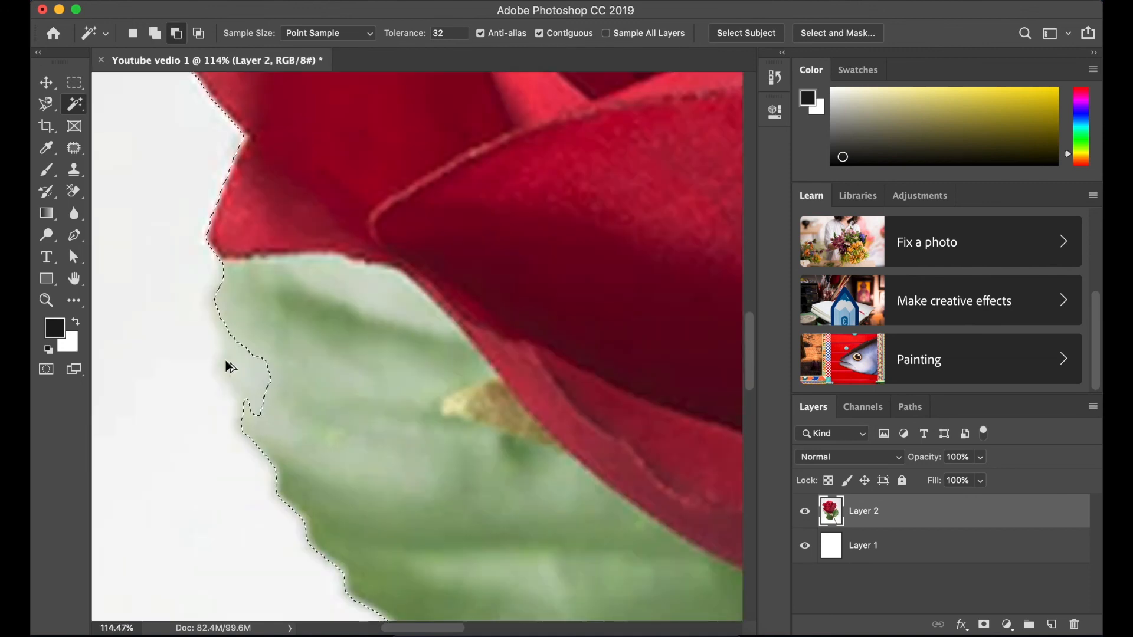
{"action": "scroll", "coordinate": [228, 366], "scroll_direction": "down", "scroll_amount": 3}
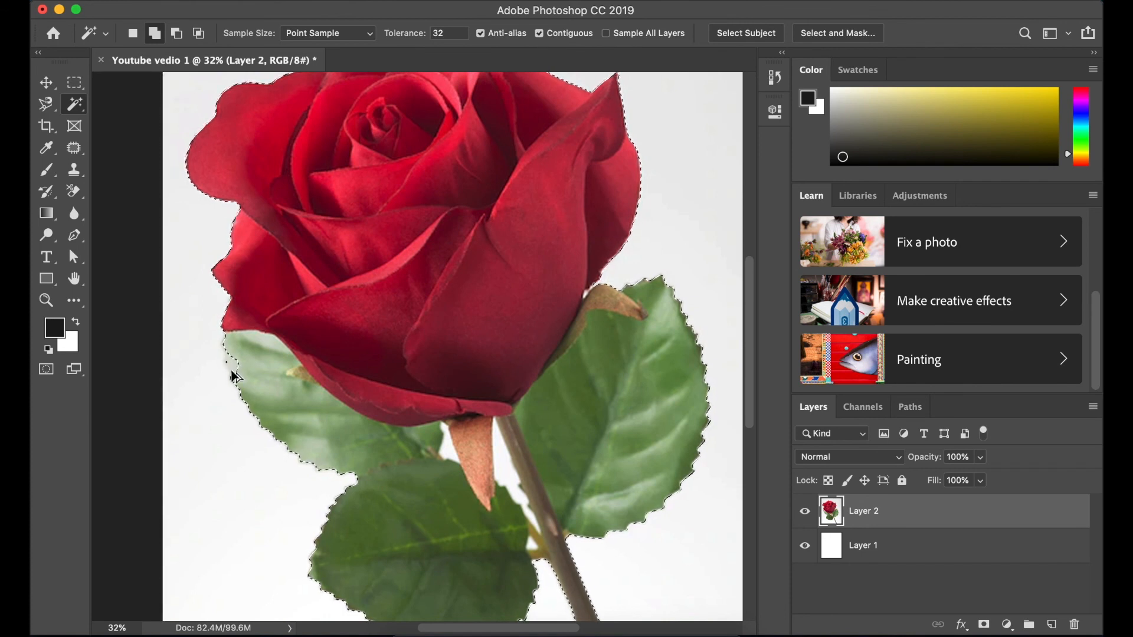
{"action": "scroll", "coordinate": [231, 369], "scroll_direction": "up", "scroll_amount": 2}
{"action": "scroll", "coordinate": [234, 374], "scroll_direction": "down", "scroll_amount": 4}
{"action": "scroll", "coordinate": [235, 375], "scroll_direction": "up", "scroll_amount": 3}
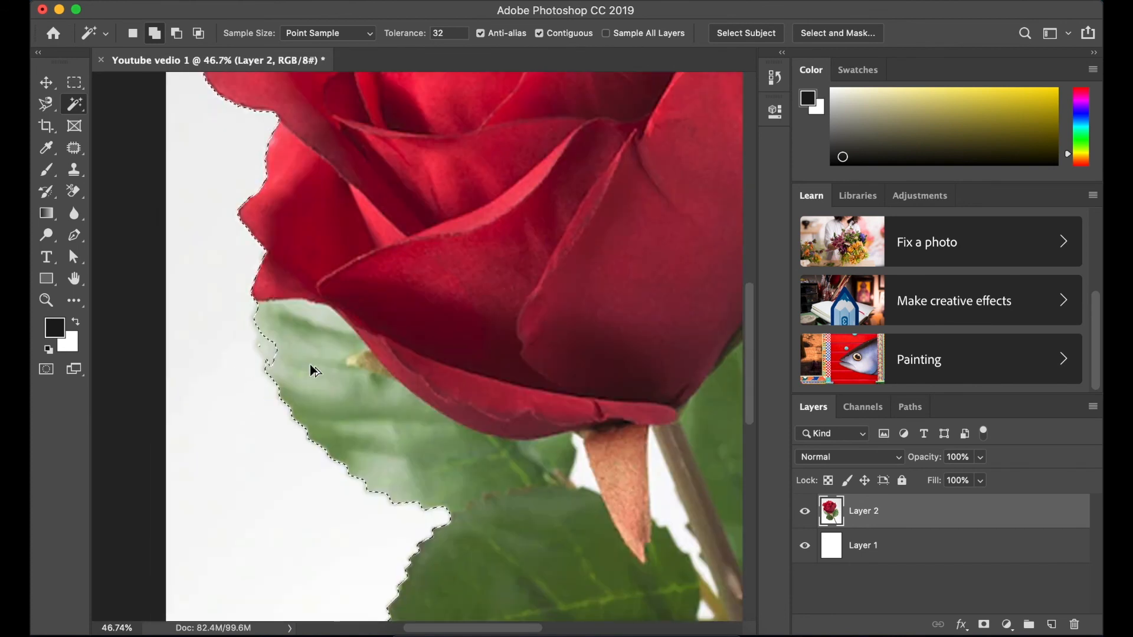
{"action": "left_click", "coordinate": [268, 349]}
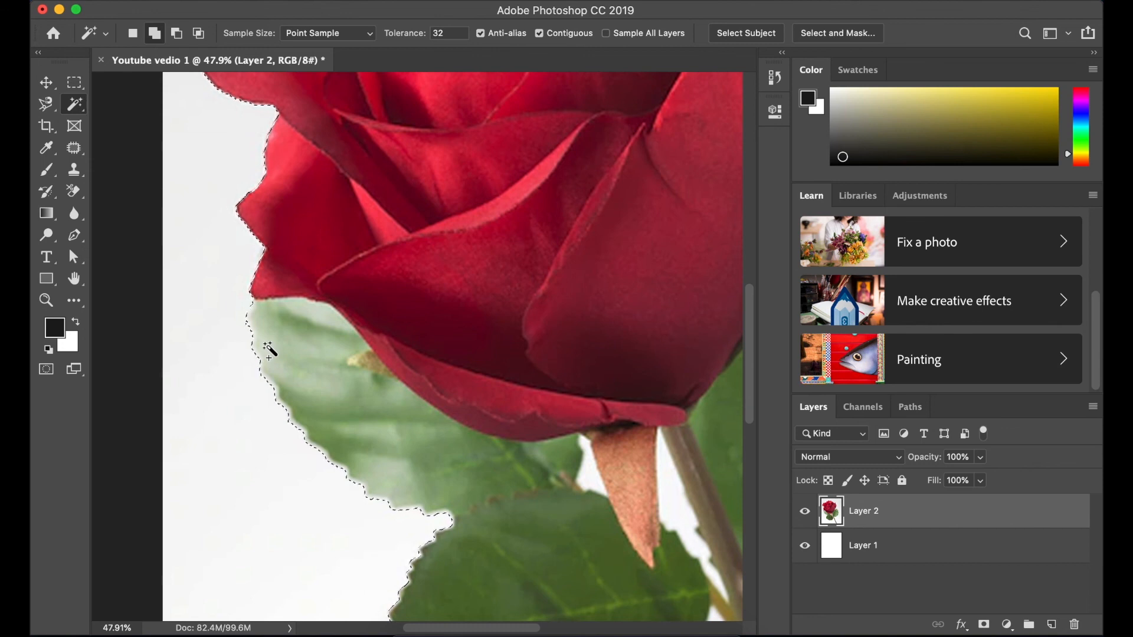
Examine the selection outline along the left leaf's edge and around the whole rose
{"action": "scroll", "coordinate": [268, 351], "scroll_direction": "up", "scroll_amount": 6}
{"action": "scroll", "coordinate": [268, 357], "scroll_direction": "down", "scroll_amount": 5}
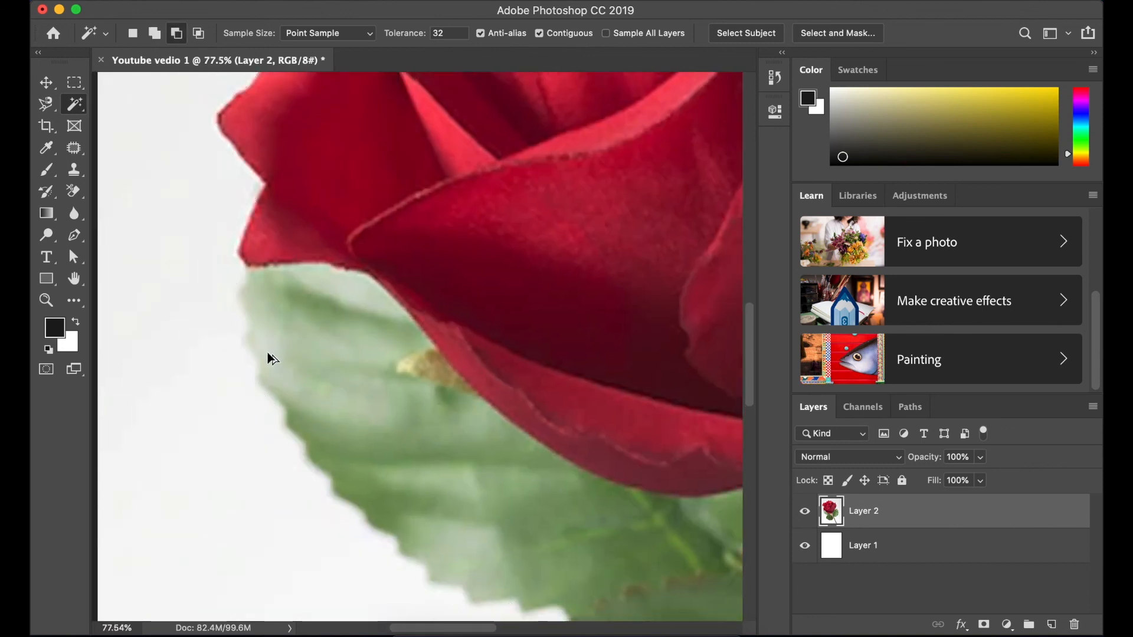
{"action": "scroll", "coordinate": [268, 358], "scroll_direction": "down", "scroll_amount": 4}
{"action": "scroll", "coordinate": [269, 359], "scroll_direction": "up", "scroll_amount": 2}
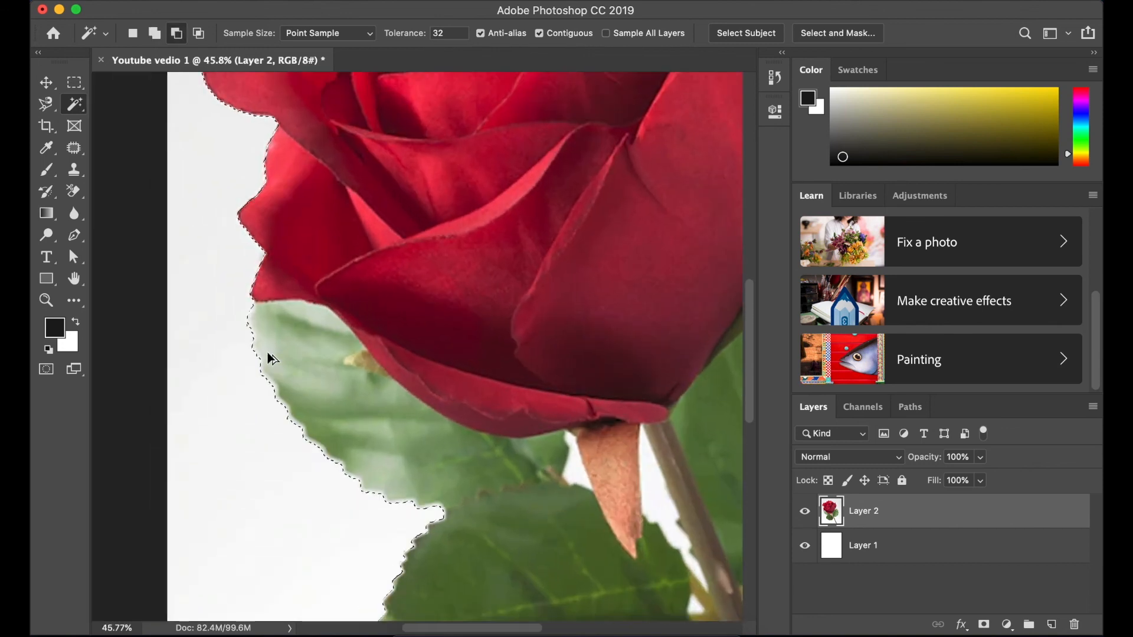
{"action": "scroll", "coordinate": [268, 359], "scroll_direction": "down", "scroll_amount": 3}
{"action": "scroll", "coordinate": [268, 359], "scroll_direction": "up", "scroll_amount": 2}
{"action": "scroll", "coordinate": [269, 359], "scroll_direction": "up", "scroll_amount": 3}
{"action": "scroll", "coordinate": [269, 359], "scroll_direction": "down", "scroll_amount": 3}
Invert the selection to the light background surrounding the rose
{"action": "key", "text": "shift"}
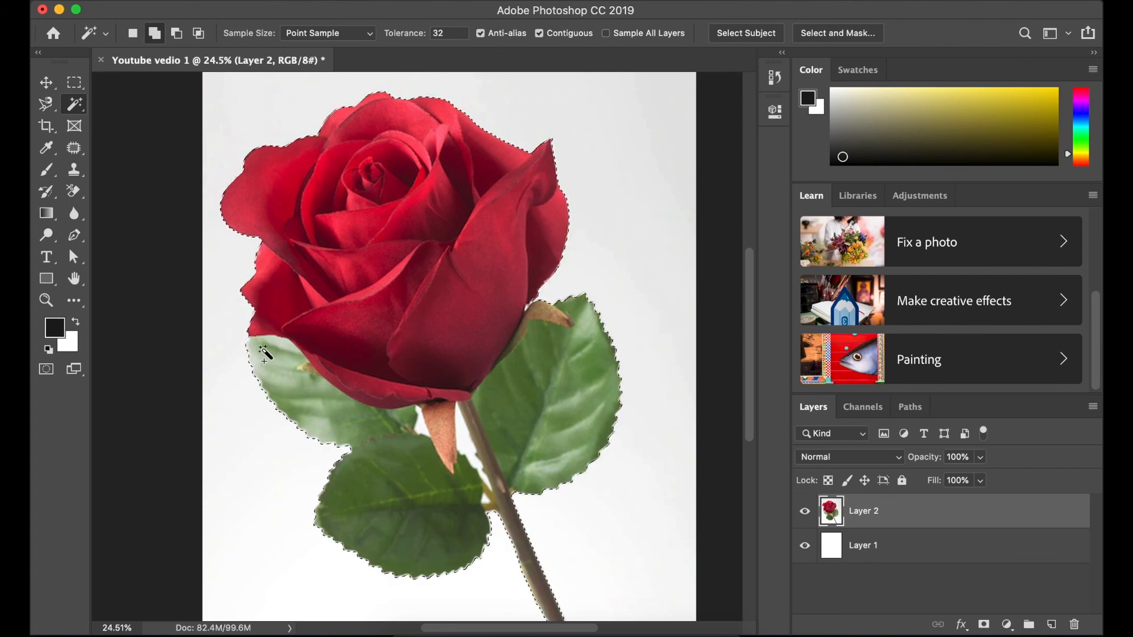
{"action": "key", "text": "super+shift+i"}
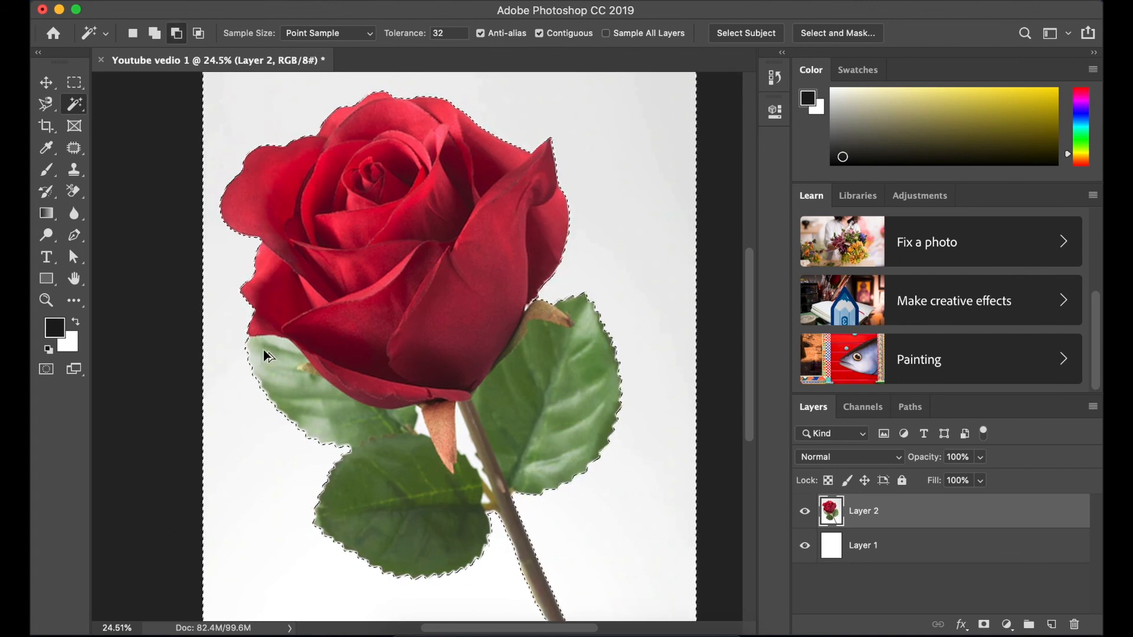
{"action": "scroll", "coordinate": [269, 356], "scroll_direction": "down", "scroll_amount": 2}
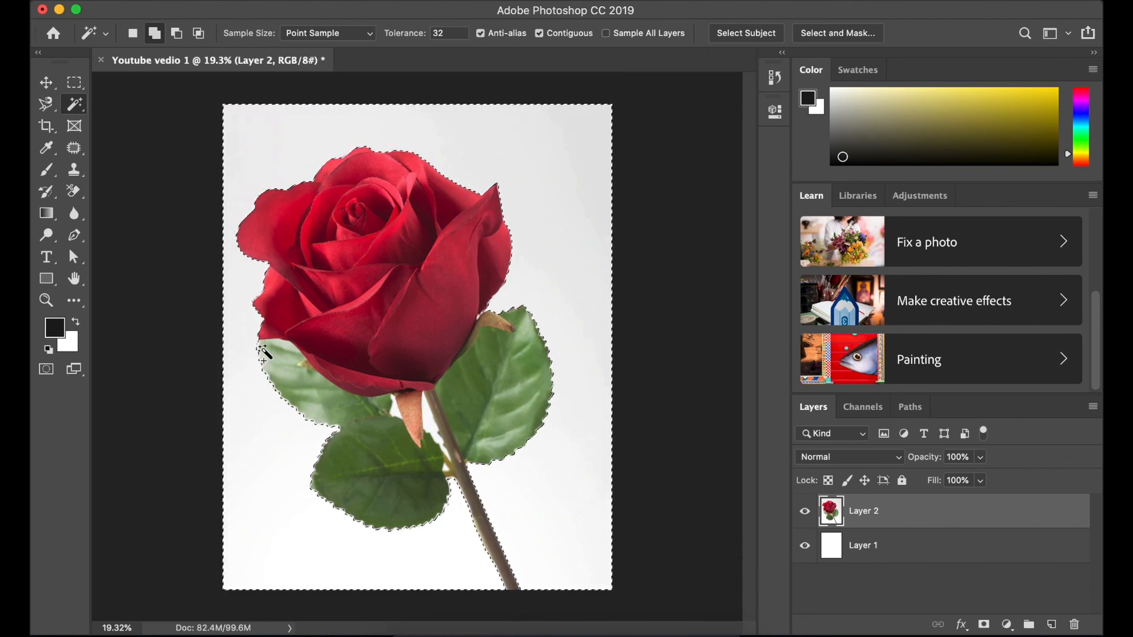
Try copying the selected background onto a new layer with Layer 1 and Layer 2 hidden, and undo it
{"action": "key", "text": "Delete"}
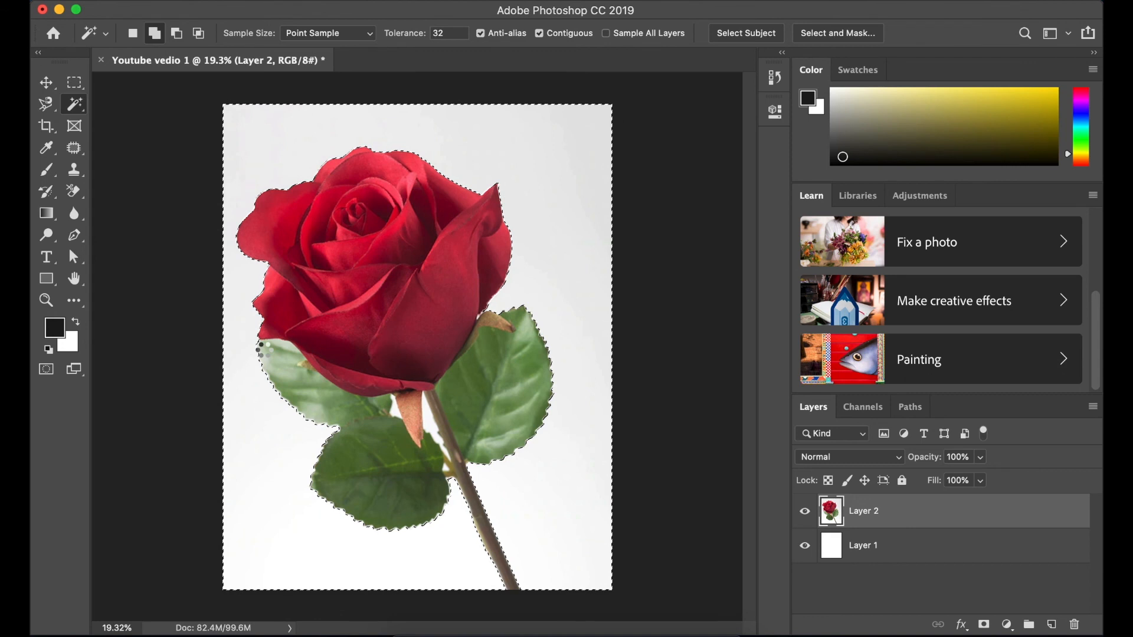
{"action": "left_click", "coordinate": [805, 583]}
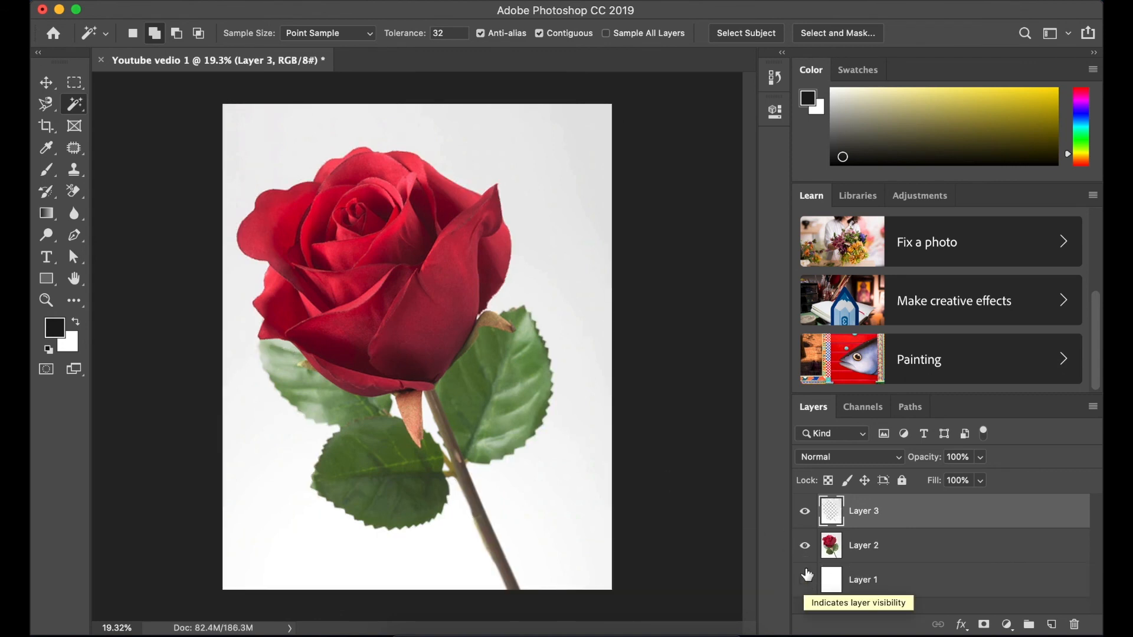
{"action": "left_click", "coordinate": [806, 547]}
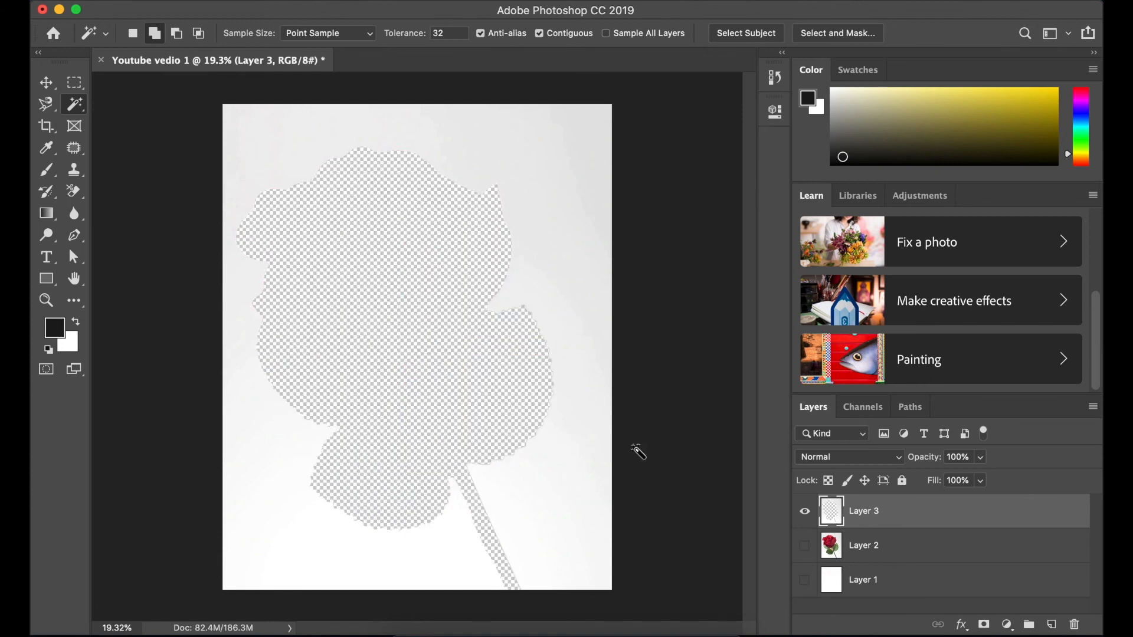
{"action": "key", "text": "ctrl+z"}
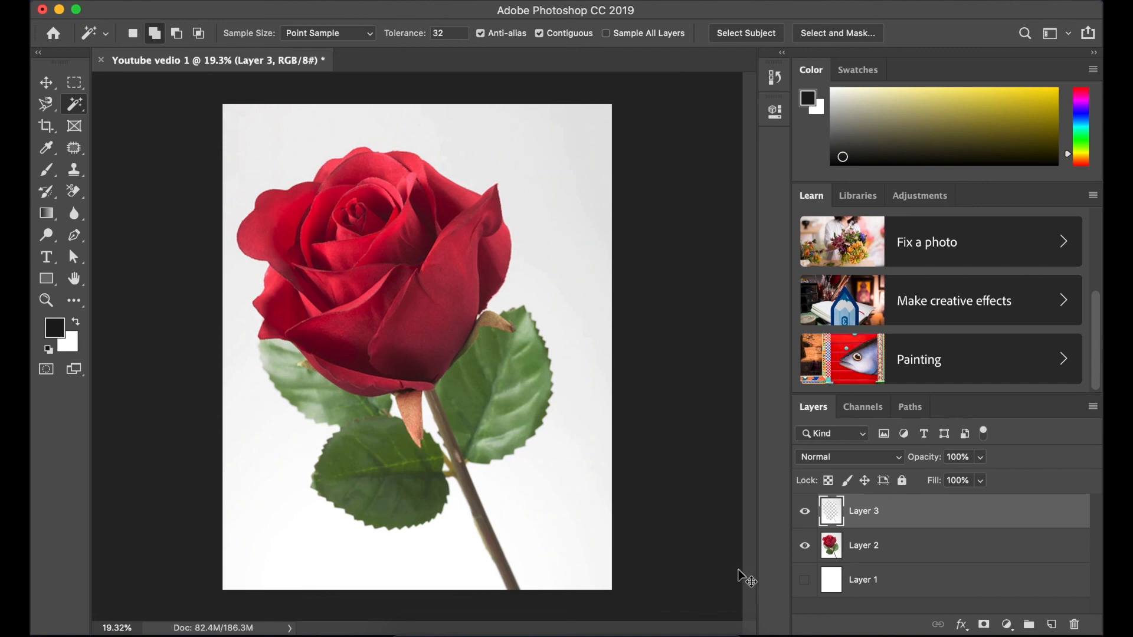
{"action": "key", "text": "ctrl+z"}
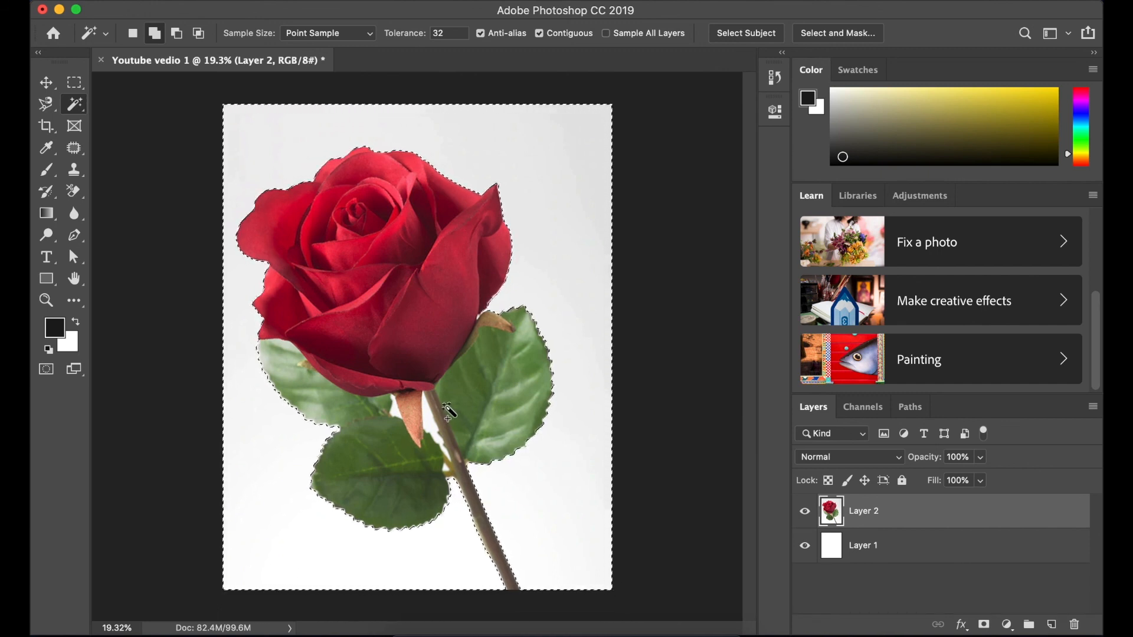
Try subtracting the left leaf's pale edge from the selection with the Magic Wand
{"action": "scroll", "coordinate": [223, 342], "scroll_direction": "up", "scroll_amount": 2}
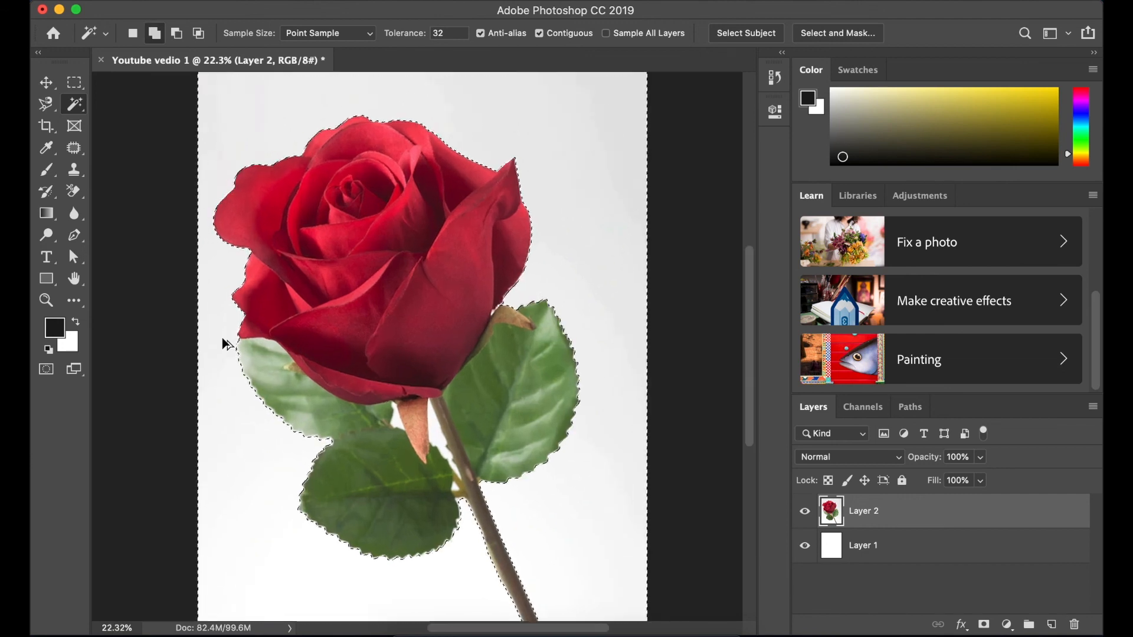
{"action": "left_click", "coordinate": [154, 34]}
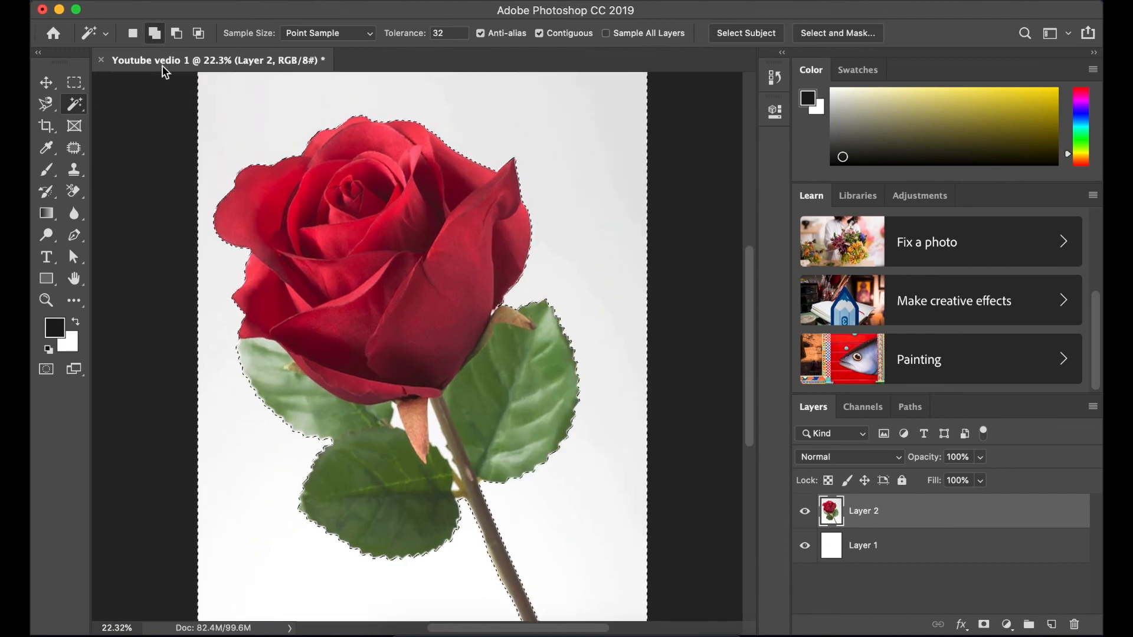
{"action": "scroll", "coordinate": [251, 387], "scroll_direction": "up", "scroll_amount": 5}
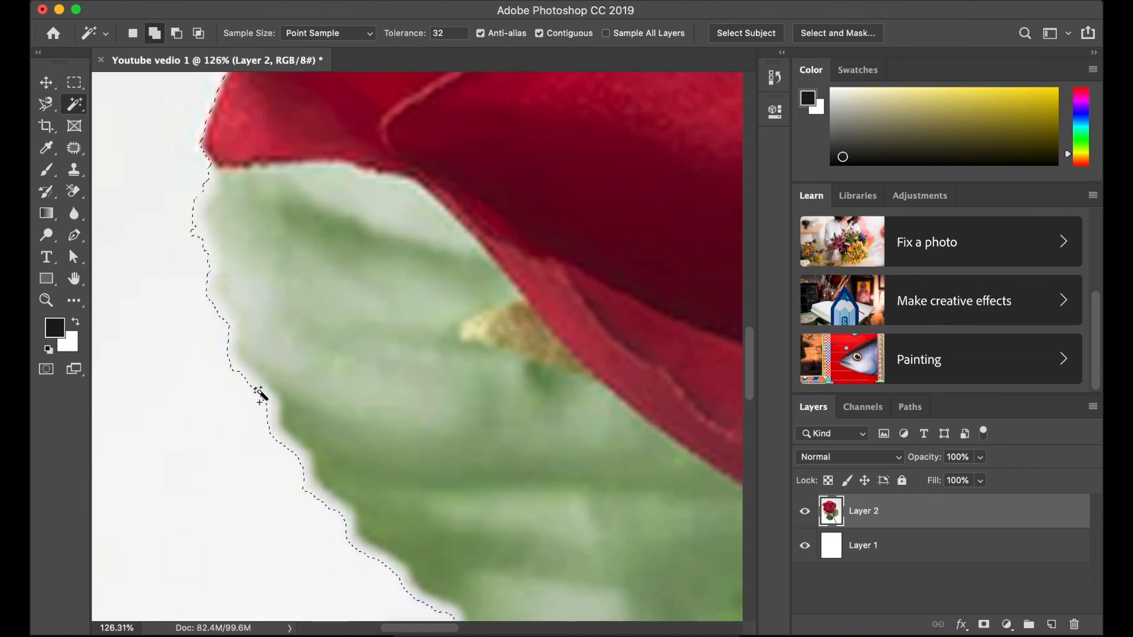
{"action": "left_click", "coordinate": [176, 33]}
{"action": "left_click", "coordinate": [272, 406]}
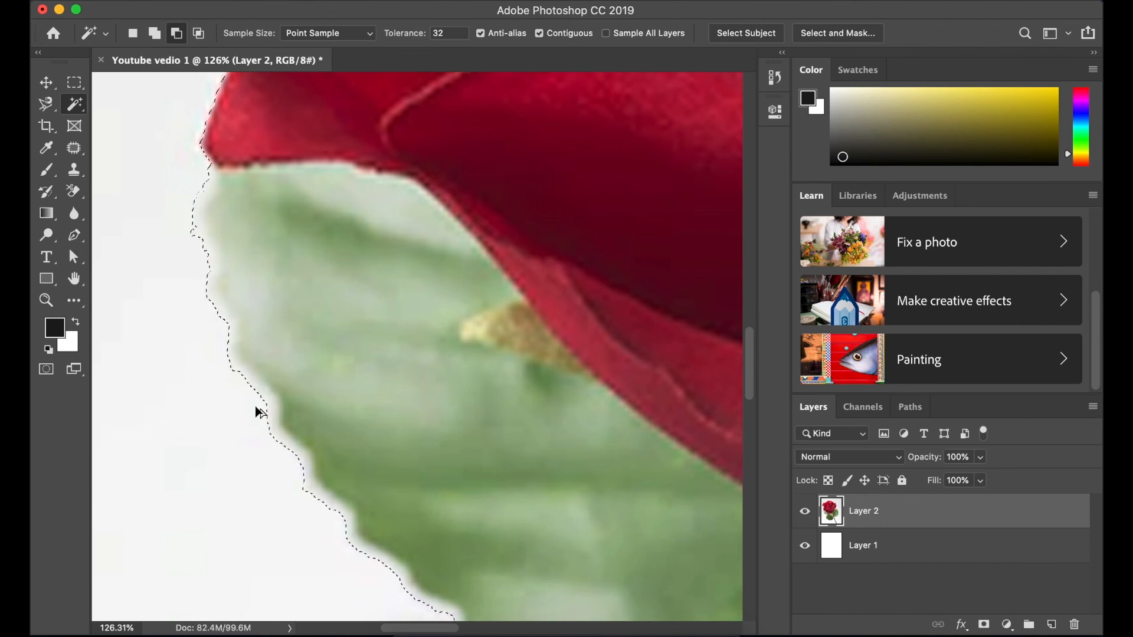
Try the Magic Wand's intersect mode on the white gaps on both sides of the sepal below the bloom
{"action": "scroll", "coordinate": [258, 411], "scroll_direction": "down", "scroll_amount": 5}
{"action": "scroll", "coordinate": [289, 449], "scroll_direction": "down", "scroll_amount": 3}
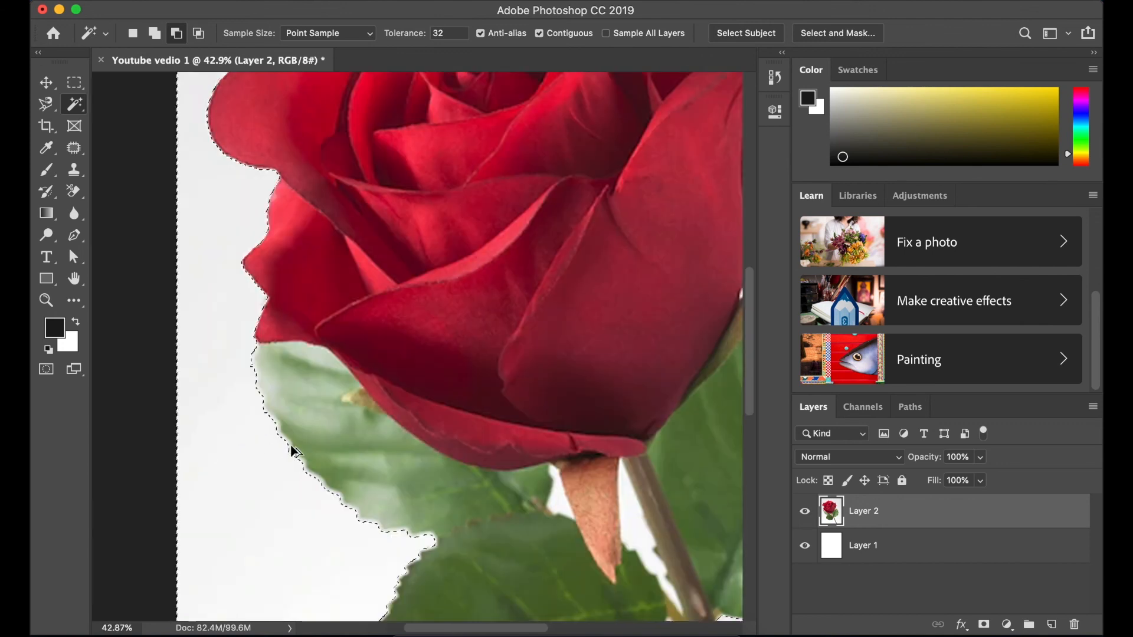
{"action": "scroll", "coordinate": [291, 449], "scroll_direction": "down", "scroll_amount": 3}
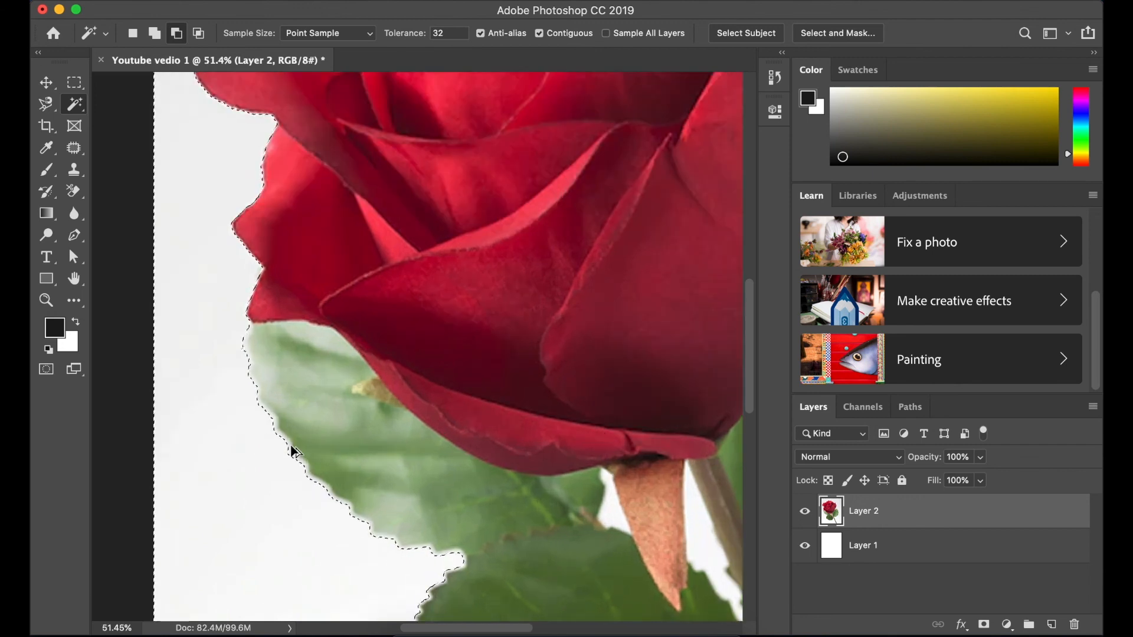
{"action": "scroll", "coordinate": [572, 539], "scroll_direction": "up", "scroll_amount": 4}
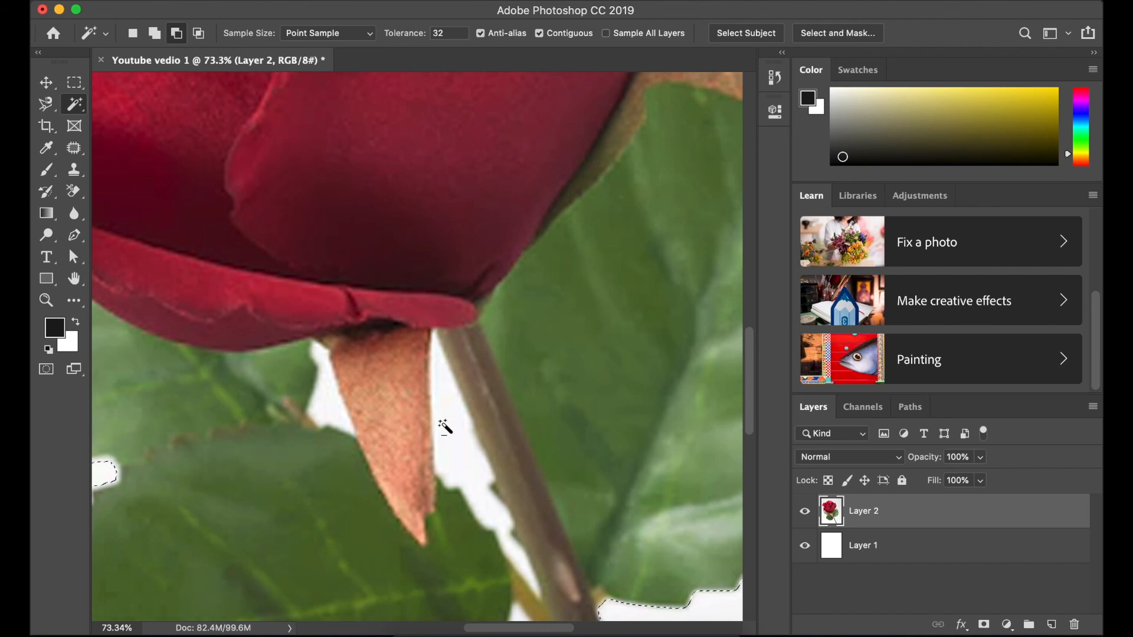
{"action": "scroll", "coordinate": [447, 426], "scroll_direction": "down", "scroll_amount": 3}
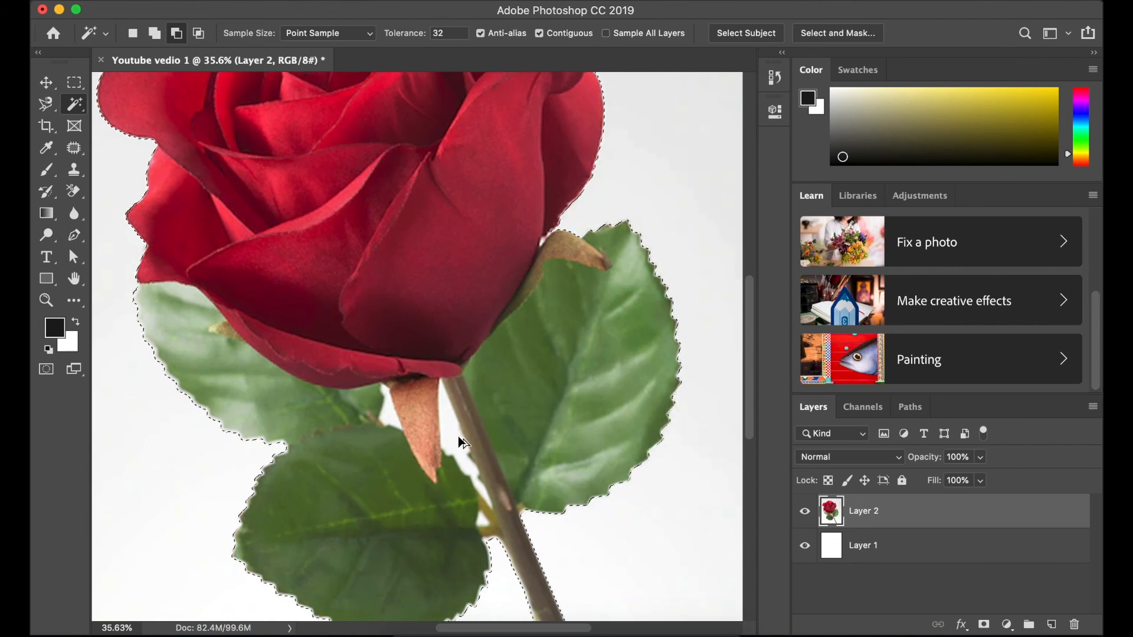
{"action": "scroll", "coordinate": [462, 442], "scroll_direction": "up", "scroll_amount": 3}
{"action": "scroll", "coordinate": [466, 452], "scroll_direction": "up", "scroll_amount": 2}
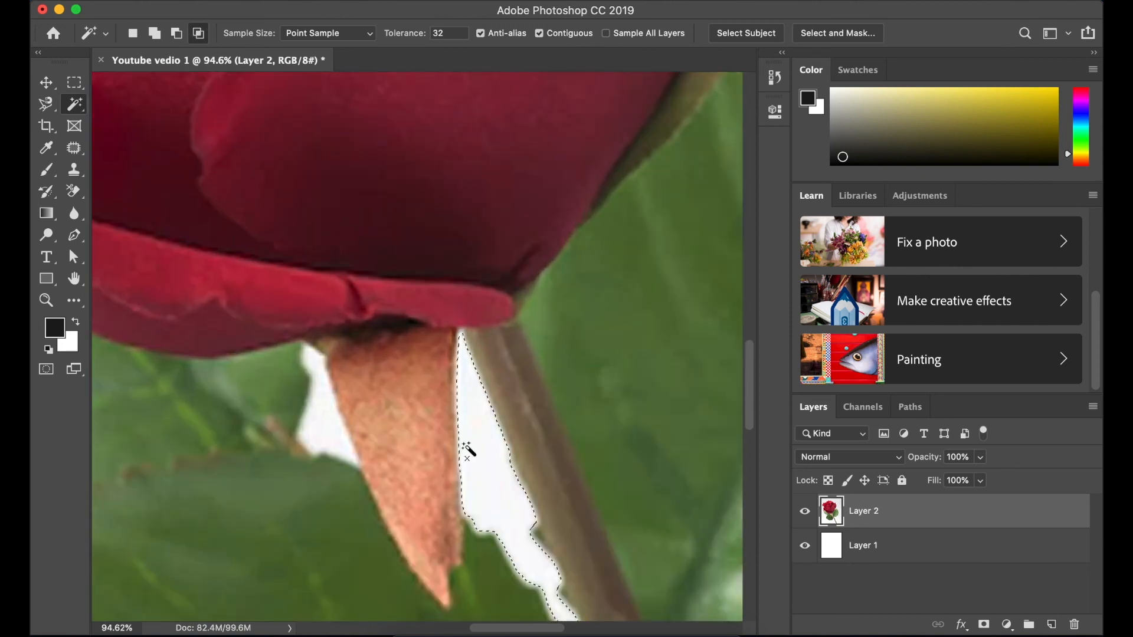
{"action": "scroll", "coordinate": [468, 452], "scroll_direction": "down", "scroll_amount": 4}
{"action": "scroll", "coordinate": [464, 452], "scroll_direction": "up", "scroll_amount": 1}
{"action": "scroll", "coordinate": [461, 453], "scroll_direction": "up", "scroll_amount": 1}
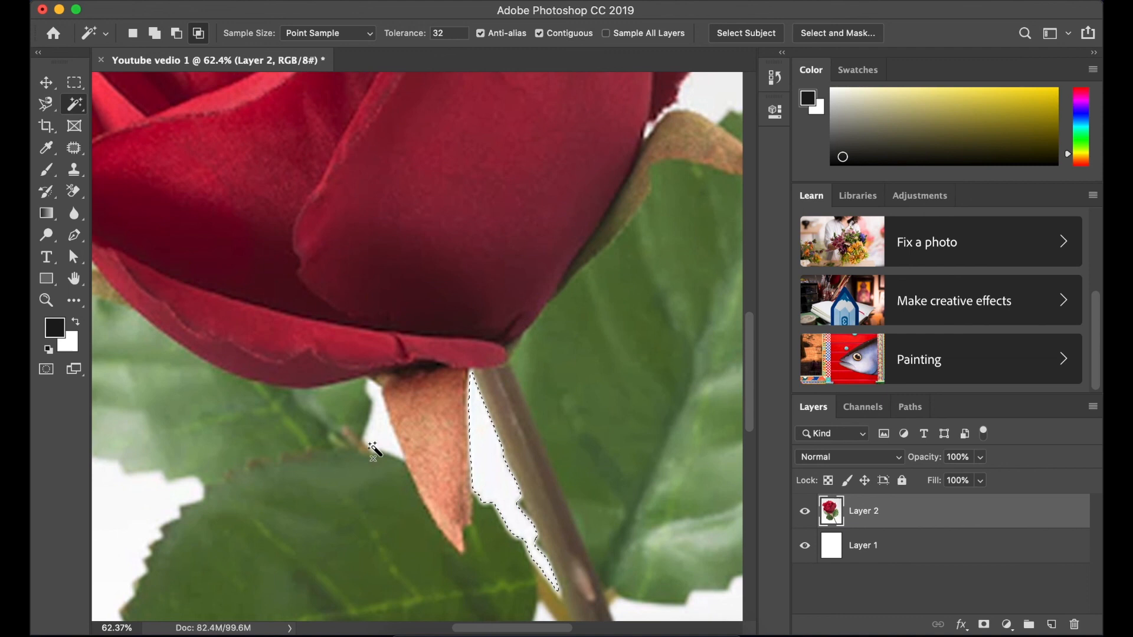
{"action": "left_click", "coordinate": [384, 443]}
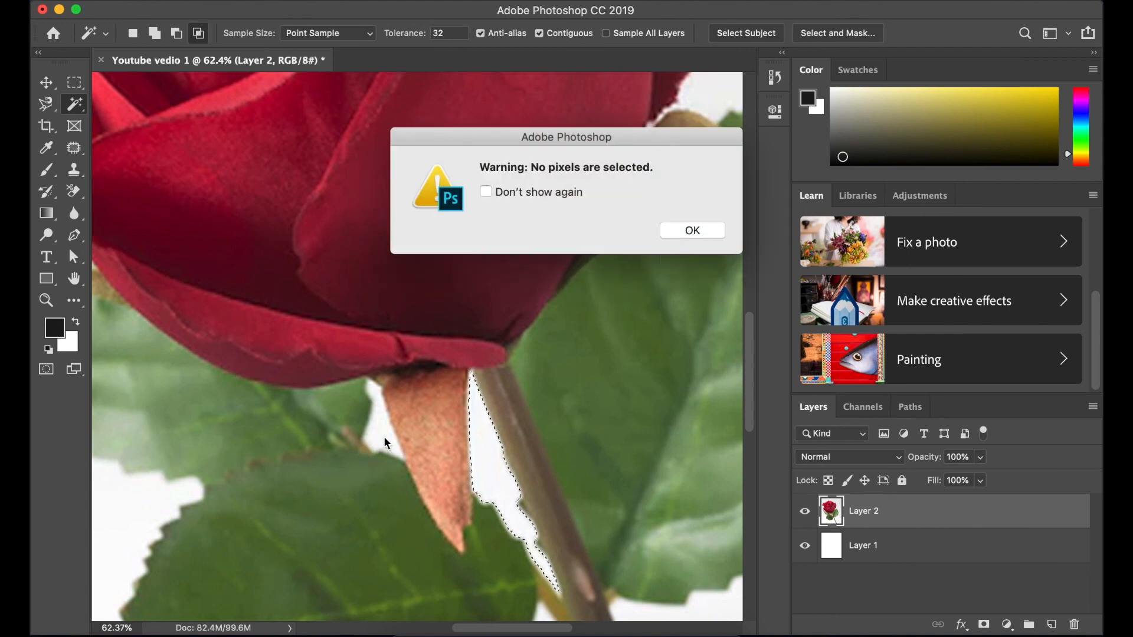
{"action": "left_click", "coordinate": [687, 231]}
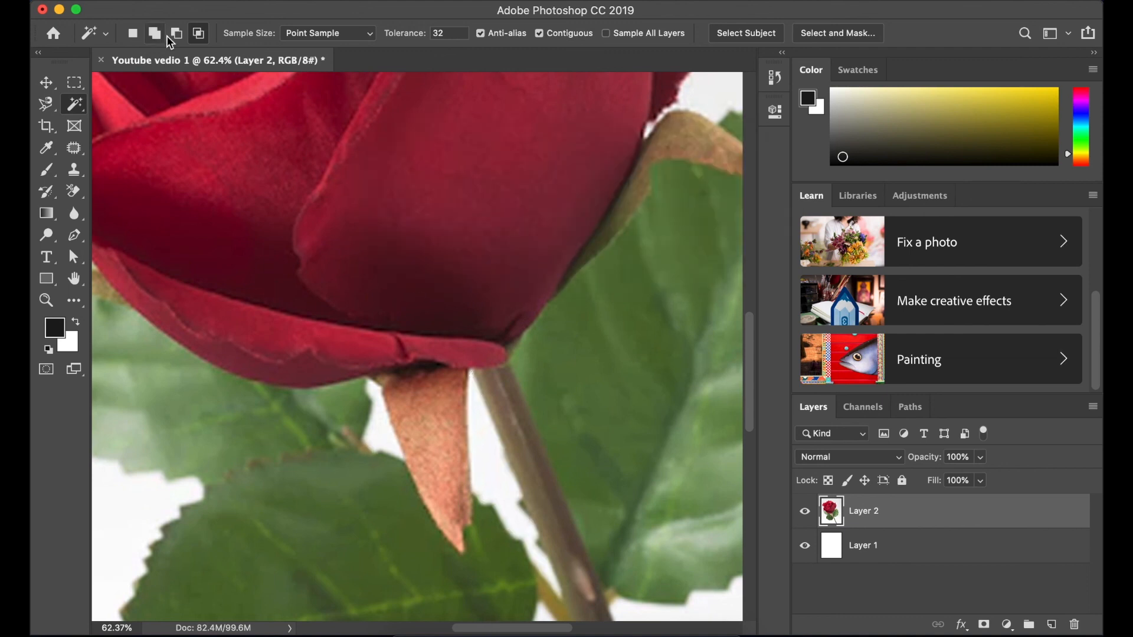
Subtract the white gaps beside the lower sepal and the stem from the rose selection with the Magic Wand
{"action": "scroll", "coordinate": [377, 452], "scroll_direction": "down", "scroll_amount": 5}
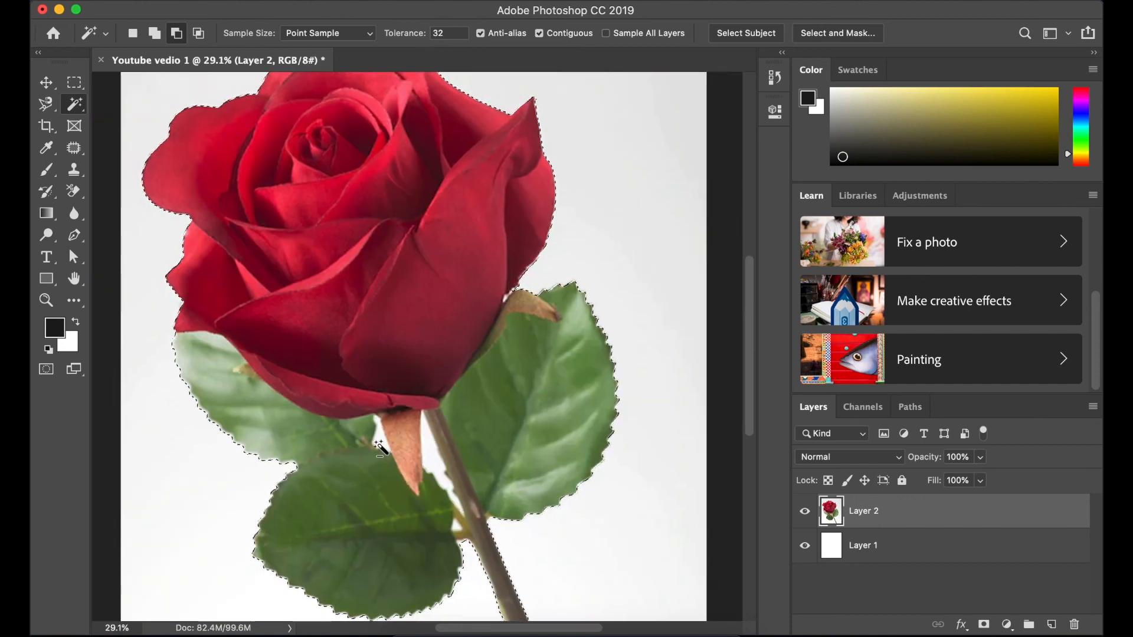
{"action": "left_click", "coordinate": [176, 33]}
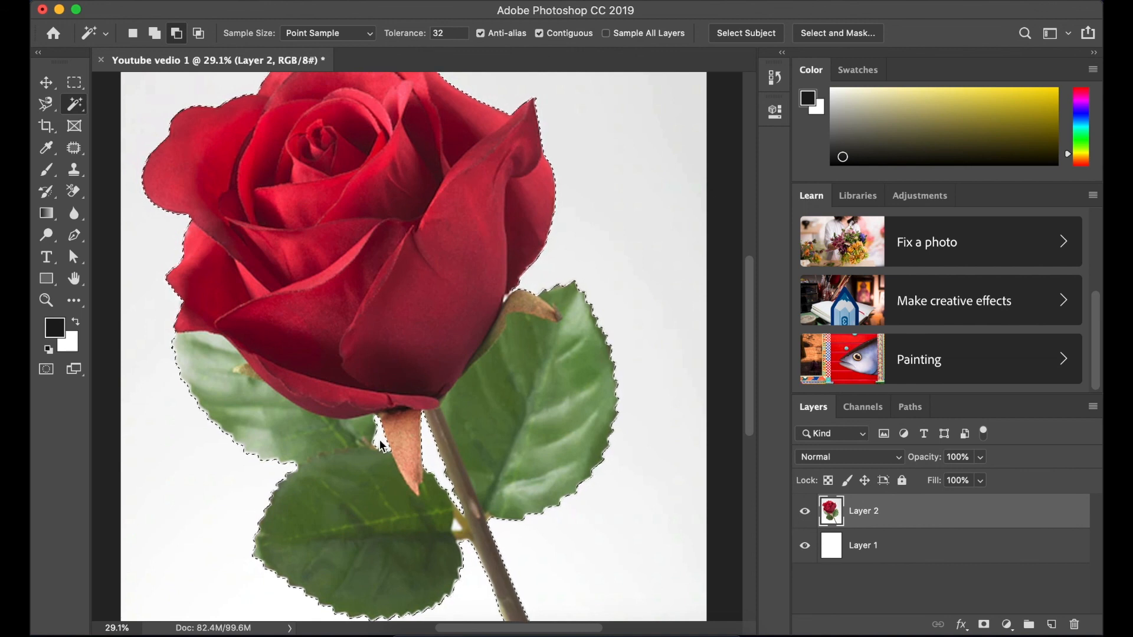
{"action": "scroll", "coordinate": [370, 448], "scroll_direction": "down", "scroll_amount": 2}
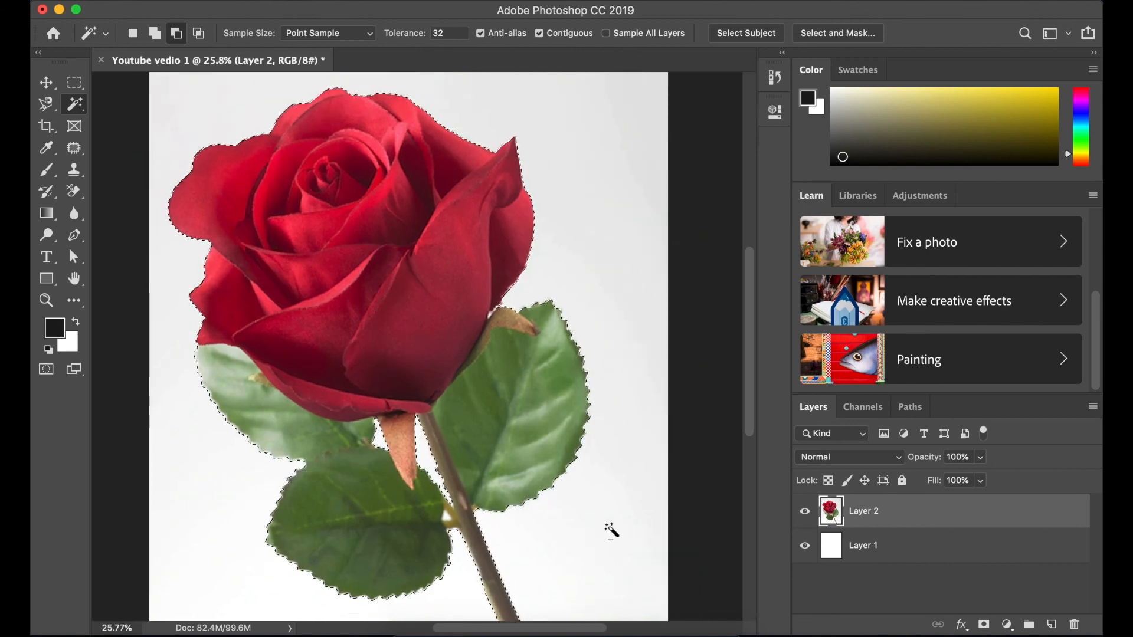
Subtract the tiny white gap between the bloom and the brown sepal above the right leaf from the rose selection
{"action": "scroll", "coordinate": [499, 309], "scroll_direction": "up", "scroll_amount": 4}
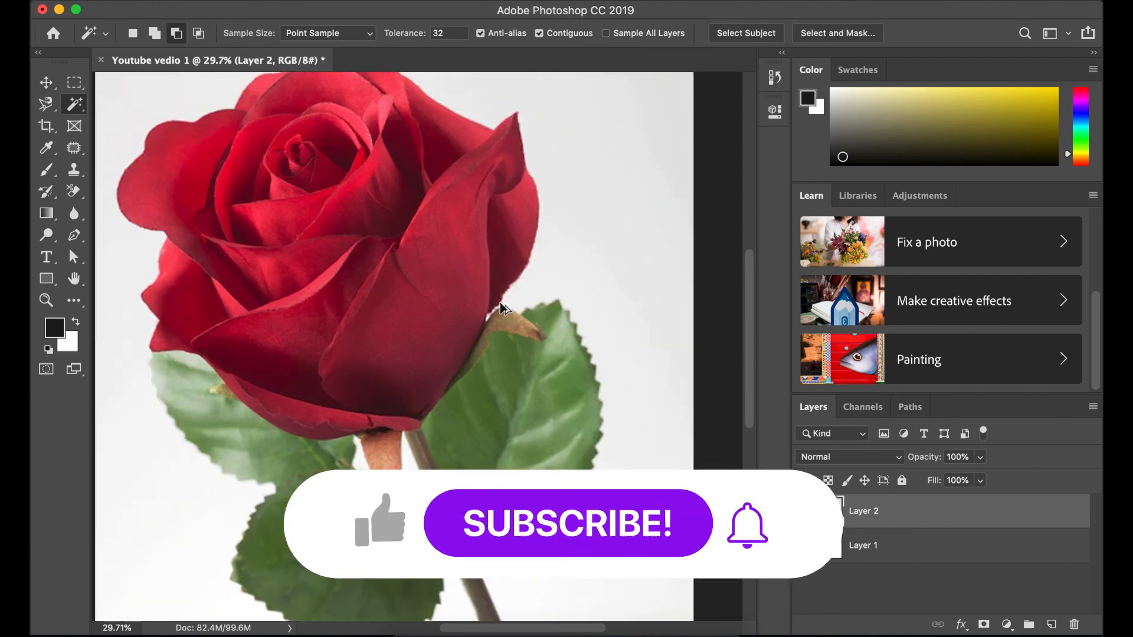
{"action": "scroll", "coordinate": [500, 308], "scroll_direction": "up", "scroll_amount": 5}
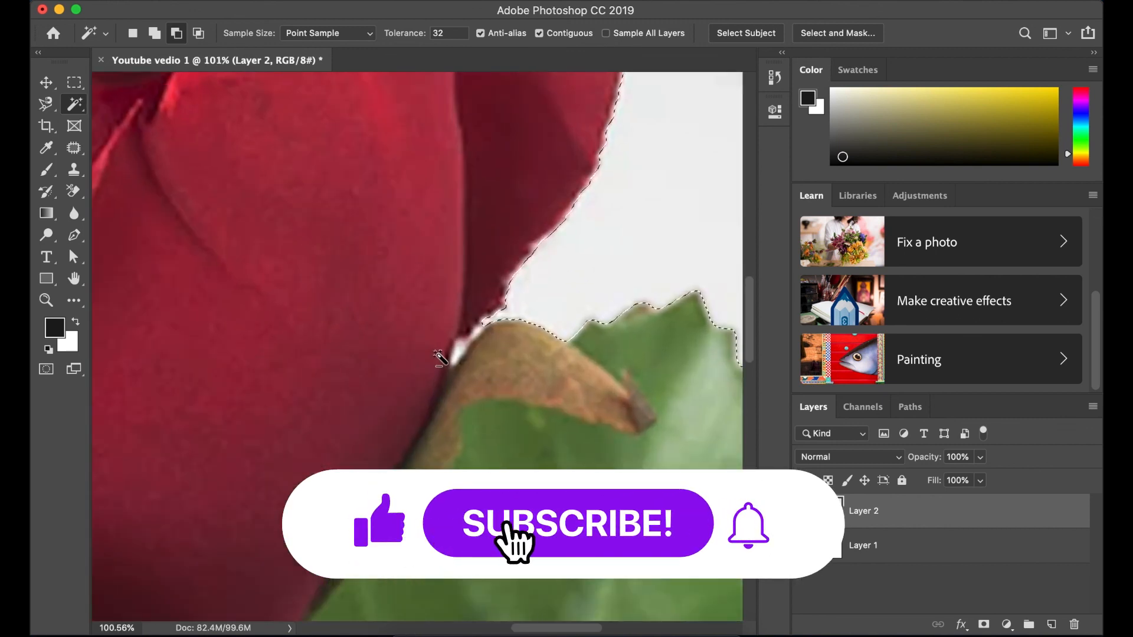
{"action": "key", "text": "super+d"}
{"action": "scroll", "coordinate": [494, 368], "scroll_direction": "down", "scroll_amount": 1}
{"action": "scroll", "coordinate": [495, 368], "scroll_direction": "down", "scroll_amount": 5}
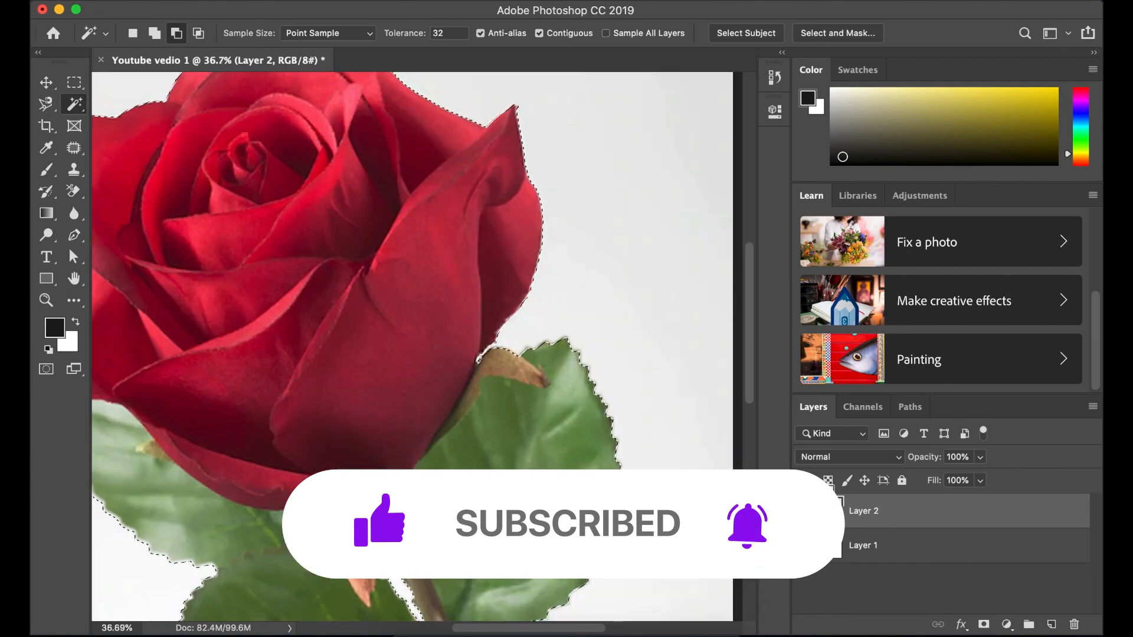
Copy the selected rose onto a new layer and hide Layer 1 and Layer 2
{"action": "key", "text": "super+j"}
{"action": "left_click", "coordinate": [804, 579]}
{"action": "left_click", "coordinate": [804, 545]}
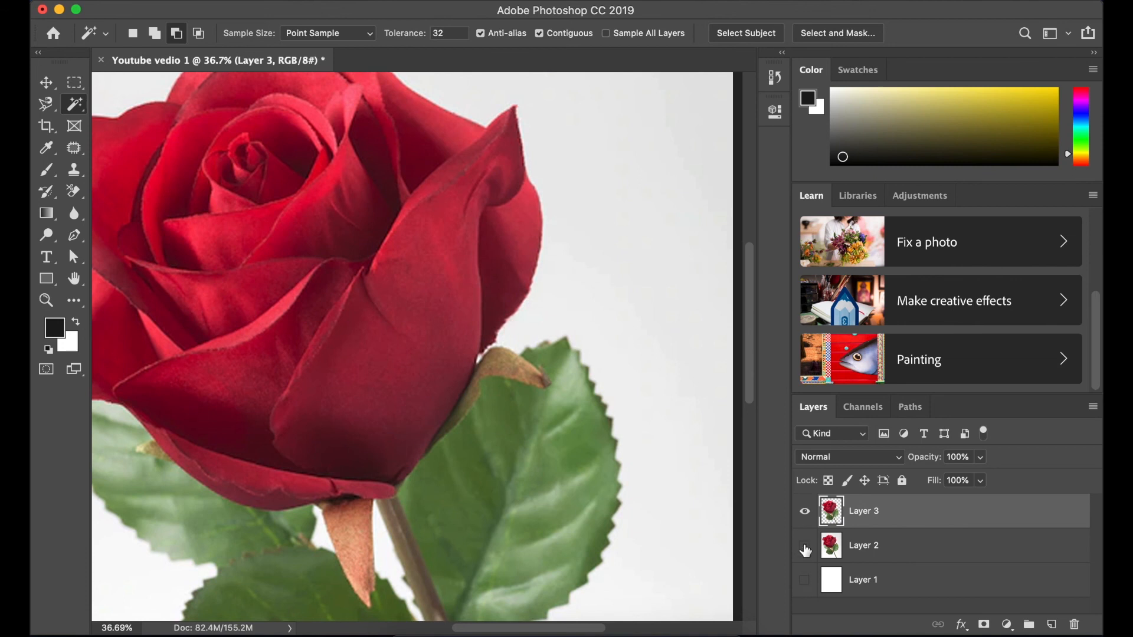
{"action": "scroll", "coordinate": [499, 360], "scroll_direction": "down", "scroll_amount": 4}
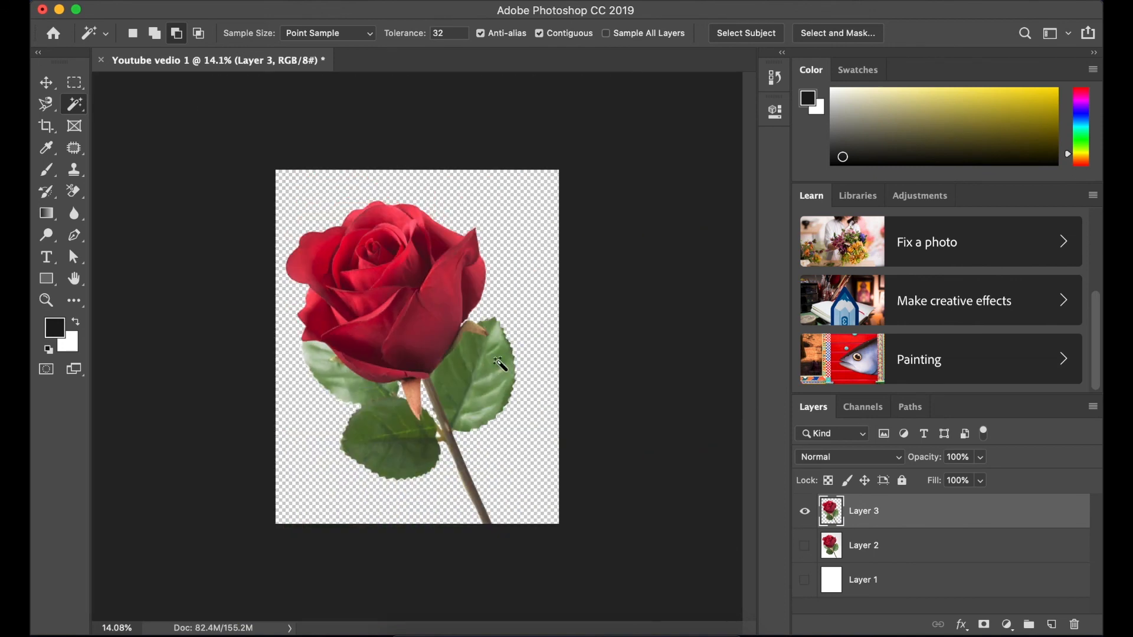
{"action": "scroll", "coordinate": [500, 362], "scroll_direction": "up", "scroll_amount": 5}
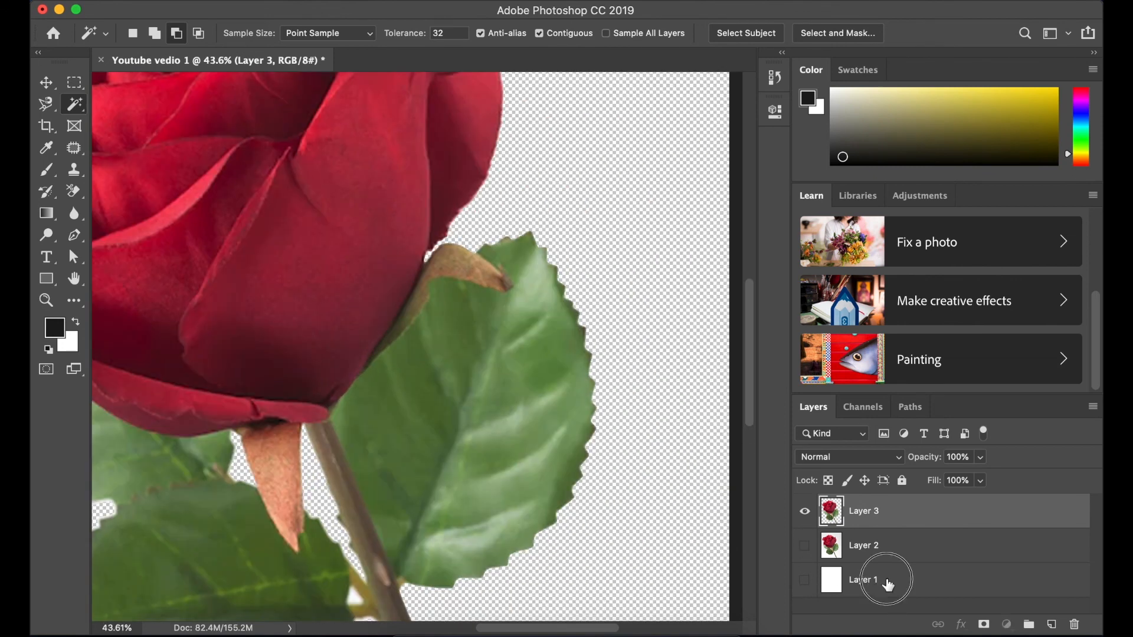
Swap the foreground and background colours, show Layer 1 and fill it with the near-black background colour
{"action": "left_click", "coordinate": [888, 583]}
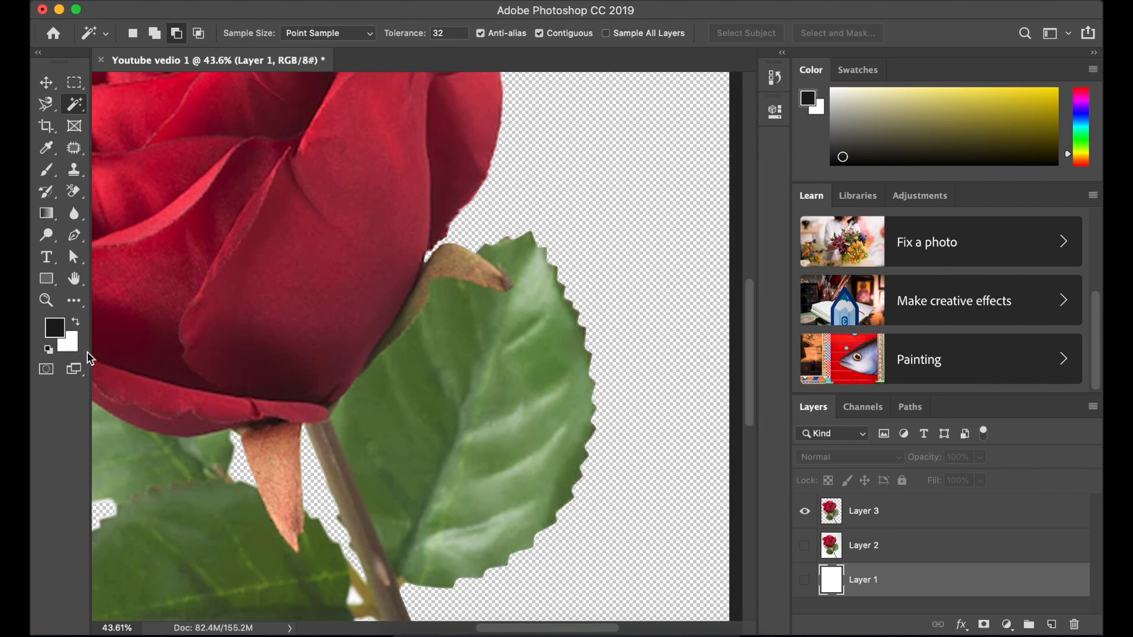
{"action": "key", "text": "x"}
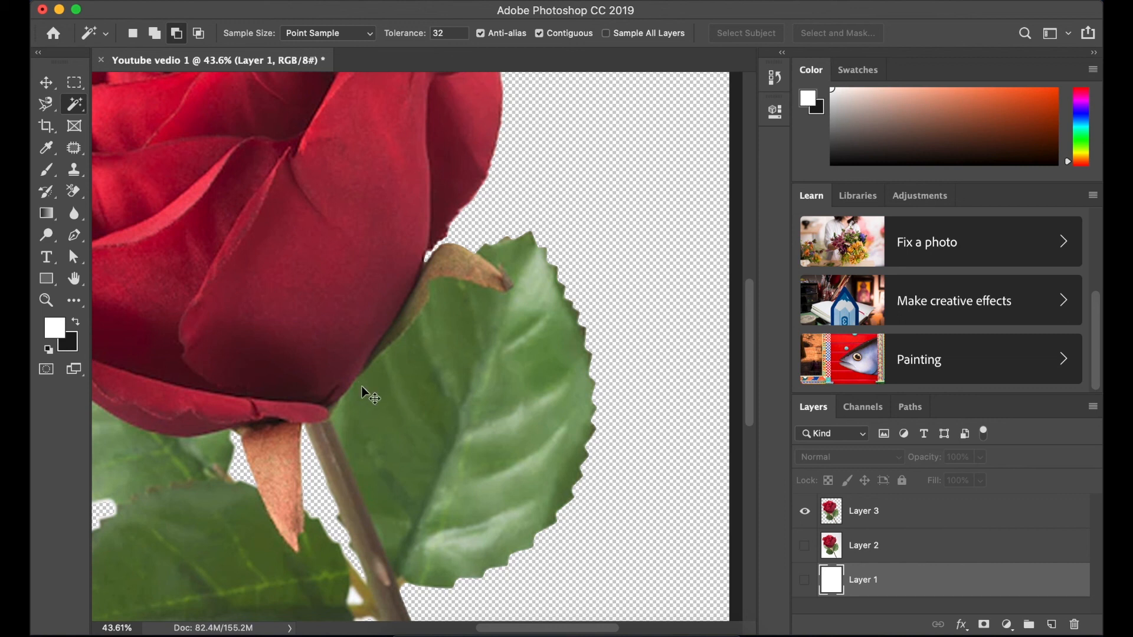
{"action": "scroll", "coordinate": [530, 435], "scroll_direction": "down", "scroll_amount": 10}
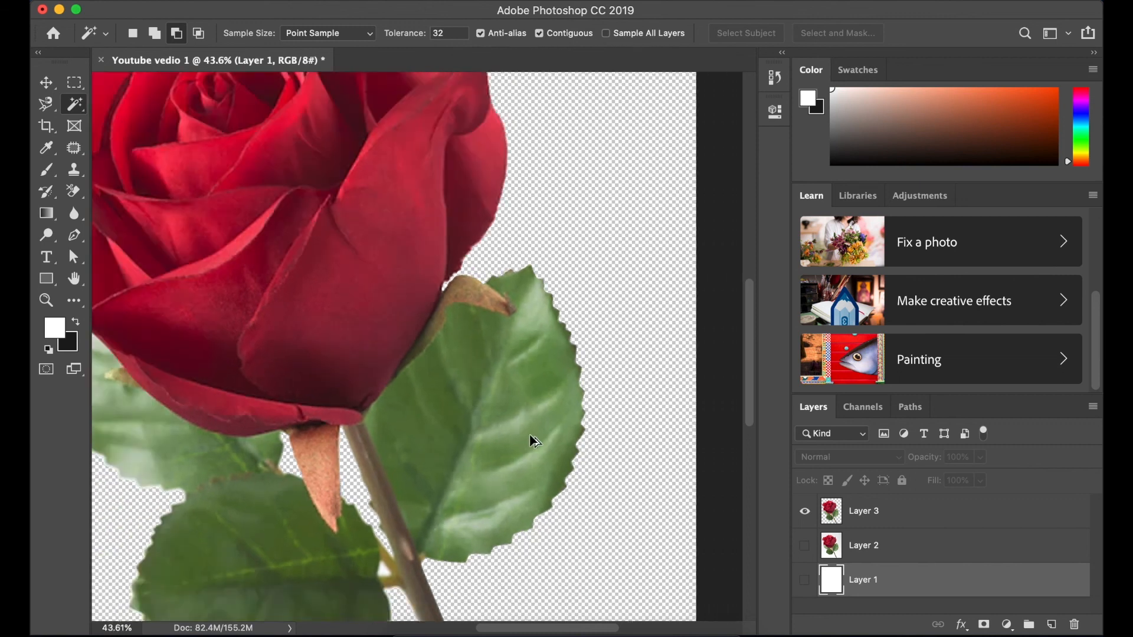
{"action": "left_click", "coordinate": [805, 582]}
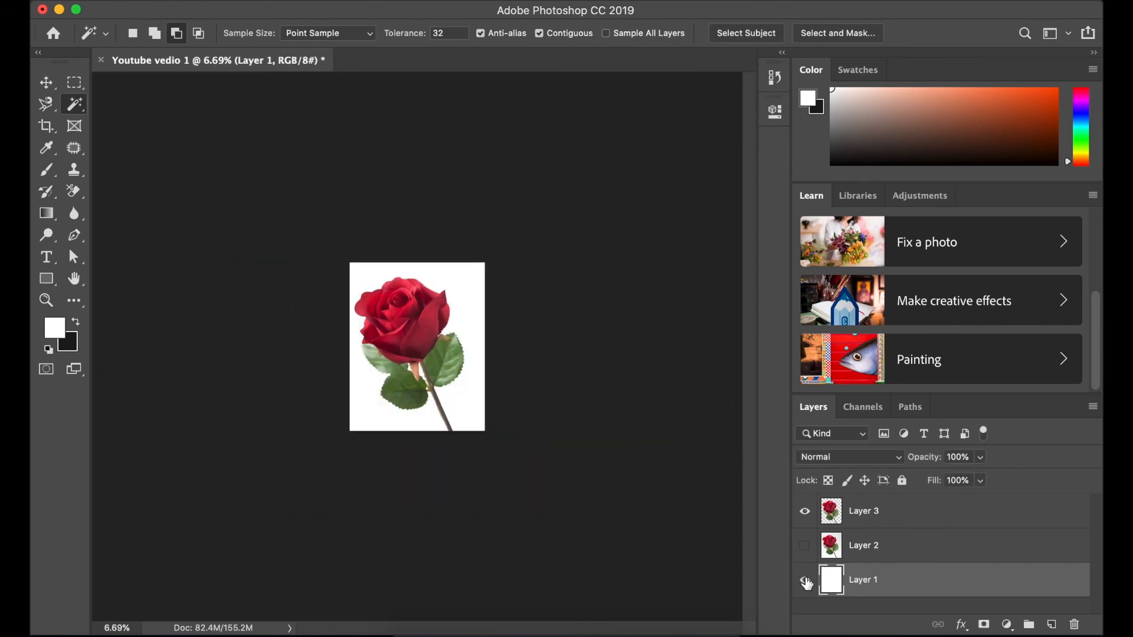
{"action": "key", "text": "super+BackSpace"}
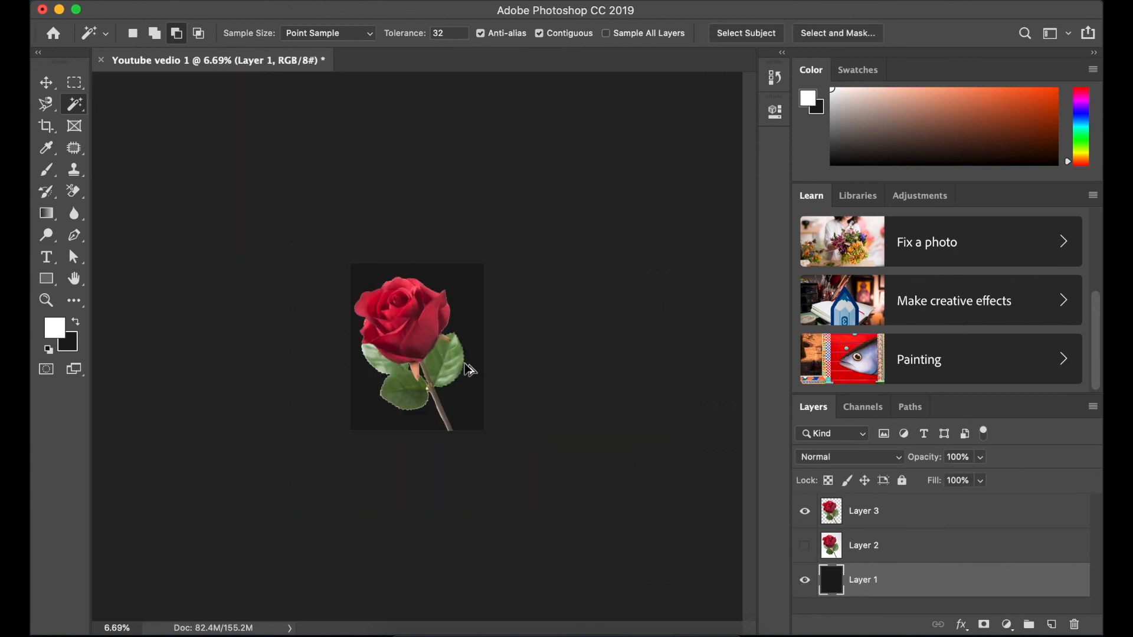
Examine the rose cutout's edges along the leaves, stem and petals against the dark fill
{"action": "scroll", "coordinate": [449, 371], "scroll_direction": "up", "scroll_amount": 7}
{"action": "scroll", "coordinate": [448, 371], "scroll_direction": "up", "scroll_amount": 4}
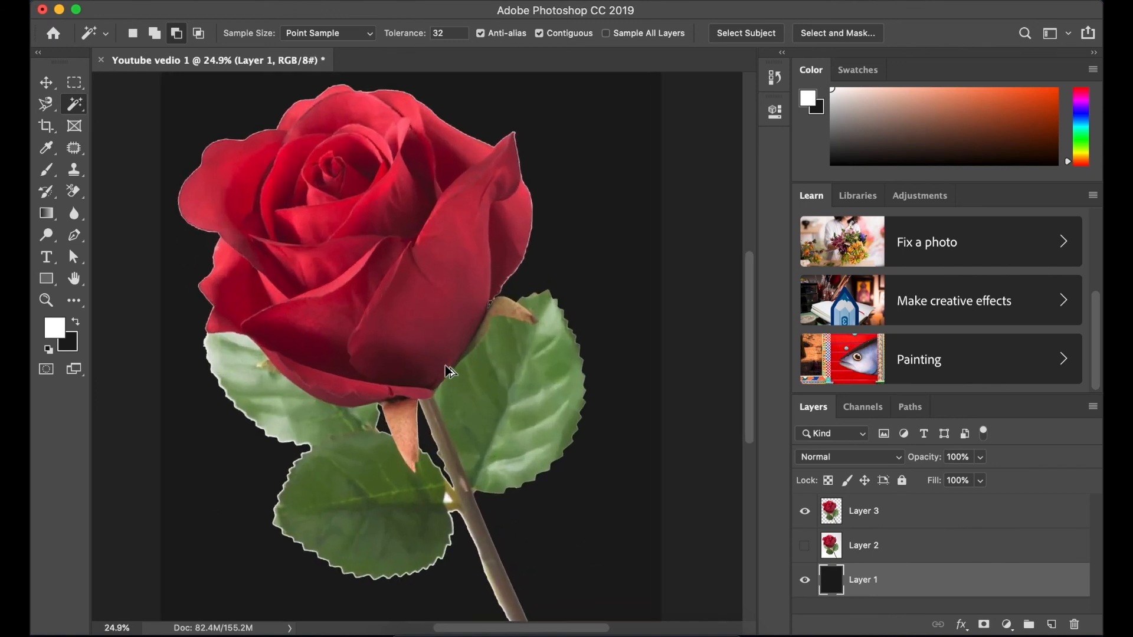
{"action": "scroll", "coordinate": [463, 518], "scroll_direction": "down", "scroll_amount": 10}
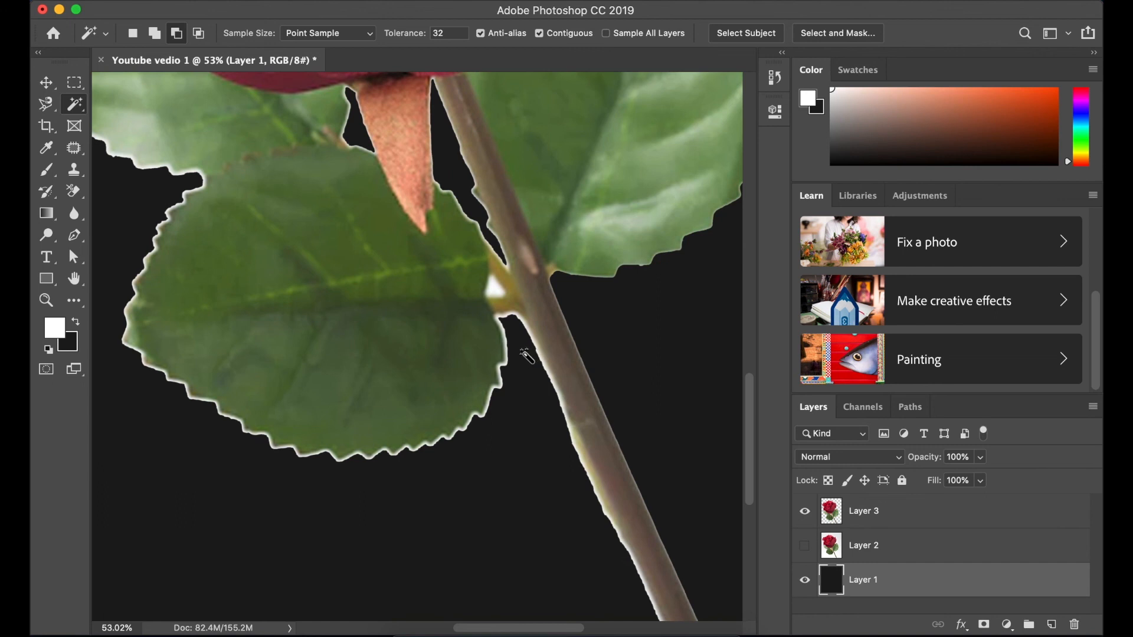
{"action": "scroll", "coordinate": [527, 356], "scroll_direction": "down", "scroll_amount": 5}
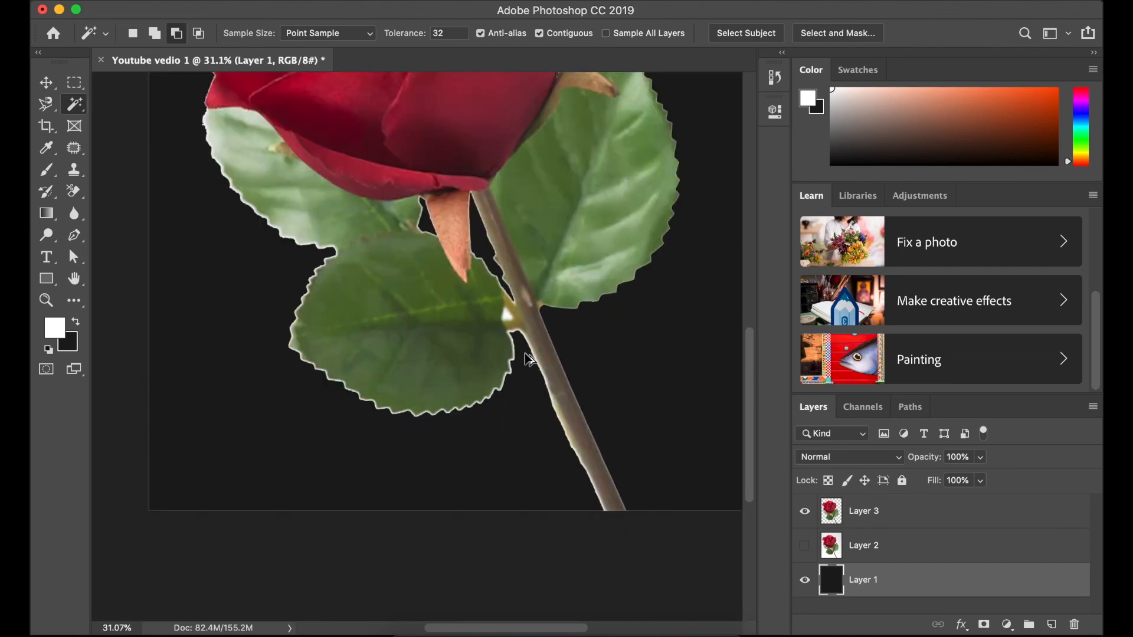
{"action": "scroll", "coordinate": [527, 359], "scroll_direction": "down", "scroll_amount": 5}
{"action": "scroll", "coordinate": [418, 324], "scroll_direction": "up", "scroll_amount": 3}
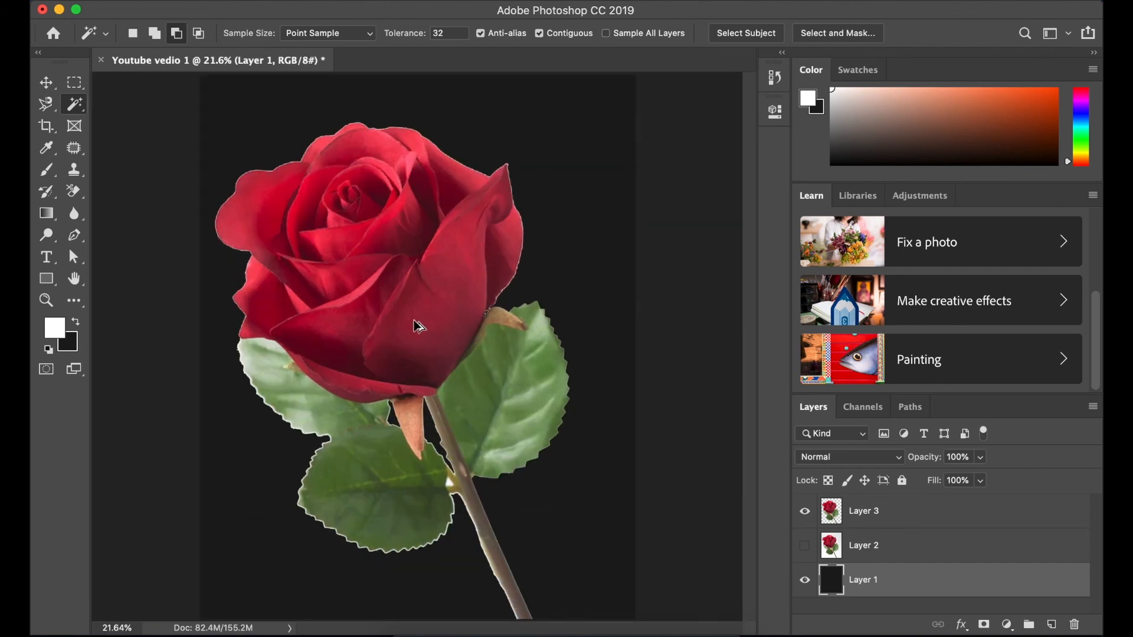
{"action": "scroll", "coordinate": [419, 325], "scroll_direction": "up", "scroll_amount": 1}
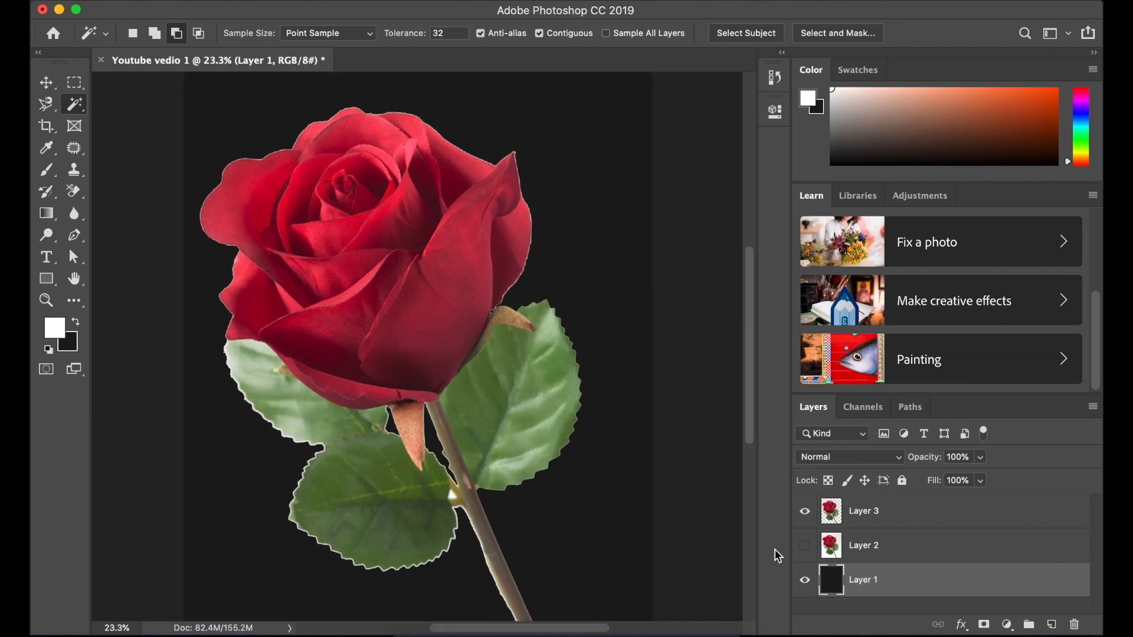